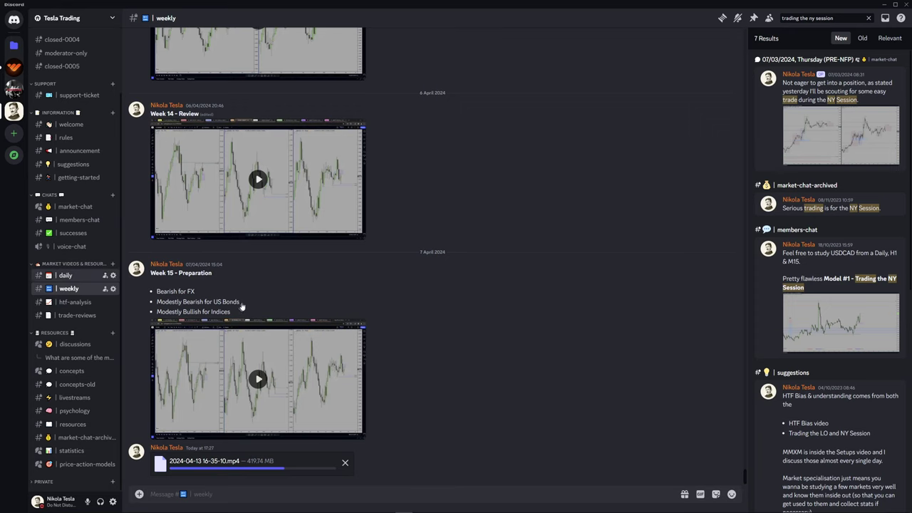
# Open the 10/04/2024, Wednesday (CPI) post in the market-chat forum and read back through its messages ahead of the release
pyautogui.hotkey('alt', 'Up')
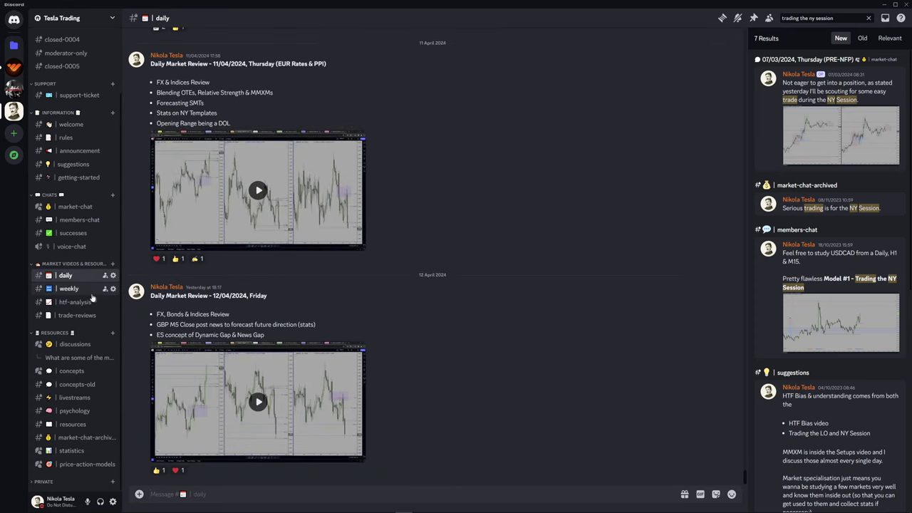
pyautogui.click(77, 207)
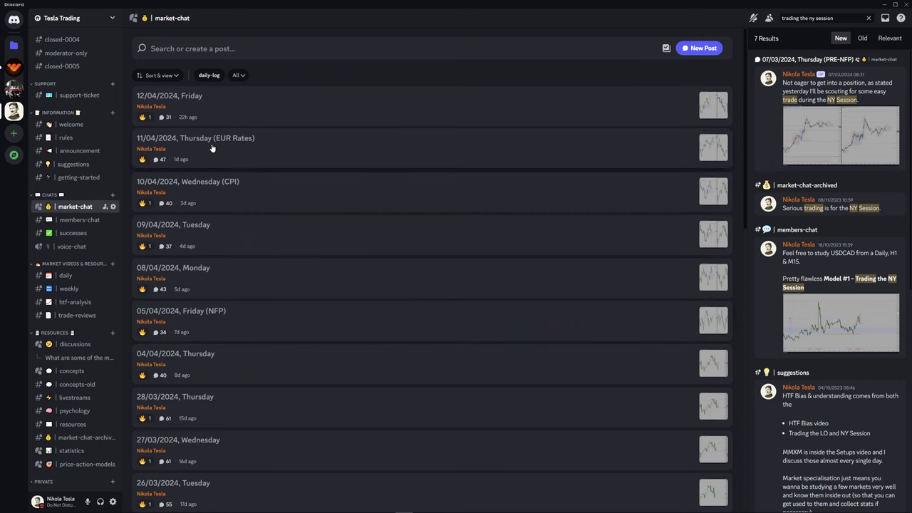
pyautogui.click(212, 197)
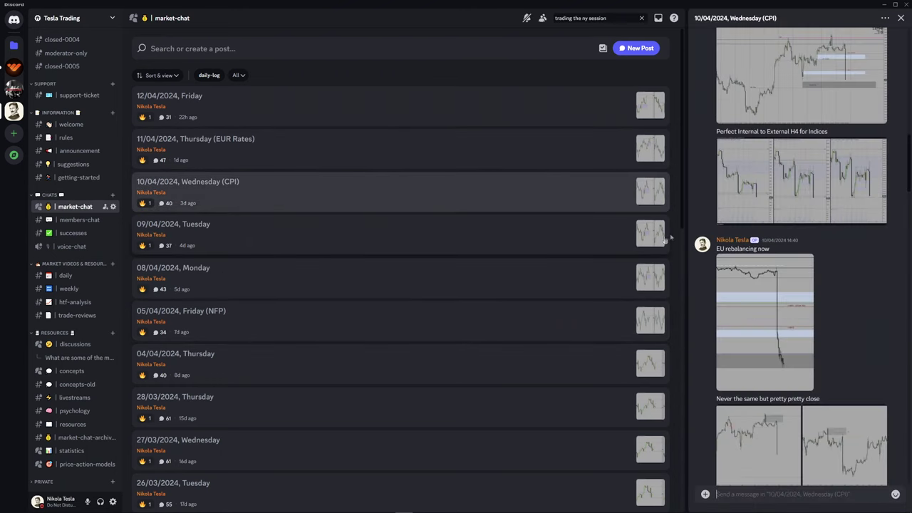
pyautogui.scroll(10, 801, 257)
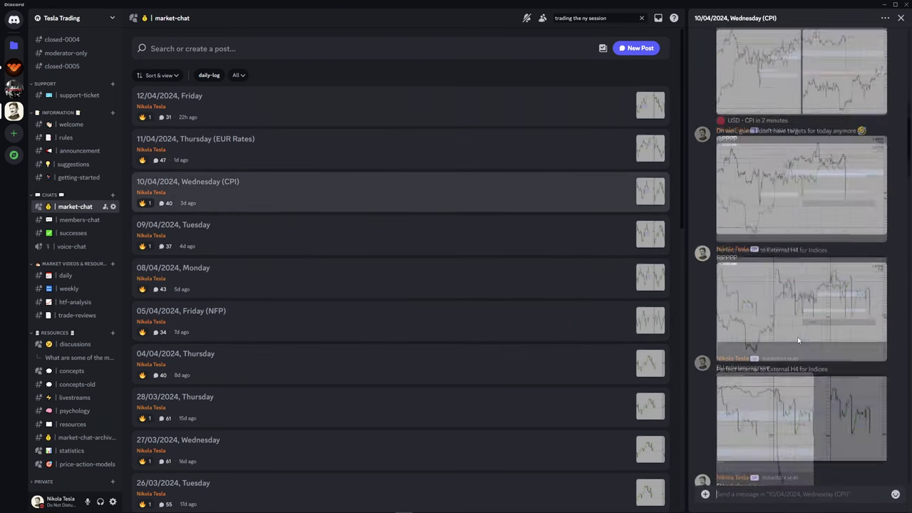
pyautogui.scroll(3, 798, 205)
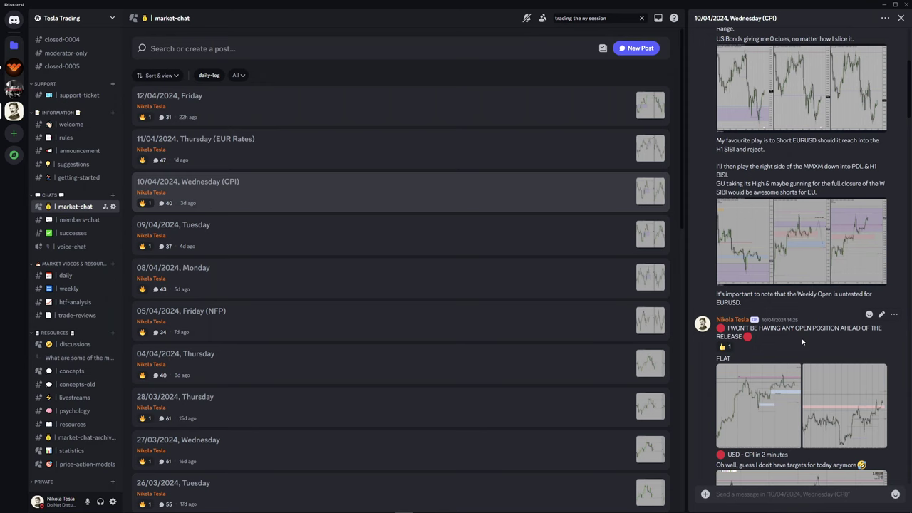
pyautogui.scroll(4, 800, 327)
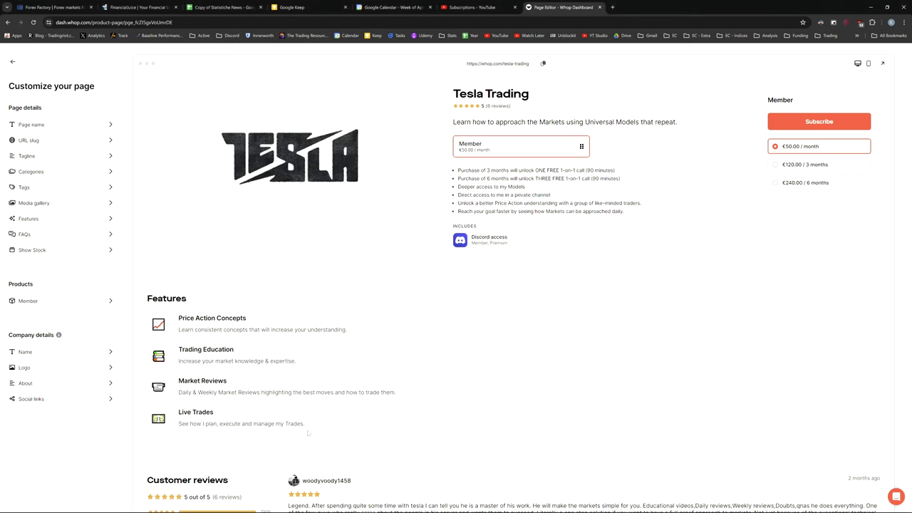
# Switch to the Whop page editor in the browser and look over the features and customer reviews of the Tesla Trading page
pyautogui.scroll(-3, 382, 394)
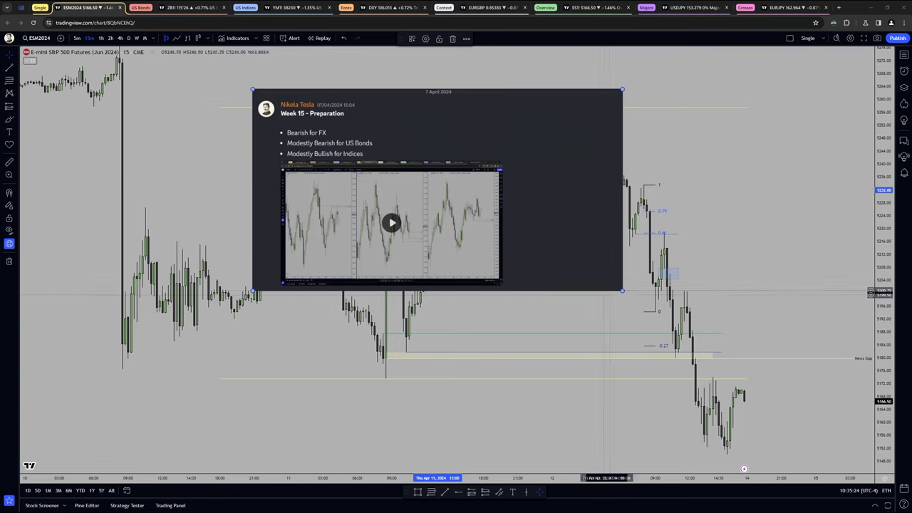
# Enlarge the Week 15 - Preparation image on the ESM2024 chart in TradingView and move it toward the middle of the chart
pyautogui.moveTo(621, 290); pyautogui.dragTo(636, 303)
pyautogui.moveTo(580, 276); pyautogui.dragTo(558, 285)
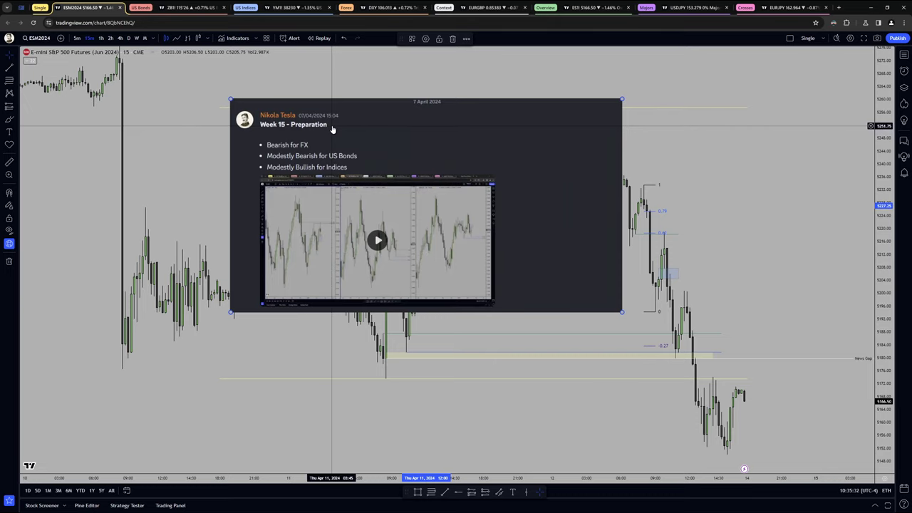
pyautogui.moveTo(332, 130); pyautogui.dragTo(337, 128)
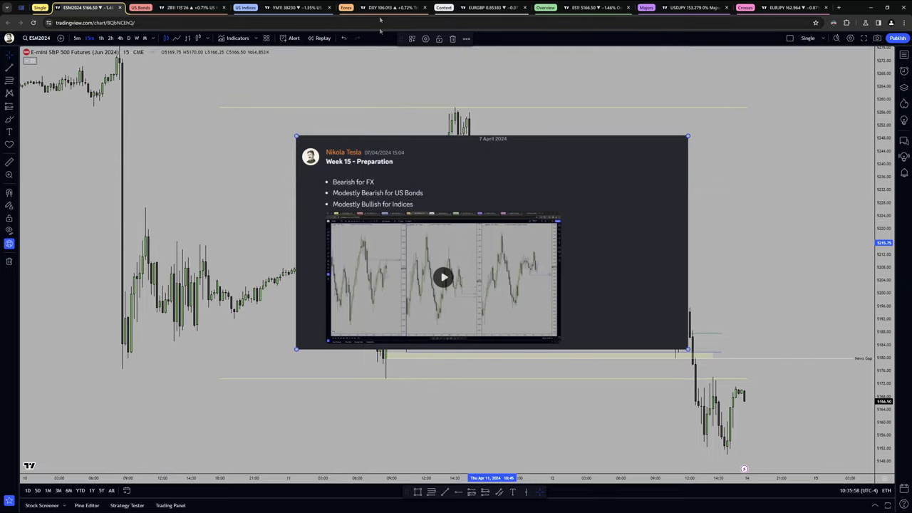
# Show the DXY, EURUSD and GBPUSD charts on the weekly timeframe and fit the GBPUSD price scale to its candles
pyautogui.click(381, 7)
pyautogui.click(136, 38)
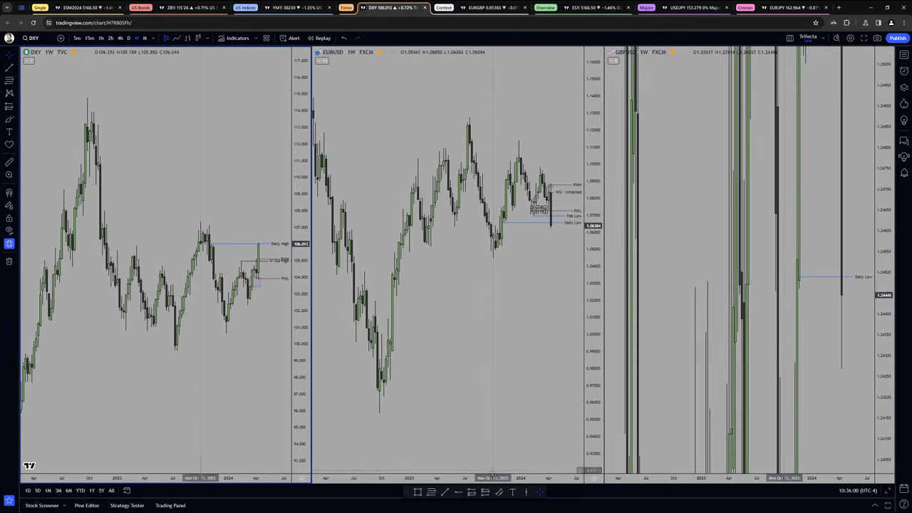
pyautogui.moveTo(494, 480); pyautogui.dragTo(364, 479)
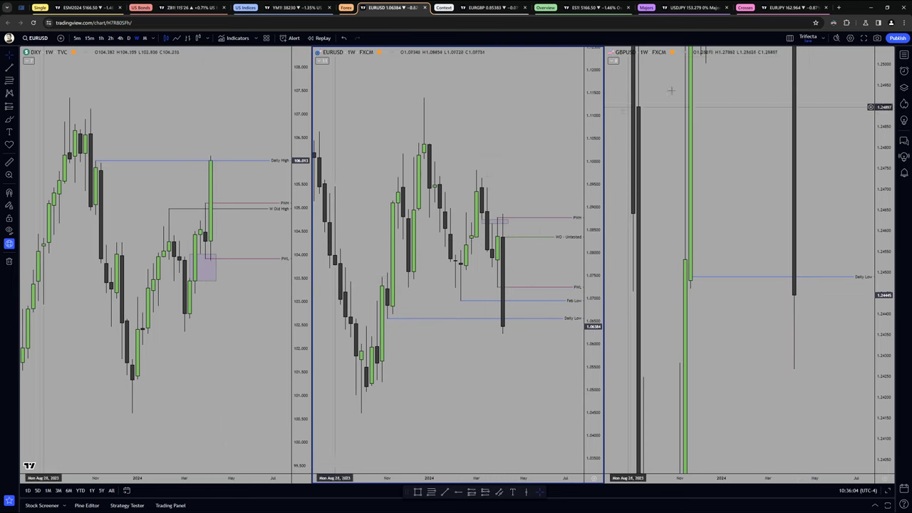
pyautogui.doubleClick(883, 225)
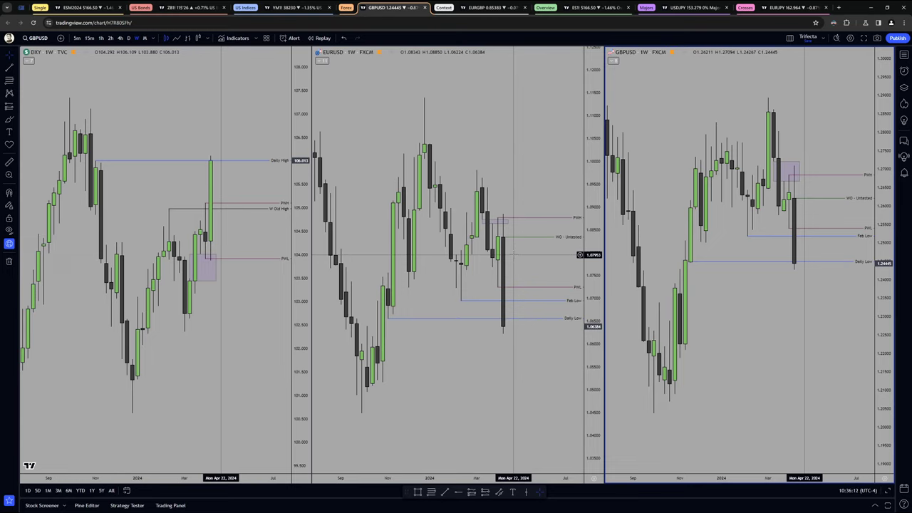
# Show the US Indices charts YM1!, ES1! and NQ1! on the weekly timeframe, dismissing the Paper Trading prompt
pyautogui.click(275, 7)
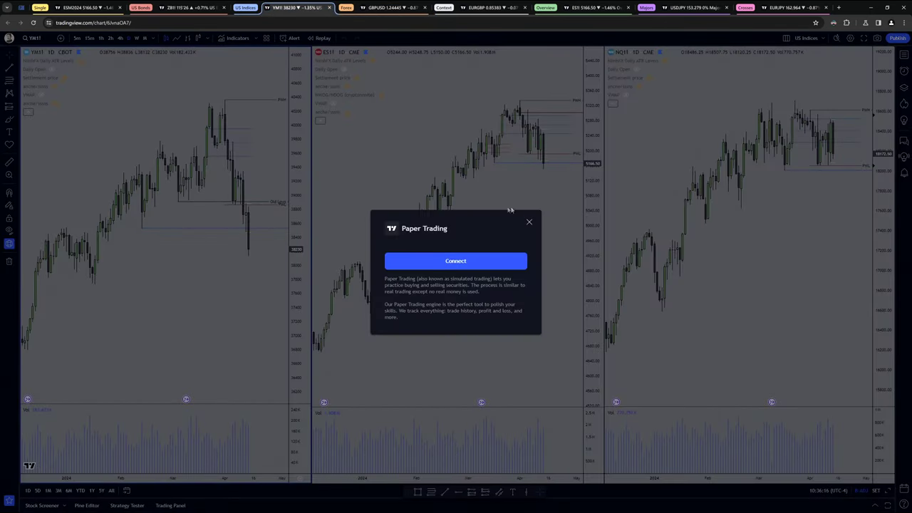
pyautogui.click(529, 222)
pyautogui.click(137, 39)
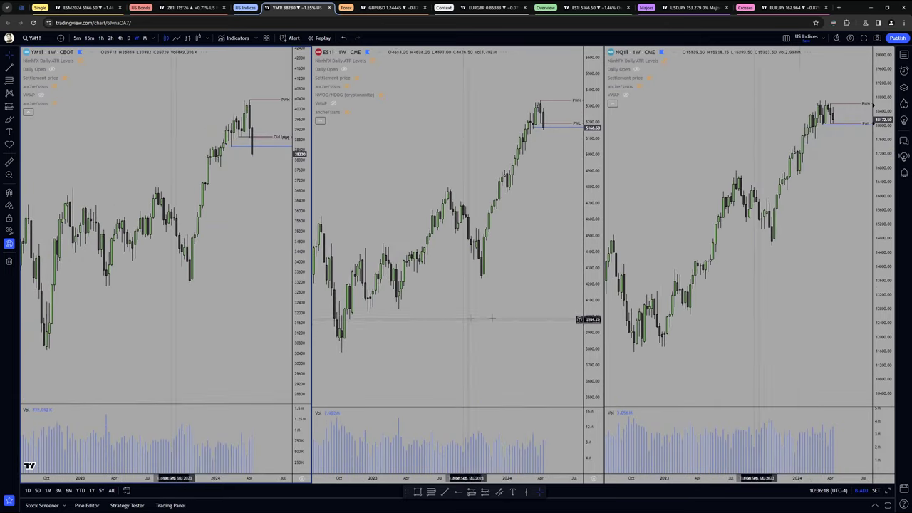
pyautogui.click(491, 319)
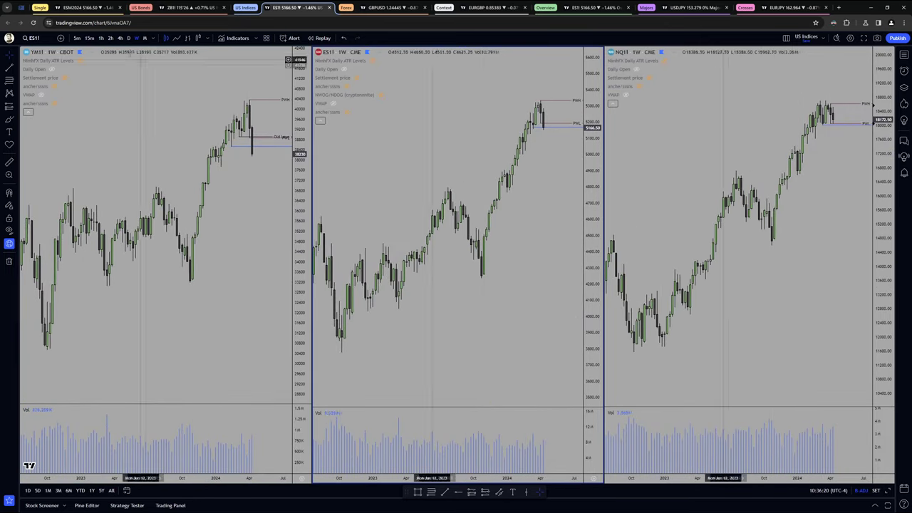
# Set the US Indices charts to the daily timeframe and maximize each price pane over its volume pane
pyautogui.click(129, 38)
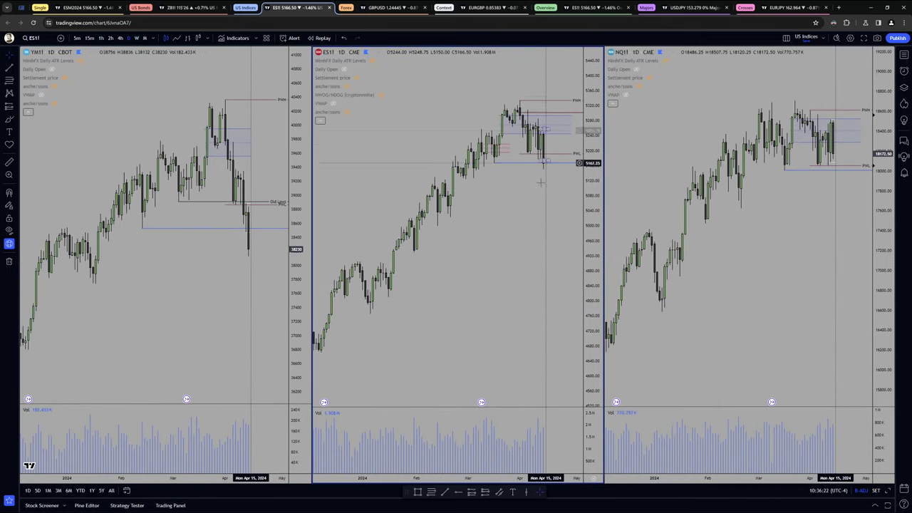
pyautogui.doubleClick(525, 332)
pyautogui.doubleClick(712, 337)
pyautogui.click(255, 312)
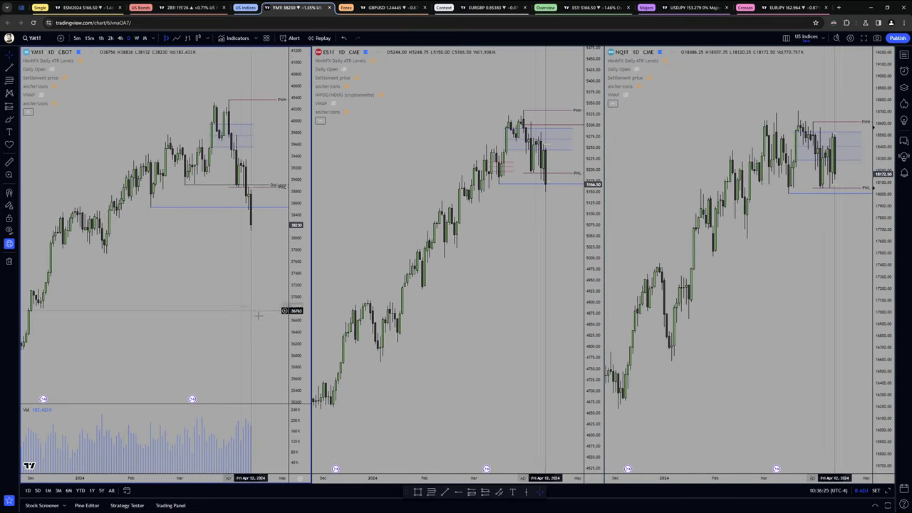
pyautogui.doubleClick(255, 356)
pyautogui.moveTo(494, 478); pyautogui.dragTo(412, 478)
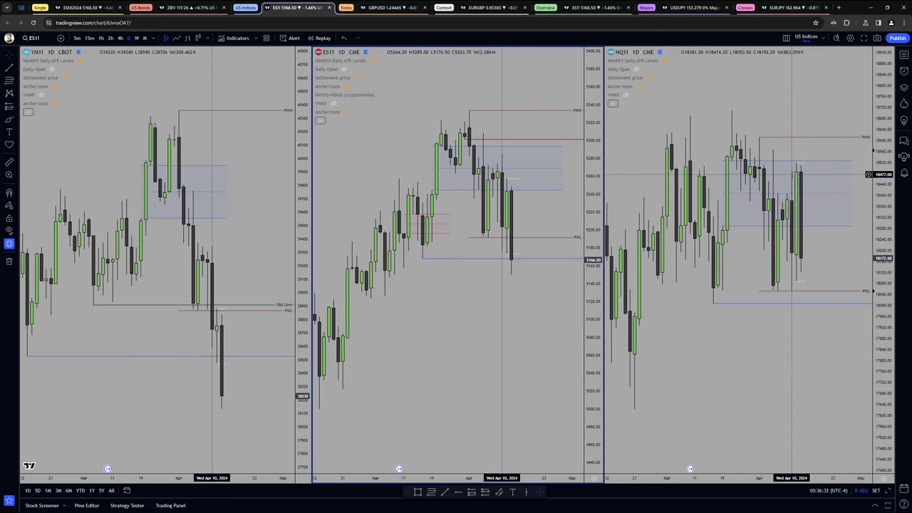
# Measure the upward price move inside the latest NQ1! daily candles and clear the measurement
pyautogui.keyDown('shift'); pyautogui.click(797, 241); pyautogui.keyUp('shift')
pyautogui.moveTo(799, 211); pyautogui.dragTo(800, 175)
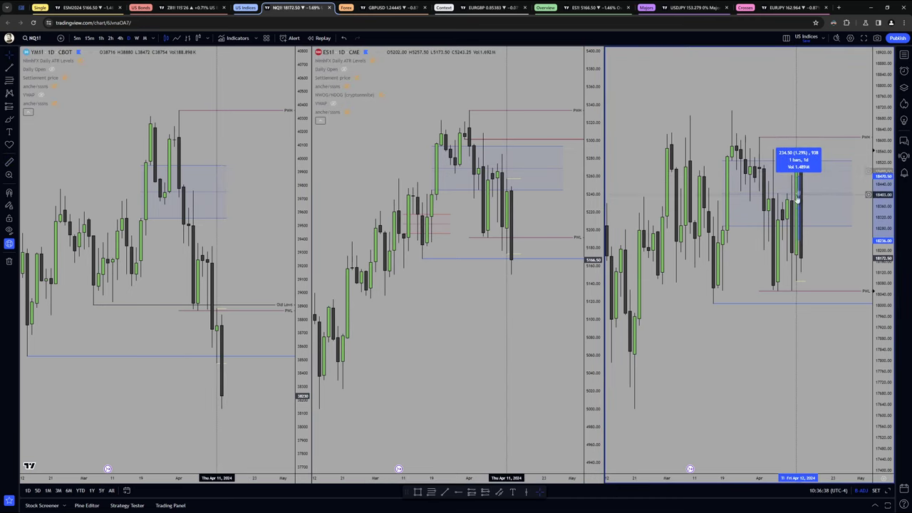
pyautogui.click(780, 146)
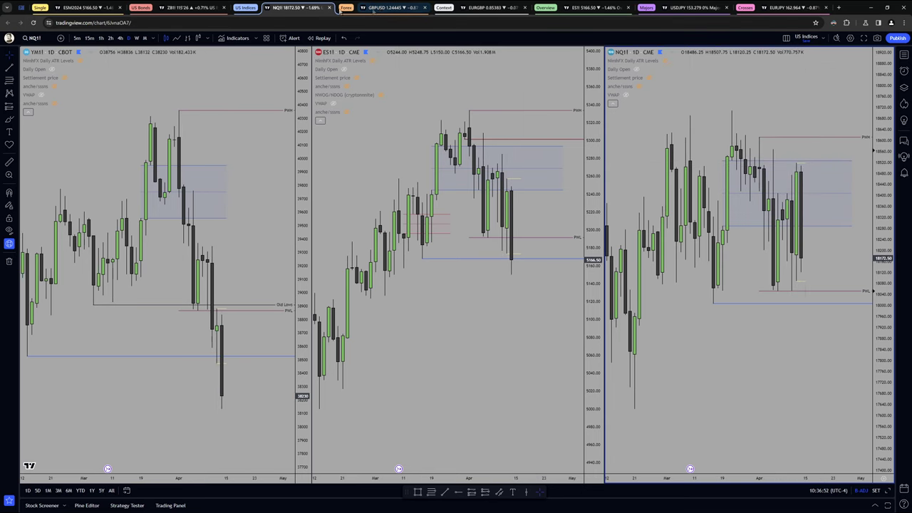
# Show the US Bonds charts on the weekly timeframe and maximize the ZN1! and ZB1! price panes over their volume panes
pyautogui.click(186, 7)
pyautogui.click(529, 221)
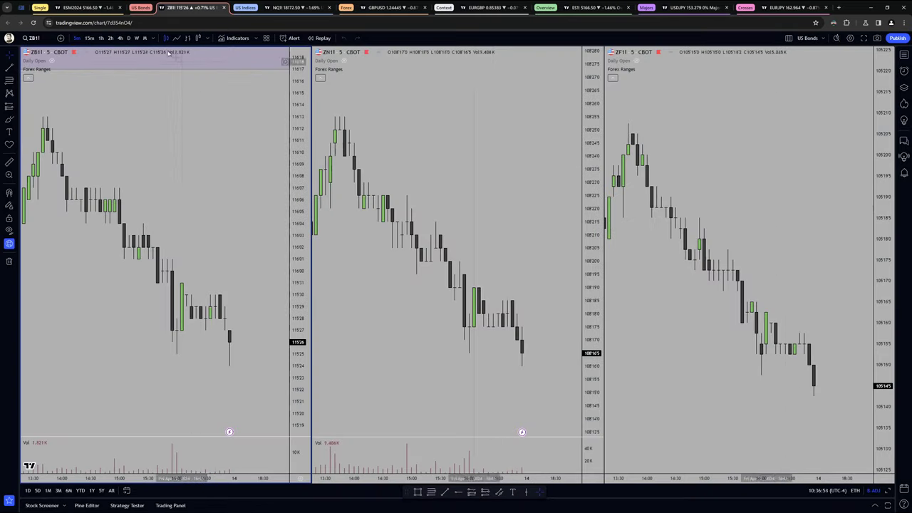
pyautogui.click(137, 39)
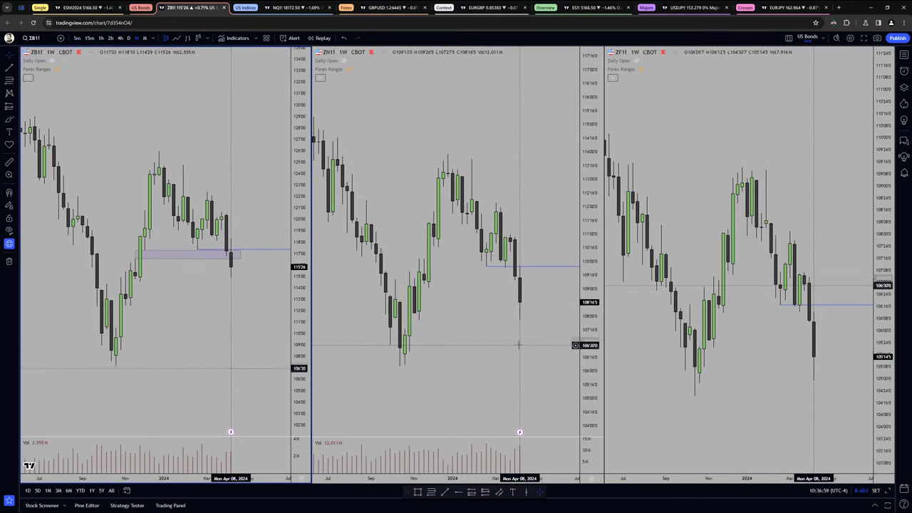
pyautogui.doubleClick(508, 376)
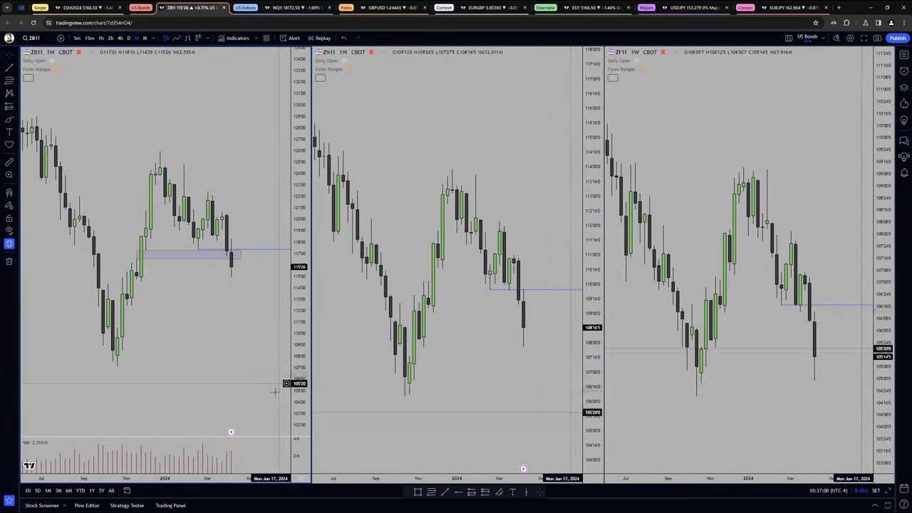
pyautogui.doubleClick(240, 373)
pyautogui.moveTo(158, 479); pyautogui.dragTo(231, 482)
pyautogui.scroll(5, 230, 482)
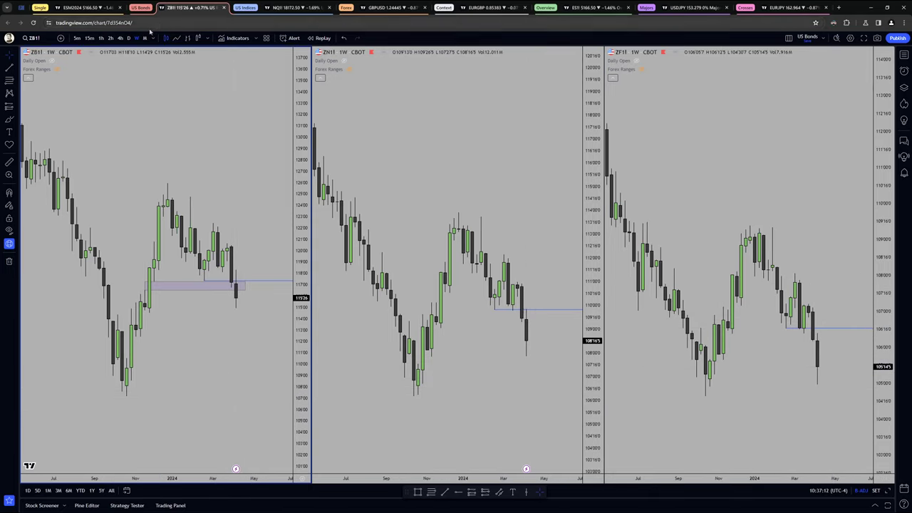
# Set the US Bonds charts to the daily timeframe and compare price action from November 2023 to April 2024
pyautogui.click(129, 38)
pyautogui.scroll(-5, 181, 479)
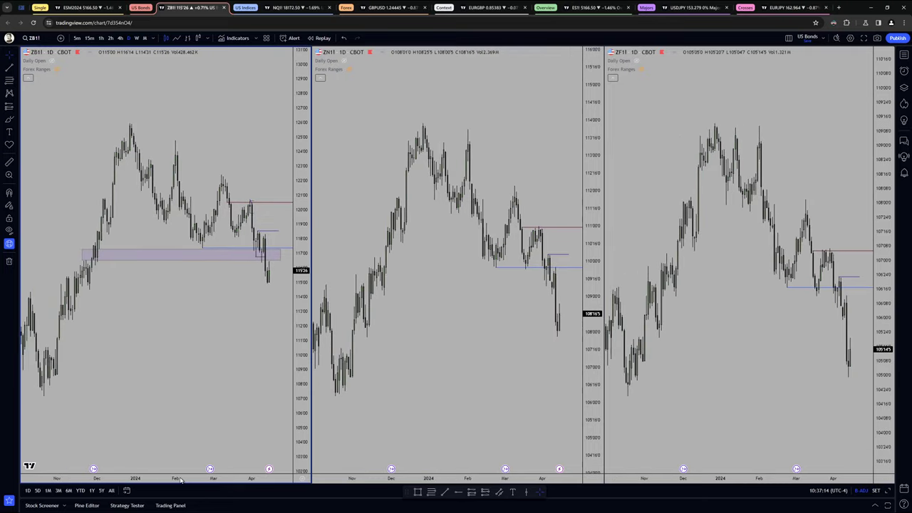
pyautogui.scroll(-3, 175, 479)
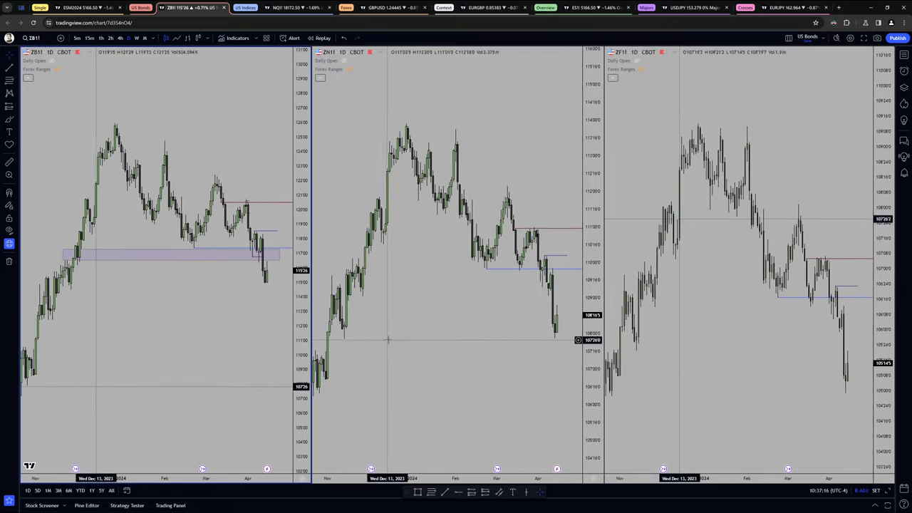
# Measure the ZN1! price zone from mid-November 2023 across to the April 2024 candles, clear it, and compare the same area on ZF1!
pyautogui.keyDown('shift'); pyautogui.click(344, 324); pyautogui.keyUp('shift')
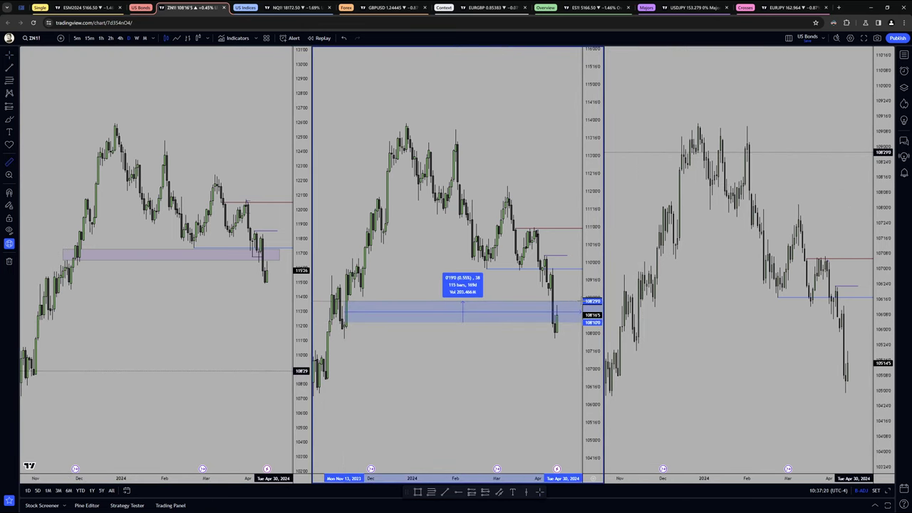
pyautogui.click(557, 299)
pyautogui.click(525, 385)
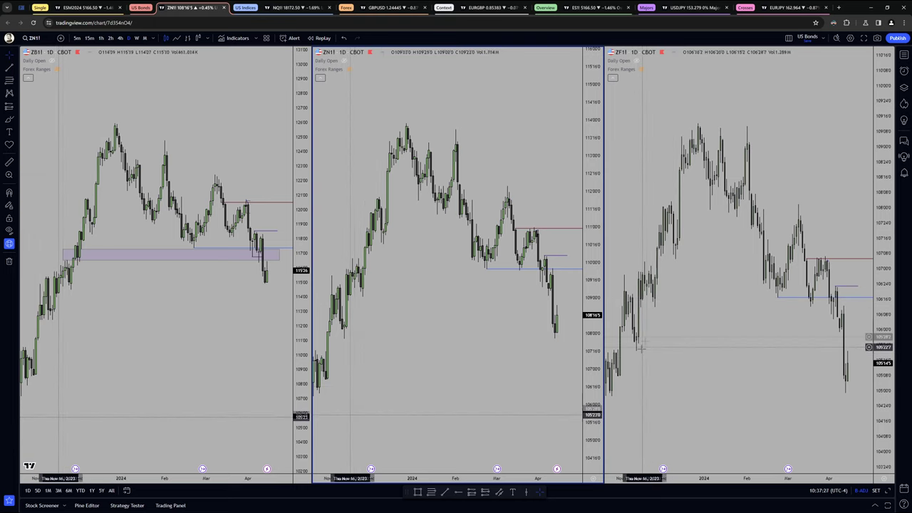
pyautogui.moveTo(657, 343); pyautogui.dragTo(669, 344)
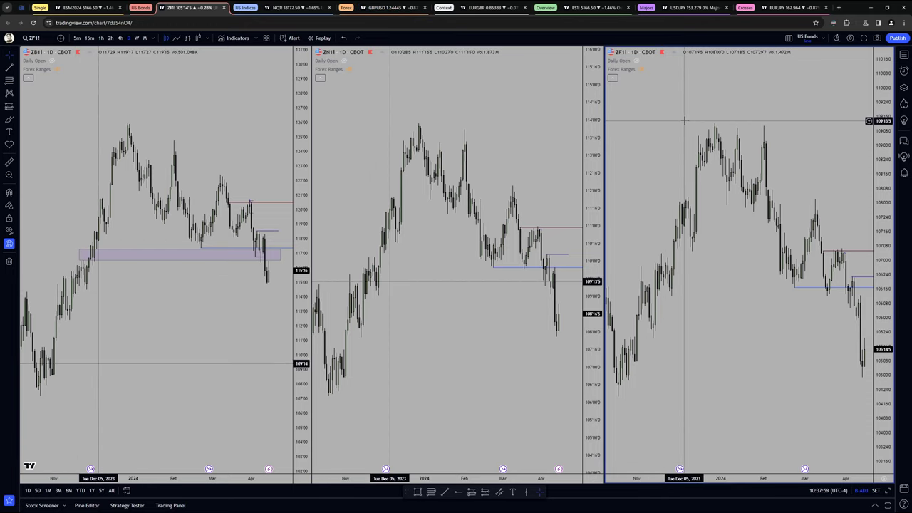
# Return to the weekly DXY, EURUSD and GBPUSD charts and examine the latest EURUSD candles against the marked lows
pyautogui.click(391, 12)
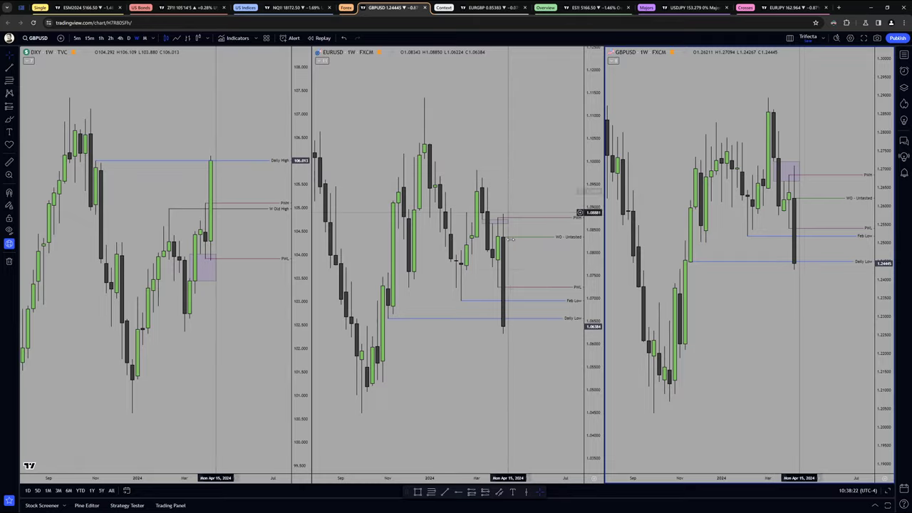
pyautogui.moveTo(372, 479); pyautogui.dragTo(416, 480)
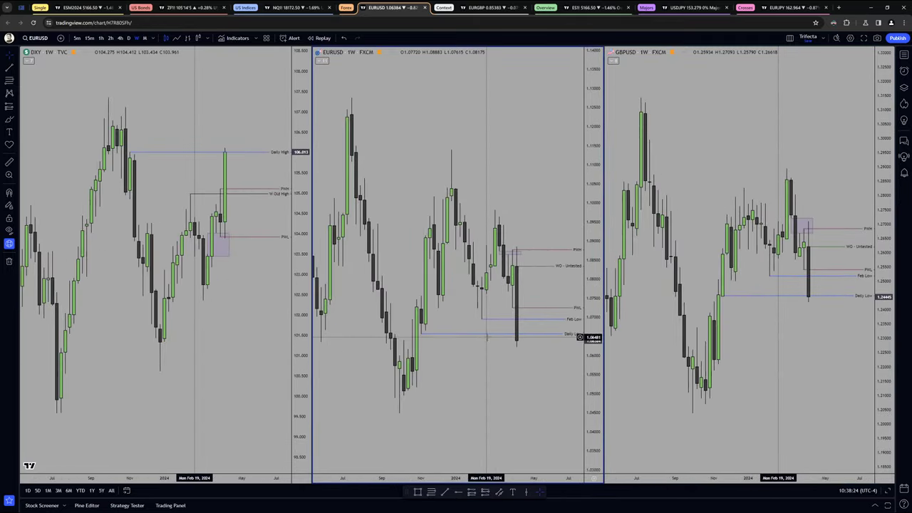
pyautogui.moveTo(489, 478); pyautogui.dragTo(430, 479)
pyautogui.moveTo(463, 407); pyautogui.dragTo(471, 406)
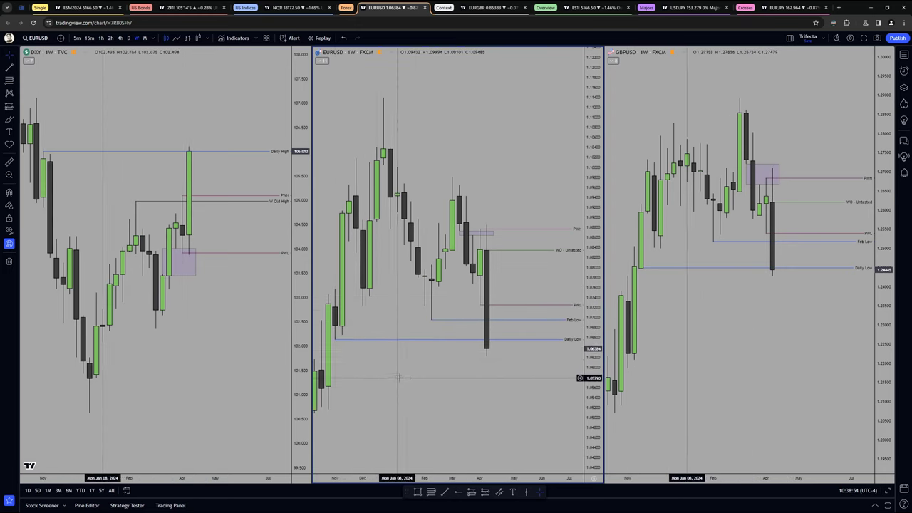
pyautogui.moveTo(399, 377); pyautogui.dragTo(418, 379)
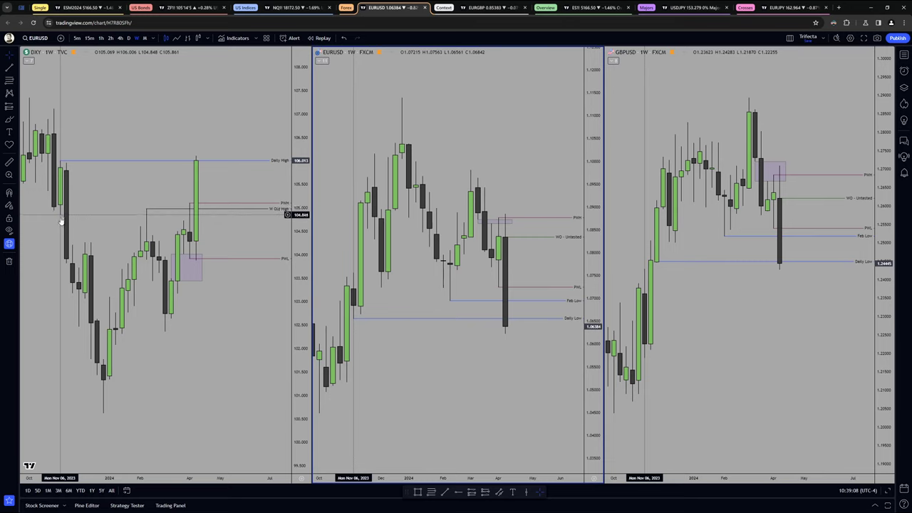
# Measure the DXY weekly price gap from the 6 November 2023 candle across to June 2024 and compare it with the recent candles
pyautogui.scroll(-2, 201, 225)
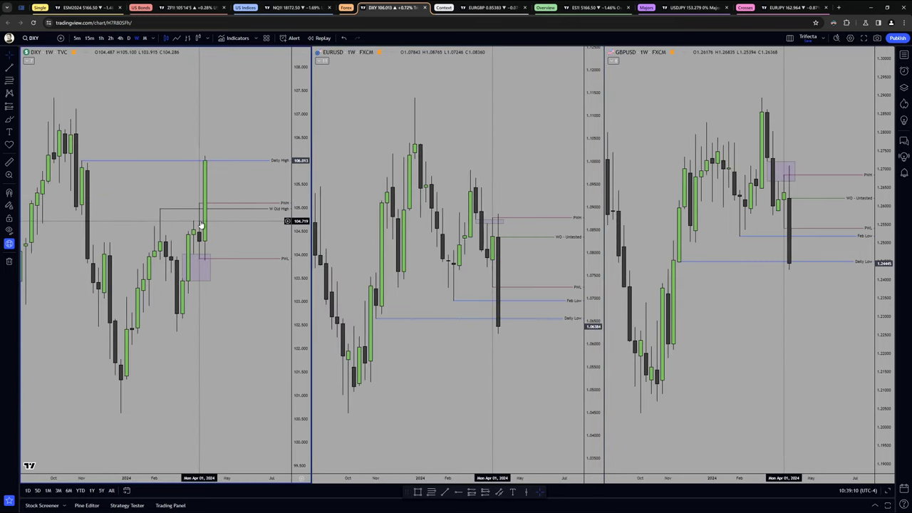
pyautogui.keyDown('shift'); pyautogui.click(84, 214); pyautogui.keyUp('shift')
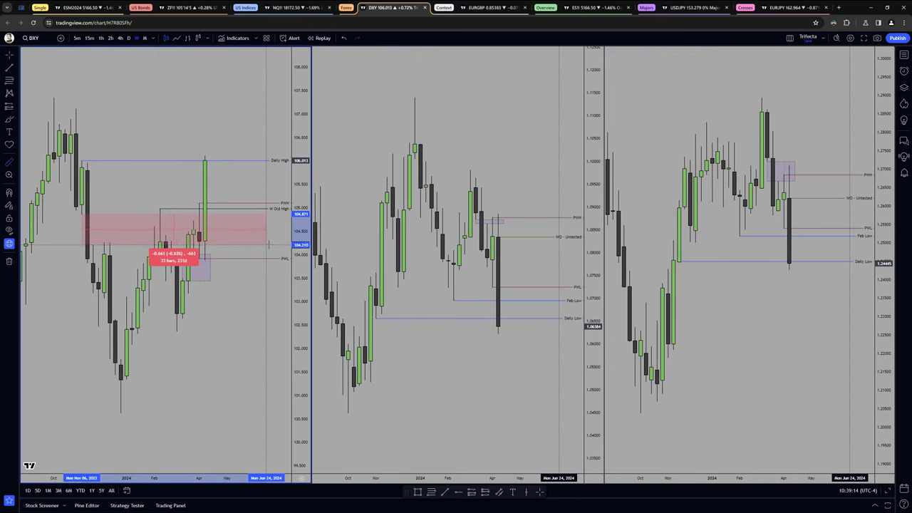
pyautogui.click(268, 244)
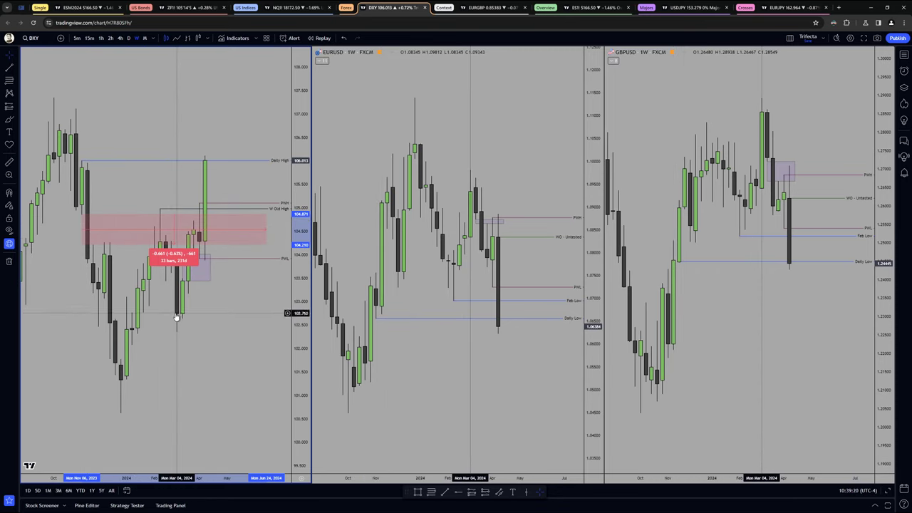
pyautogui.click(198, 244)
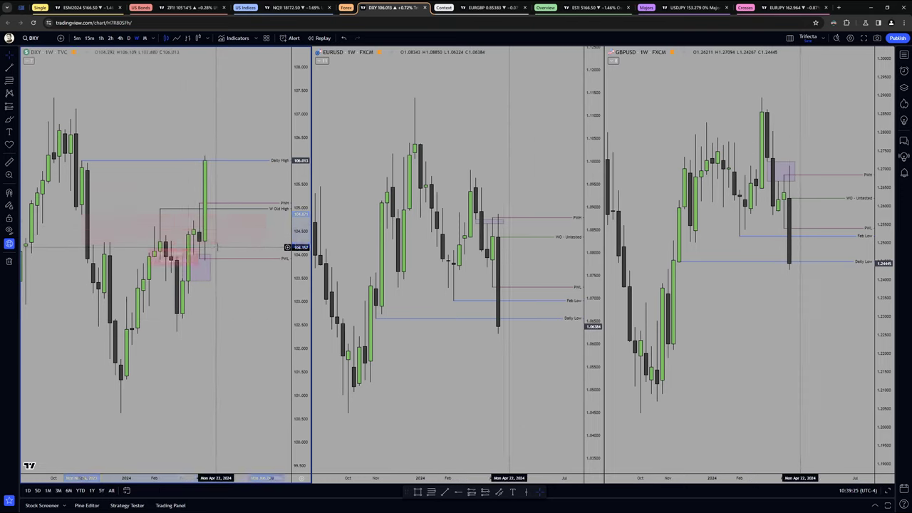
pyautogui.keyDown('shift'); pyautogui.click(82, 215); pyautogui.keyUp('shift')
pyautogui.click(255, 244)
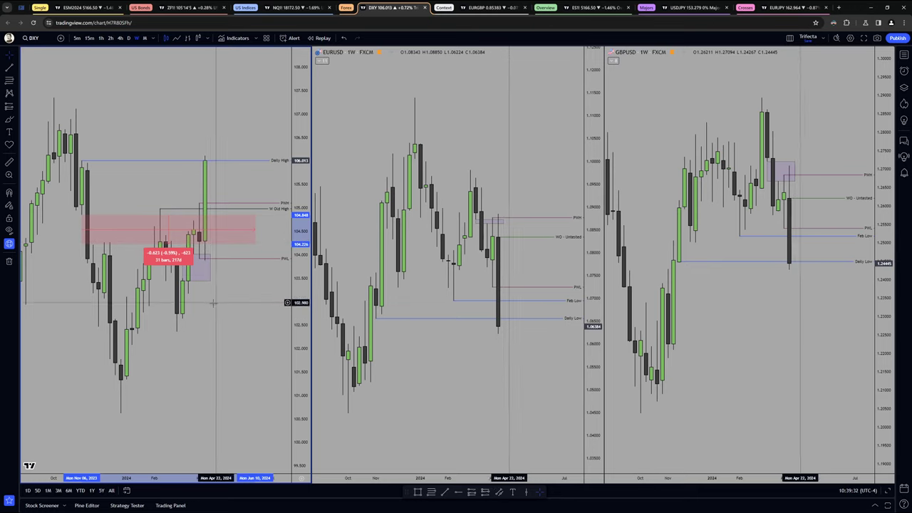
pyautogui.click(201, 255)
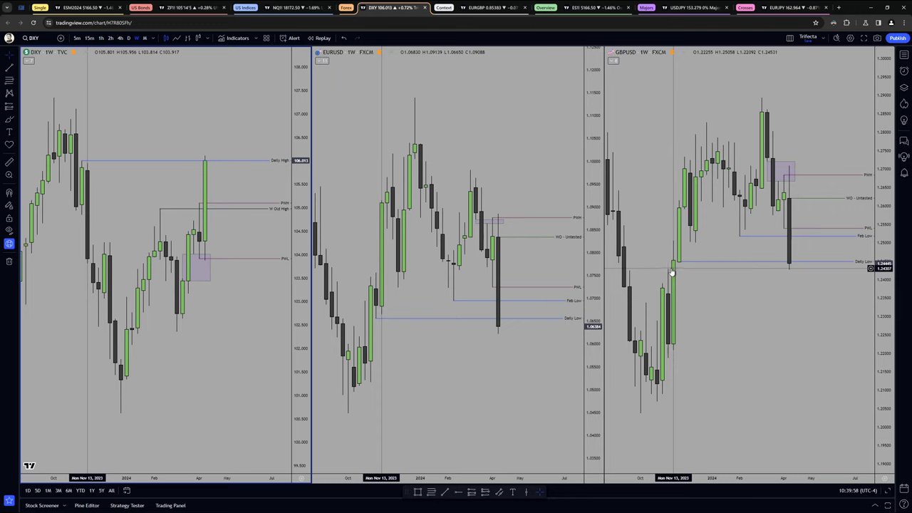
# Draw a magnet-snapped horizontal ray on the weekly GBPUSD chart from the 6 November 2023 candle's high at about 1.24283
pyautogui.click(696, 269)
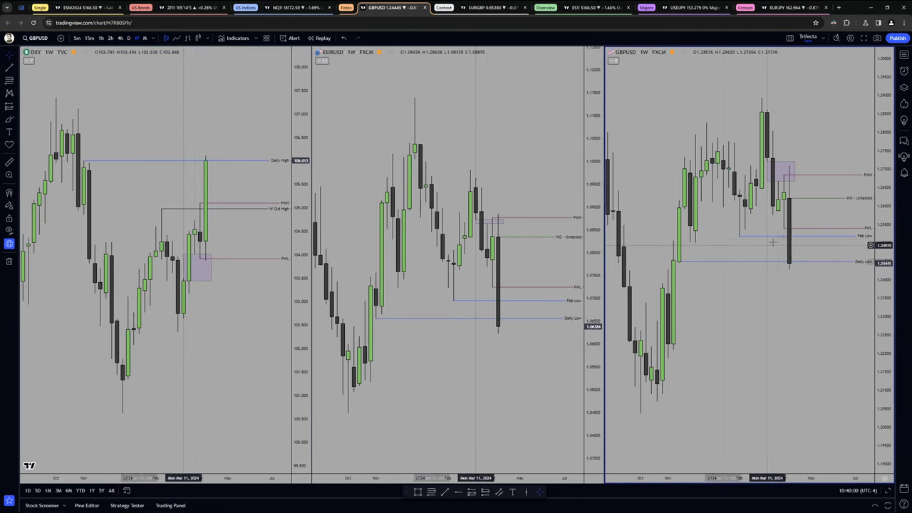
pyautogui.click(460, 491)
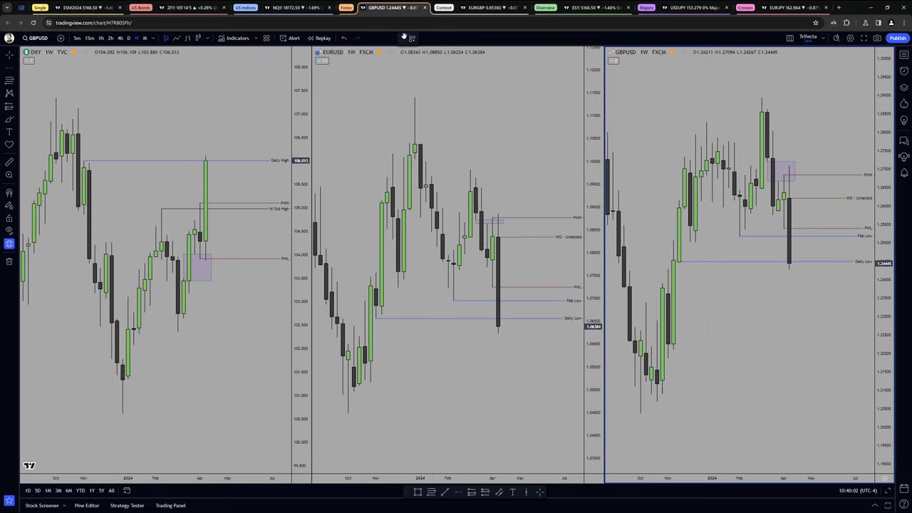
pyautogui.click(411, 38)
pyautogui.click(430, 151)
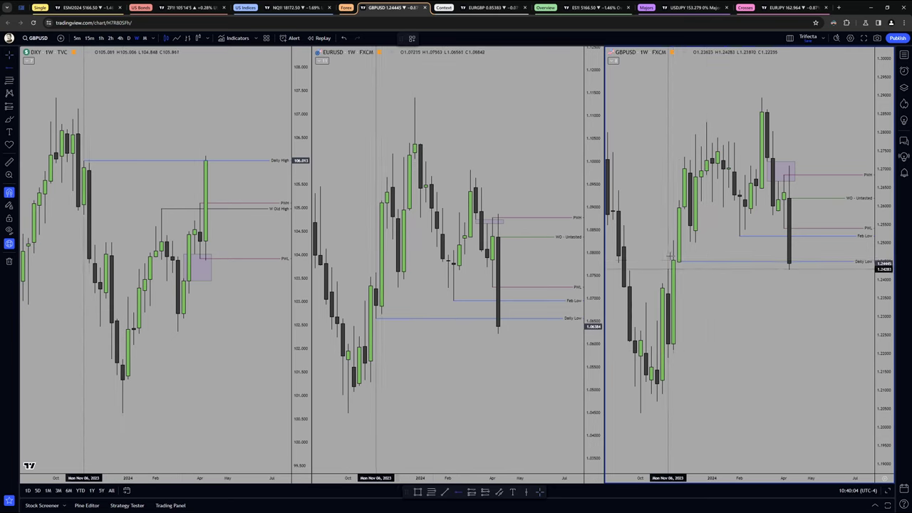
pyautogui.doubleClick(790, 269)
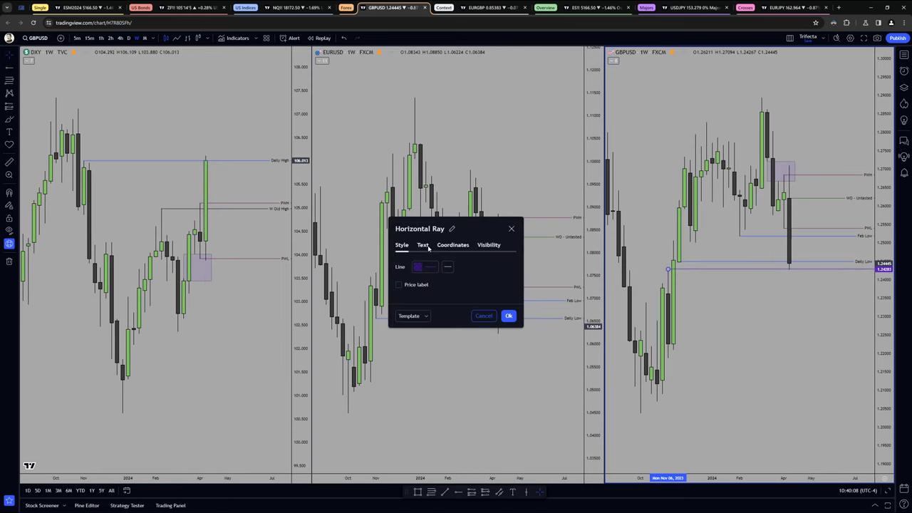
# Label the new GBPUSD ray "W BISI - Closure" and confirm its visibility settings
pyautogui.click(422, 245)
pyautogui.click(398, 266)
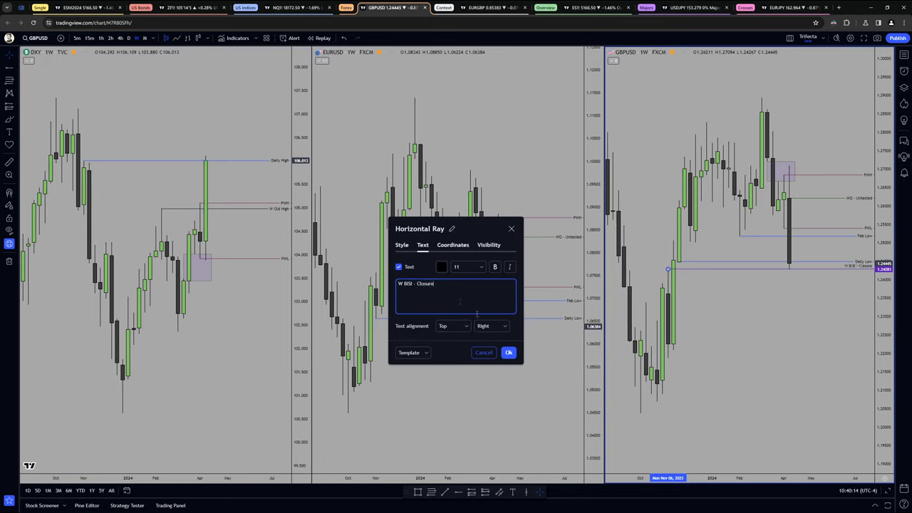
pyautogui.click(507, 352)
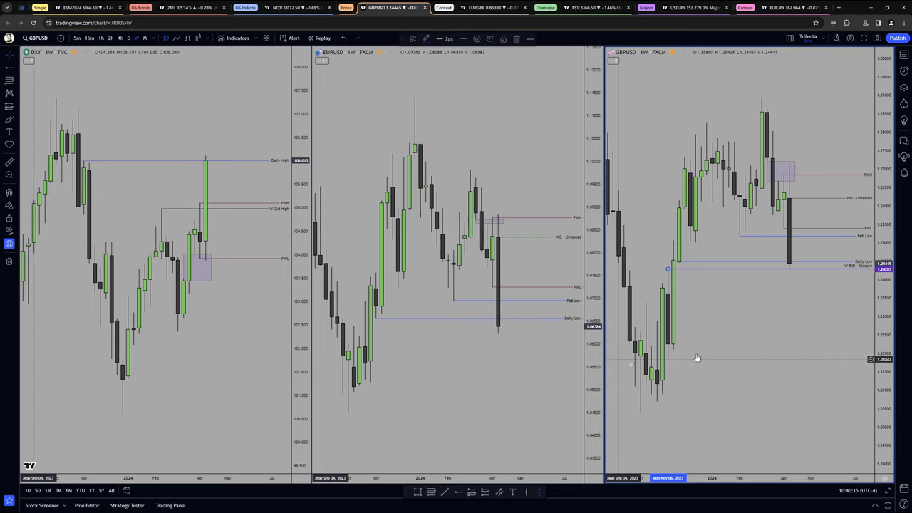
pyautogui.doubleClick(670, 271)
pyautogui.click(490, 223)
pyautogui.click(535, 379)
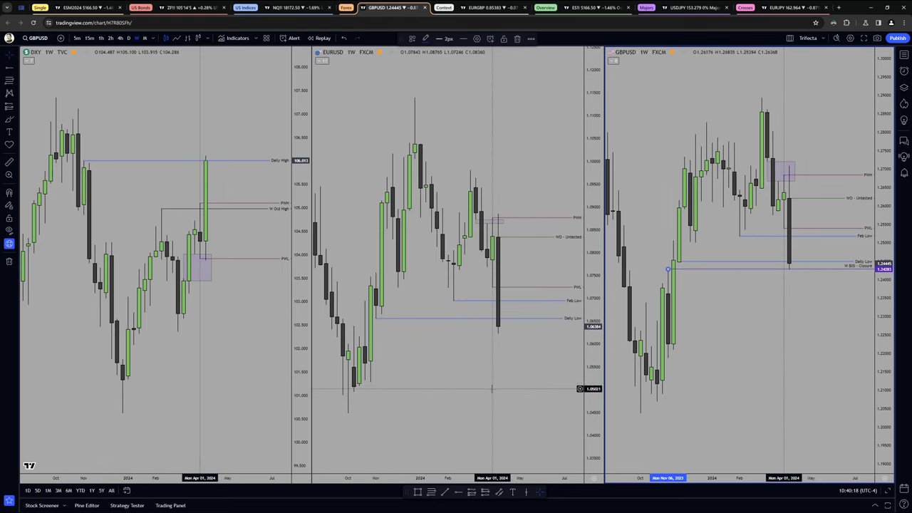
pyautogui.click(491, 388)
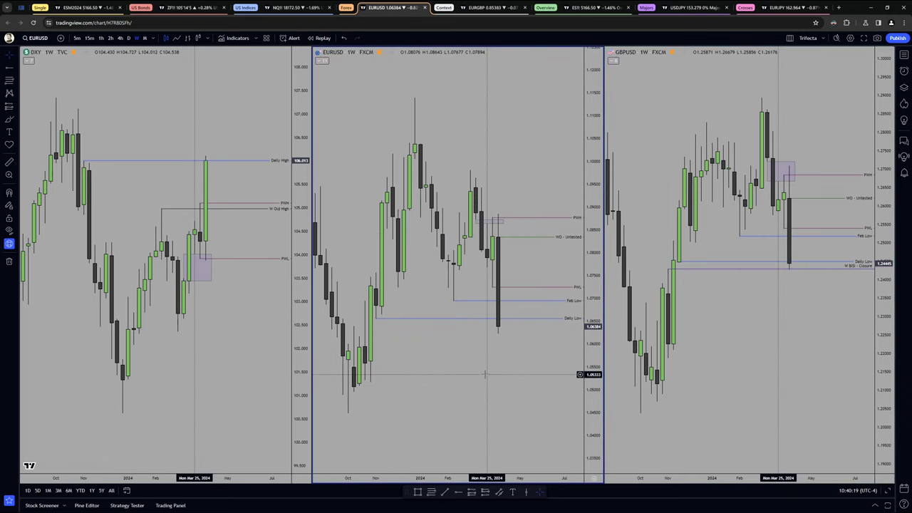
# Show the DXY, EURUSD and GBPUSD charts on the daily timeframe and examine the EURUSD purple zone just under the PWH line
pyautogui.click(129, 39)
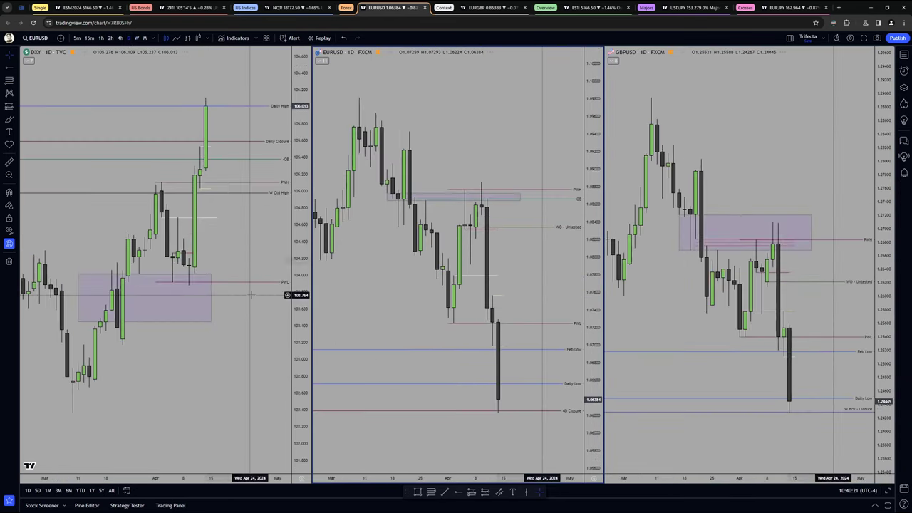
pyautogui.doubleClick(201, 483)
pyautogui.moveTo(202, 484); pyautogui.dragTo(135, 480)
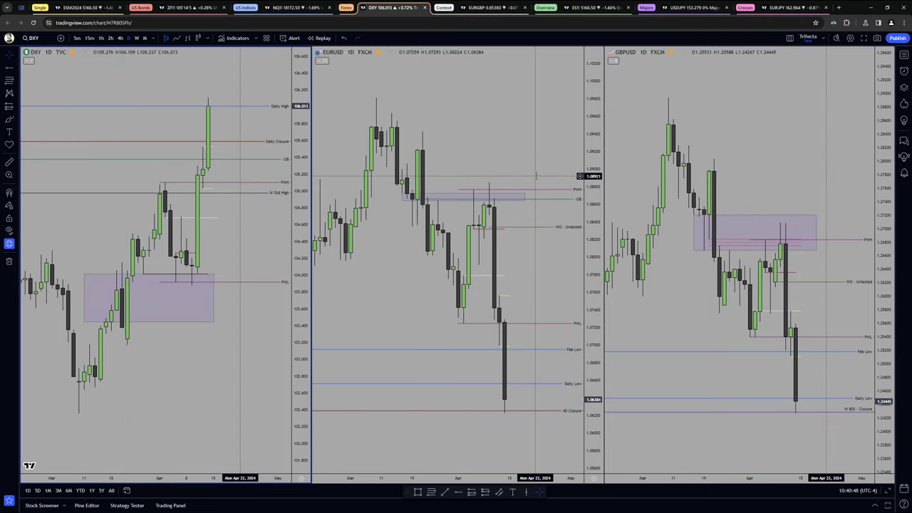
pyautogui.click(487, 198)
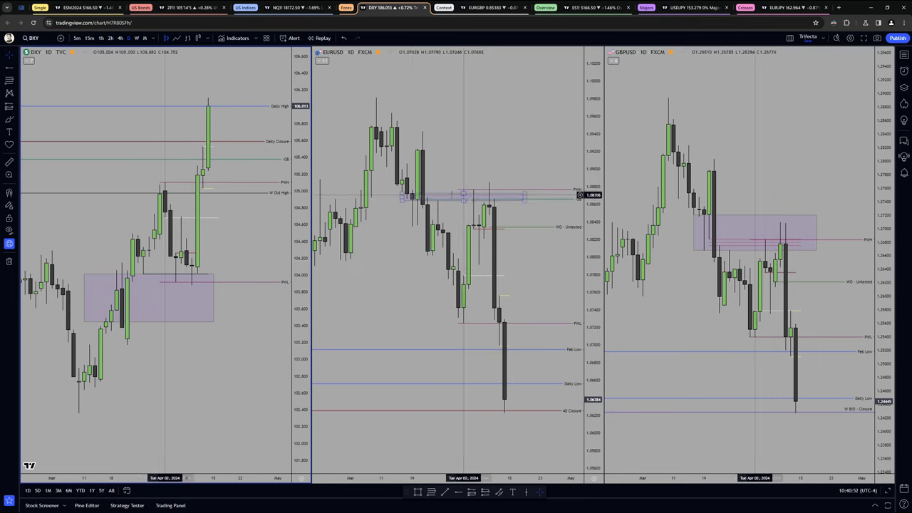
pyautogui.click(462, 172)
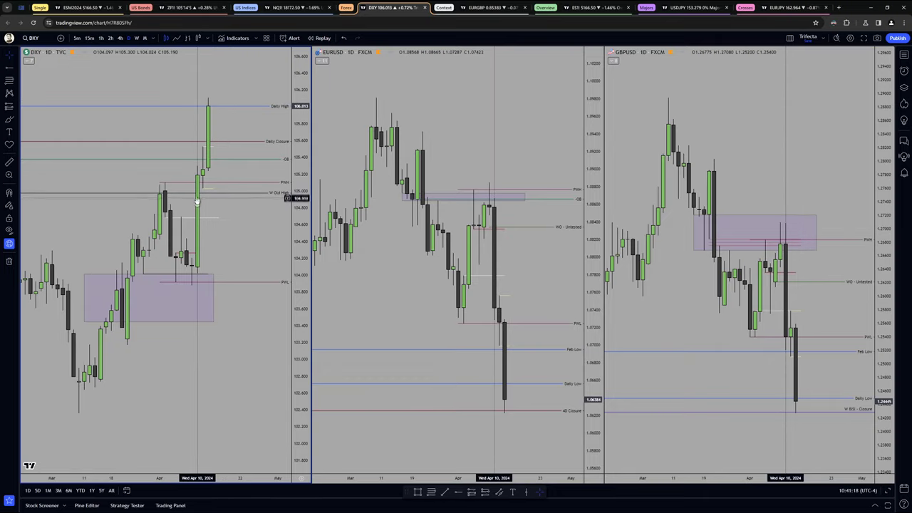
# Switch to the Forex Factory calendar for Apr 7 - Apr 13 and review the Monday and Tuesday events and Wednesday's CPI releases
pyautogui.click(23, 10)
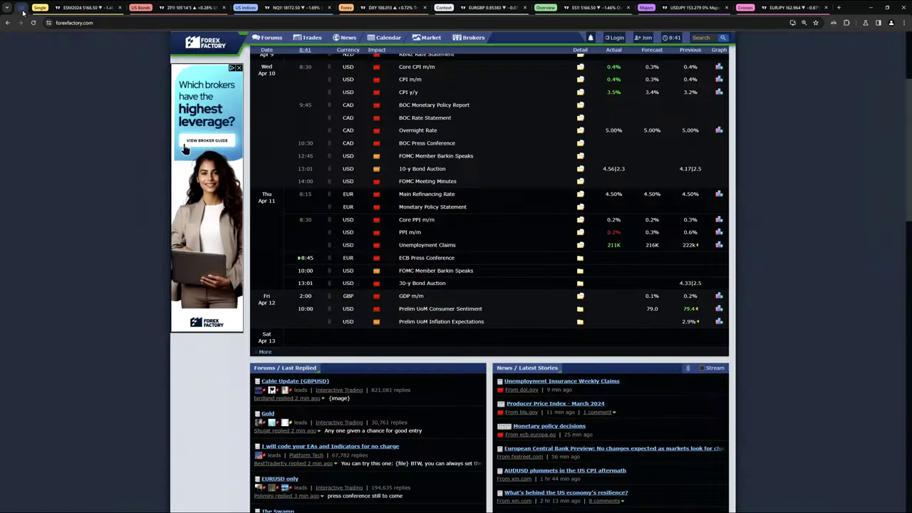
pyautogui.scroll(2, 451, 186)
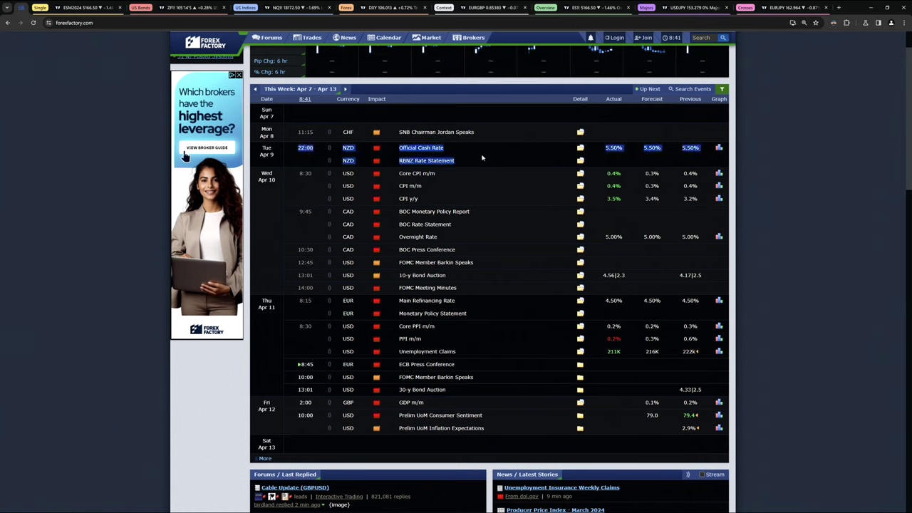
pyautogui.moveTo(399, 178); pyautogui.dragTo(456, 207)
pyautogui.click(458, 197)
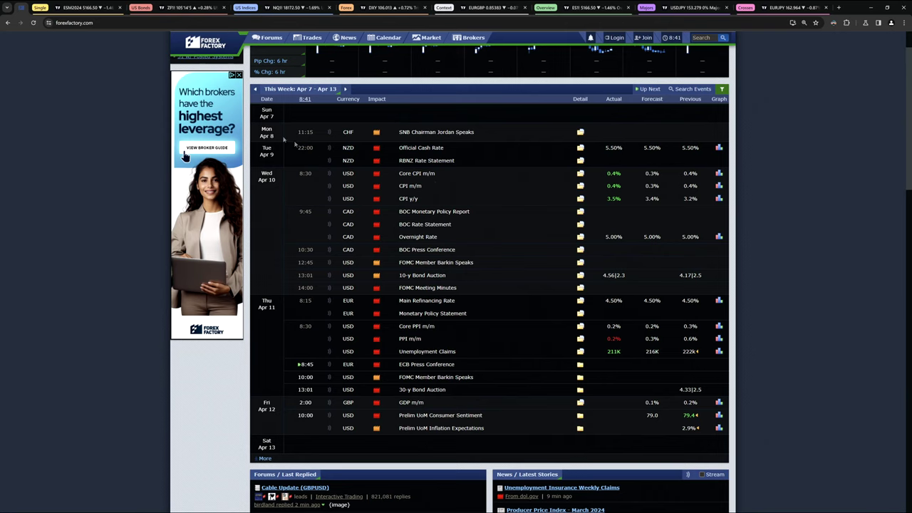
pyautogui.moveTo(260, 124); pyautogui.dragTo(282, 146)
pyautogui.click(304, 188)
# Compare the calendar's Main Refinancing Rate, Friday UoM releases, Unemployment Claims and Wednesday CPI entries
pyautogui.scroll(-1, 475, 228)
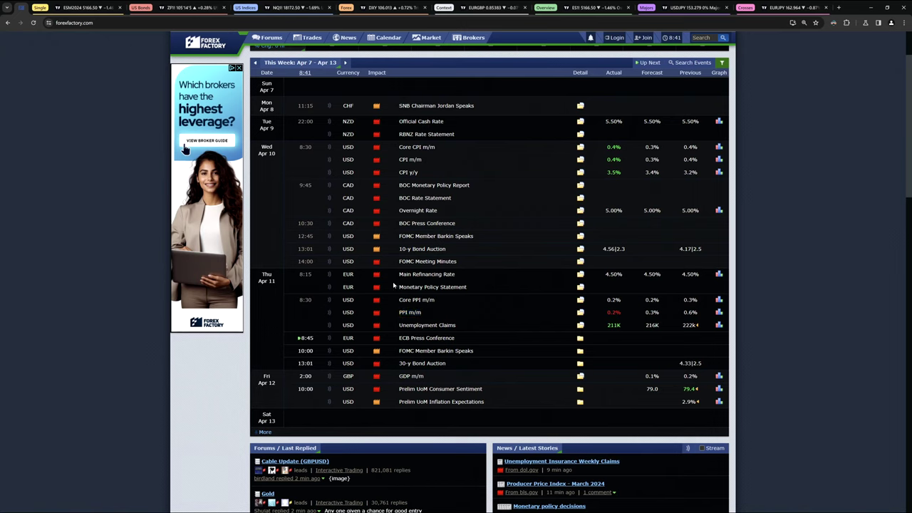
pyautogui.moveTo(447, 280); pyautogui.dragTo(455, 275)
pyautogui.click(496, 345)
pyautogui.moveTo(396, 388); pyautogui.dragTo(484, 403)
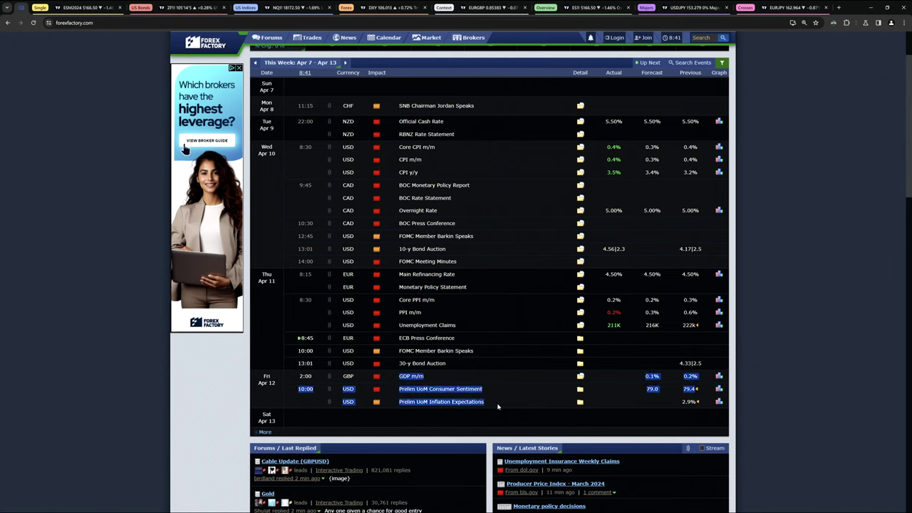
pyautogui.click(498, 406)
pyautogui.moveTo(391, 326); pyautogui.dragTo(456, 328)
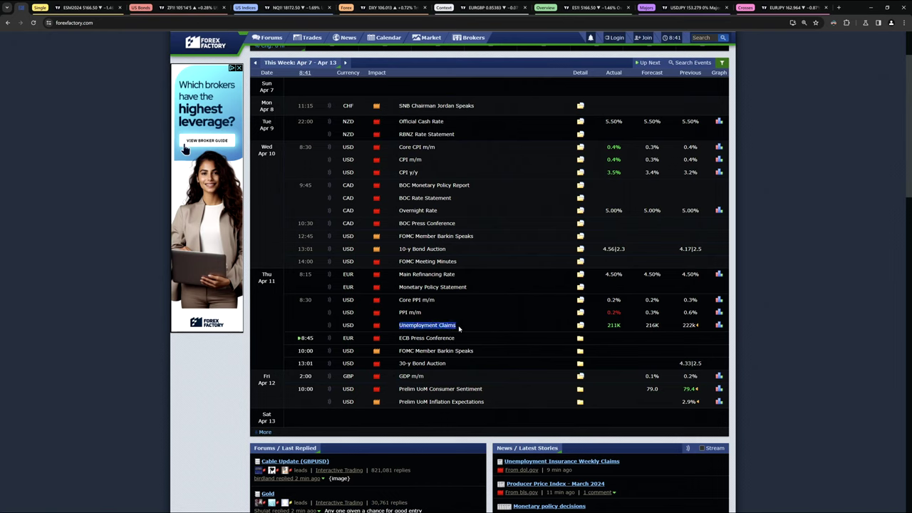
pyautogui.click(459, 328)
pyautogui.moveTo(397, 158); pyautogui.dragTo(445, 177)
pyautogui.click(447, 179)
# Examine Thursday's EUR Main Refinancing Rate and the remaining calendar events through Friday's Prelim UoM Inflation Expectations
pyautogui.moveTo(397, 276); pyautogui.dragTo(463, 276)
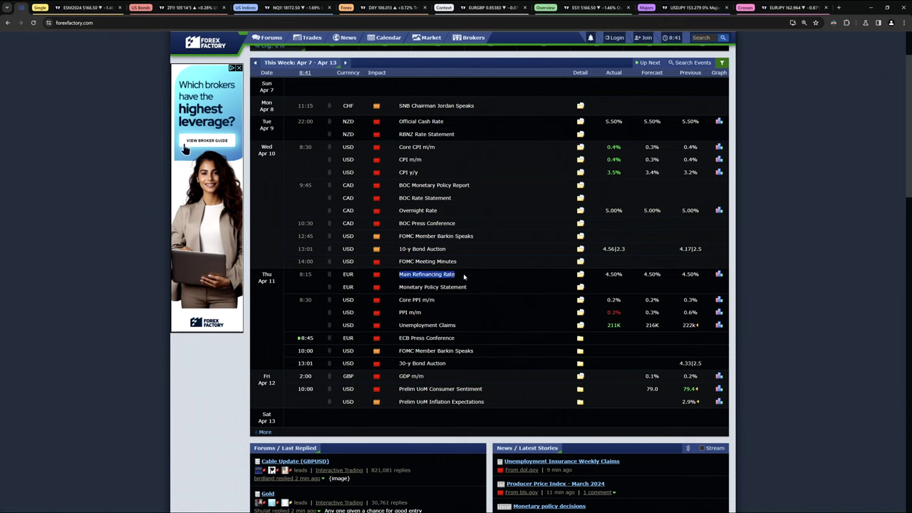
pyautogui.click(406, 284)
pyautogui.moveTo(399, 276); pyautogui.dragTo(472, 279)
pyautogui.click(476, 282)
pyautogui.moveTo(484, 275); pyautogui.dragTo(510, 399)
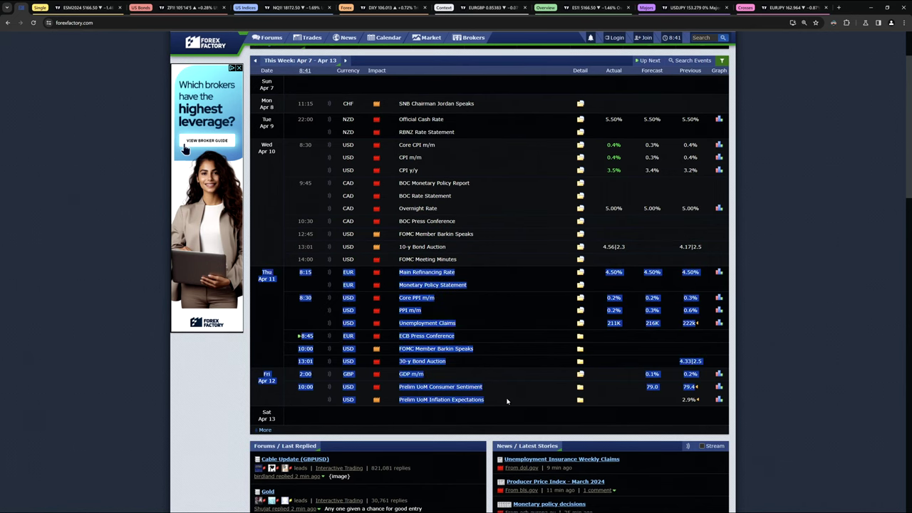
pyautogui.click(510, 400)
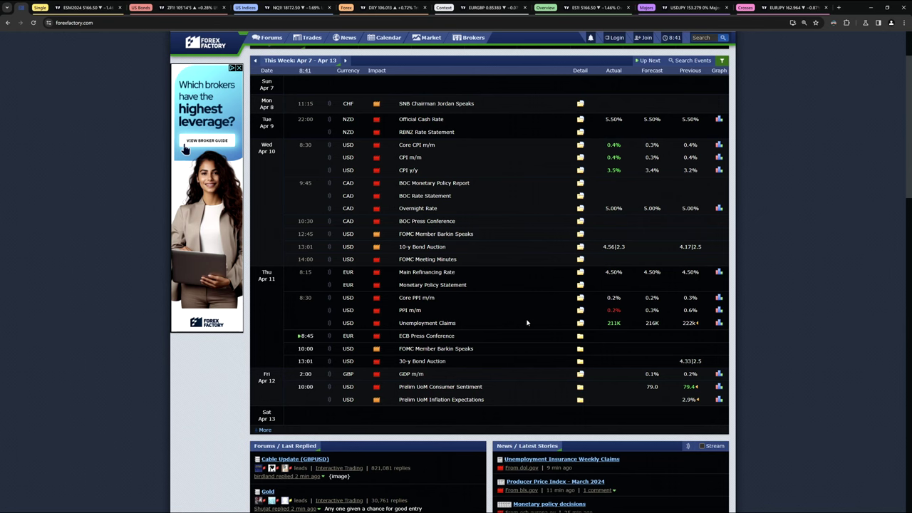
# Return to the TradingView forex charts on the 1-hour timeframe and examine EURUSD price action around 9 and 10 April
pyautogui.click(405, 8)
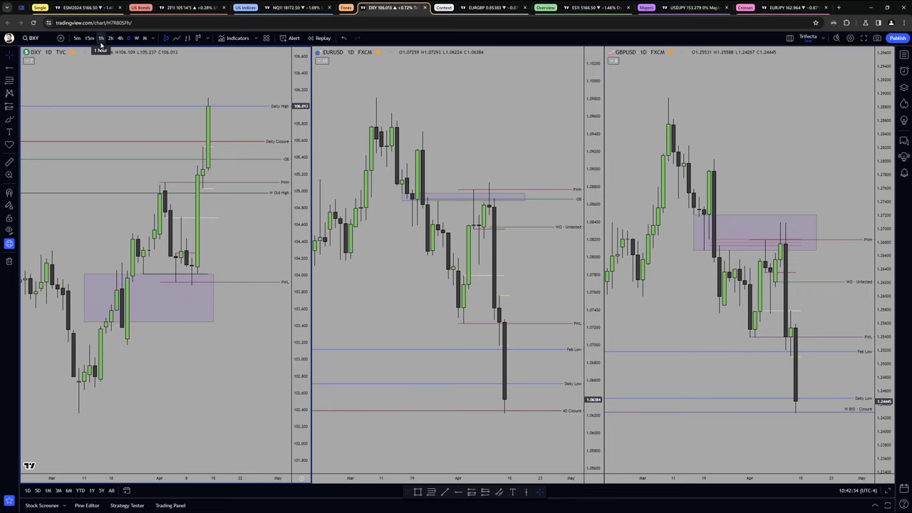
pyautogui.click(100, 41)
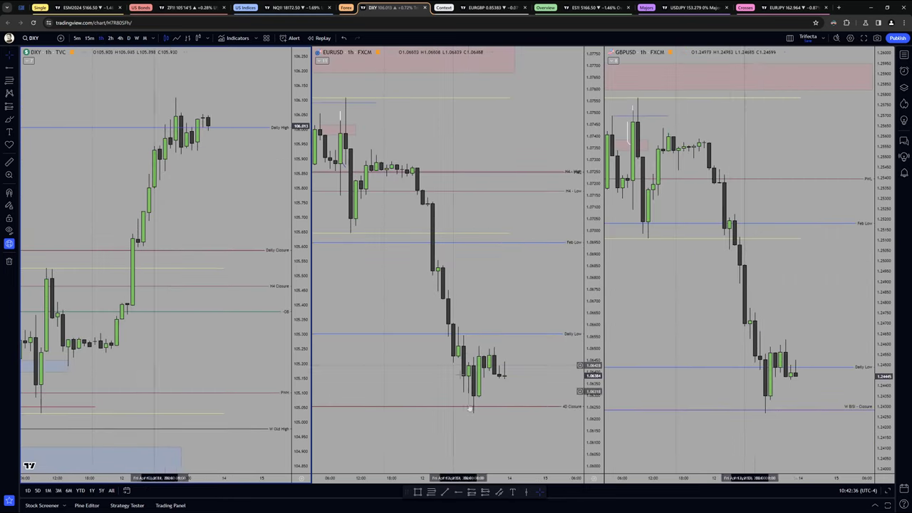
pyautogui.doubleClick(464, 481)
pyautogui.moveTo(463, 480); pyautogui.dragTo(475, 482)
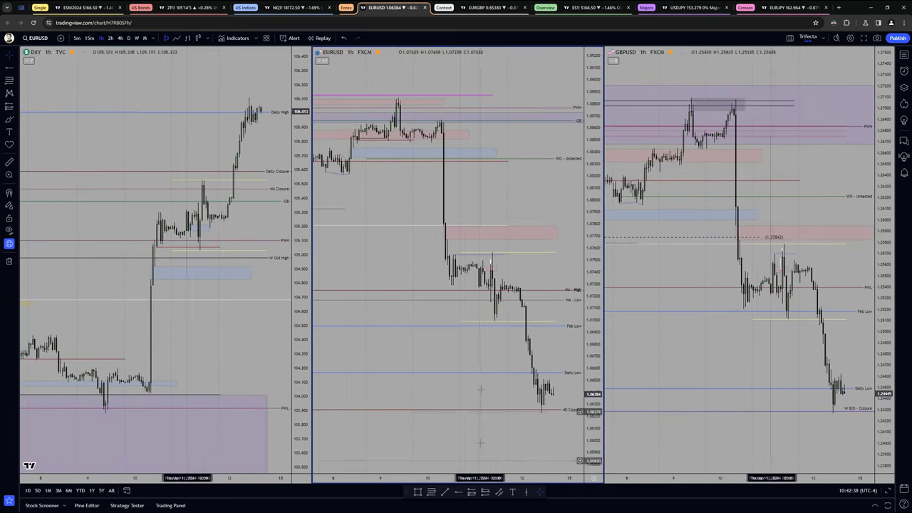
pyautogui.moveTo(401, 186); pyautogui.dragTo(445, 207)
pyautogui.scroll(1, 439, 193)
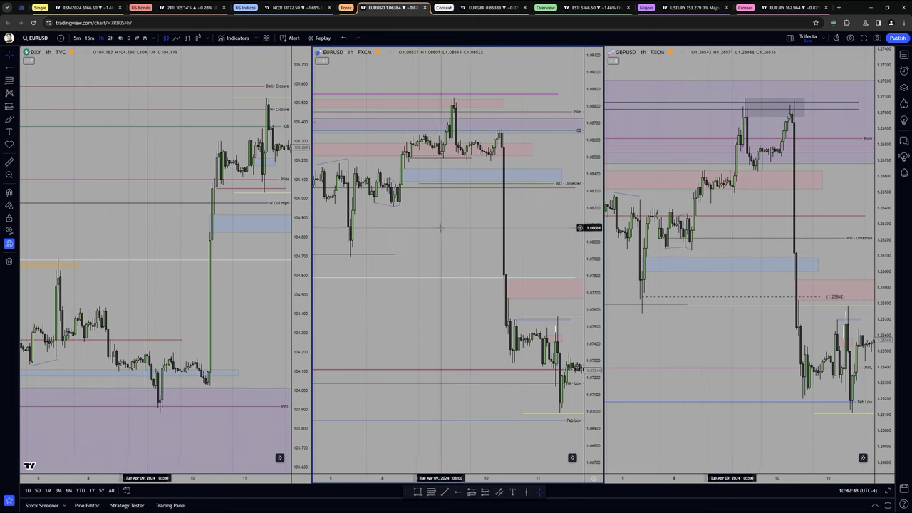
# Maximize the hourly EURUSD chart and delete the magenta horizontal line just above the red zone that starts on 21 March
pyautogui.hotkey('alt', 'Return')
pyautogui.scroll(-5, 458, 246)
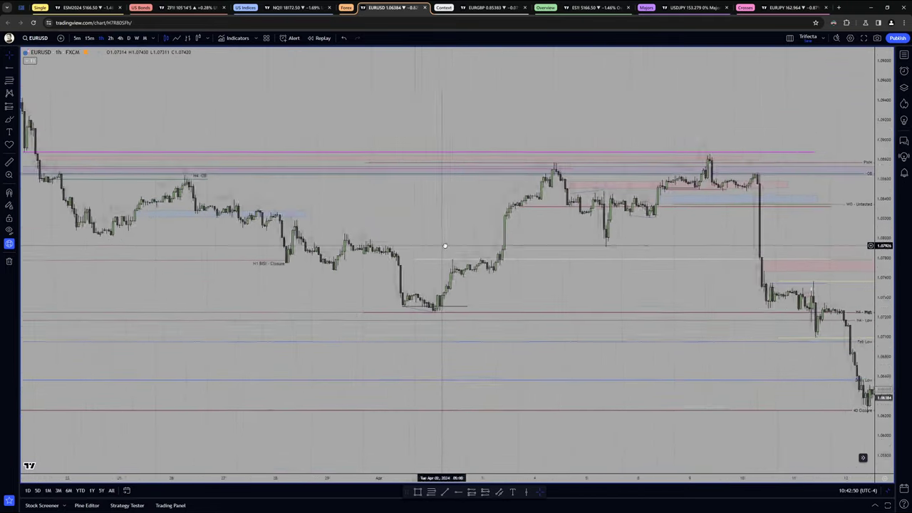
pyautogui.moveTo(789, 296); pyautogui.dragTo(789, 298)
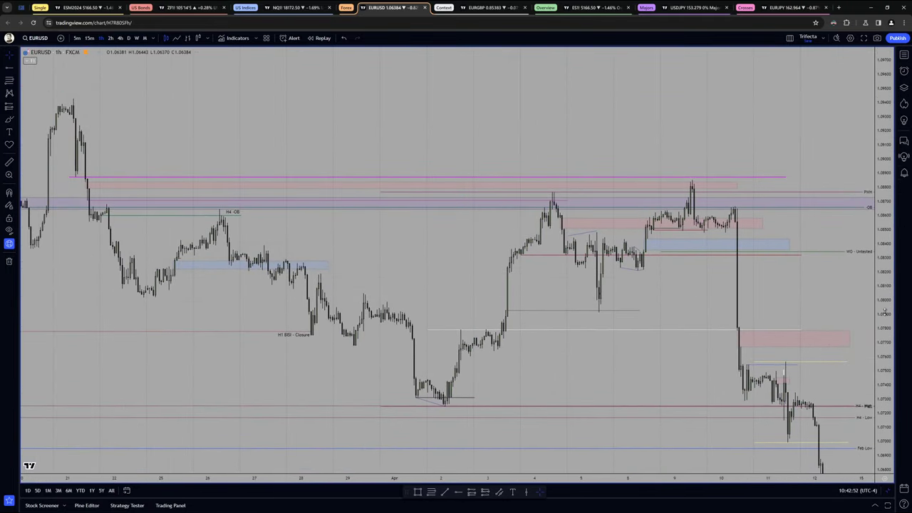
pyautogui.moveTo(886, 311); pyautogui.dragTo(885, 232)
pyautogui.moveTo(767, 273); pyautogui.dragTo(759, 254)
pyautogui.moveTo(886, 265); pyautogui.dragTo(885, 276)
pyautogui.moveTo(794, 282); pyautogui.dragTo(793, 294)
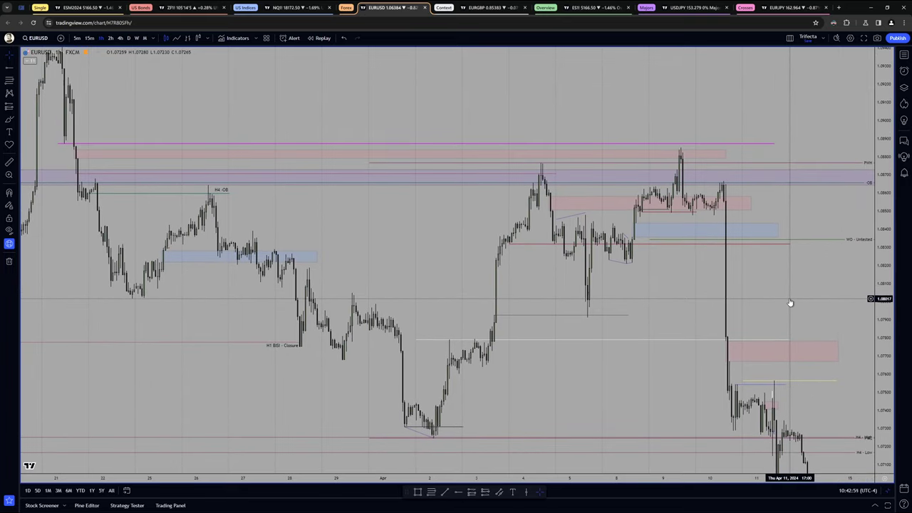
pyautogui.click(63, 144)
pyautogui.press('Delete')
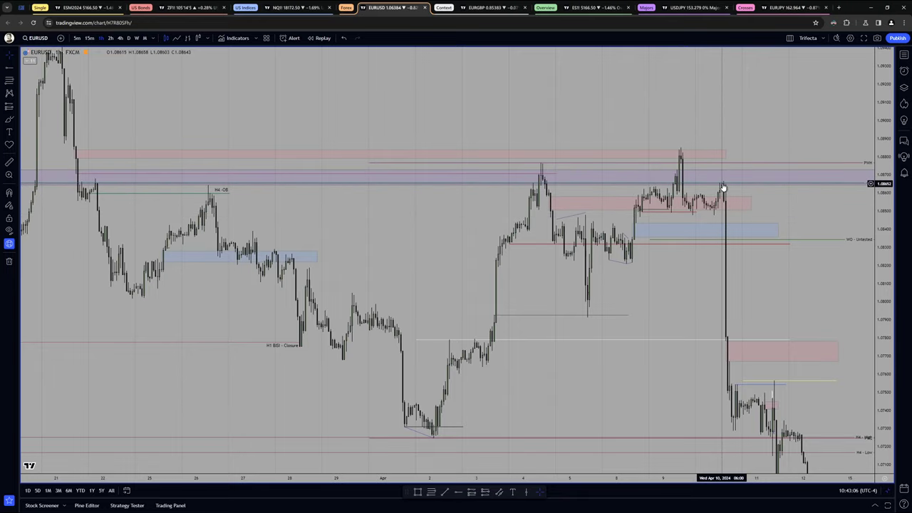
# Examine EURUSD's hourly sell-off from 10 April and the 11 April swing between the two yellow lines
pyautogui.moveTo(690, 294); pyautogui.dragTo(585, 238)
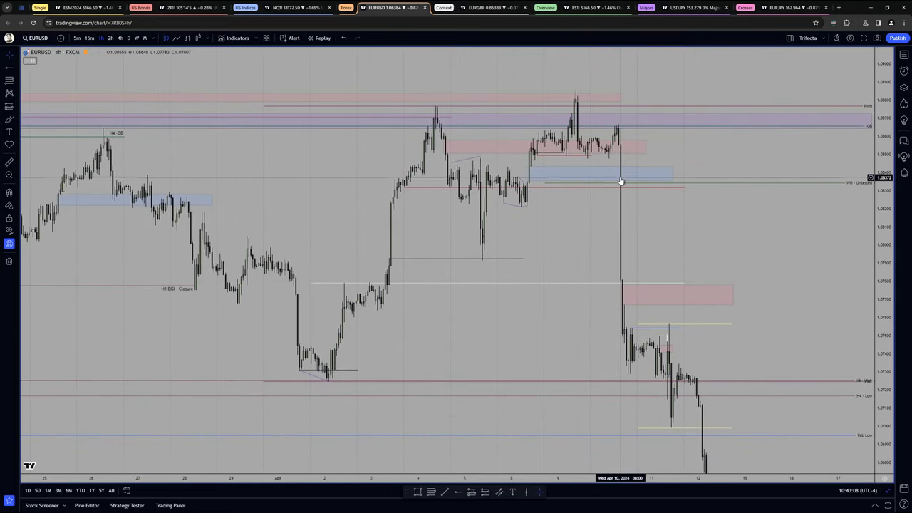
pyautogui.moveTo(600, 369); pyautogui.dragTo(474, 330)
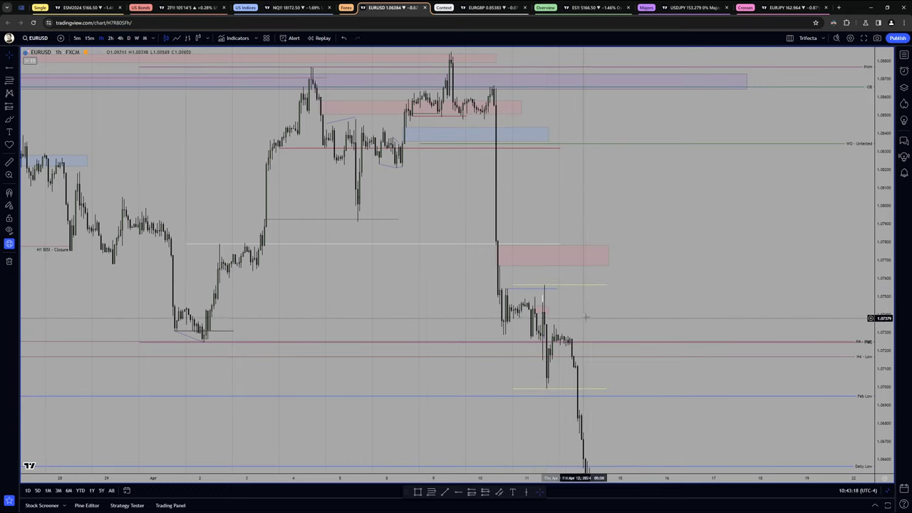
pyautogui.moveTo(546, 338); pyautogui.dragTo(545, 305)
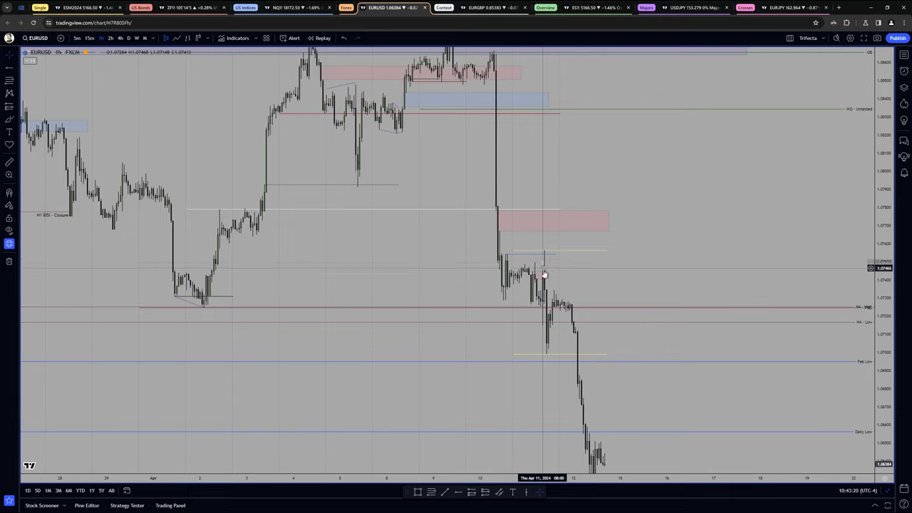
pyautogui.scroll(5, 527, 258)
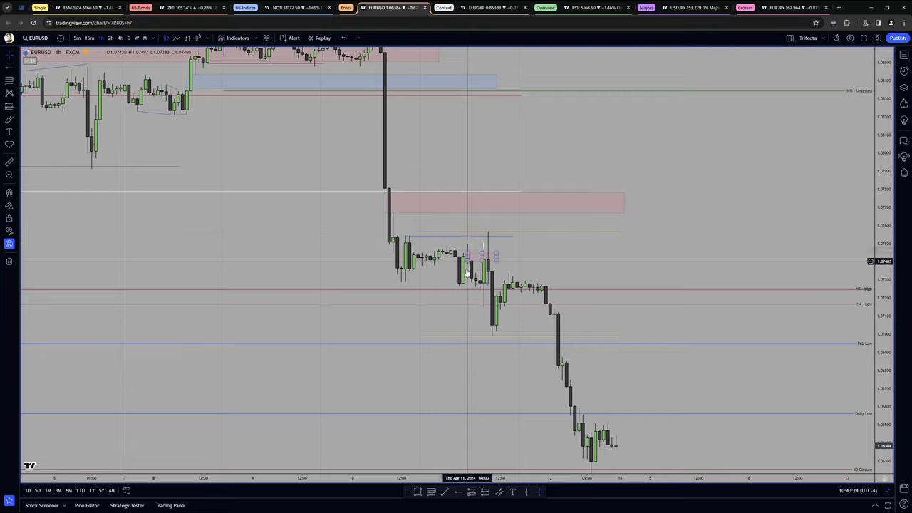
pyautogui.moveTo(578, 278); pyautogui.dragTo(635, 279)
pyautogui.scroll(3, 634, 278)
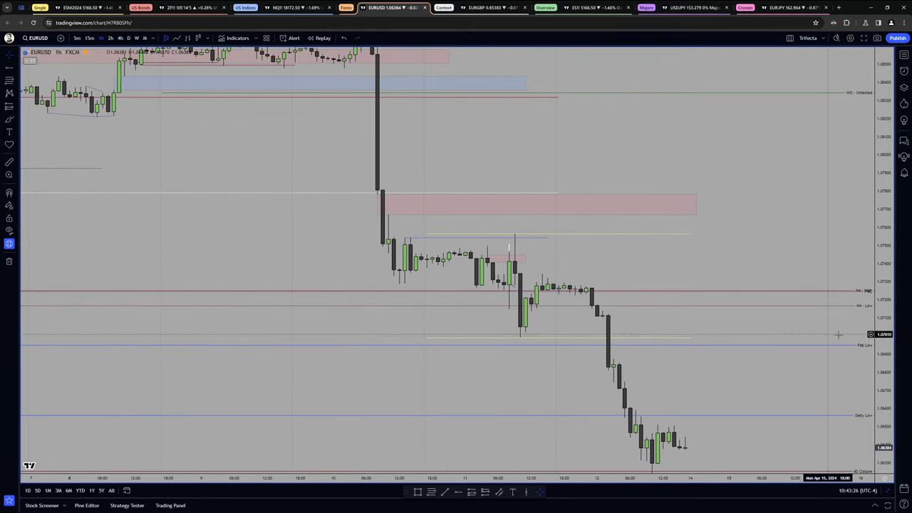
# Inspect the red zone beneath the white line on the hourly EURUSD chart in closer price detail
pyautogui.moveTo(883, 345); pyautogui.dragTo(884, 233)
pyautogui.moveTo(712, 278); pyautogui.dragTo(711, 290)
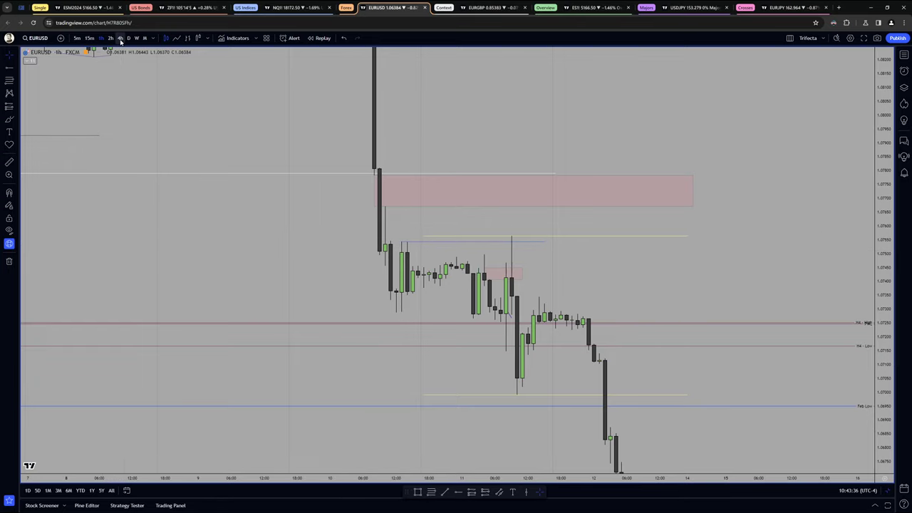
pyautogui.moveTo(197, 220); pyautogui.dragTo(208, 248)
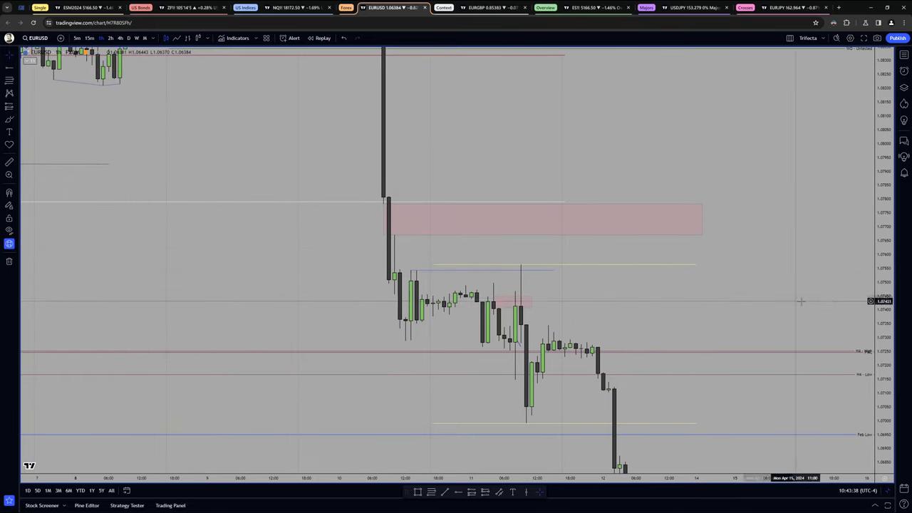
pyautogui.moveTo(883, 307); pyautogui.dragTo(883, 328)
pyautogui.moveTo(759, 314); pyautogui.dragTo(752, 331)
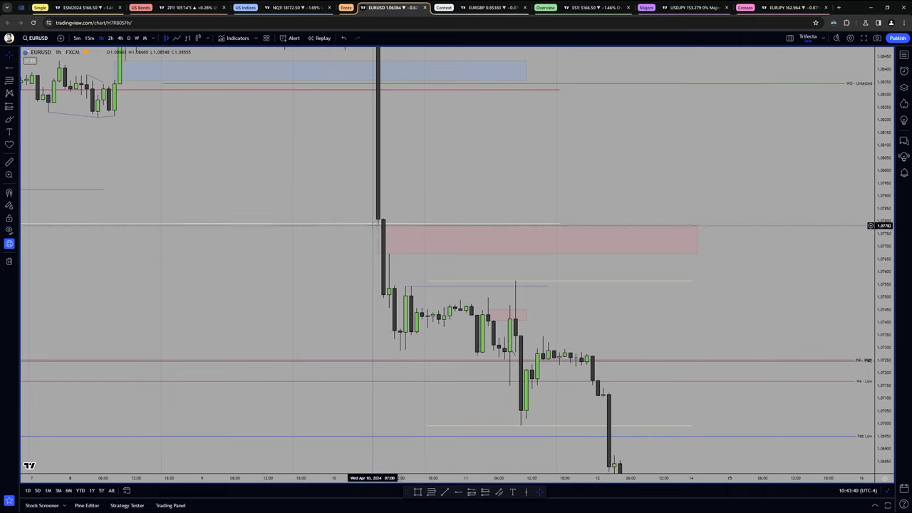
# Switch EURUSD to the 4-hour timeframe and measure from the 2 April rally candle across the 11 April high to 18 April
pyautogui.click(120, 37)
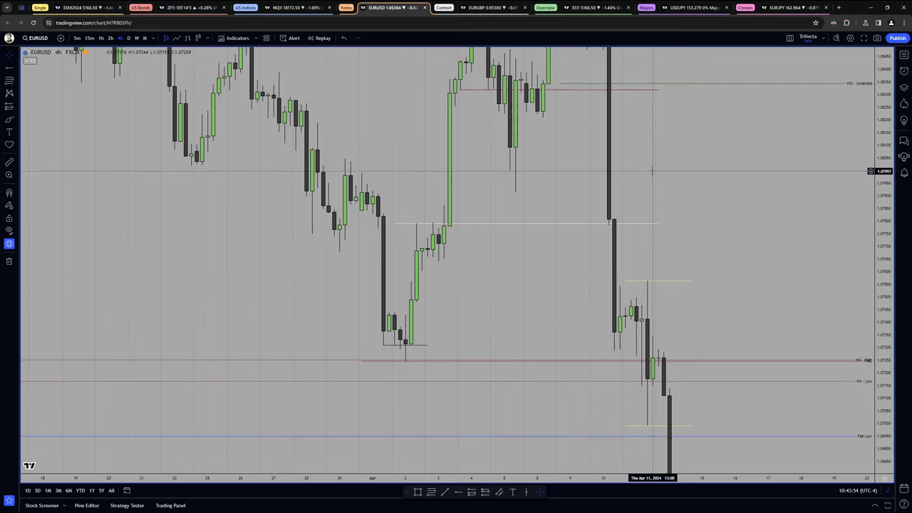
pyautogui.moveTo(519, 278); pyautogui.dragTo(494, 281)
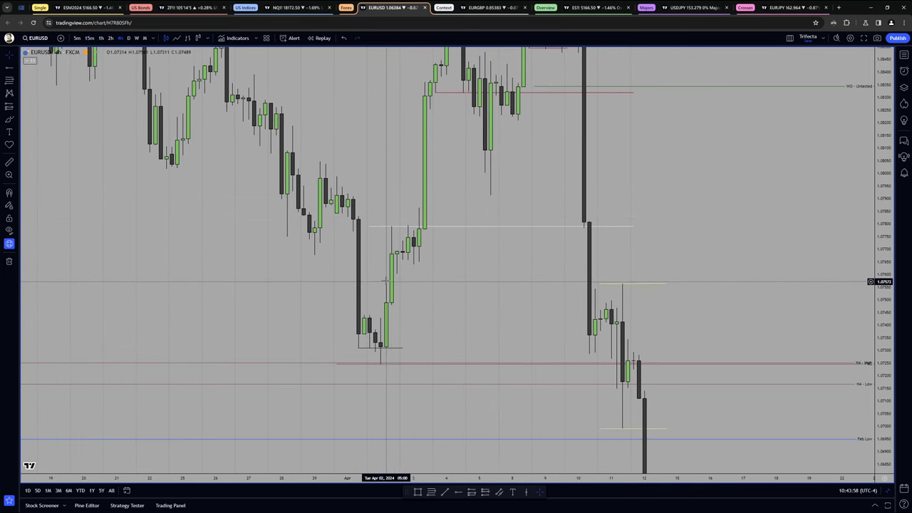
pyautogui.keyDown('shift'); pyautogui.click(387, 282); pyautogui.keyUp('shift')
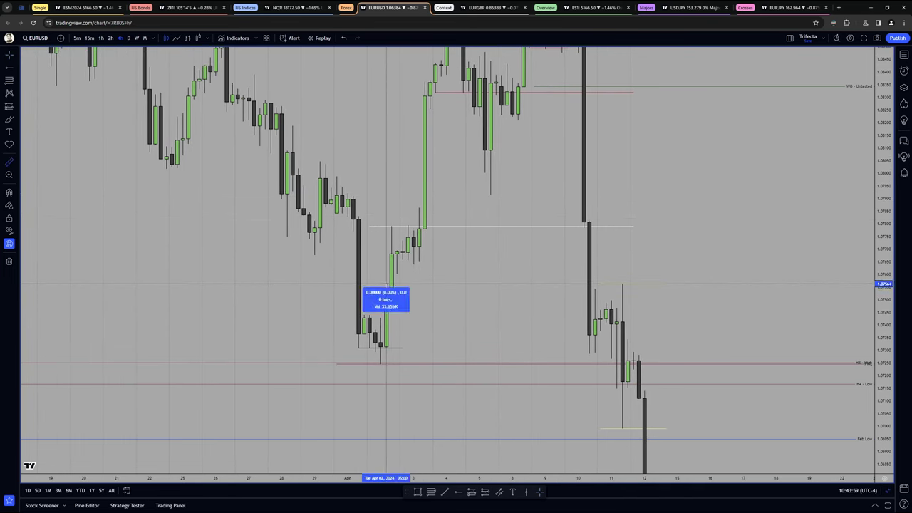
pyautogui.click(791, 279)
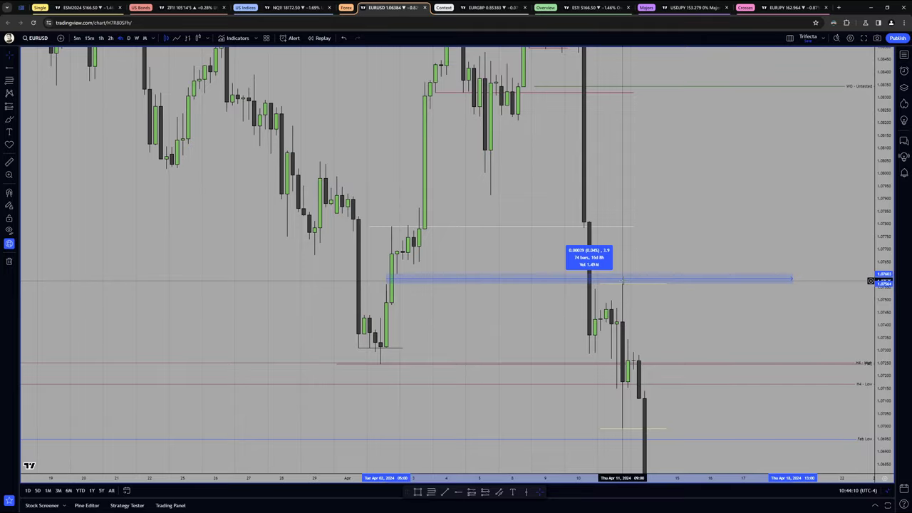
# Examine the 4-hour EURUSD decline from the white line through Feb Low and Daily Low to the 4D Closure level
pyautogui.moveTo(638, 335); pyautogui.dragTo(594, 207)
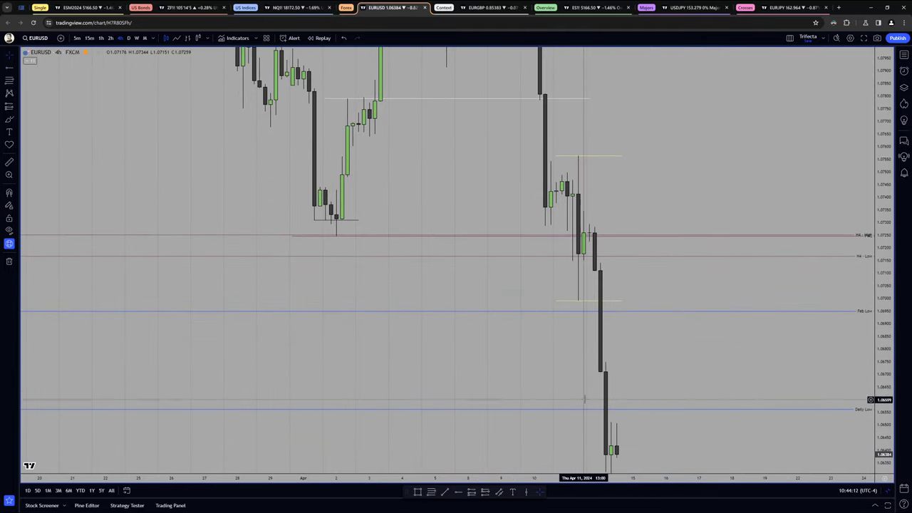
pyautogui.scroll(-4, 753, 359)
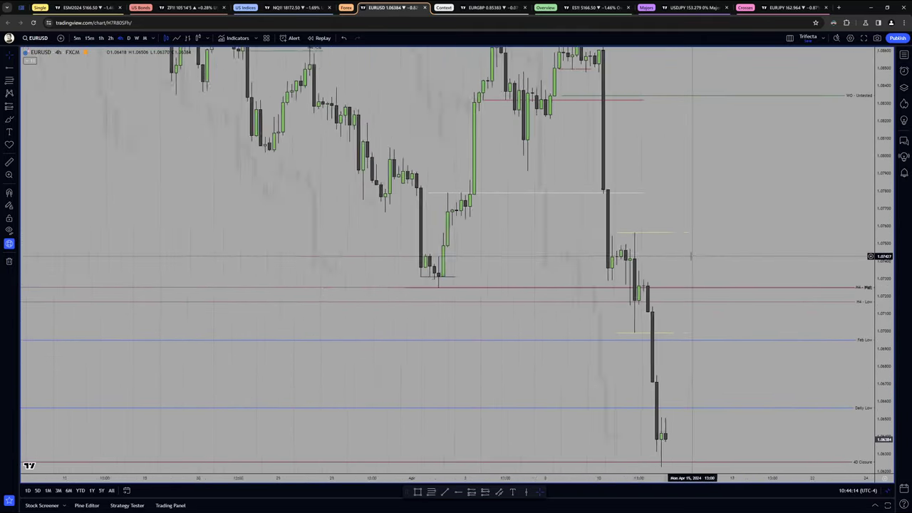
pyautogui.moveTo(729, 292); pyautogui.dragTo(715, 292)
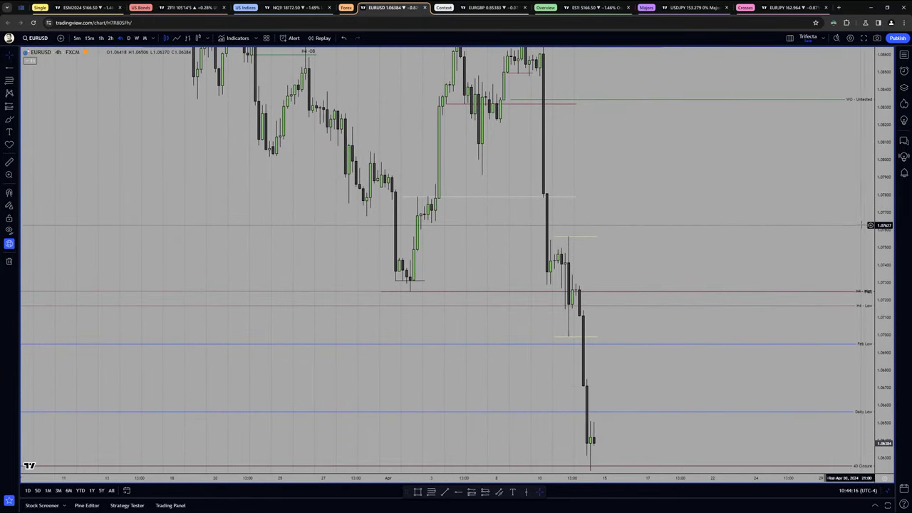
pyautogui.moveTo(883, 222); pyautogui.dragTo(884, 249)
pyautogui.moveTo(759, 243); pyautogui.dragTo(748, 245)
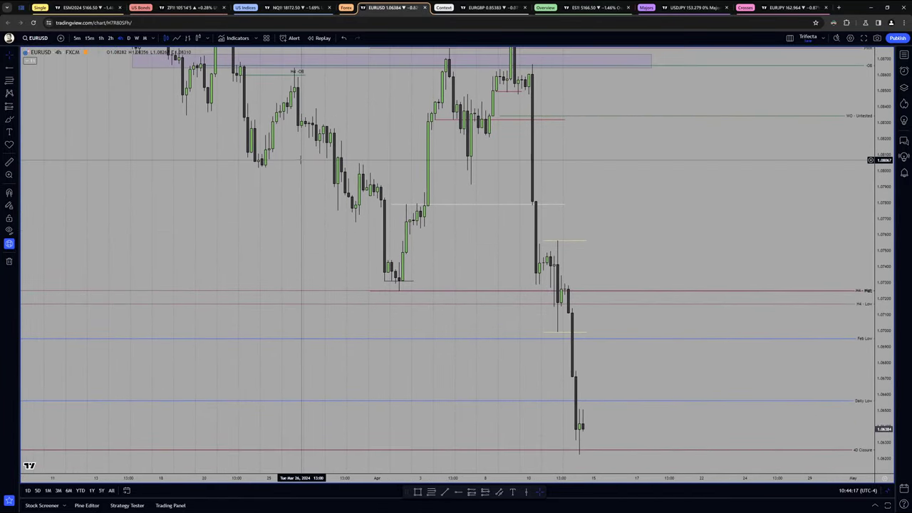
# Return to the 1-hour timeframe, restore the three-chart DXY, EURUSD and GBPUSD layout, and examine price action around 8 April
pyautogui.click(100, 38)
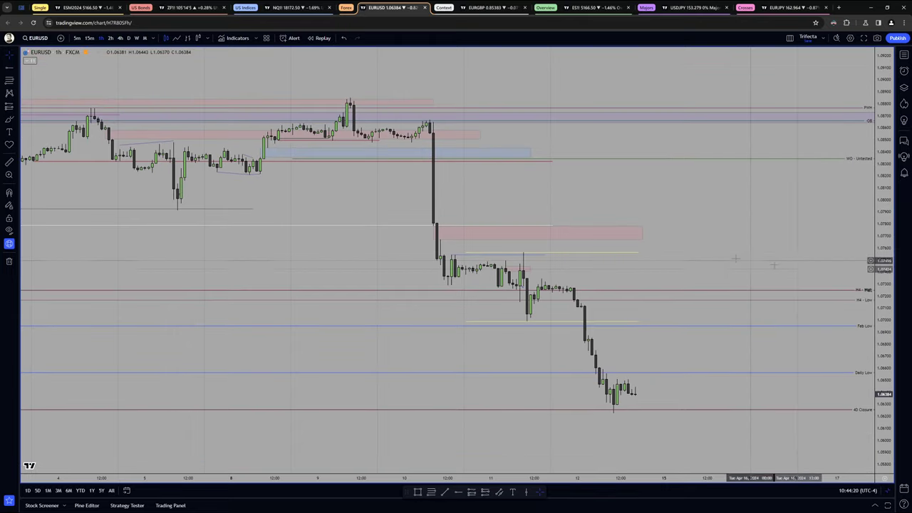
pyautogui.scroll(-1, 734, 260)
pyautogui.keyDown('alt'); pyautogui.click(725, 261); pyautogui.keyUp('alt')
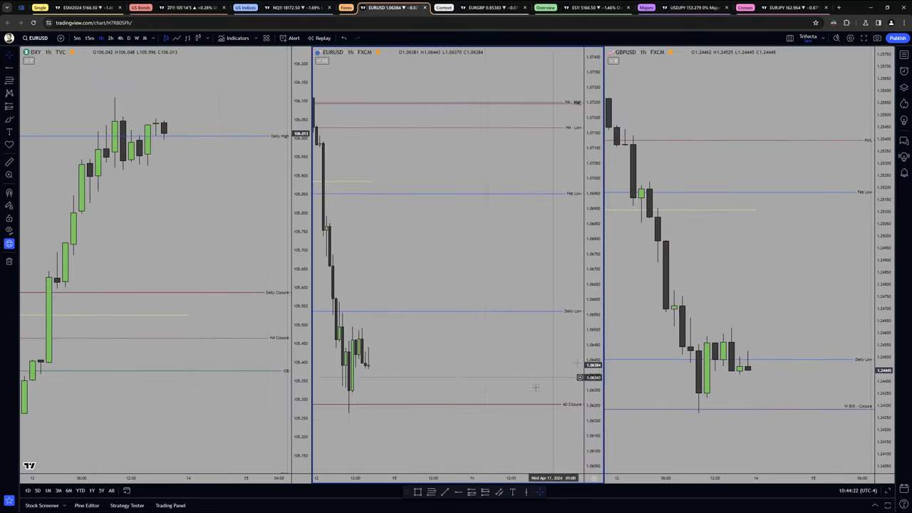
pyautogui.doubleClick(447, 480)
pyautogui.moveTo(389, 350); pyautogui.dragTo(509, 349)
pyautogui.moveTo(468, 269); pyautogui.dragTo(532, 272)
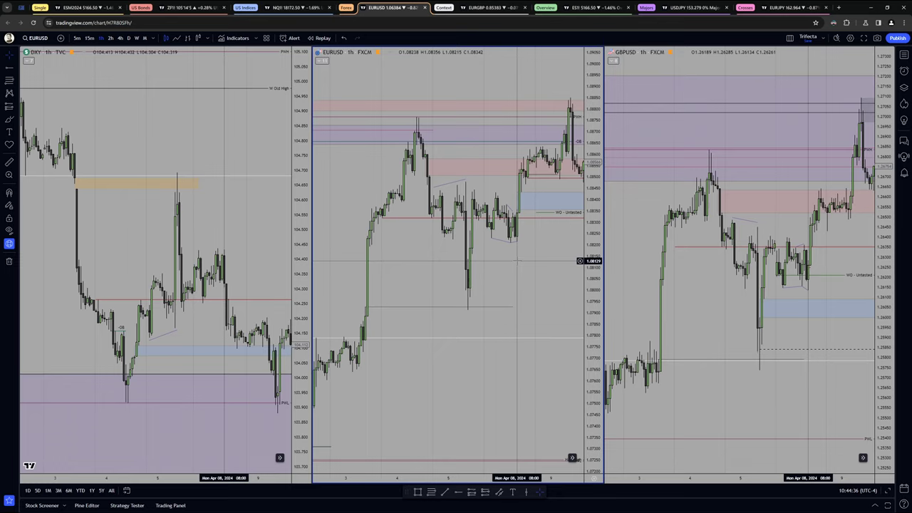
pyautogui.scroll(4, 464, 327)
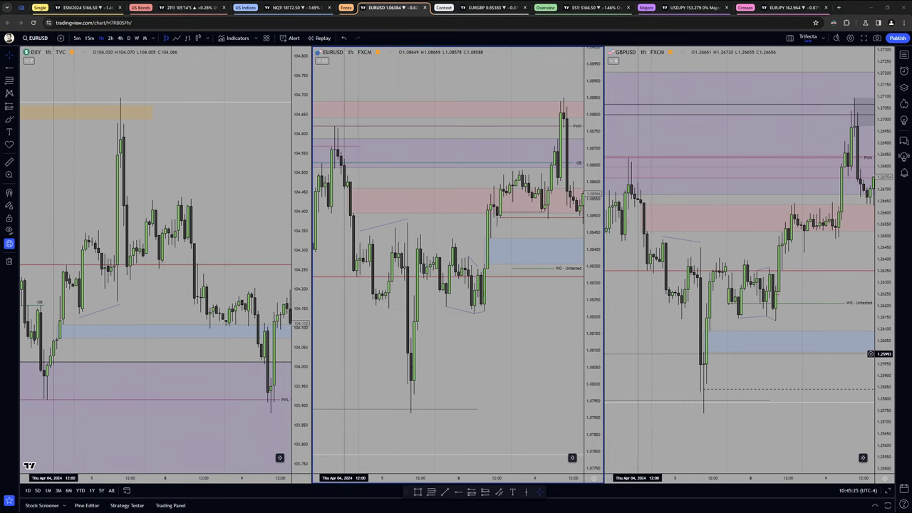
# On the ES chart, replace the Week 15 - Preparation image with the copied chart screenshot and enlarge it across the chart
pyautogui.click(84, 7)
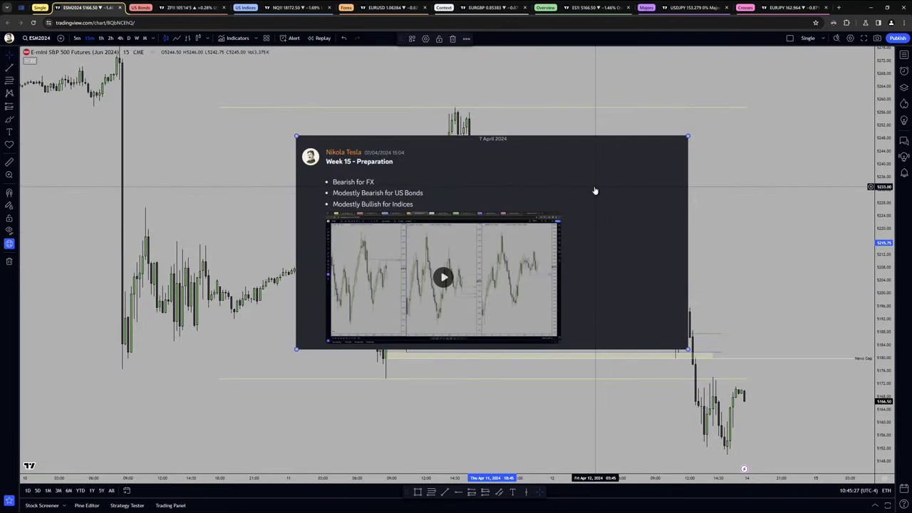
pyautogui.press('Delete')
pyautogui.moveTo(546, 255); pyautogui.dragTo(300, 152)
pyautogui.hotkey('ctrl', 'v')
pyautogui.moveTo(384, 200); pyautogui.dragTo(776, 410)
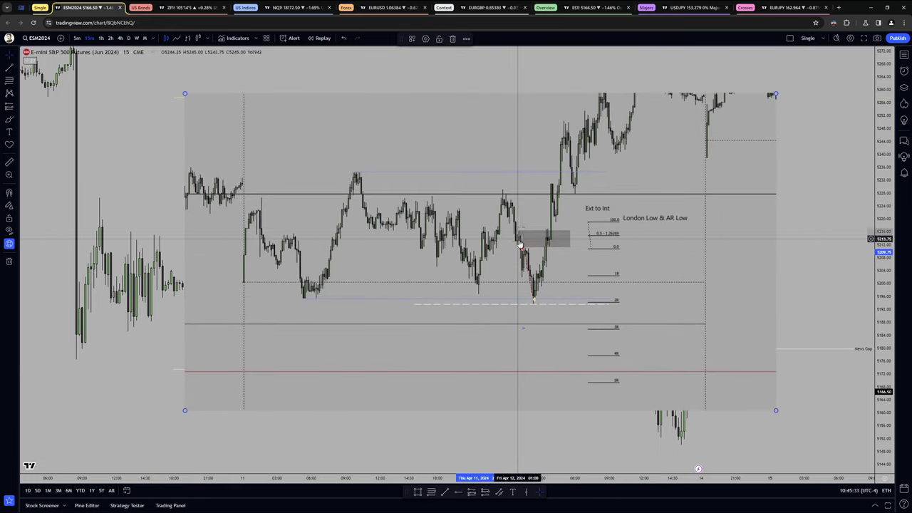
pyautogui.moveTo(521, 251); pyautogui.dragTo(516, 253)
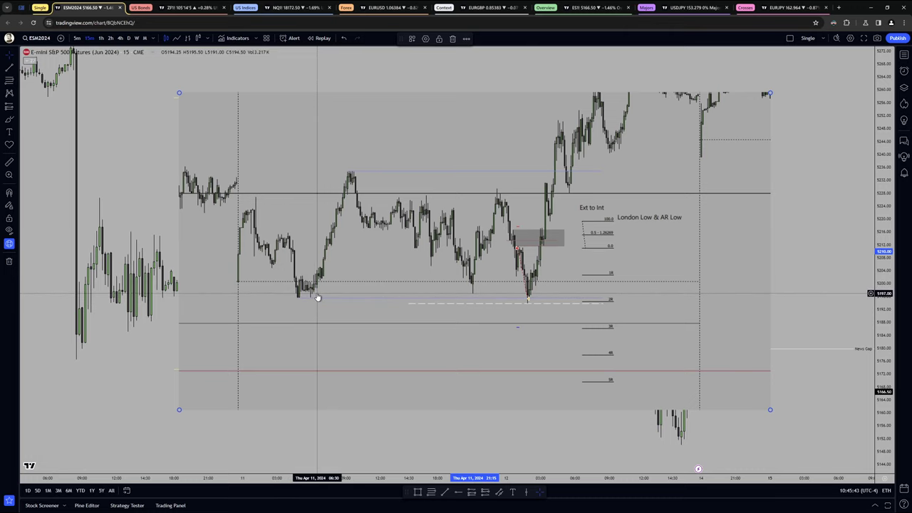
# Return to the forex charts and compare the hourly 8 April highs and lows on DXY, EURUSD and GBPUSD
pyautogui.click(375, 9)
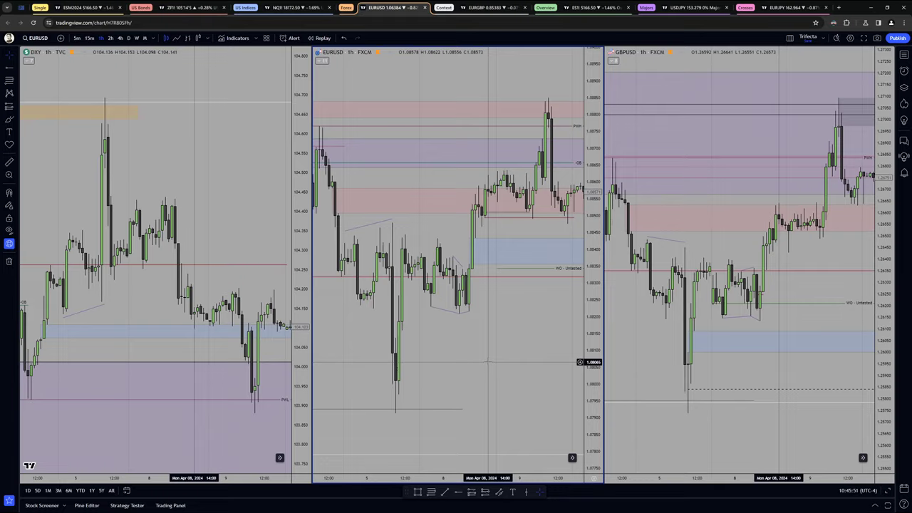
pyautogui.scroll(3, 508, 389)
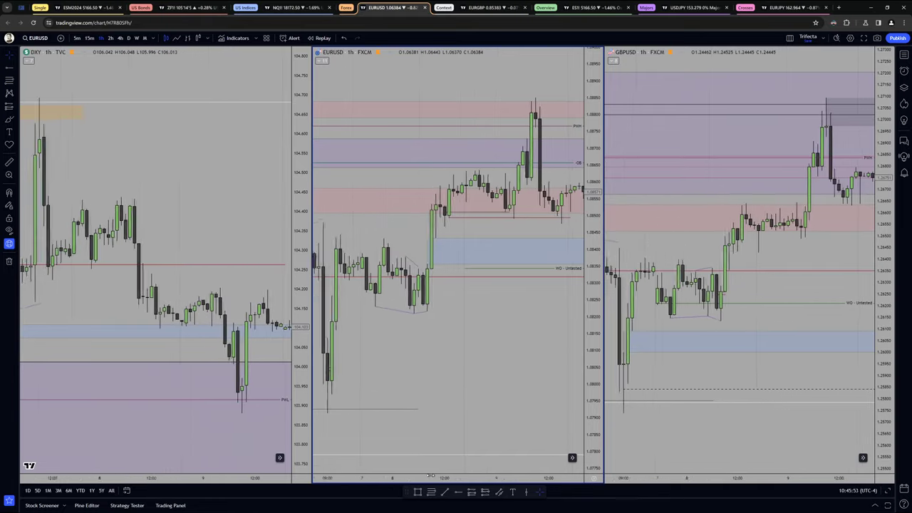
pyautogui.scroll(2, 508, 390)
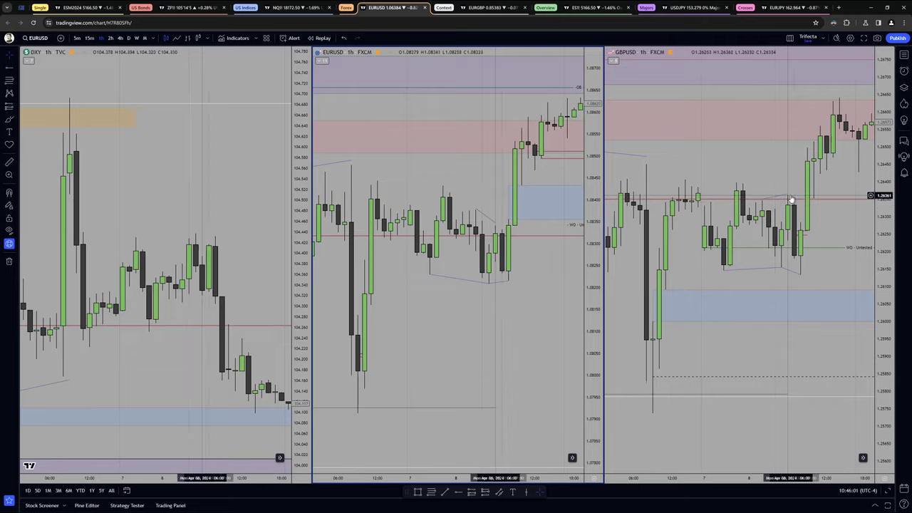
# Switch the forex charts to the 5-minute timeframe and locate the 8 April Asia, London and New York sessions
pyautogui.click(77, 38)
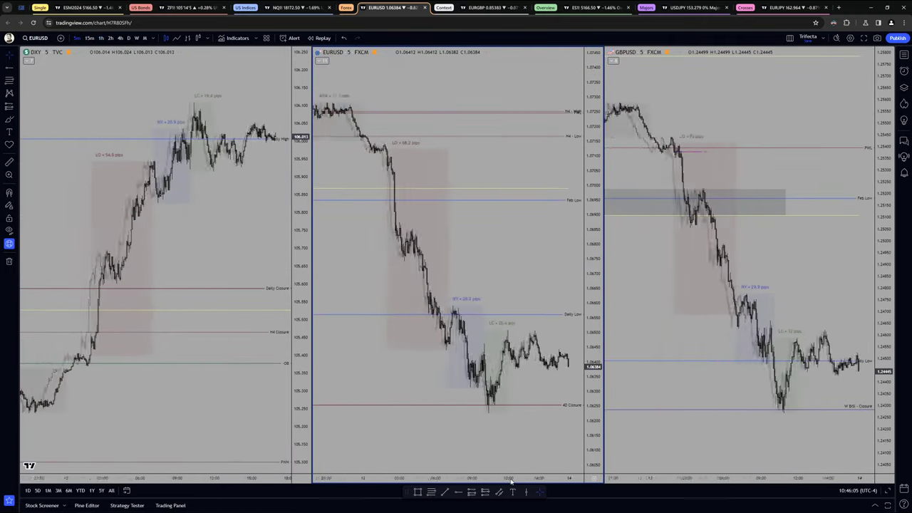
pyautogui.scroll(-10, 434, 358)
pyautogui.moveTo(417, 345); pyautogui.dragTo(559, 306)
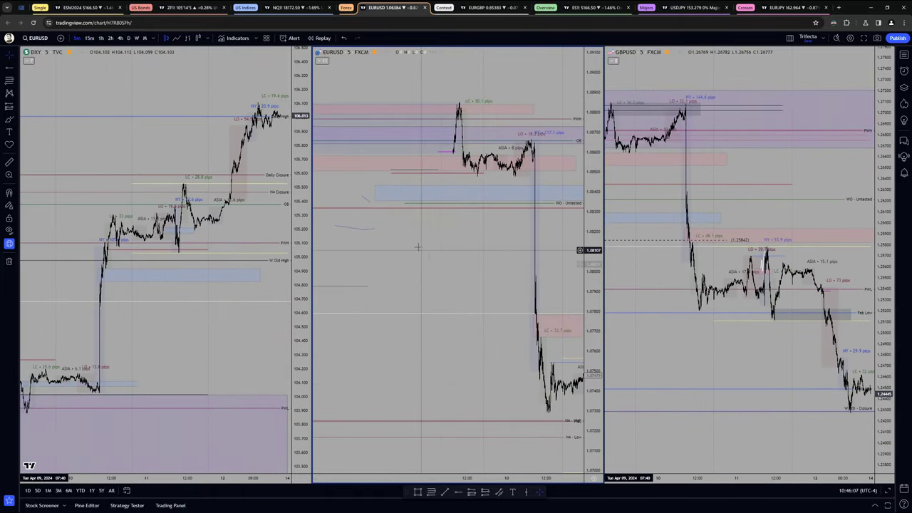
pyautogui.moveTo(378, 259); pyautogui.dragTo(526, 356)
pyautogui.scroll(8, 498, 344)
pyautogui.scroll(2, 498, 344)
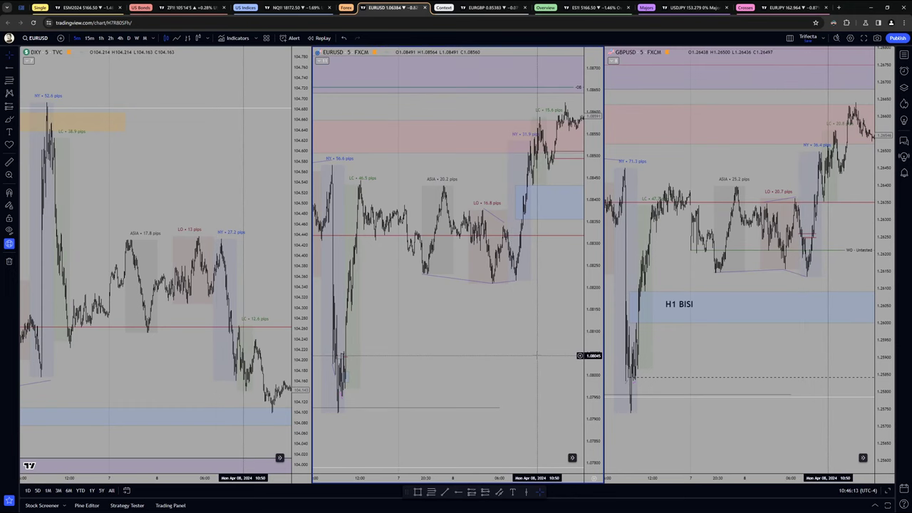
# Examine the 8 April London and New York session swings closely on the 5-minute DXY, EURUSD and GBPUSD charts
pyautogui.scroll(-2, 537, 354)
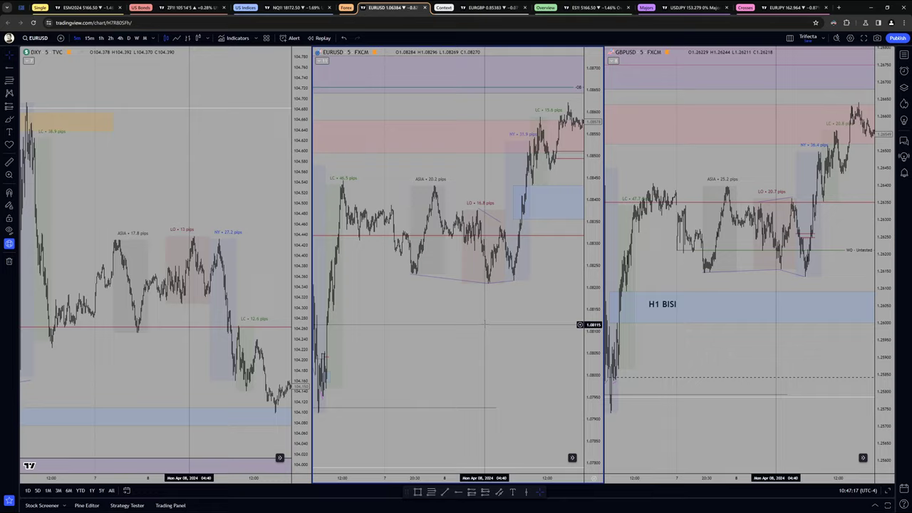
pyautogui.moveTo(484, 324); pyautogui.dragTo(506, 408)
pyautogui.moveTo(491, 475); pyautogui.dragTo(424, 475)
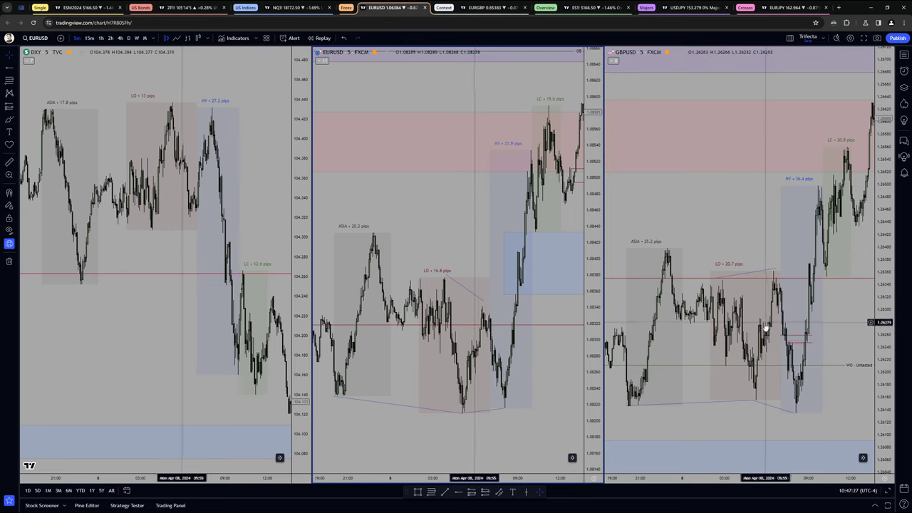
pyautogui.scroll(2, 717, 344)
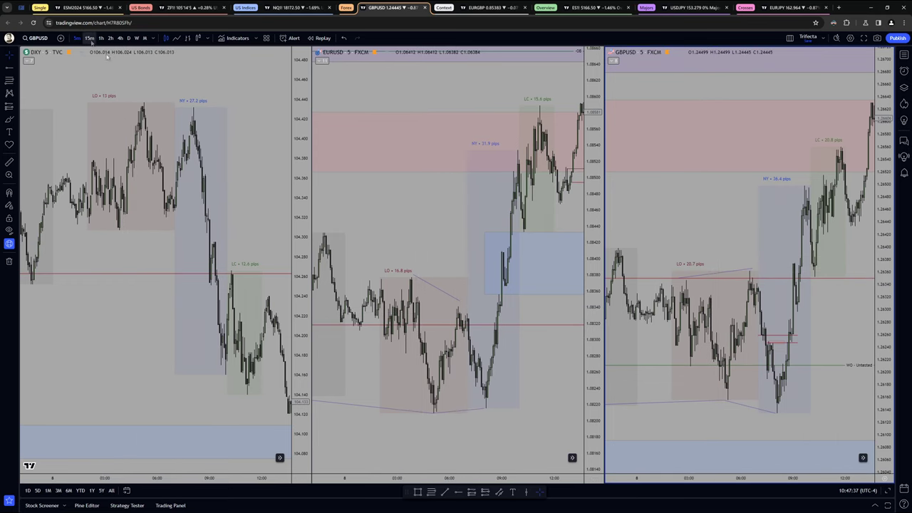
# Switch the forex charts to the 15-minute timeframe and review the 8 April sessions above GBPUSD's H1 BISI zone
pyautogui.click(89, 38)
pyautogui.click(416, 367)
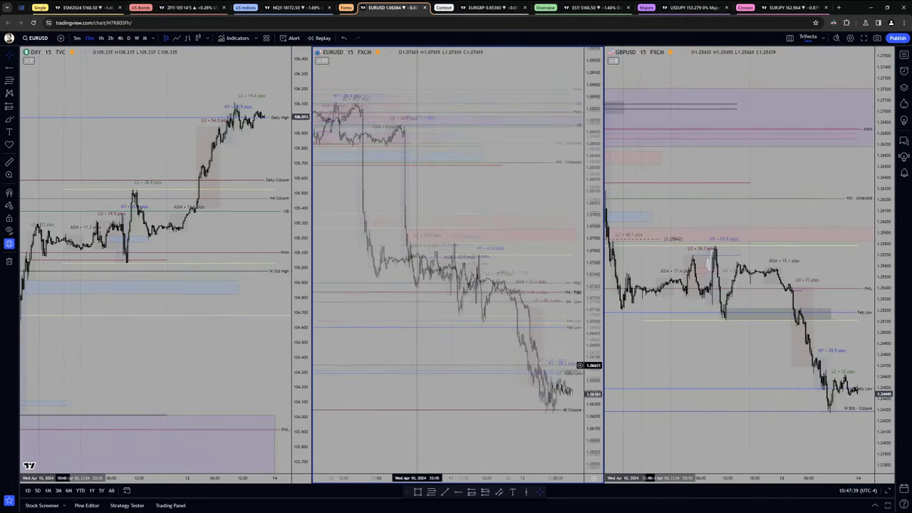
pyautogui.moveTo(376, 339); pyautogui.dragTo(513, 331)
pyautogui.moveTo(398, 292); pyautogui.dragTo(456, 281)
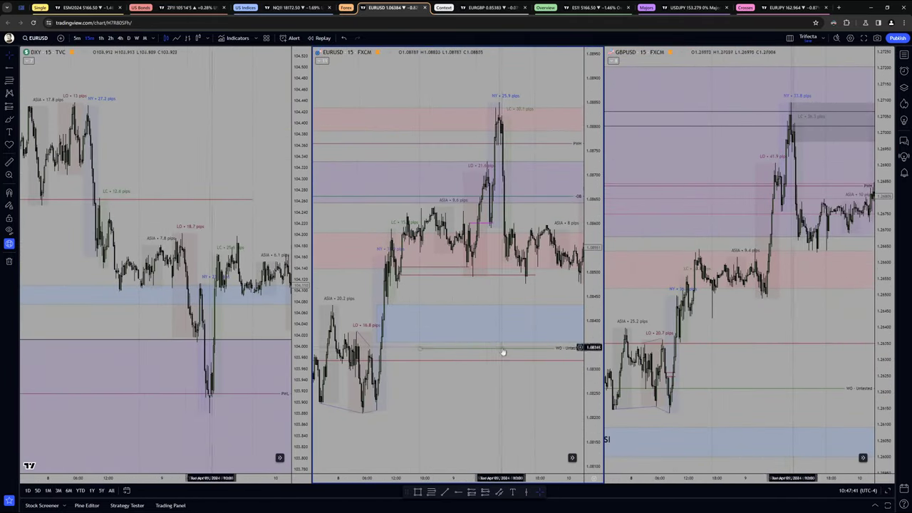
pyautogui.moveTo(413, 399); pyautogui.dragTo(534, 403)
pyautogui.scroll(5, 498, 378)
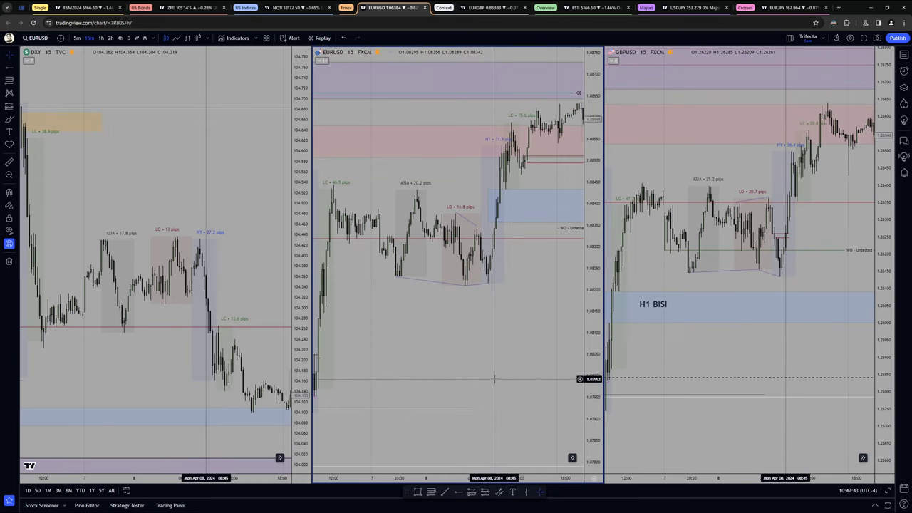
# Switch the forex charts to the daily timeframe and inspect the short red levels starting 4 April on EURUSD and GBPUSD
pyautogui.scroll(3, 495, 381)
pyautogui.scroll(2, 494, 383)
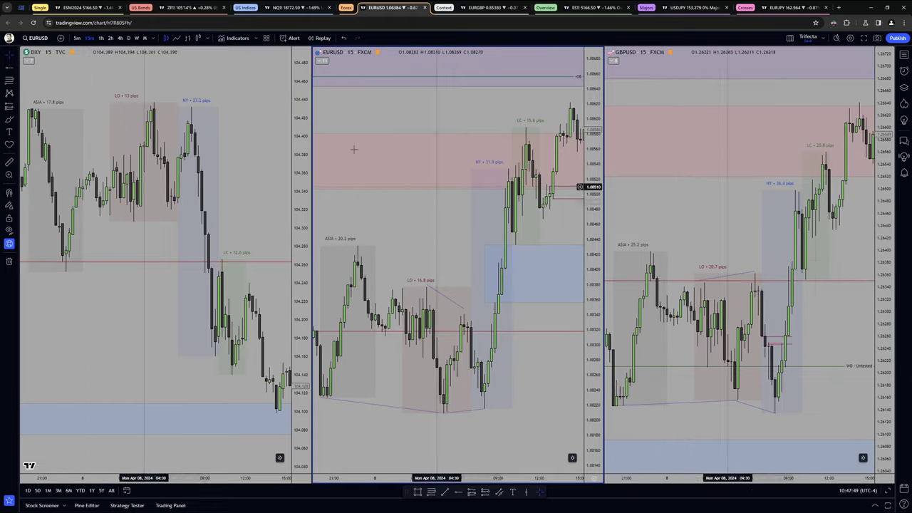
pyautogui.click(128, 38)
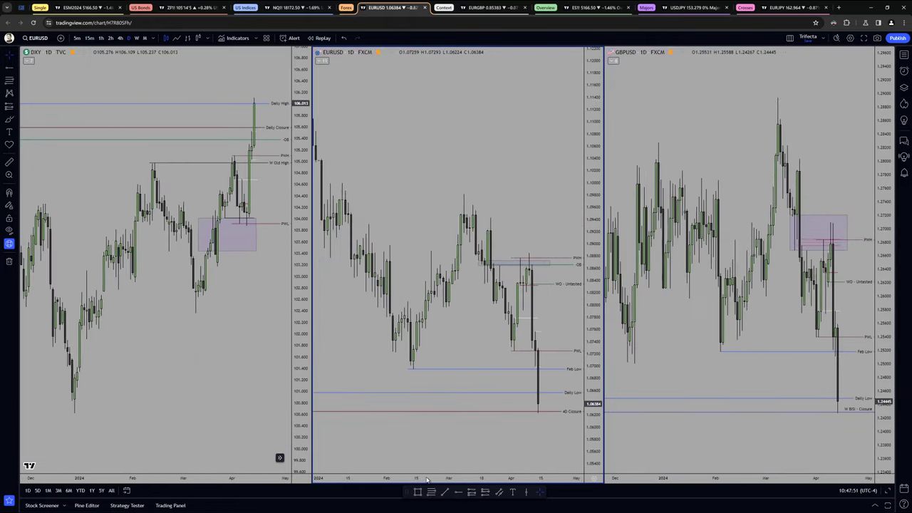
pyautogui.scroll(3, 427, 479)
pyautogui.scroll(3, 451, 275)
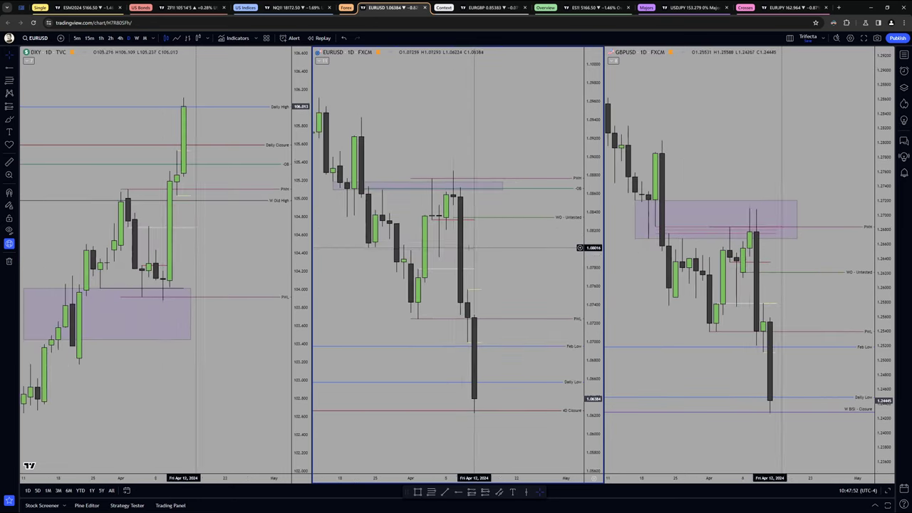
pyautogui.click(431, 221)
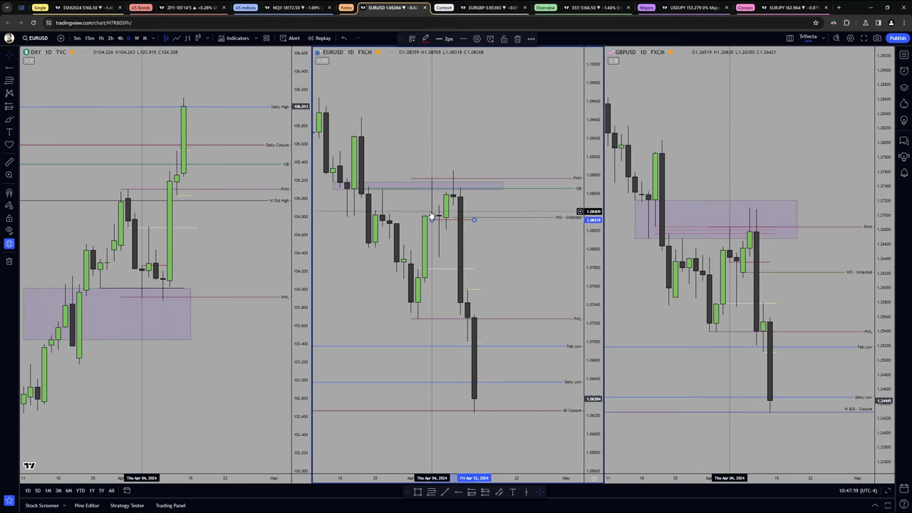
pyautogui.click(744, 263)
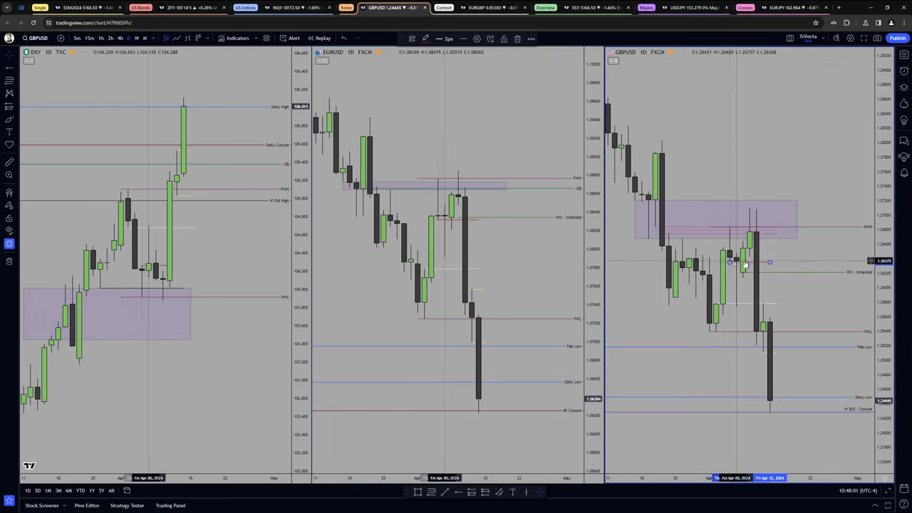
pyautogui.click(805, 261)
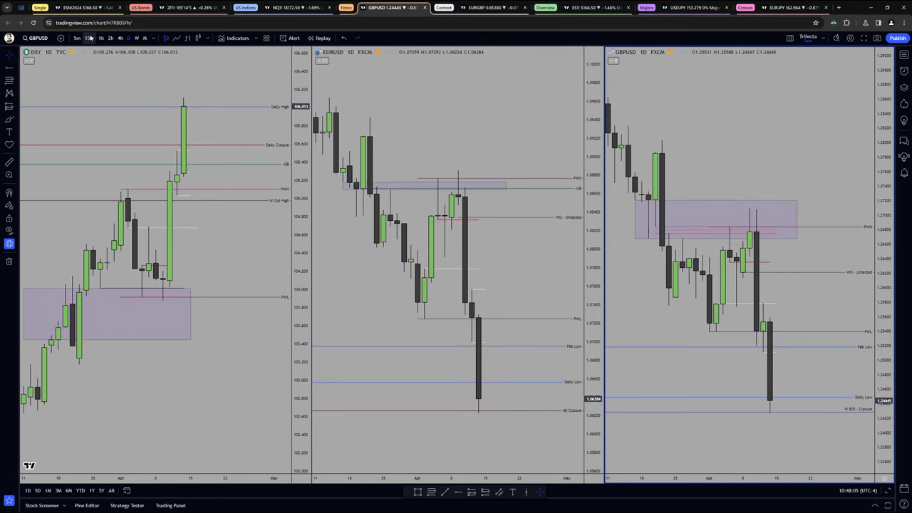
# Return the forex charts to the 15-minute timeframe and locate the 8 April sessions again
pyautogui.click(89, 39)
pyautogui.click(398, 479)
pyautogui.doubleClick(397, 479)
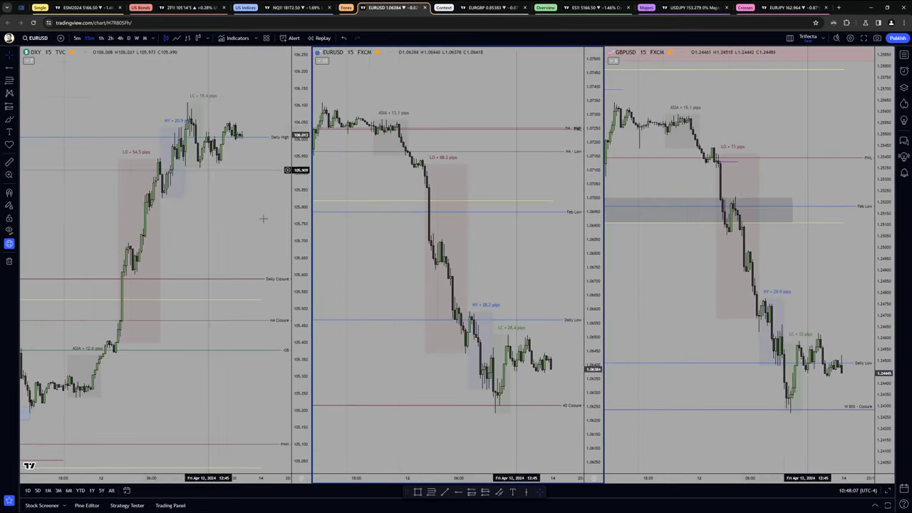
pyautogui.moveTo(401, 291); pyautogui.dragTo(588, 308)
pyautogui.moveTo(385, 351); pyautogui.dragTo(559, 349)
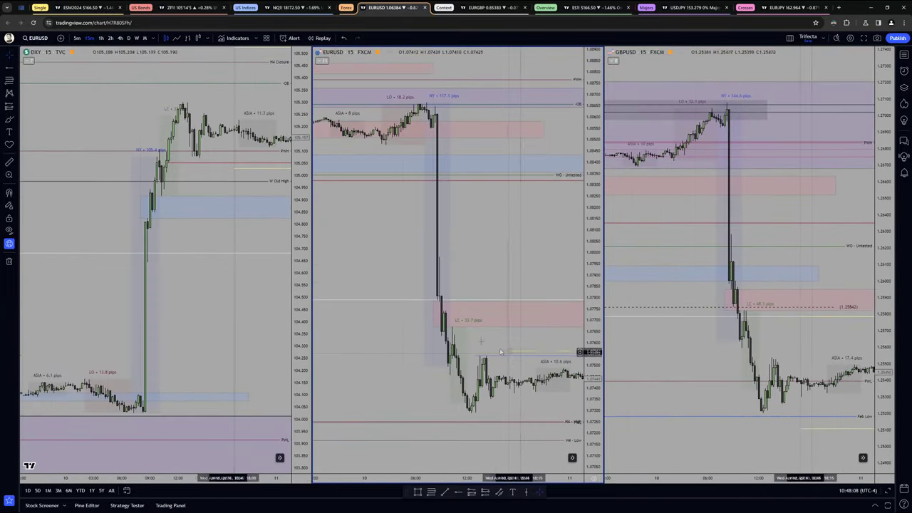
pyautogui.moveTo(384, 262); pyautogui.dragTo(585, 269)
pyautogui.moveTo(473, 341); pyautogui.dragTo(581, 288)
pyautogui.moveTo(462, 363); pyautogui.dragTo(566, 416)
pyautogui.moveTo(476, 387); pyautogui.dragTo(502, 392)
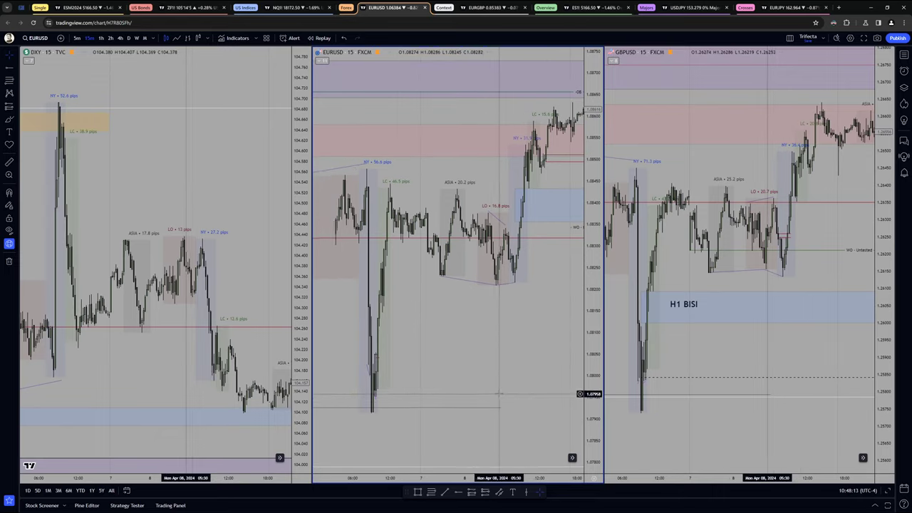
# Compare the 8 April Asia, London and New York session highs and lows across the 15-minute DXY, EURUSD and GBPUSD charts
pyautogui.scroll(5, 502, 392)
pyautogui.scroll(2, 470, 246)
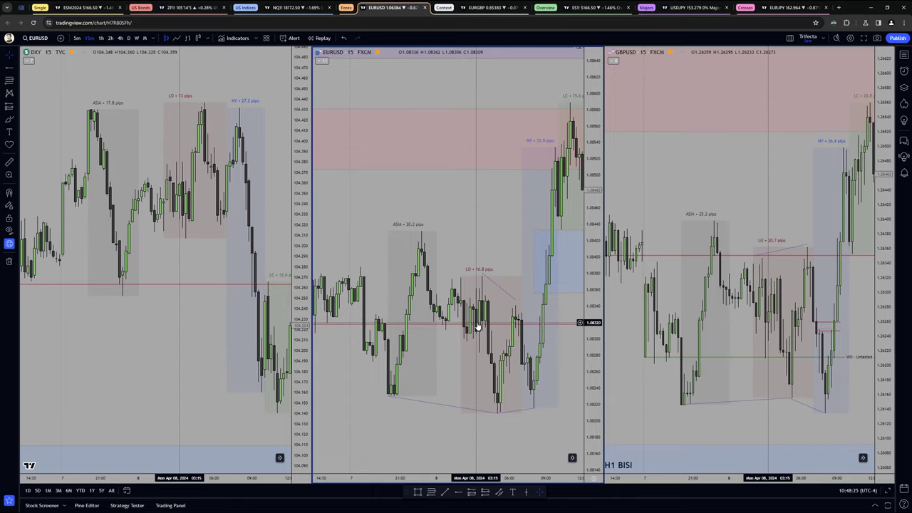
pyautogui.moveTo(762, 217); pyautogui.dragTo(732, 211)
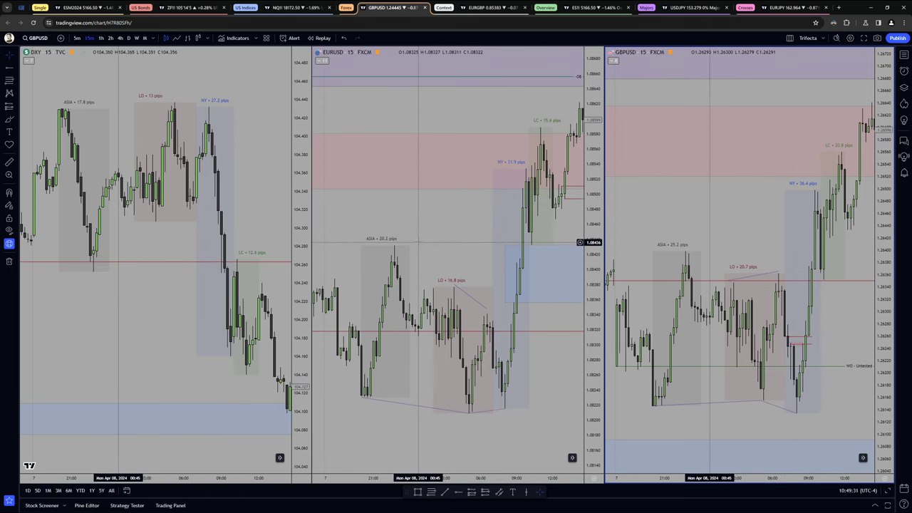
pyautogui.click(418, 243)
pyautogui.scroll(2, 460, 477)
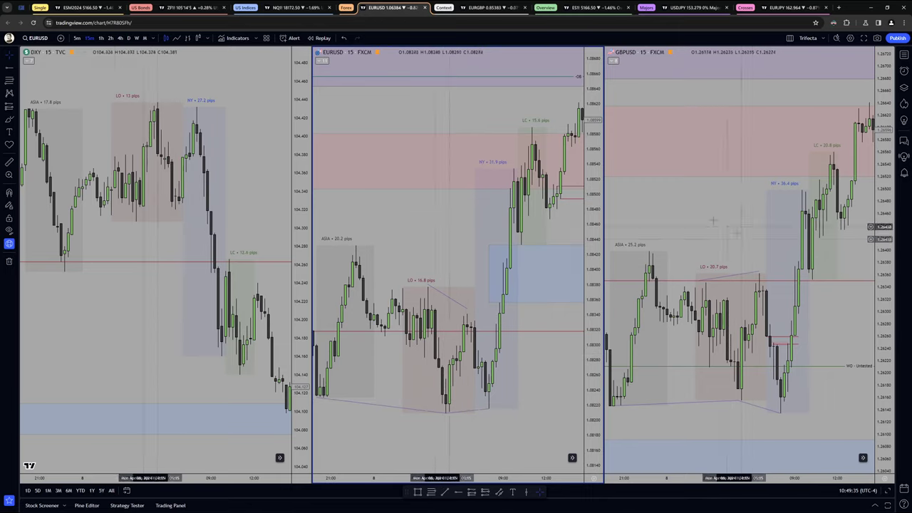
# Switch the forex charts to the 5-minute timeframe and bring the 8 April London and New York sessions into view
pyautogui.click(77, 37)
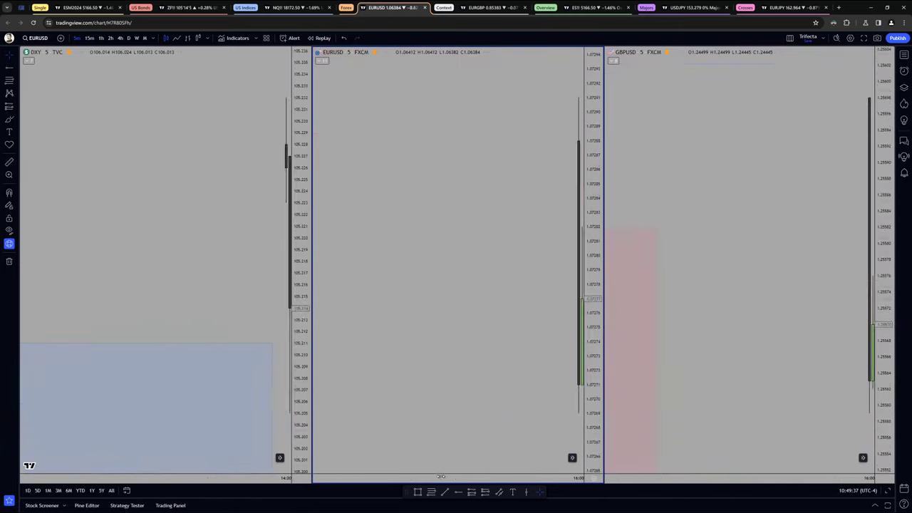
pyautogui.moveTo(541, 480); pyautogui.dragTo(570, 480)
pyautogui.scroll(-5, 478, 393)
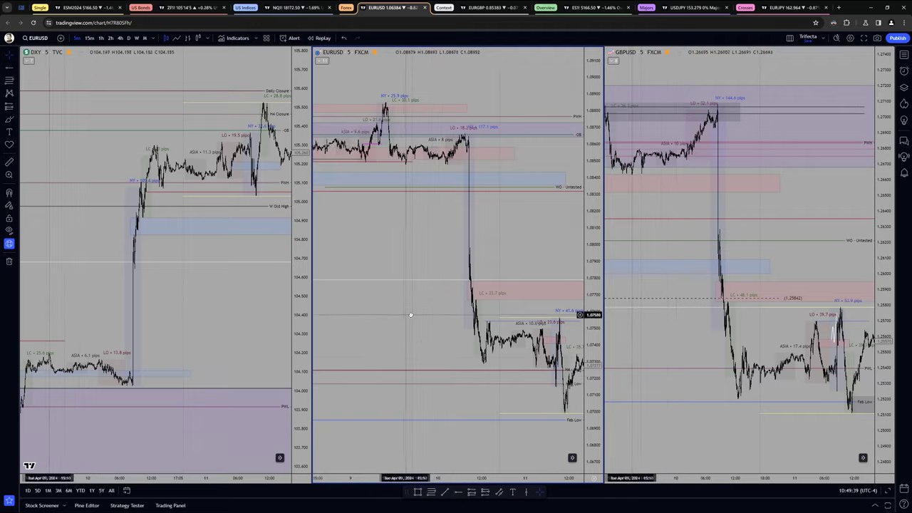
pyautogui.moveTo(335, 317); pyautogui.dragTo(463, 327)
pyautogui.moveTo(426, 356); pyautogui.dragTo(500, 353)
pyautogui.scroll(10, 503, 359)
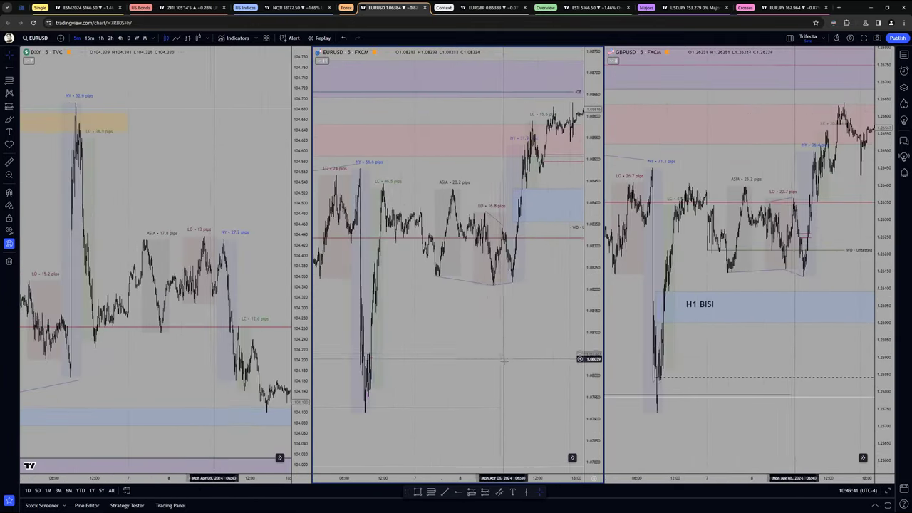
pyautogui.scroll(3, 507, 370)
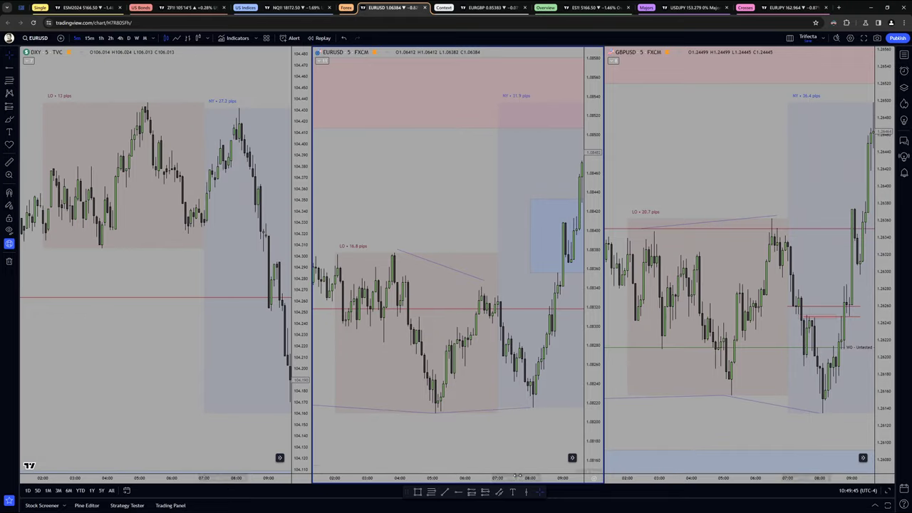
pyautogui.scroll(2, 498, 477)
# Stretch the EURUSD and GBPUSD price scales to compare their London and New York session lows on 8 April
pyautogui.moveTo(498, 478); pyautogui.dragTo(482, 477)
pyautogui.scroll(-1, 577, 429)
pyautogui.moveTo(566, 428); pyautogui.dragTo(565, 342)
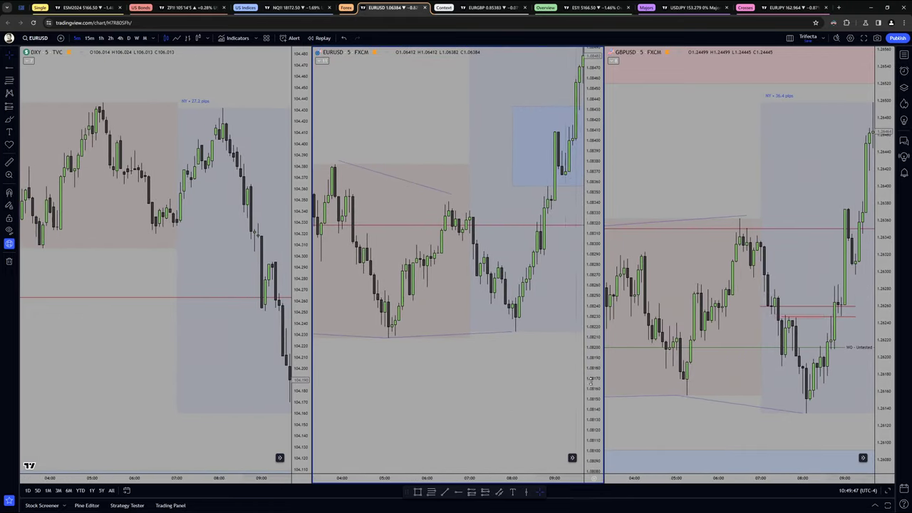
pyautogui.moveTo(592, 377); pyautogui.dragTo(594, 285)
pyautogui.moveTo(884, 399); pyautogui.dragTo(884, 371)
pyautogui.moveTo(705, 431); pyautogui.dragTo(698, 360)
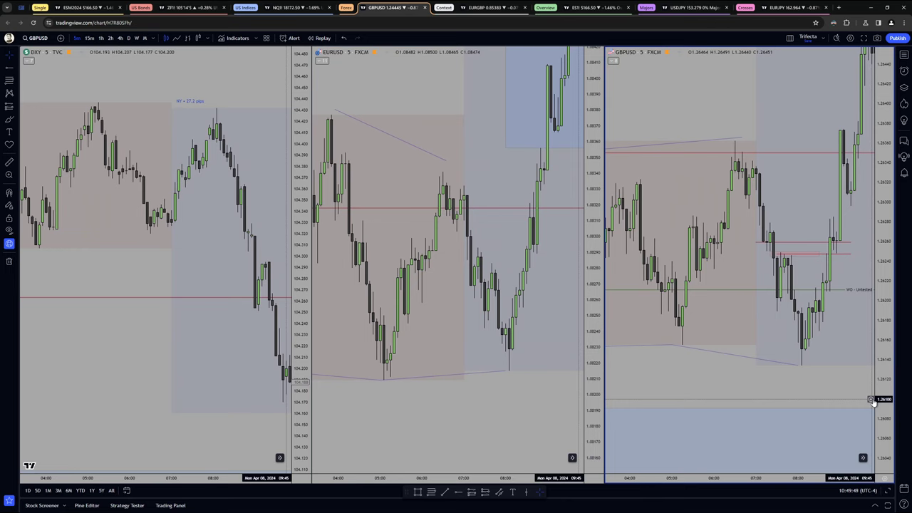
pyautogui.moveTo(884, 399); pyautogui.dragTo(883, 347)
pyautogui.moveTo(707, 391); pyautogui.dragTo(704, 406)
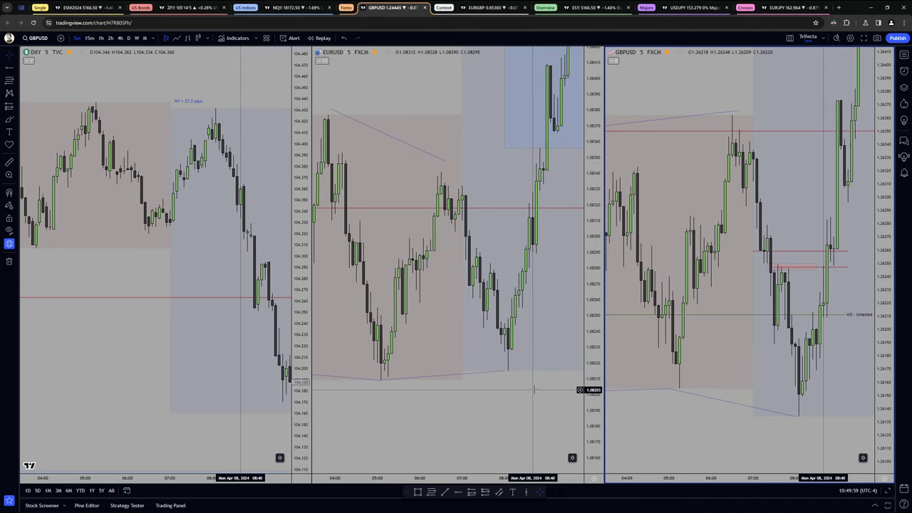
# Examine the New York session decline from 07:00 on EURUSD and GBPUSD against GBPUSD's two short red levels
pyautogui.scroll(3, 784, 449)
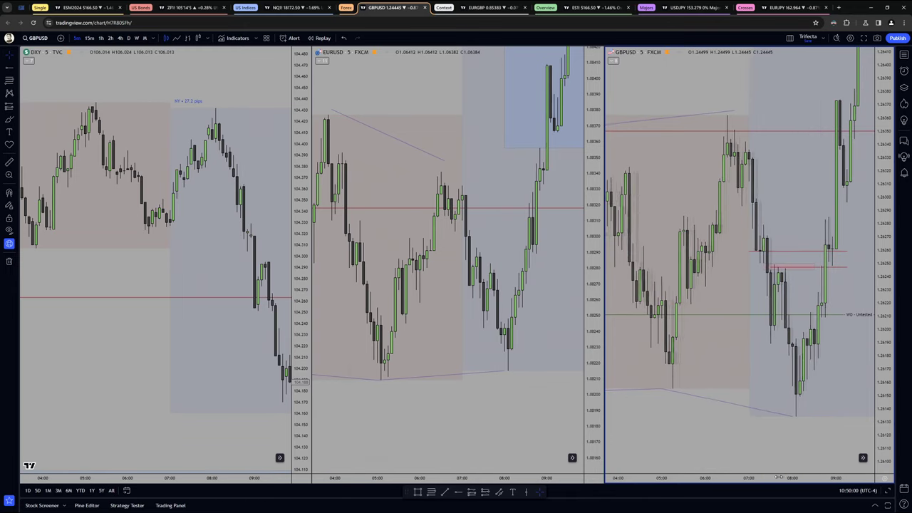
pyautogui.moveTo(722, 435); pyautogui.dragTo(743, 412)
pyautogui.moveTo(884, 419); pyautogui.dragTo(884, 373)
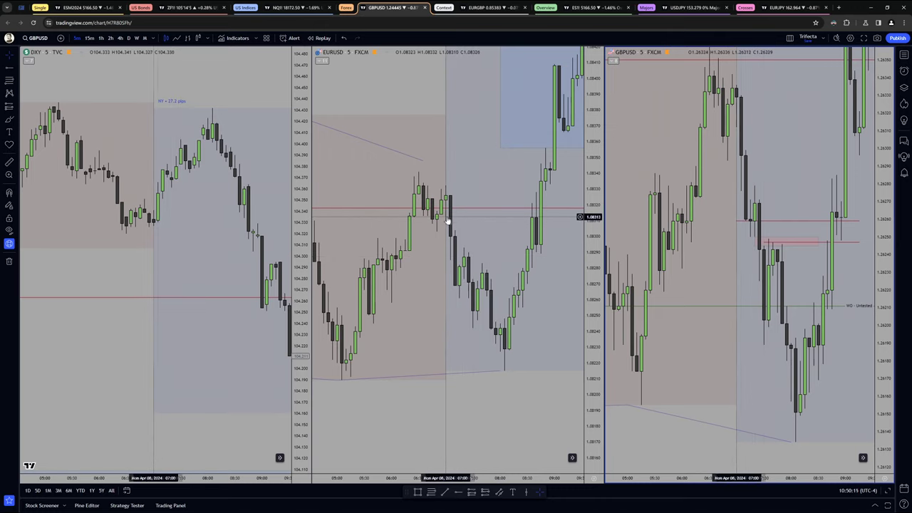
pyautogui.moveTo(497, 248); pyautogui.dragTo(503, 260)
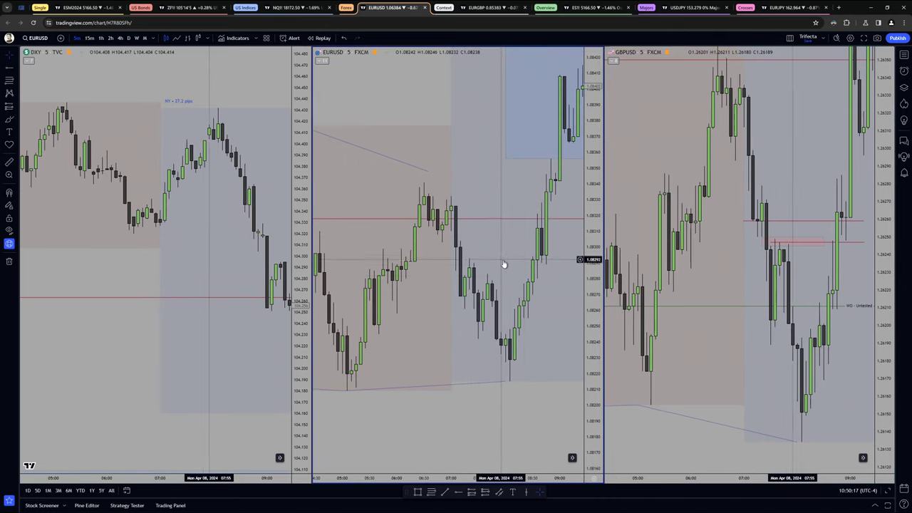
pyautogui.moveTo(590, 324); pyautogui.dragTo(590, 216)
pyautogui.moveTo(795, 188); pyautogui.dragTo(793, 202)
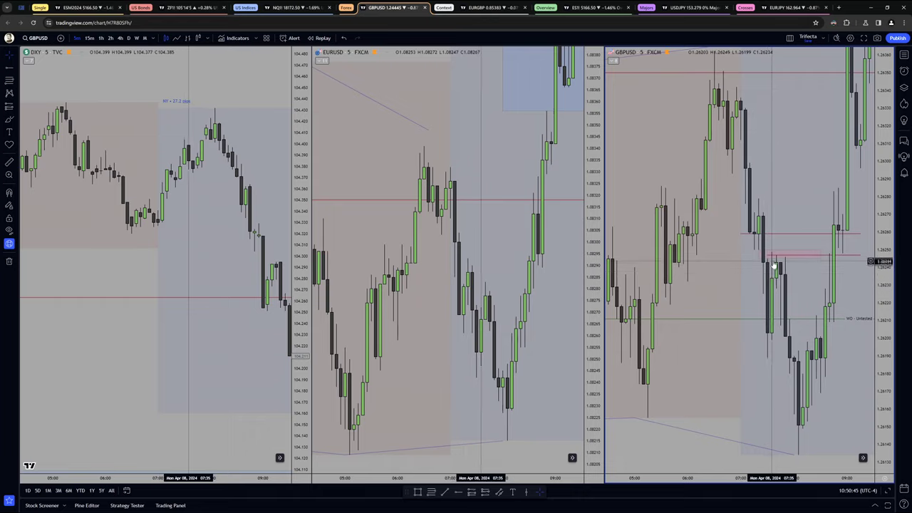
# Maximize the GBPUSD chart and examine its Asia, London and New York session lows above the H1 BISI zone
pyautogui.keyDown('alt'); pyautogui.click(665, 302); pyautogui.keyUp('alt')
pyautogui.scroll(-4, 750, 335)
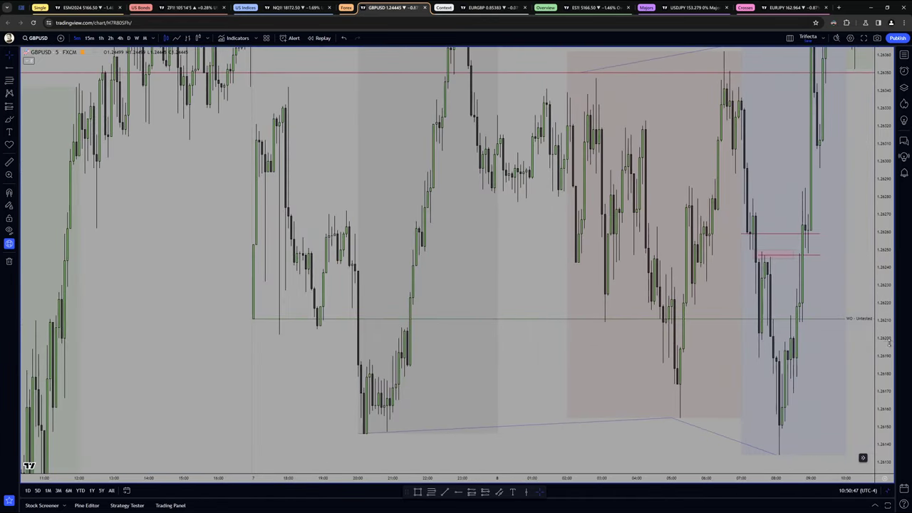
pyautogui.moveTo(882, 344); pyautogui.dragTo(882, 417)
pyautogui.moveTo(676, 403); pyautogui.dragTo(582, 404)
pyautogui.moveTo(882, 382); pyautogui.dragTo(880, 404)
pyautogui.moveTo(675, 386); pyautogui.dragTo(624, 396)
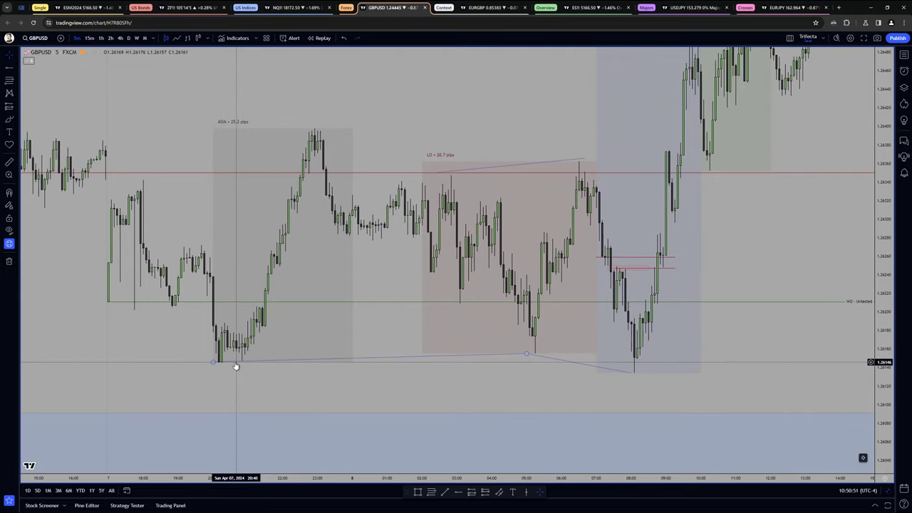
pyautogui.hscroll(-3, 266, 370)
pyautogui.scroll(-2, 302, 366)
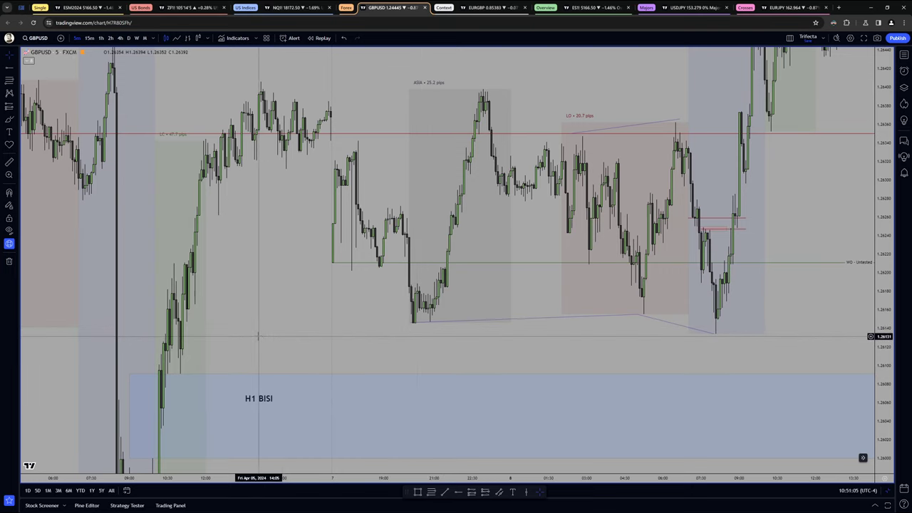
# Draw a temporary horizontal trend line at about 1.26126 between GBPUSD's session lows and the H1 BISI zone, and delete it
pyautogui.click(444, 491)
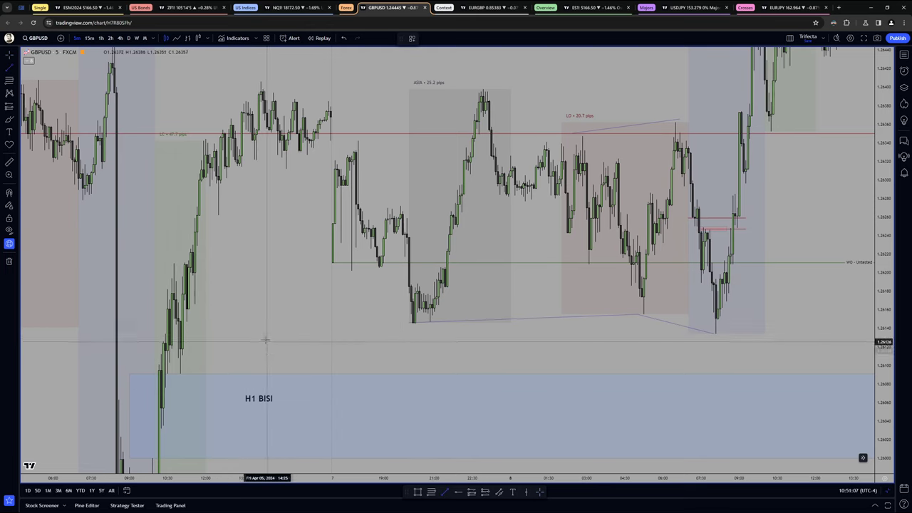
pyautogui.click(254, 340)
pyautogui.click(820, 340)
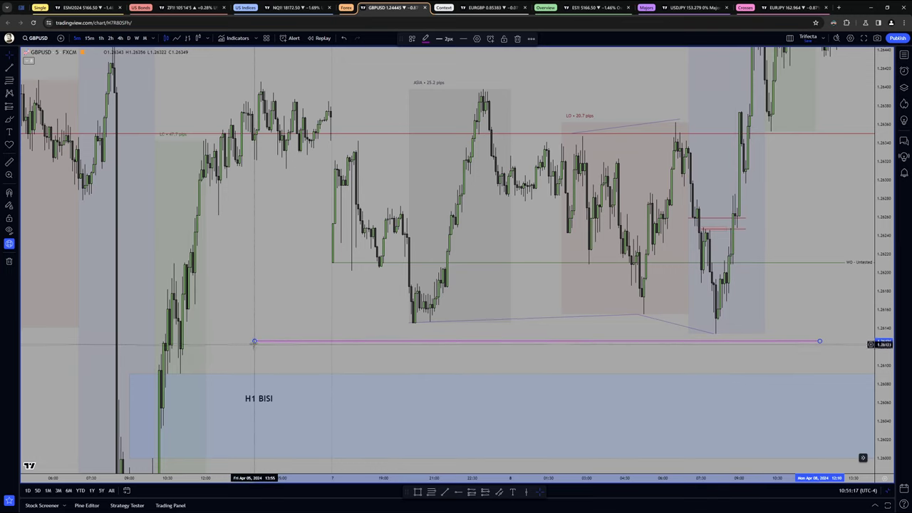
pyautogui.moveTo(254, 342); pyautogui.dragTo(255, 344)
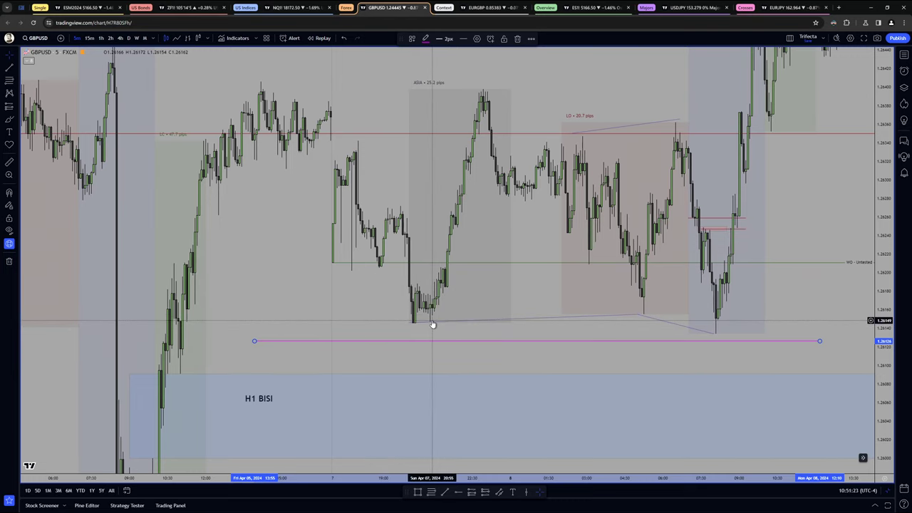
pyautogui.press('Delete')
# Restore the three-chart forex layout and reset the EURUSD and GBPUSD price scales to automatic fit
pyautogui.moveTo(453, 347); pyautogui.dragTo(380, 352)
pyautogui.hscroll(4, 640, 334)
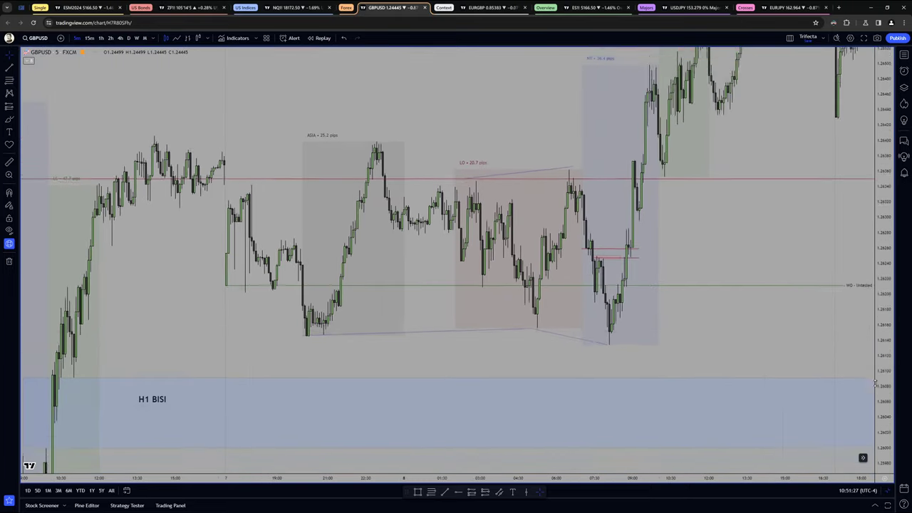
pyautogui.keyDown('alt'); pyautogui.click(682, 358); pyautogui.keyUp('alt')
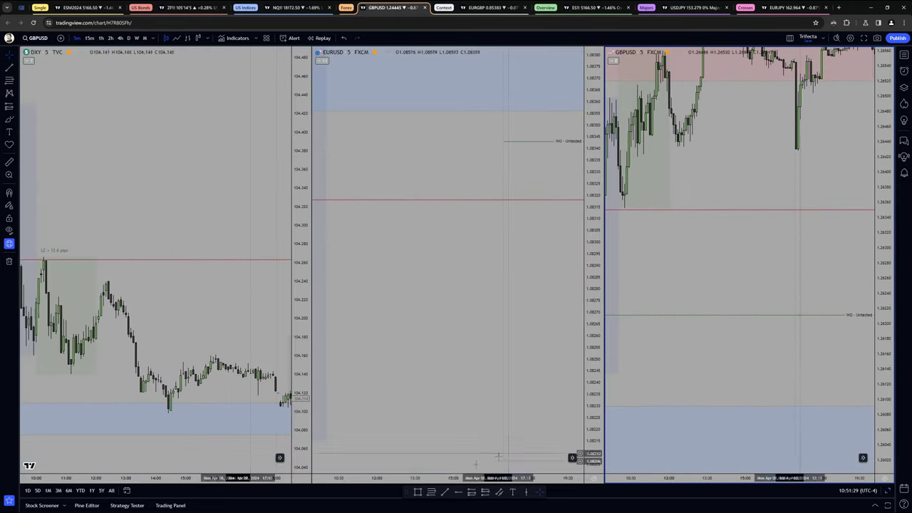
pyautogui.click(572, 458)
pyautogui.doubleClick(598, 395)
pyautogui.scroll(-10, 507, 448)
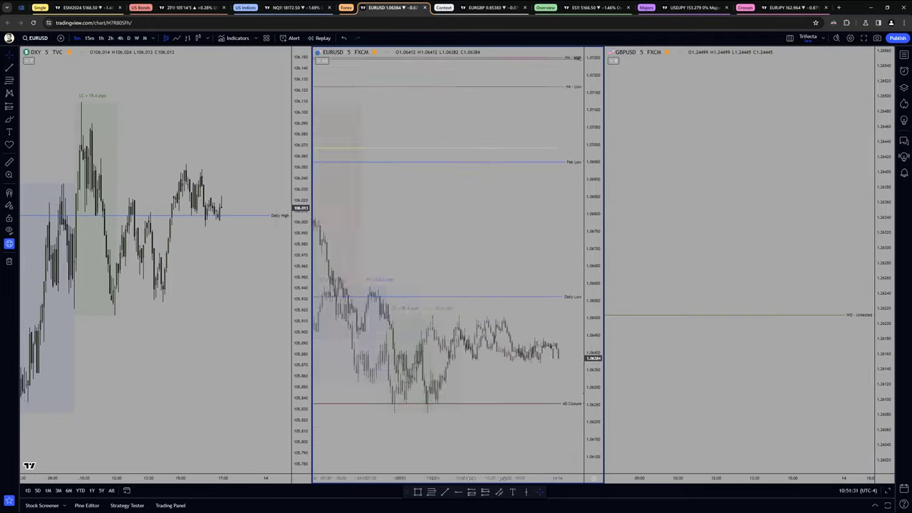
pyautogui.doubleClick(883, 388)
pyautogui.scroll(-5, 488, 377)
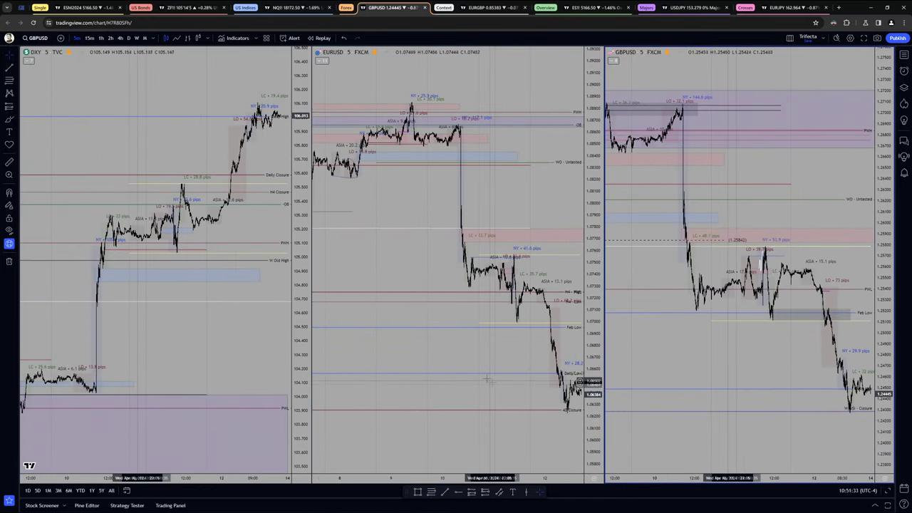
# Bring the 8 April sessions back into view on the 5-minute DXY, EURUSD and GBPUSD charts
pyautogui.moveTo(381, 260); pyautogui.dragTo(549, 255)
pyautogui.scroll(5, 580, 254)
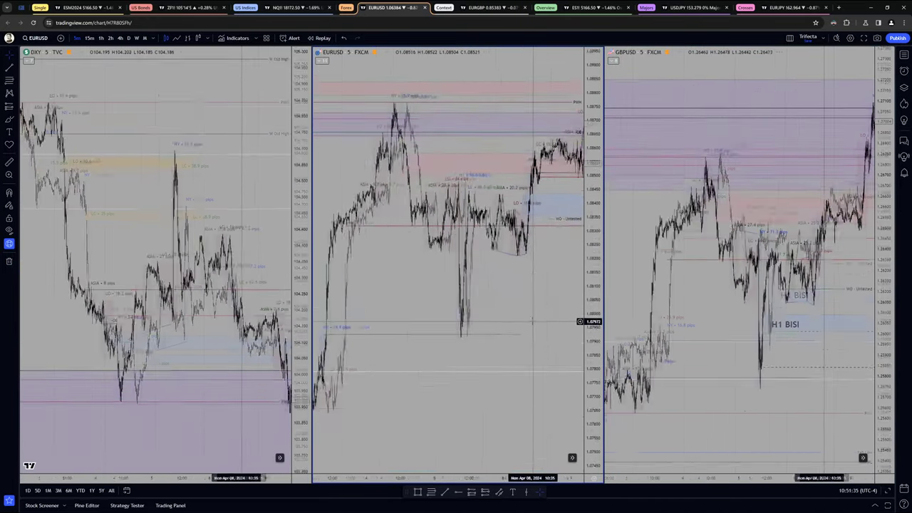
pyautogui.hscroll(-5, 520, 333)
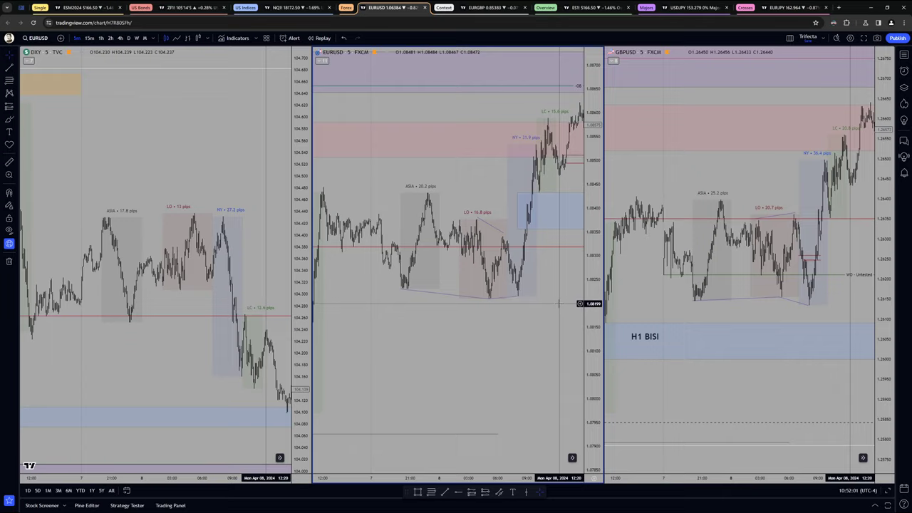
# Maximize the EURUSD chart and examine its 5-minute New York and London close sessions of 8 April against the red zone
pyautogui.keyDown('alt'); pyautogui.click(548, 322); pyautogui.keyUp('alt')
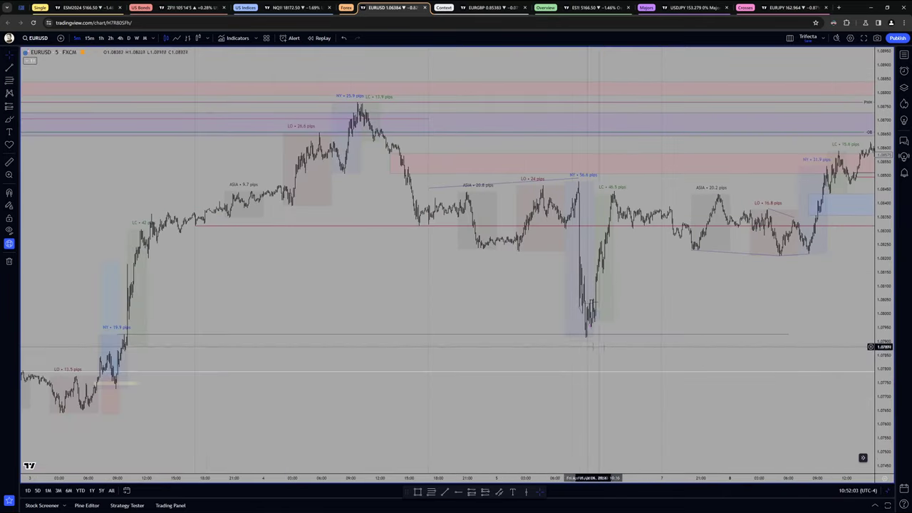
pyautogui.moveTo(783, 299); pyautogui.dragTo(647, 299)
pyautogui.scroll(5, 591, 349)
pyautogui.scroll(2, 588, 355)
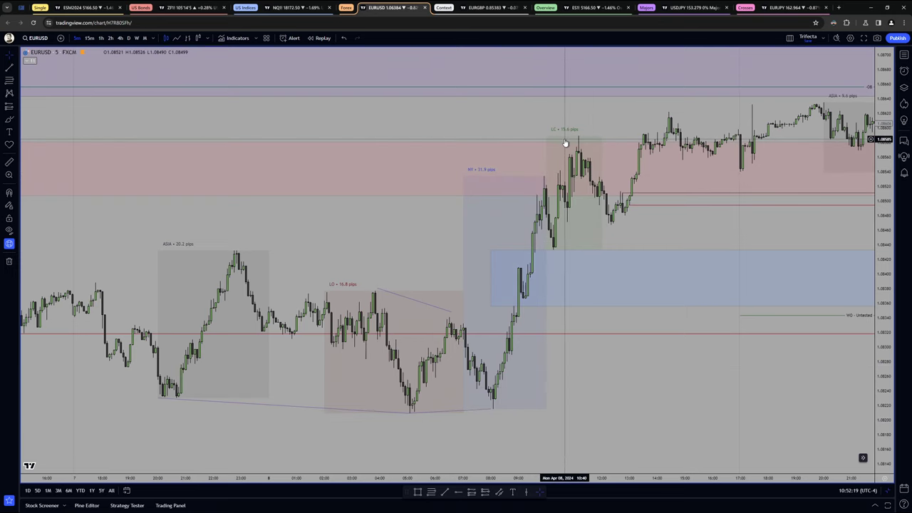
# Switch the maximized EURUSD chart to 1 hour and examine the early April price action below the PWH and OB levels
pyautogui.click(100, 38)
pyautogui.doubleClick(705, 481)
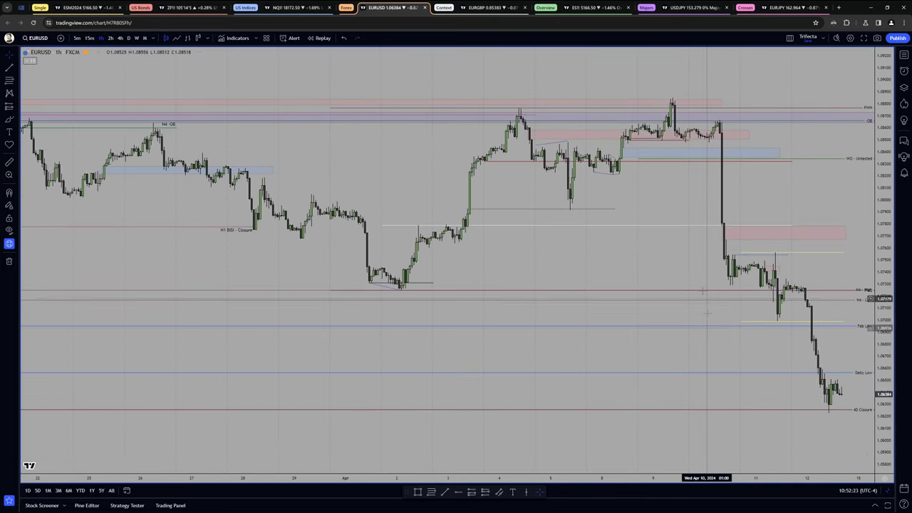
pyautogui.moveTo(658, 249); pyautogui.dragTo(492, 260)
pyautogui.moveTo(387, 254); pyautogui.dragTo(520, 259)
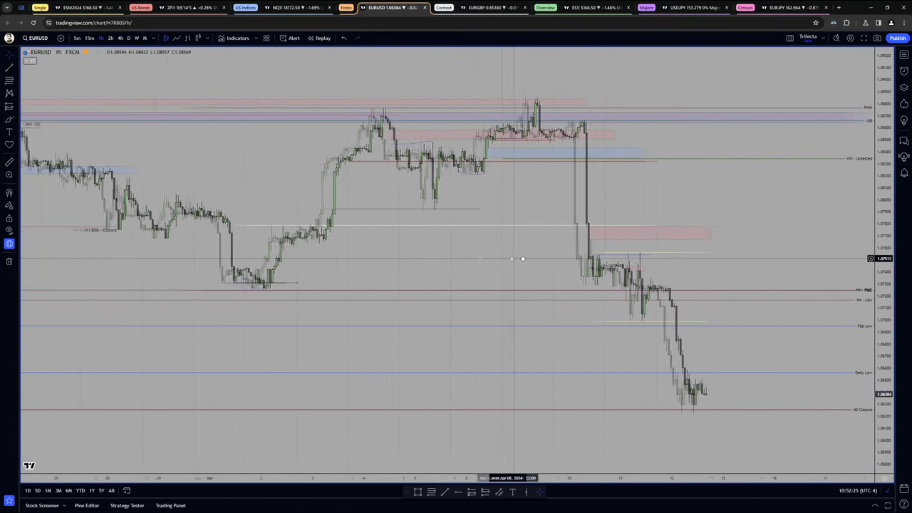
pyautogui.moveTo(888, 243); pyautogui.dragTo(887, 187)
pyautogui.moveTo(770, 201); pyautogui.dragTo(768, 355)
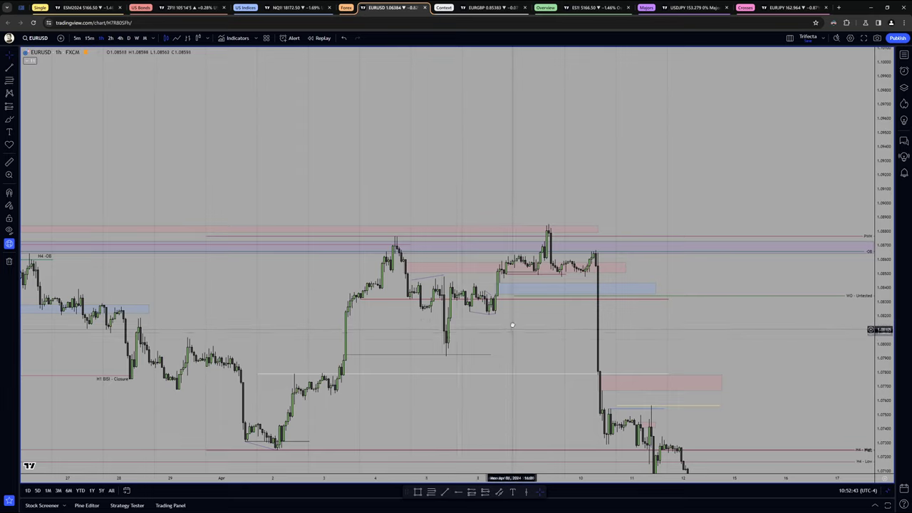
pyautogui.moveTo(513, 330); pyautogui.dragTo(520, 284)
# Restore the three-chart forex layout and bring the 8 April New York and London close sessions into view on the 5-minute charts
pyautogui.hotkey('alt', 'Return')
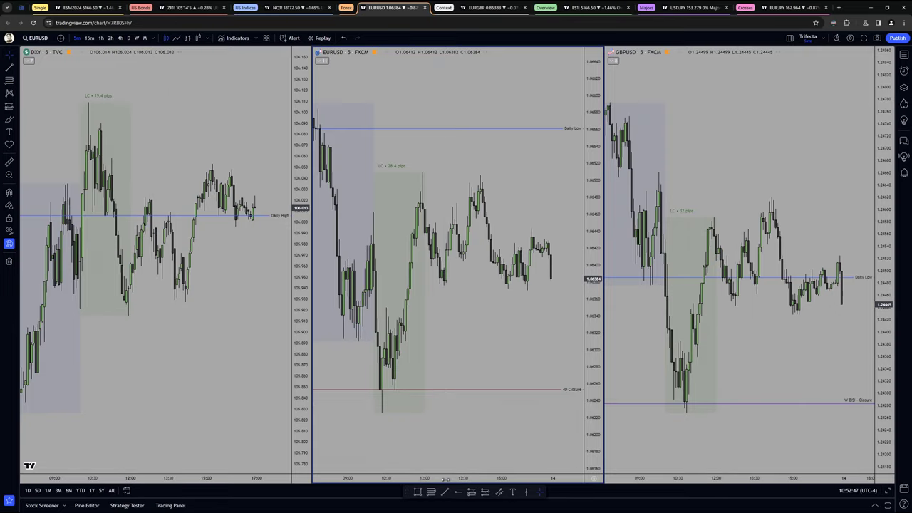
pyautogui.moveTo(463, 479); pyautogui.dragTo(547, 483)
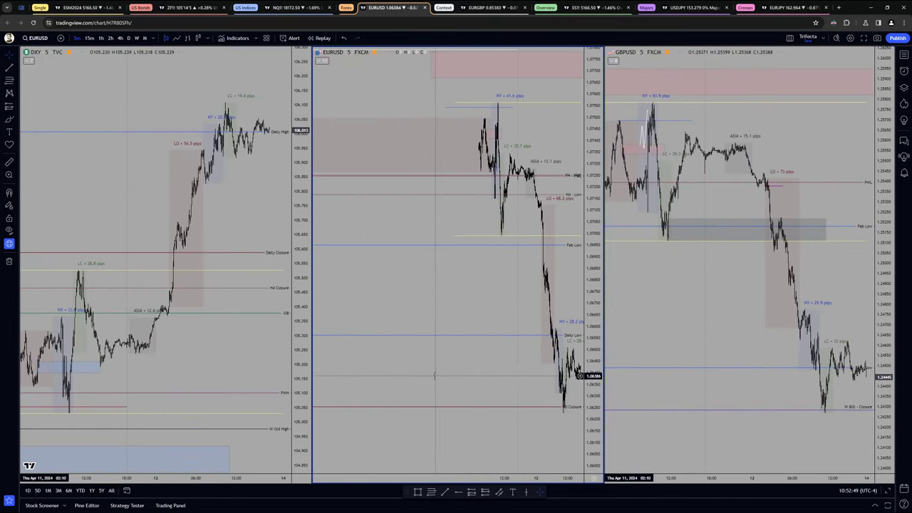
pyautogui.moveTo(401, 316); pyautogui.dragTo(508, 304)
pyautogui.moveTo(431, 262); pyautogui.dragTo(495, 282)
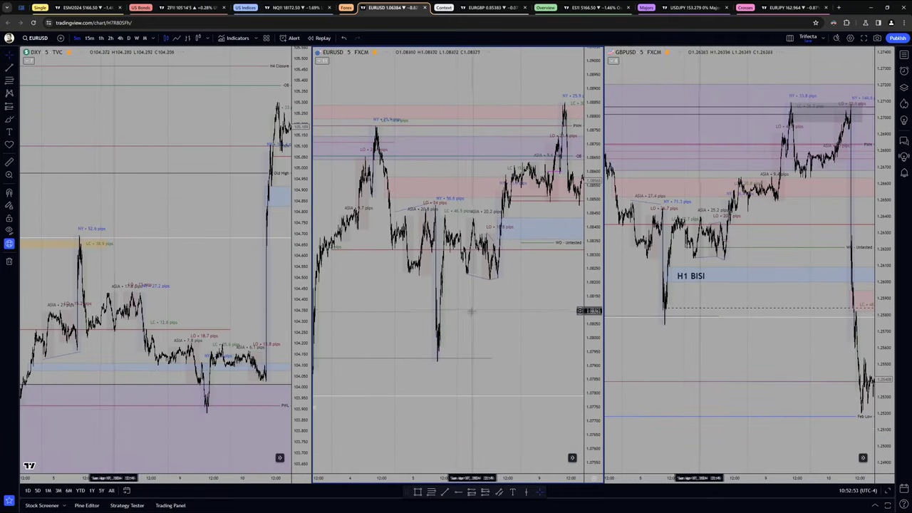
pyautogui.scroll(5, 503, 338)
pyautogui.scroll(10, 502, 339)
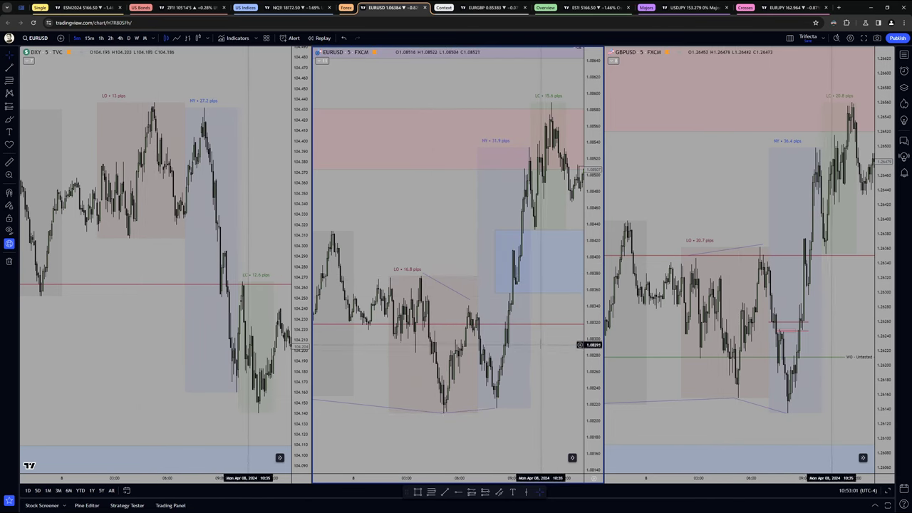
pyautogui.moveTo(549, 373); pyautogui.dragTo(520, 373)
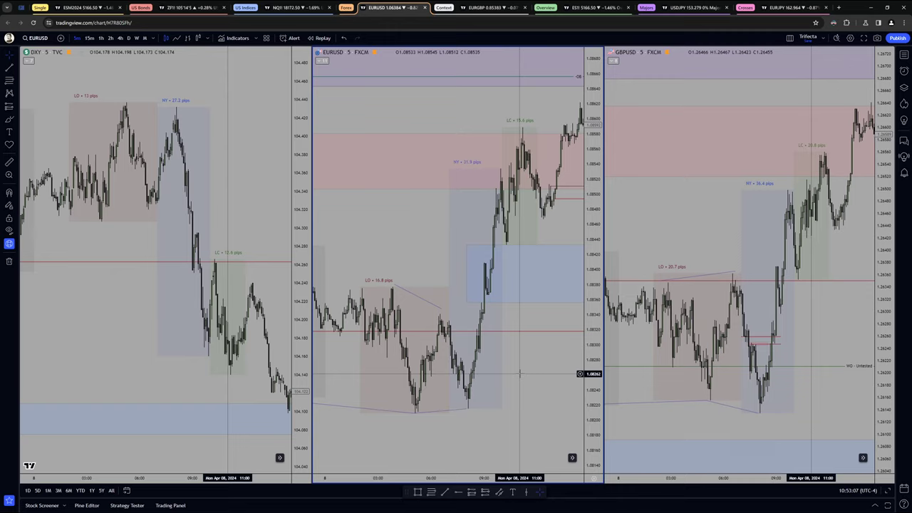
pyautogui.scroll(5, 519, 375)
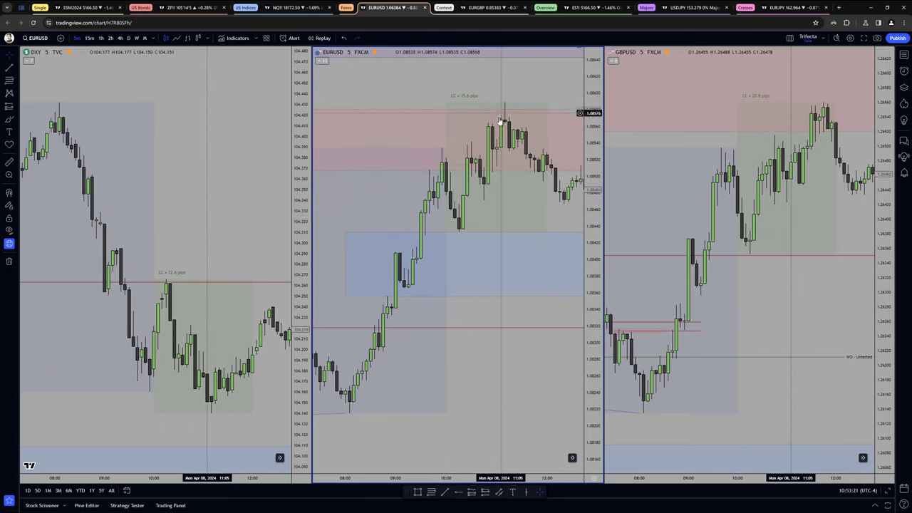
# Measure EURUSD's 8 April London close rally from about 1.08493 to 1.08577, and clear the measurement
pyautogui.moveTo(486, 182); pyautogui.dragTo(505, 113)
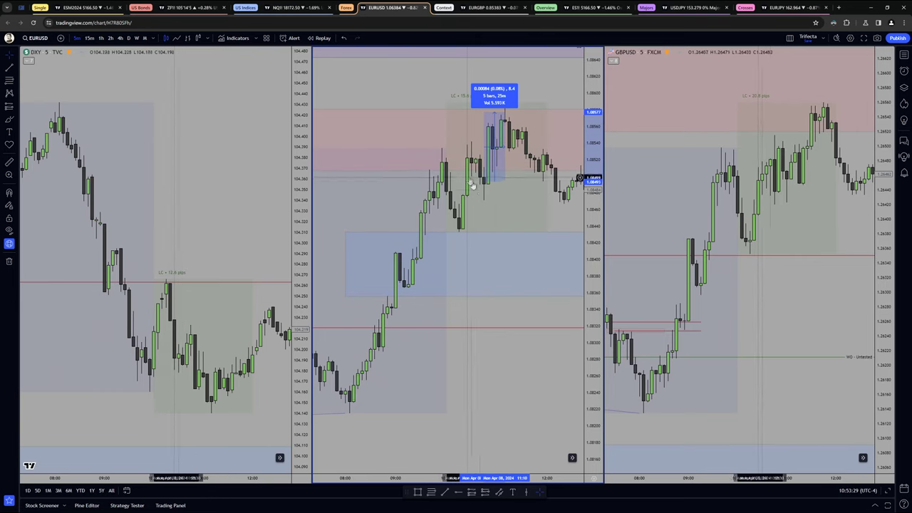
pyautogui.click(403, 83)
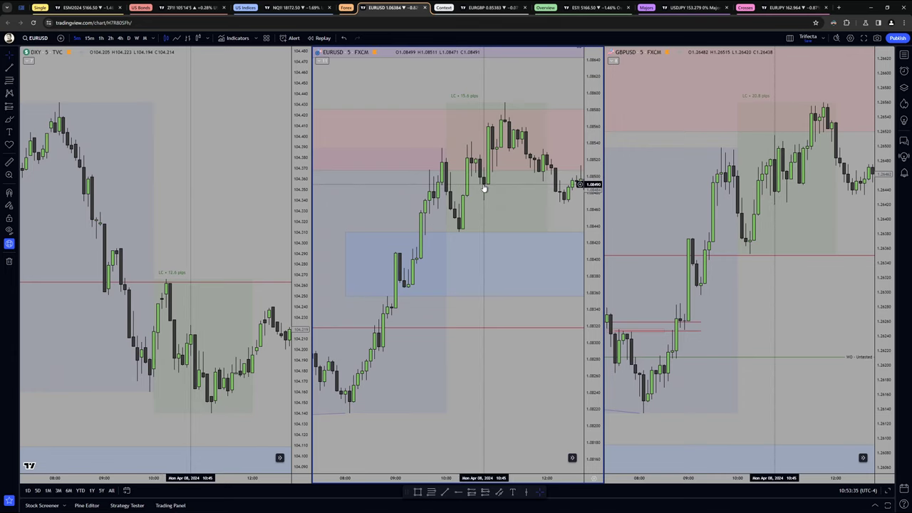
pyautogui.scroll(-5, 521, 321)
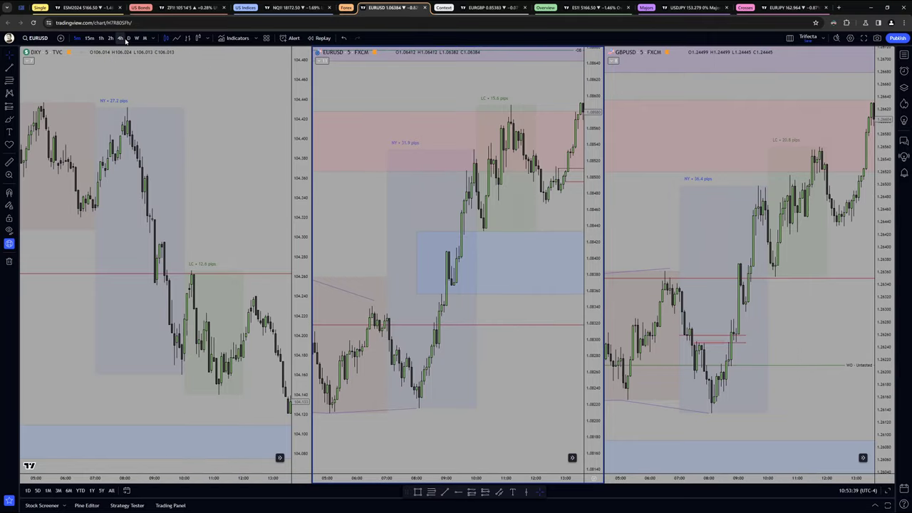
# Switch the three forex charts to daily and examine the 20 March candles and EURUSD's reaction at the purple order block zone
pyautogui.doubleClick(514, 481)
pyautogui.moveTo(521, 482); pyautogui.dragTo(411, 479)
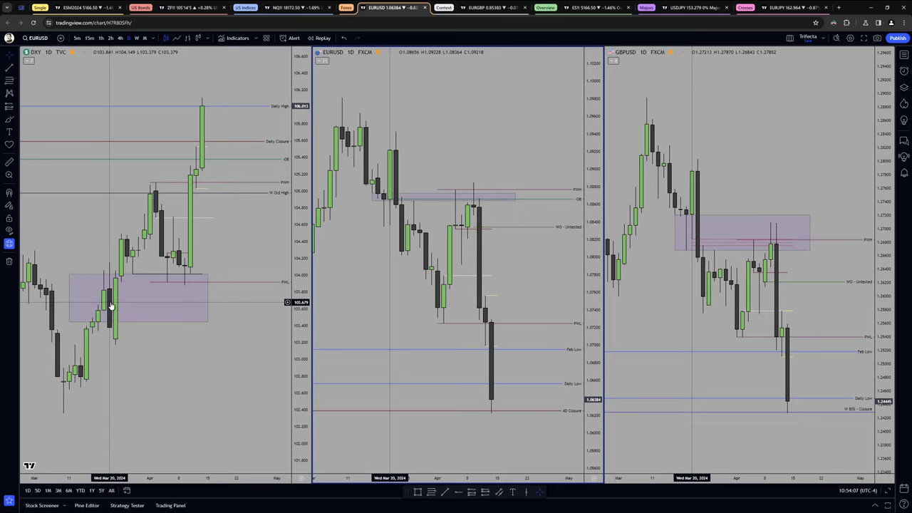
pyautogui.click(390, 196)
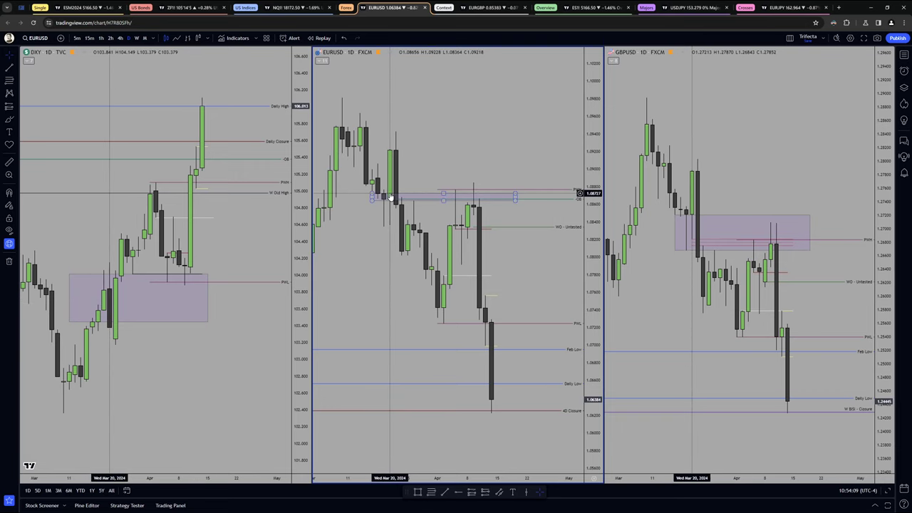
pyautogui.click(474, 210)
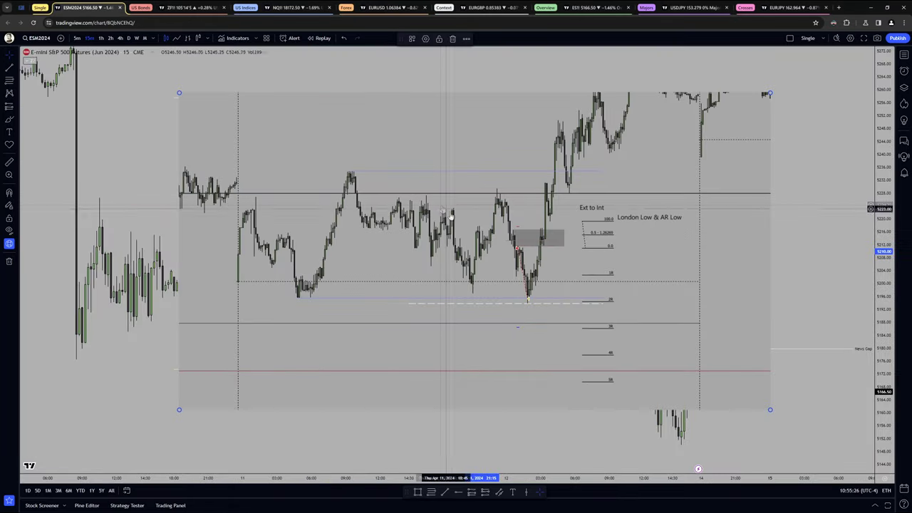
# Replace the pasted trade screenshot on the 15-minute ESM2024 chart with the one marked 1.08860, and enlarge it across the candles
pyautogui.press('Delete')
pyautogui.hotkey('ctrl', 'v')
pyautogui.moveTo(432, 255); pyautogui.dragTo(198, 121)
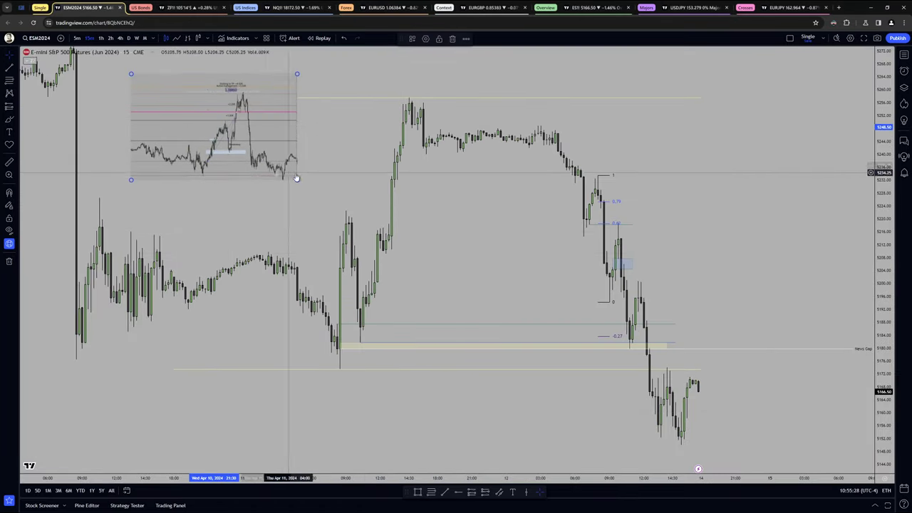
pyautogui.moveTo(299, 182); pyautogui.dragTo(699, 411)
pyautogui.moveTo(614, 308); pyautogui.dragTo(637, 316)
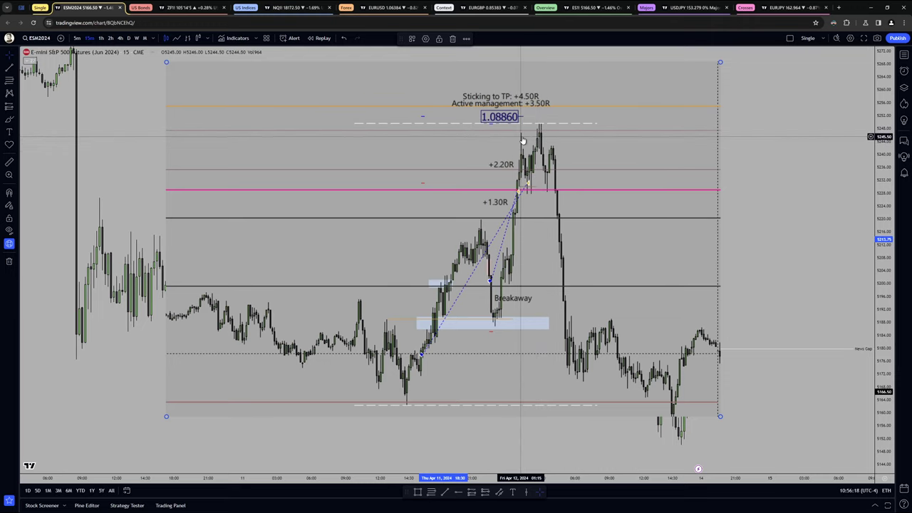
# Return to the EURUSD forex charts, set them to 1 hour, and maximize EURUSD to examine the 9 April high above PWH
pyautogui.click(384, 8)
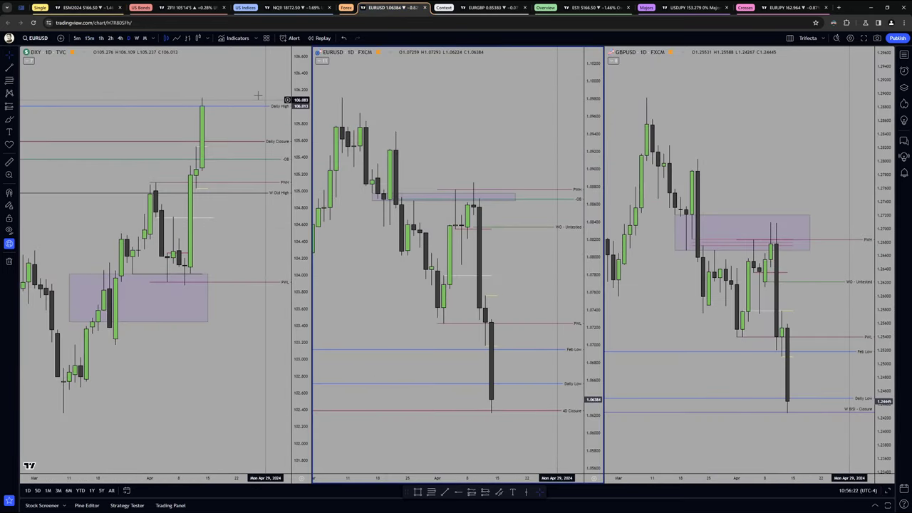
pyautogui.click(100, 37)
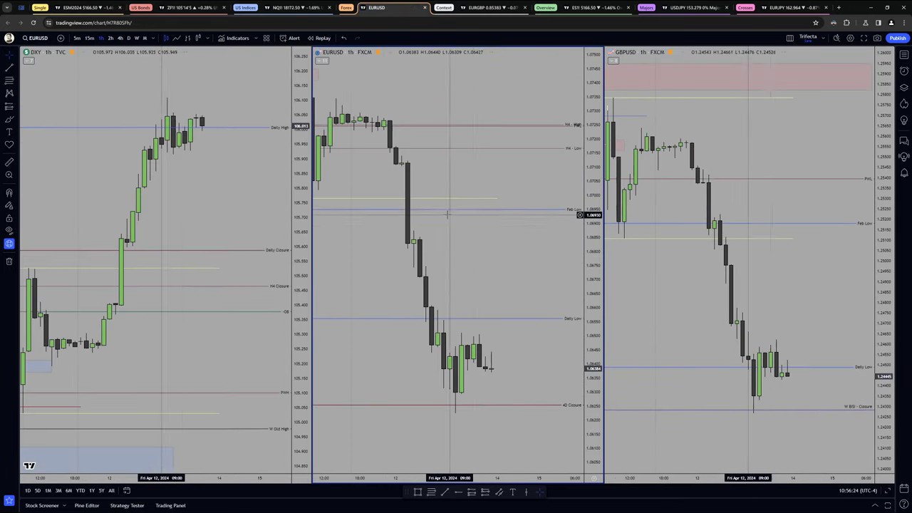
pyautogui.hotkey('alt', 'Return')
pyautogui.scroll(-5, 489, 339)
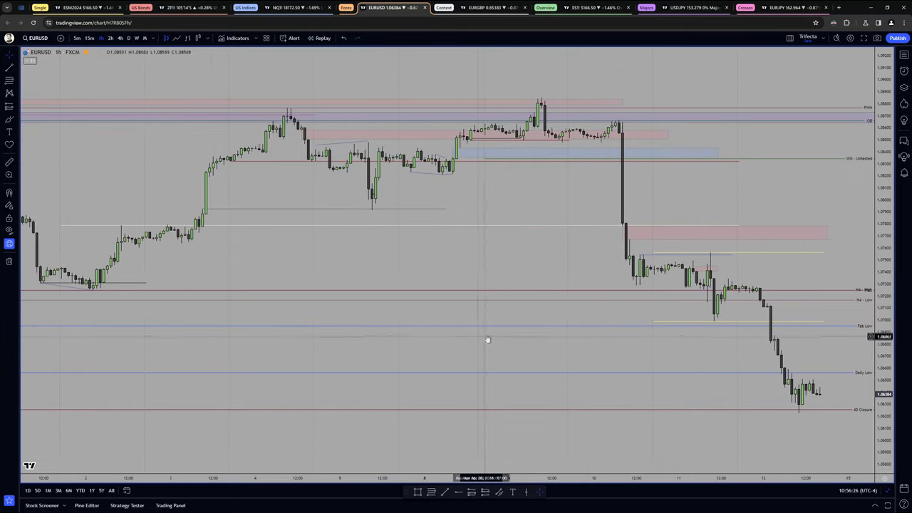
pyautogui.moveTo(884, 406); pyautogui.dragTo(883, 281)
pyautogui.moveTo(773, 338); pyautogui.dragTo(737, 352)
pyautogui.scroll(2, 736, 354)
pyautogui.moveTo(522, 255); pyautogui.dragTo(509, 270)
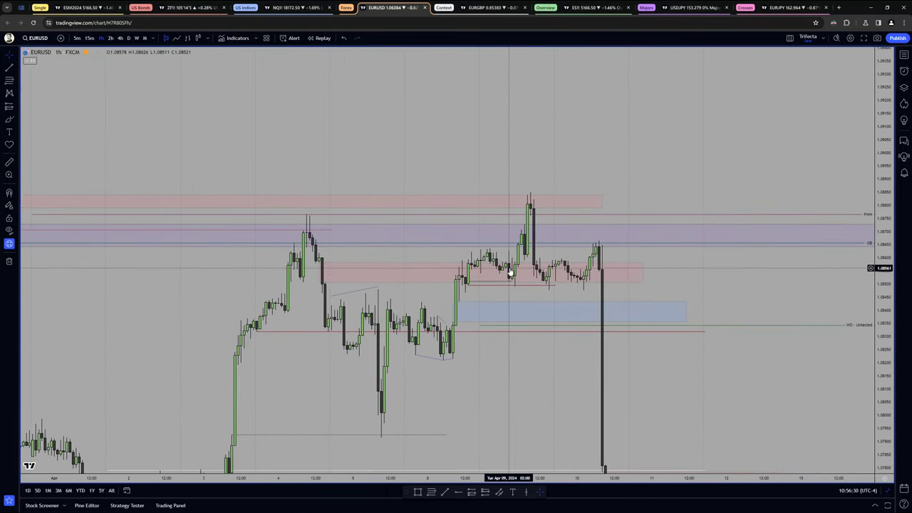
# Examine EURUSD's hourly candles from 4 to 10 April around the red and blue zones, undoing the stray move of the blue zone
pyautogui.moveTo(503, 305); pyautogui.dragTo(476, 311)
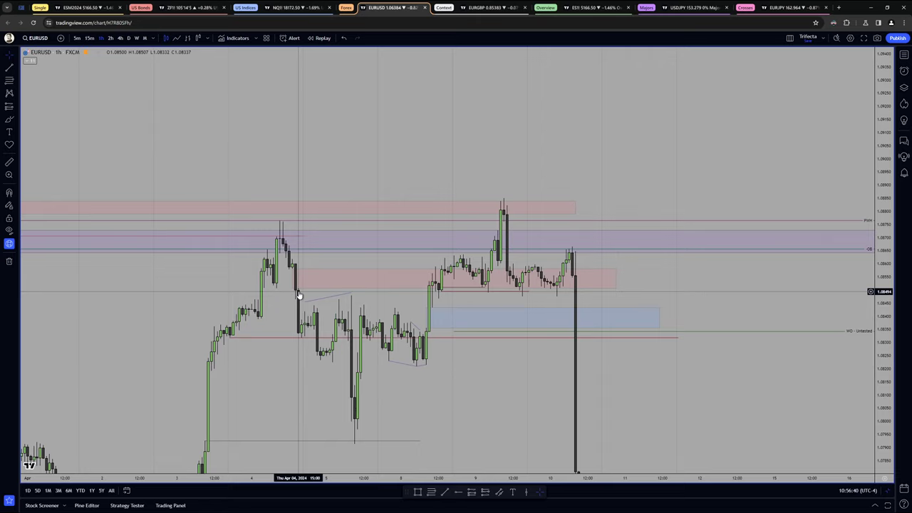
pyautogui.scroll(5, 299, 294)
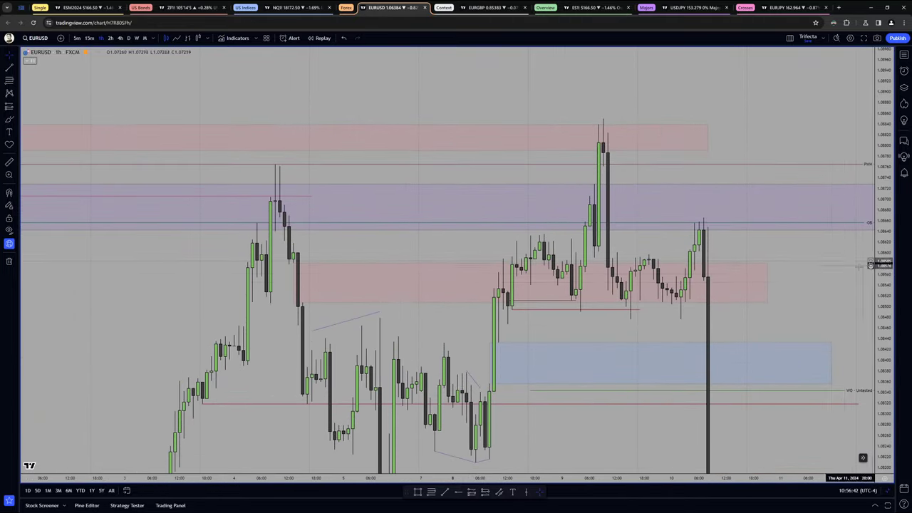
pyautogui.scroll(3, 858, 265)
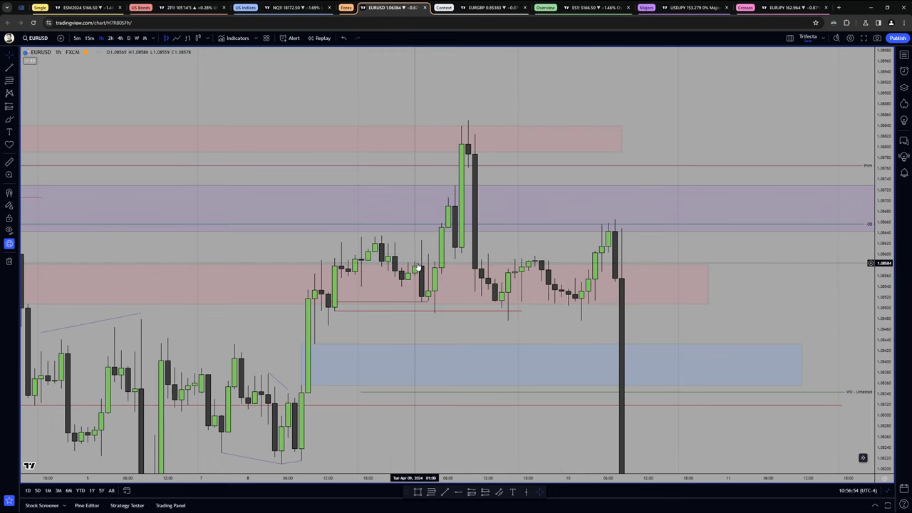
pyautogui.scroll(-1, 377, 271)
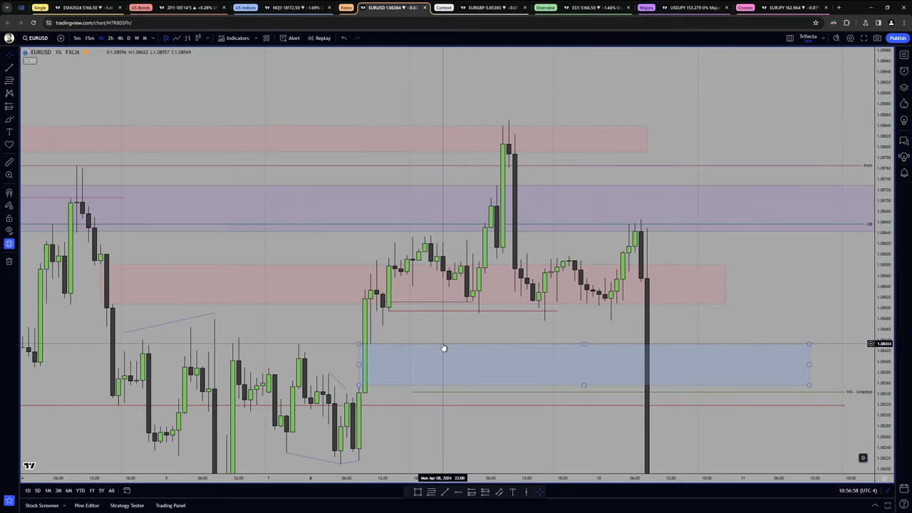
pyautogui.moveTo(444, 344); pyautogui.dragTo(486, 327)
pyautogui.hotkey('ctrl', 'z')
pyautogui.moveTo(328, 325); pyautogui.dragTo(343, 287)
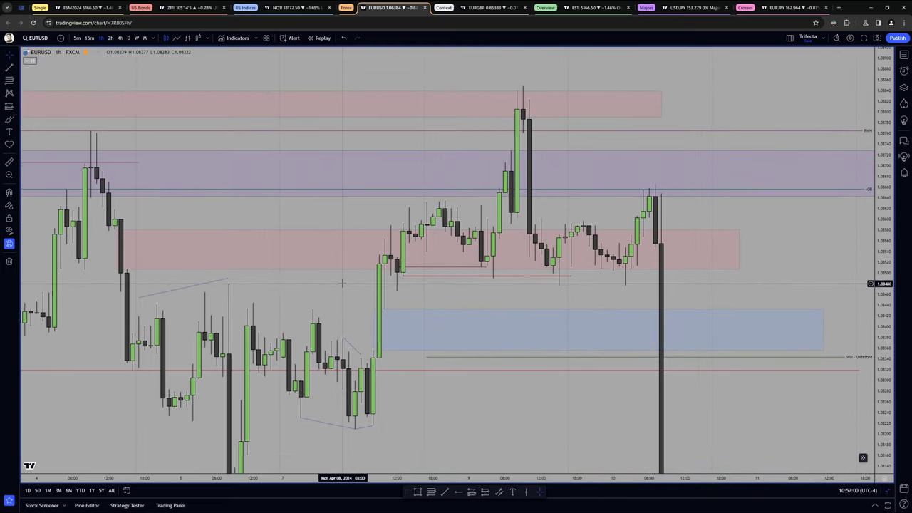
# Switch EURUSD to 4 hours and examine the 4 to 10 April candles between the PWH level and the short red low line
pyautogui.click(120, 38)
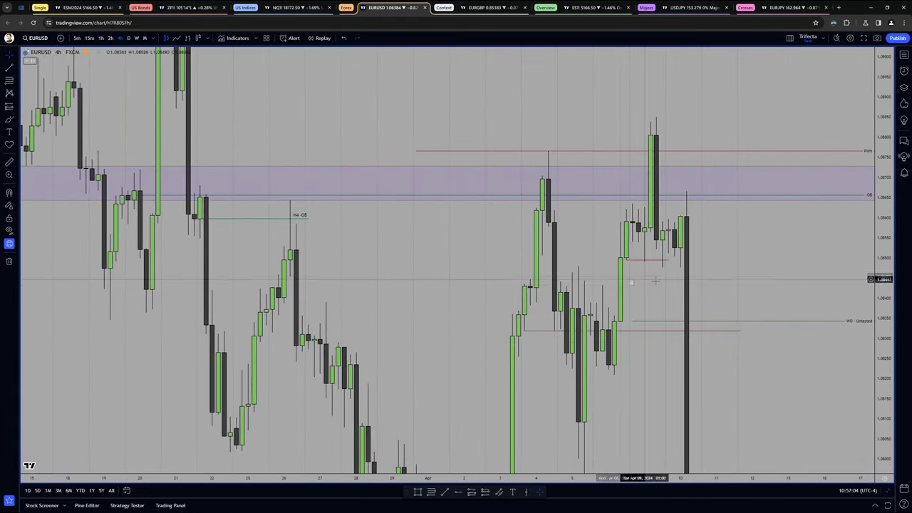
pyautogui.moveTo(758, 284); pyautogui.dragTo(658, 289)
pyautogui.moveTo(883, 290); pyautogui.dragTo(883, 311)
pyautogui.scroll(3, 657, 300)
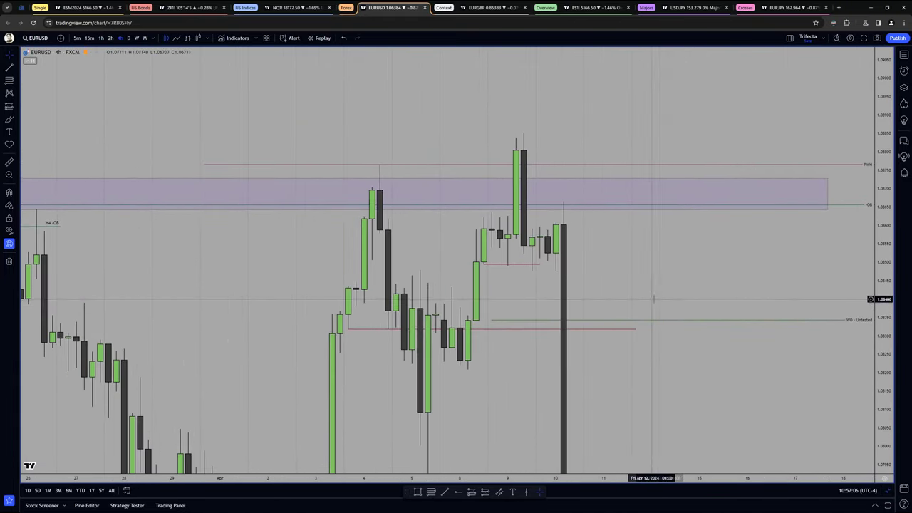
pyautogui.moveTo(654, 299); pyautogui.dragTo(657, 301)
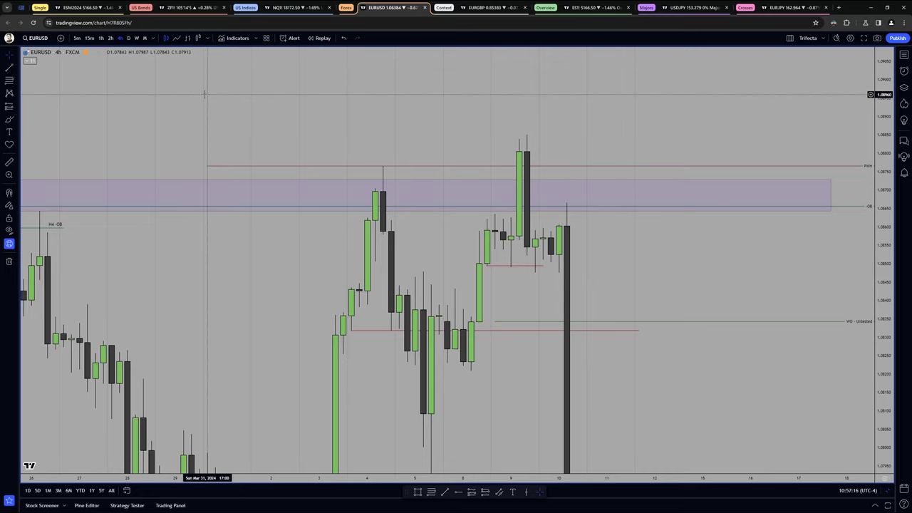
pyautogui.scroll(3, 525, 285)
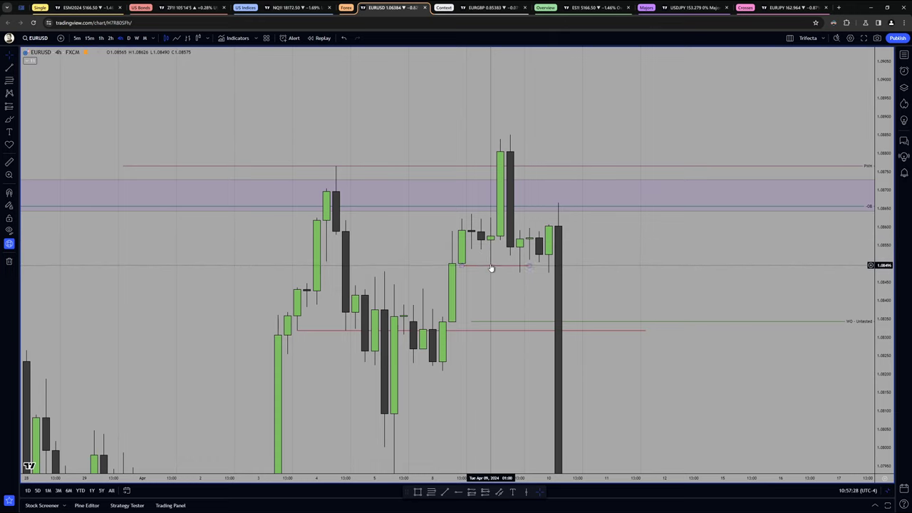
pyautogui.moveTo(343, 165); pyautogui.dragTo(338, 167)
pyautogui.click(337, 172)
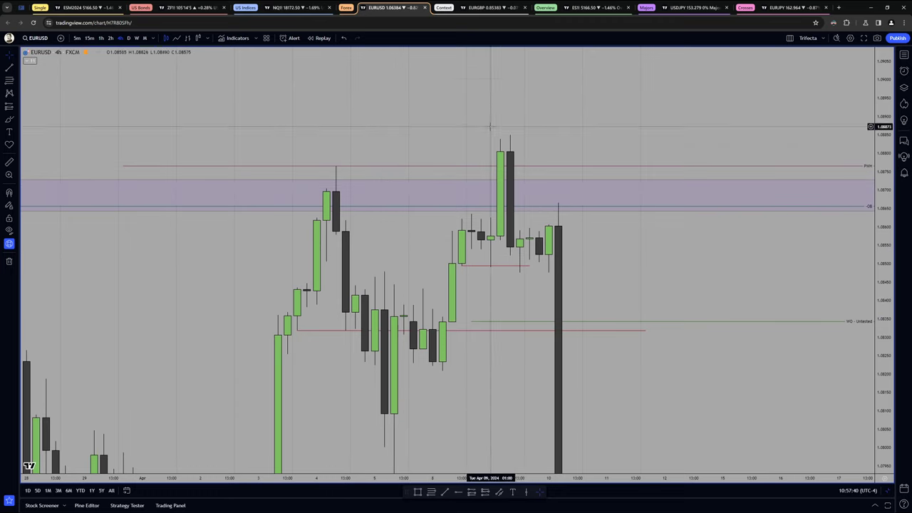
# Step EURUSD down to 1 hour and to 5 minutes, and examine the 8 and 9 April lows around the two short red lines
pyautogui.click(101, 39)
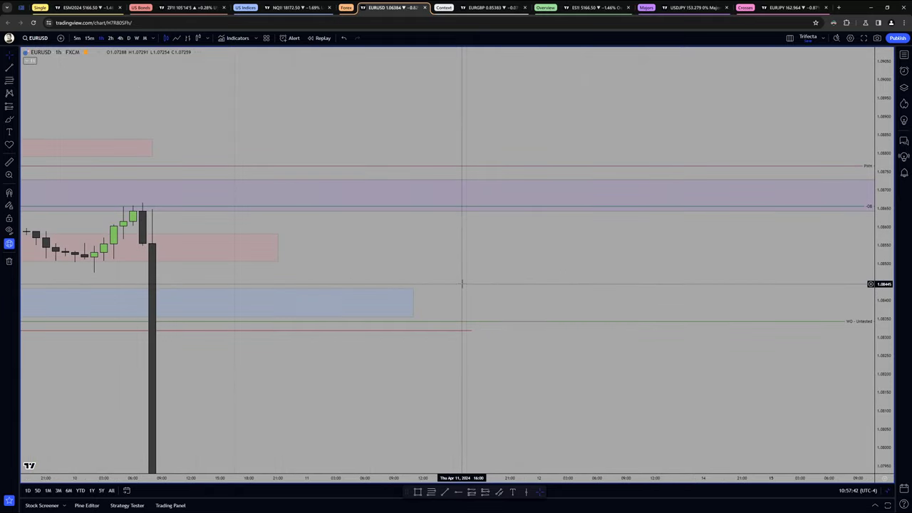
pyautogui.scroll(3, 448, 342)
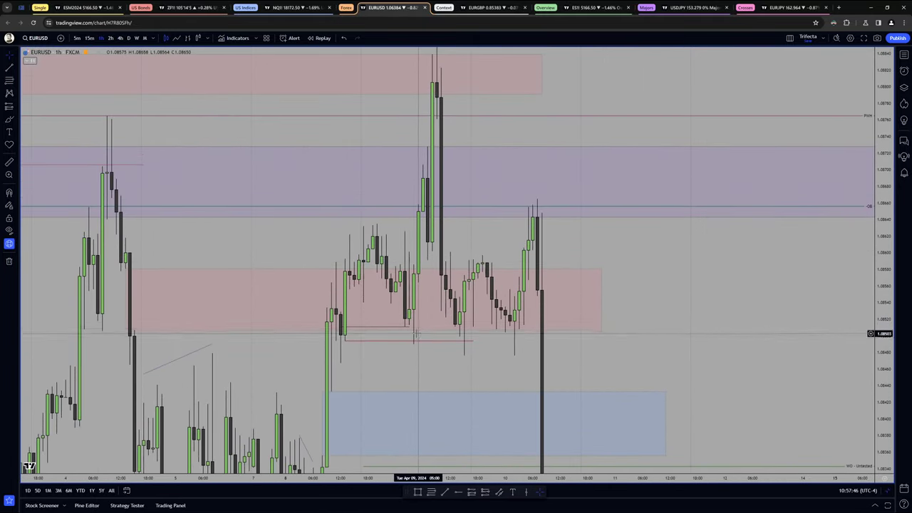
pyautogui.moveTo(416, 283); pyautogui.dragTo(503, 224)
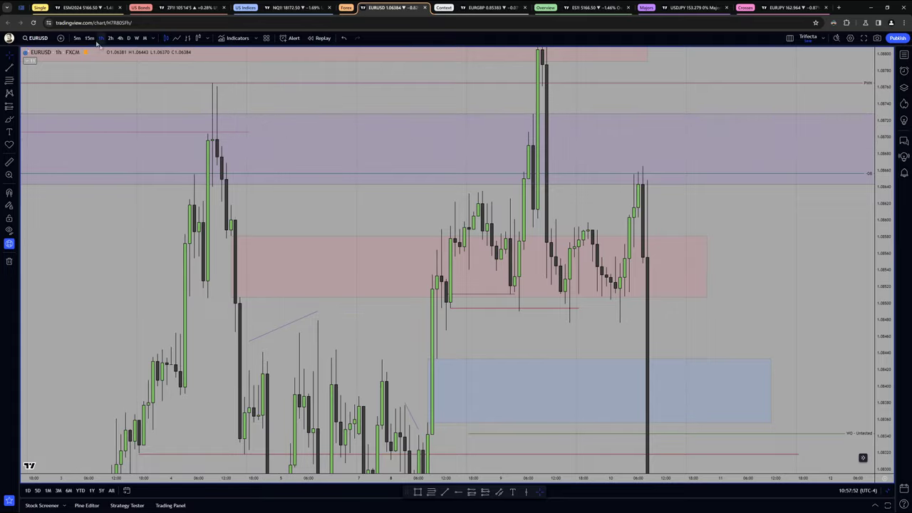
pyautogui.click(76, 38)
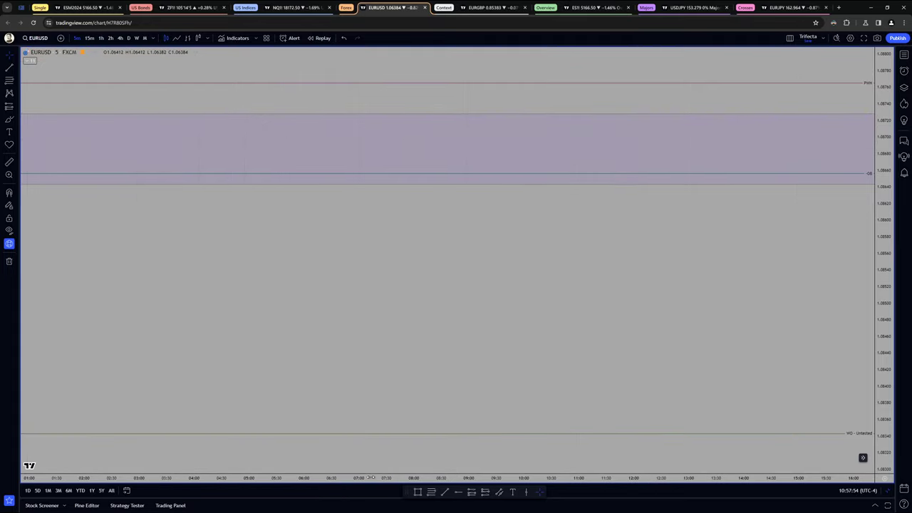
pyautogui.scroll(-3, 644, 349)
pyautogui.moveTo(399, 328); pyautogui.dragTo(499, 327)
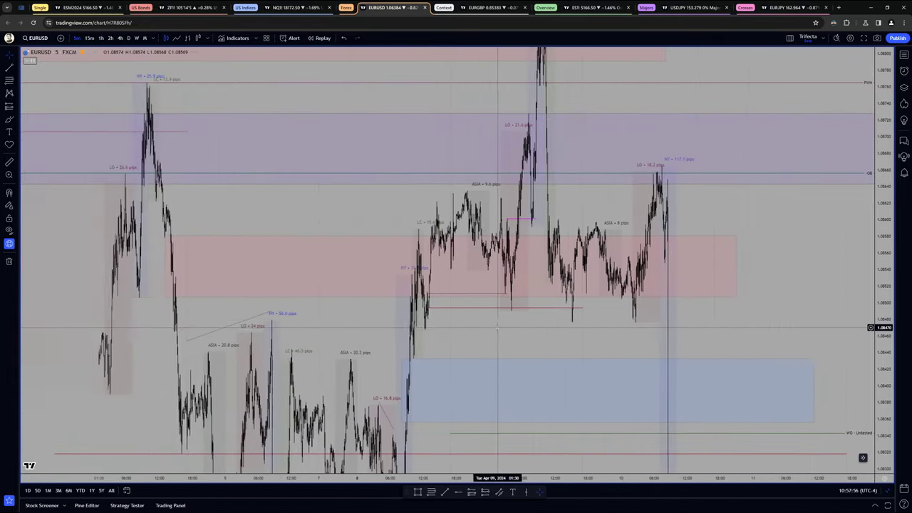
pyautogui.scroll(10, 498, 327)
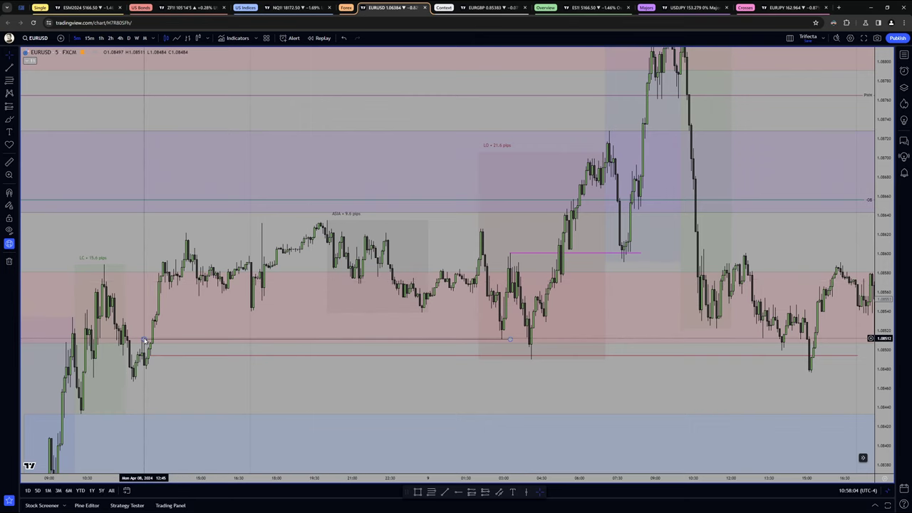
# Switch EURUSD to 15 minutes and examine the two red low lines between 8 April 13:00 and the 9 April London session
pyautogui.click(89, 37)
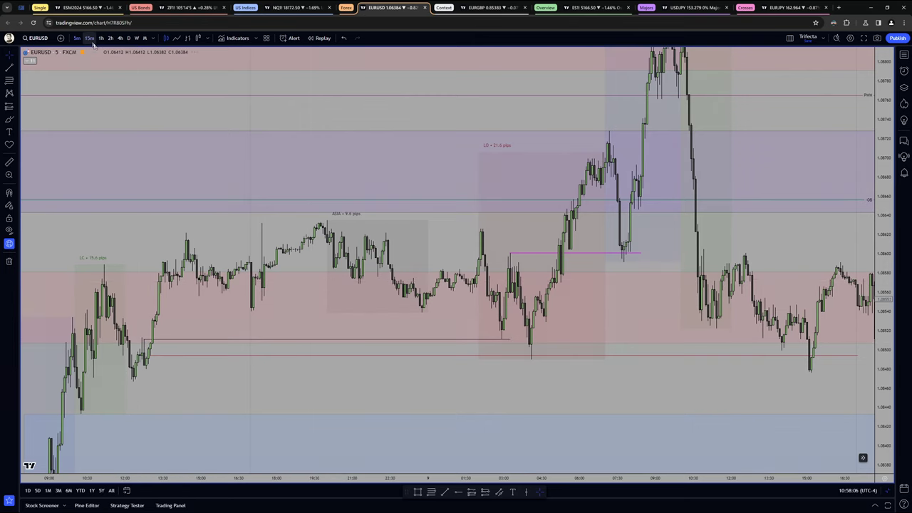
pyautogui.scroll(4, 499, 378)
pyautogui.moveTo(568, 385); pyautogui.dragTo(559, 343)
pyautogui.scroll(2, 558, 344)
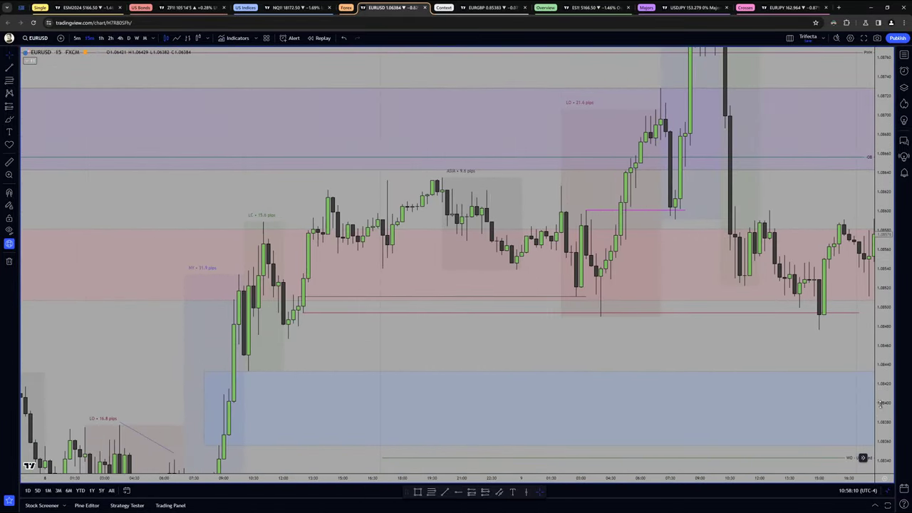
pyautogui.scroll(2, 570, 322)
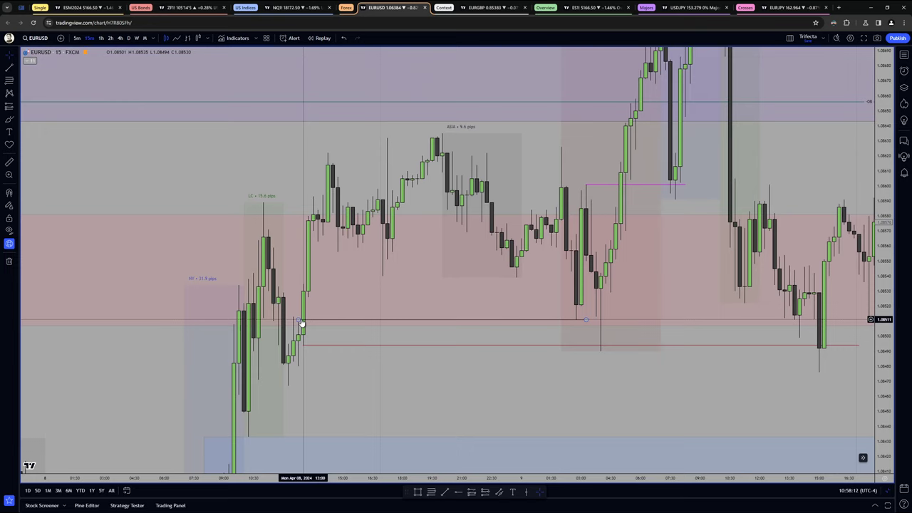
pyautogui.click(579, 324)
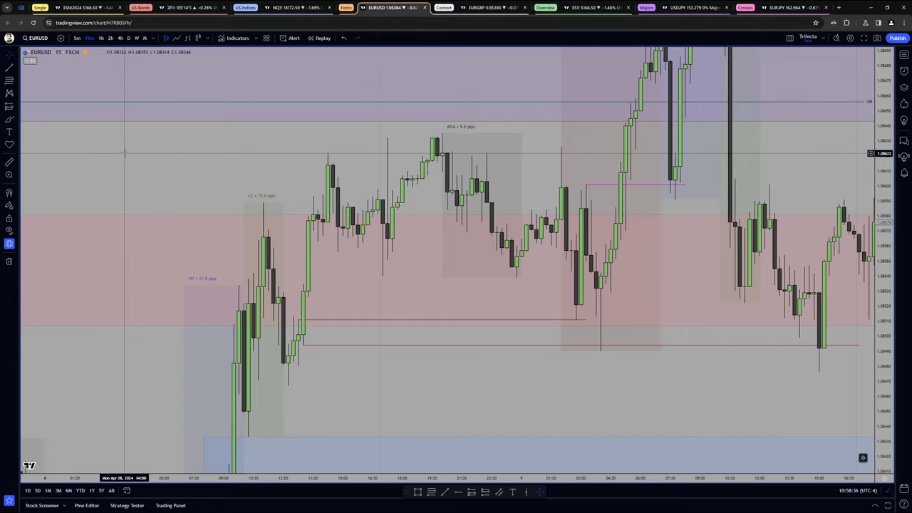
# Switch EURUSD back to 5 minutes and examine the Asia and London session candles of 9 April up close
pyautogui.click(77, 37)
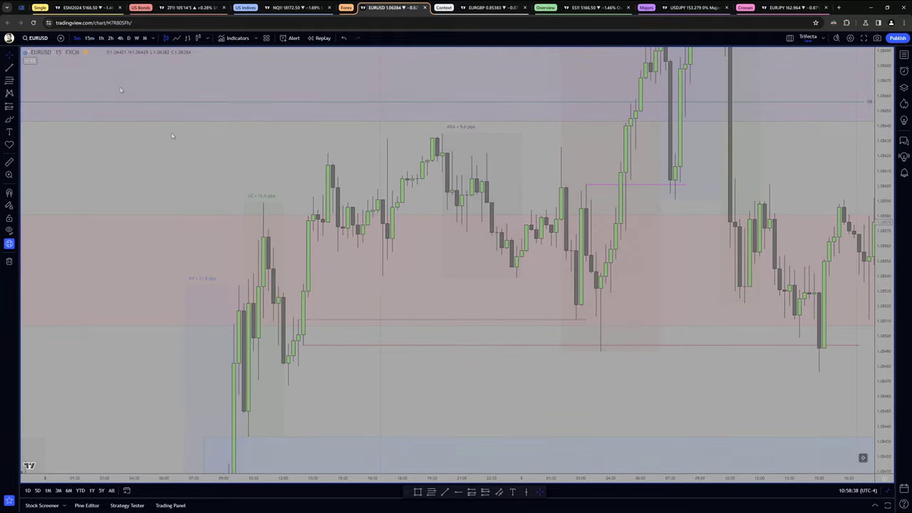
pyautogui.scroll(-15, 532, 383)
pyautogui.moveTo(420, 386); pyautogui.dragTo(706, 382)
pyautogui.scroll(8, 523, 381)
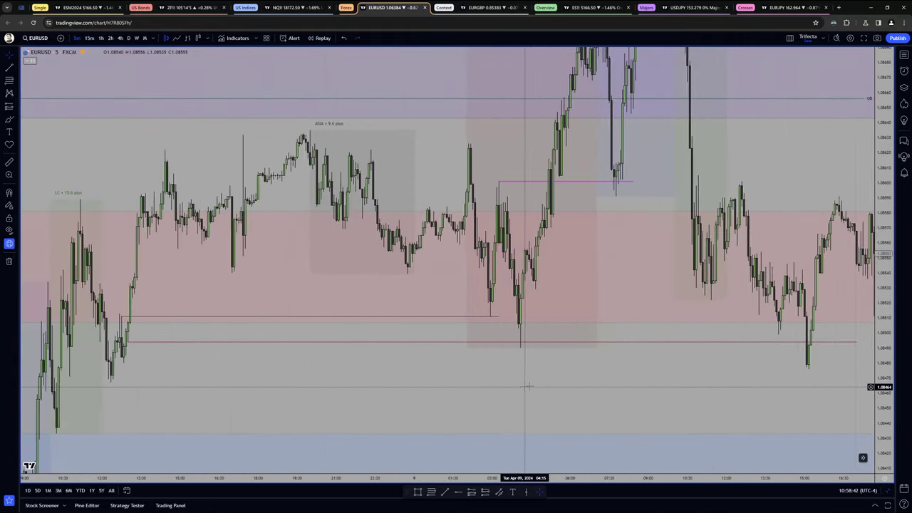
pyautogui.moveTo(527, 386); pyautogui.dragTo(576, 382)
pyautogui.moveTo(814, 390); pyautogui.dragTo(809, 421)
pyautogui.moveTo(641, 395); pyautogui.dragTo(672, 367)
pyautogui.scroll(5, 672, 366)
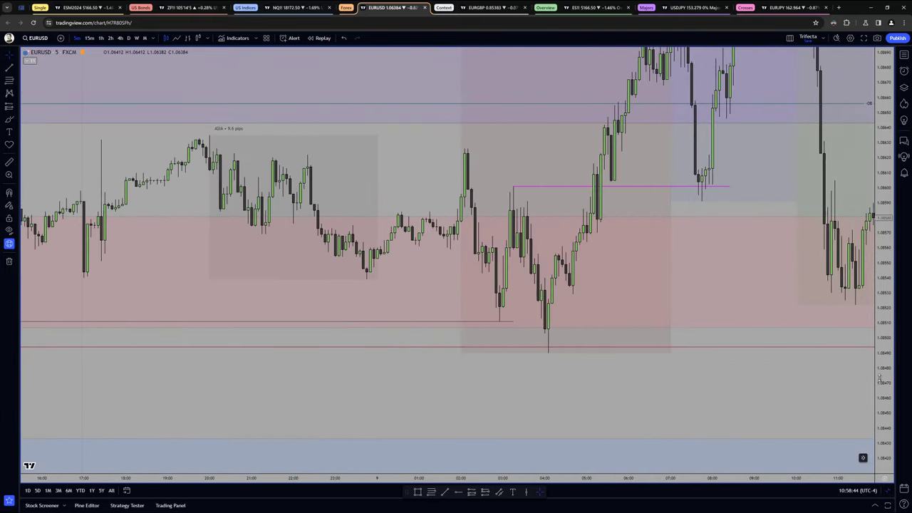
pyautogui.moveTo(673, 405); pyautogui.dragTo(701, 401)
pyautogui.scroll(3, 702, 401)
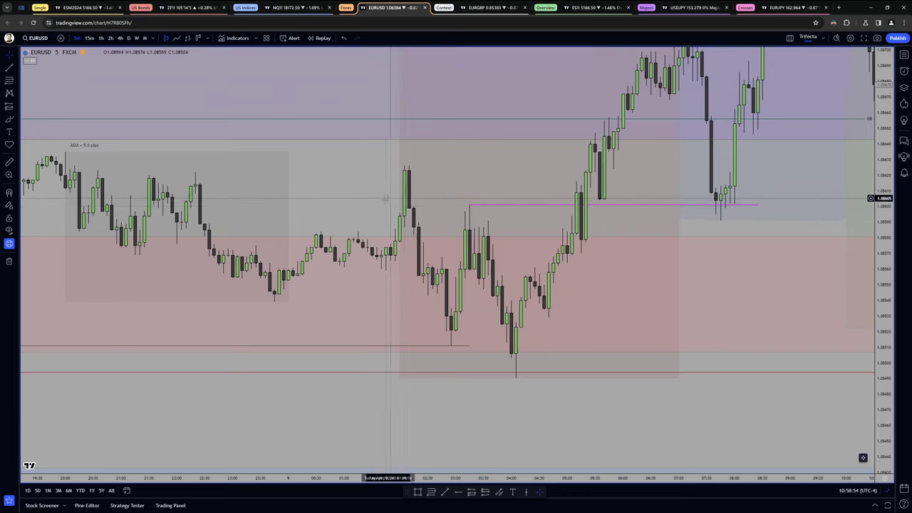
# Examine the two lows inside the 9 April London session and measure from the 02:55 candle to 06:15
pyautogui.moveTo(387, 207); pyautogui.dragTo(367, 233)
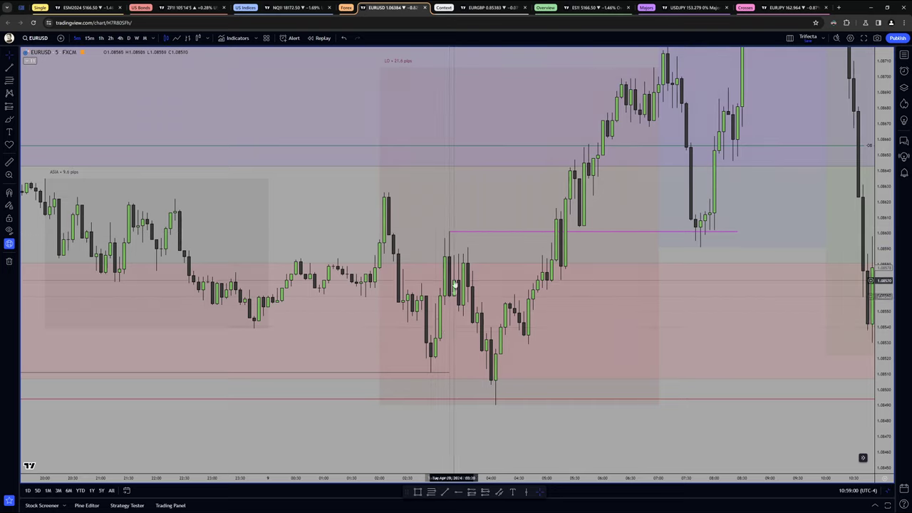
pyautogui.moveTo(429, 422); pyautogui.dragTo(465, 386)
pyautogui.scroll(4, 465, 387)
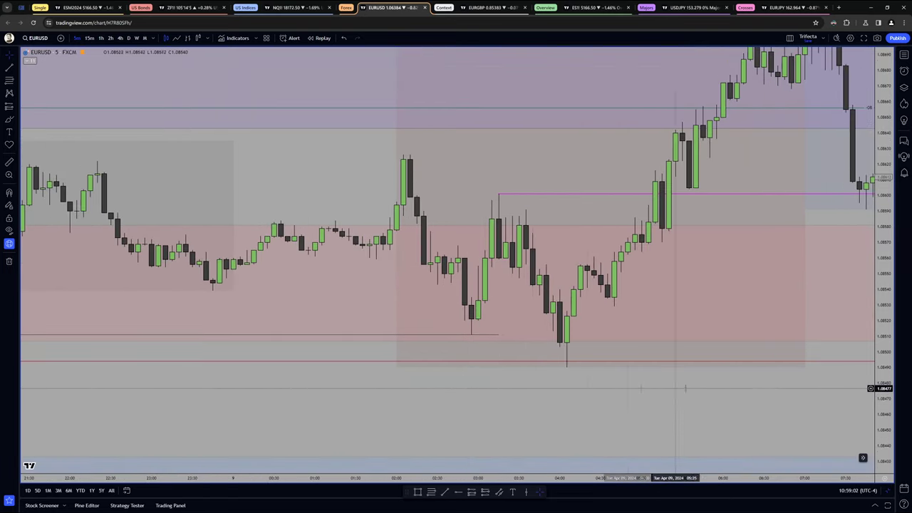
pyautogui.moveTo(880, 400); pyautogui.dragTo(880, 348)
pyautogui.moveTo(489, 325); pyautogui.dragTo(451, 335)
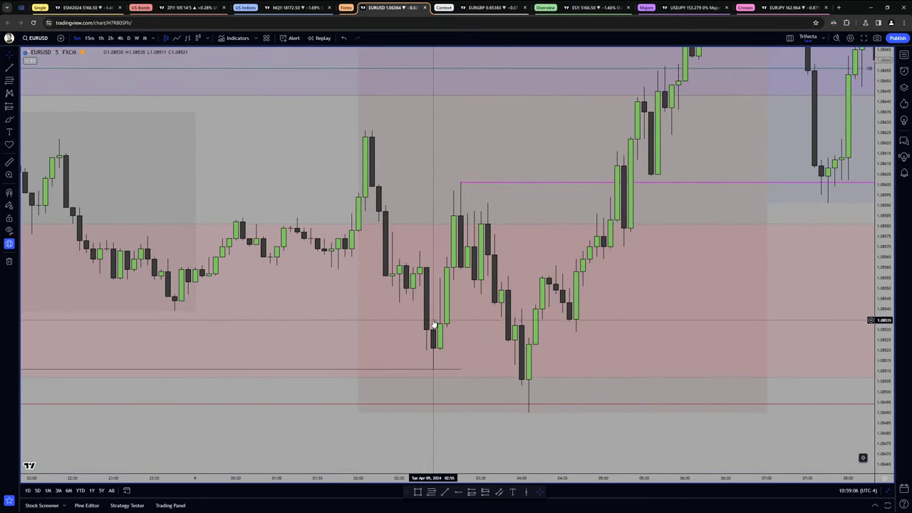
pyautogui.keyDown('shift'); pyautogui.click(433, 318); pyautogui.keyUp('shift')
pyautogui.click(705, 280)
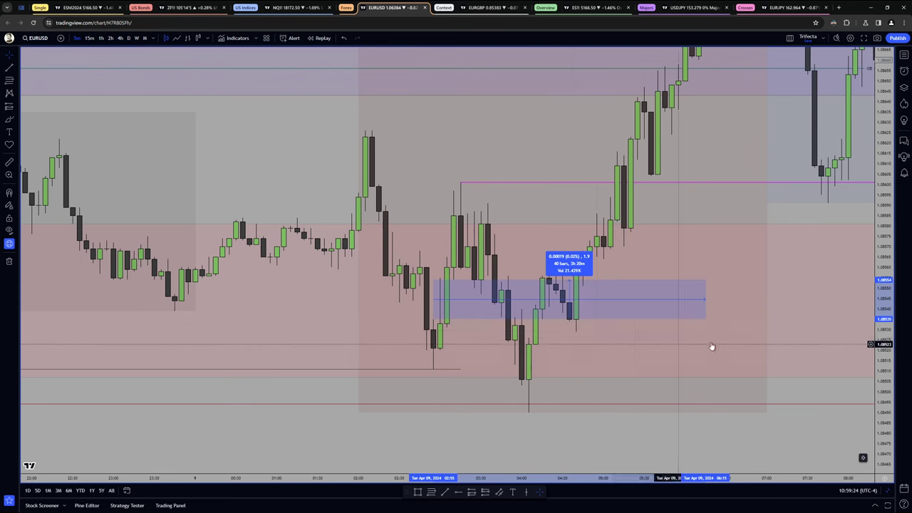
# Examine EURUSD's 9 April London low and rebound, cross-checking the 1.08860 trade screenshot on the ESM2024 chart
pyautogui.moveTo(882, 346); pyautogui.dragTo(880, 359)
pyautogui.moveTo(789, 417); pyautogui.dragTo(771, 417)
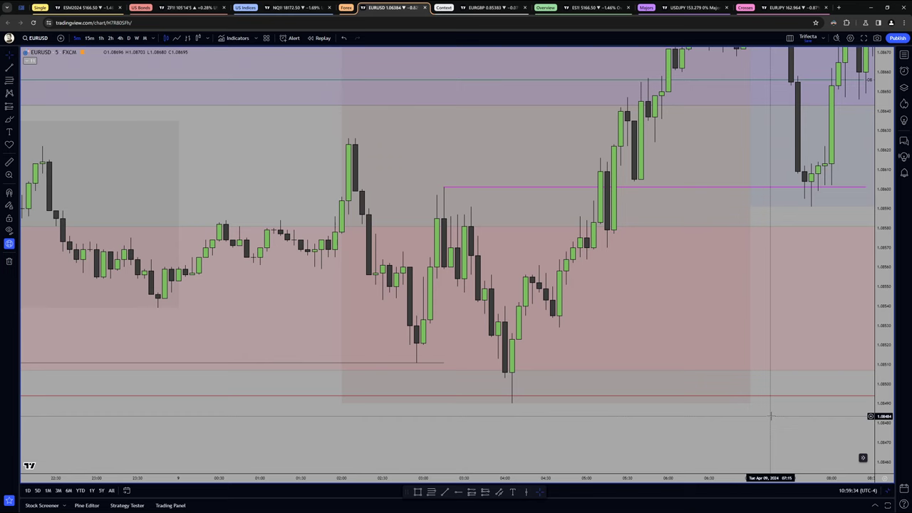
pyautogui.moveTo(781, 430); pyautogui.dragTo(763, 436)
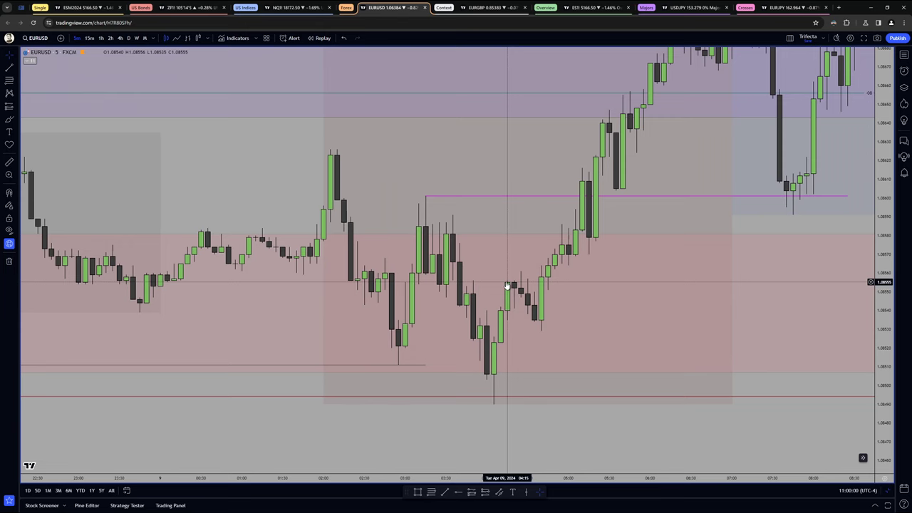
pyautogui.moveTo(517, 336); pyautogui.dragTo(499, 345)
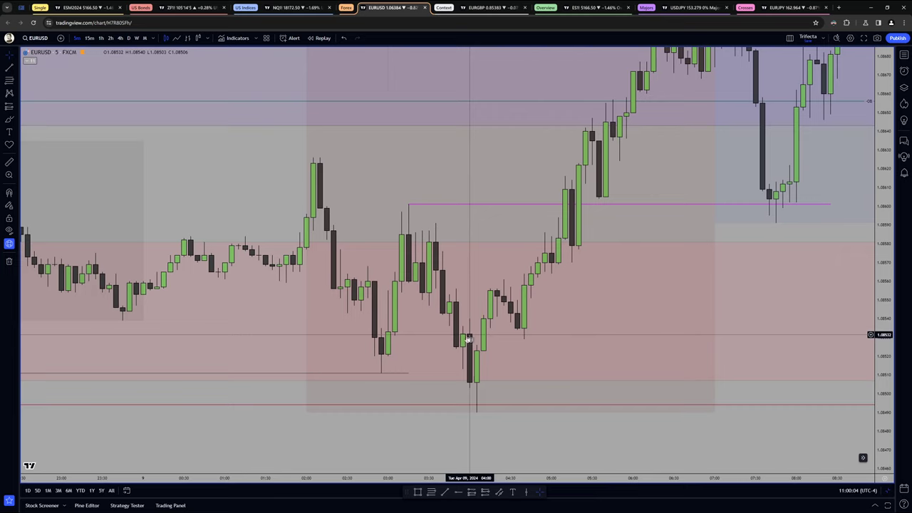
pyautogui.moveTo(383, 374); pyautogui.dragTo(382, 376)
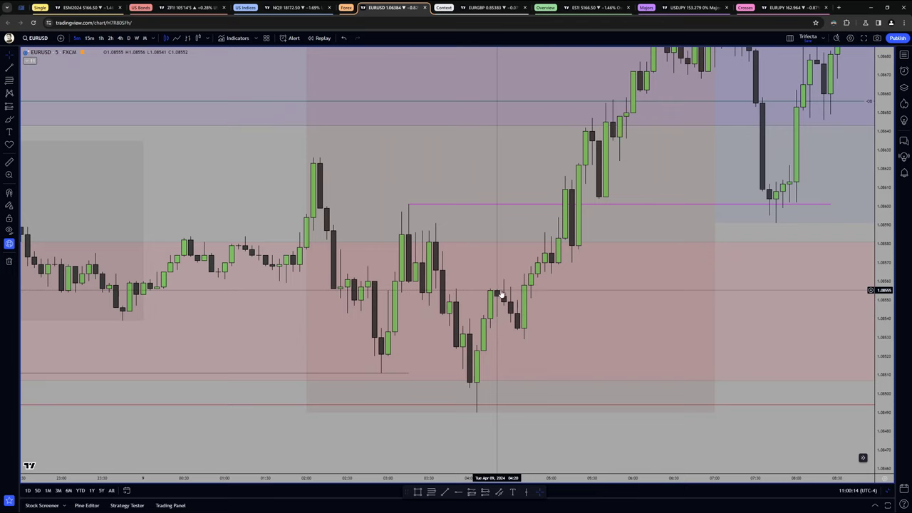
pyautogui.click(83, 8)
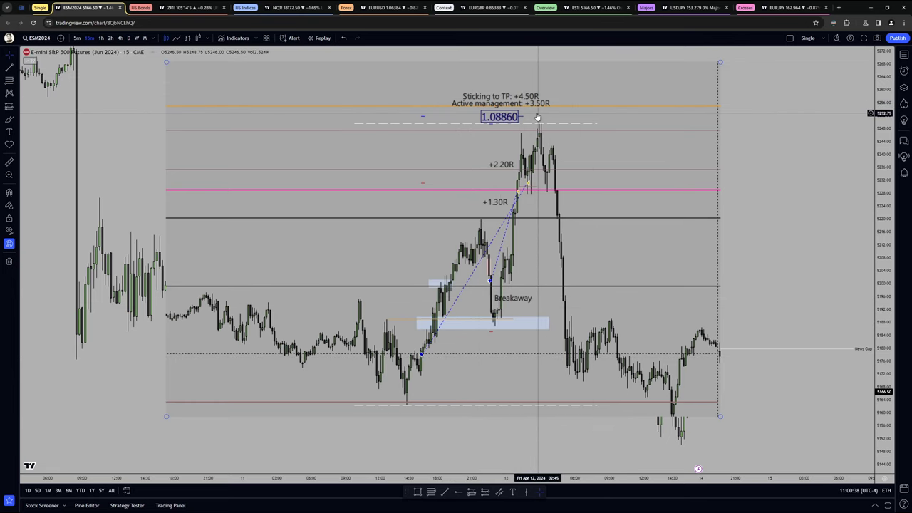
pyautogui.click(392, 8)
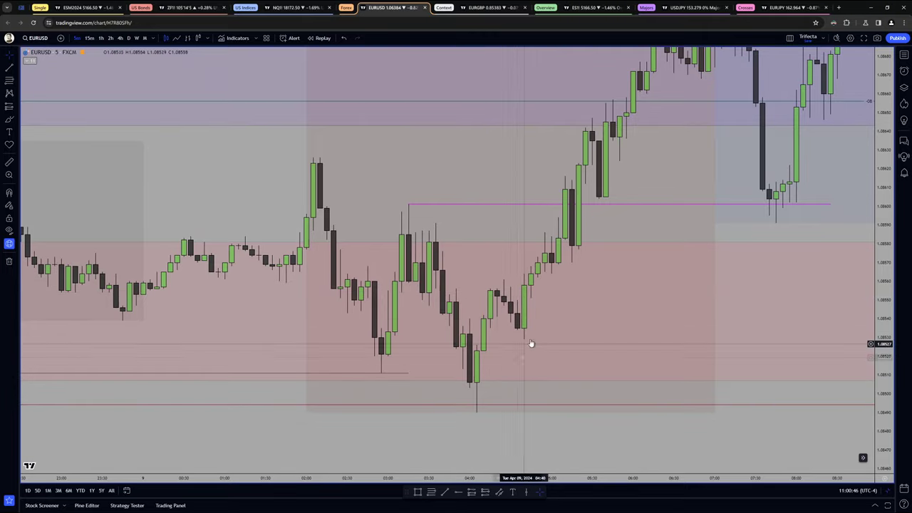
# Measure the price distance on EURUSD from the London pullback after the 04:00 low down to below the lower red line
pyautogui.scroll(-5, 749, 404)
pyautogui.moveTo(749, 405); pyautogui.dragTo(725, 378)
pyautogui.scroll(-1, 727, 378)
pyautogui.keyDown('shift'); pyautogui.click(665, 268); pyautogui.keyUp('shift')
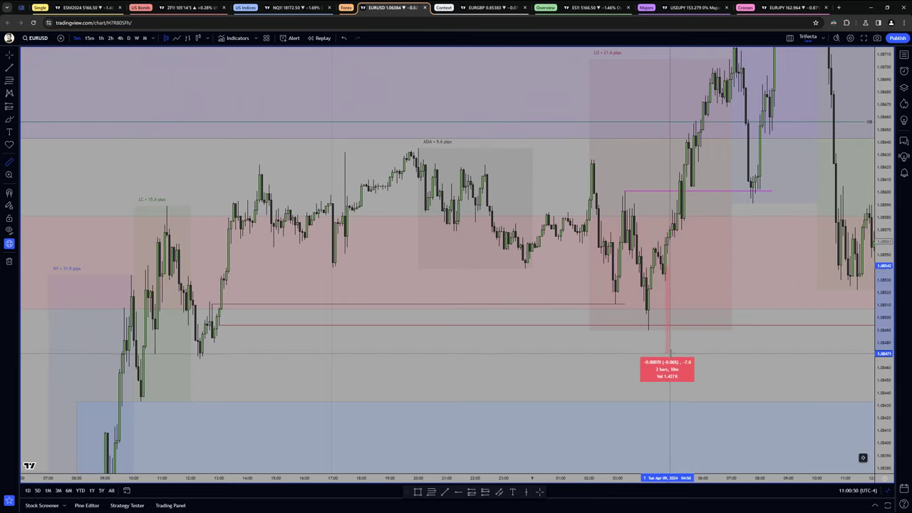
pyautogui.click(677, 367)
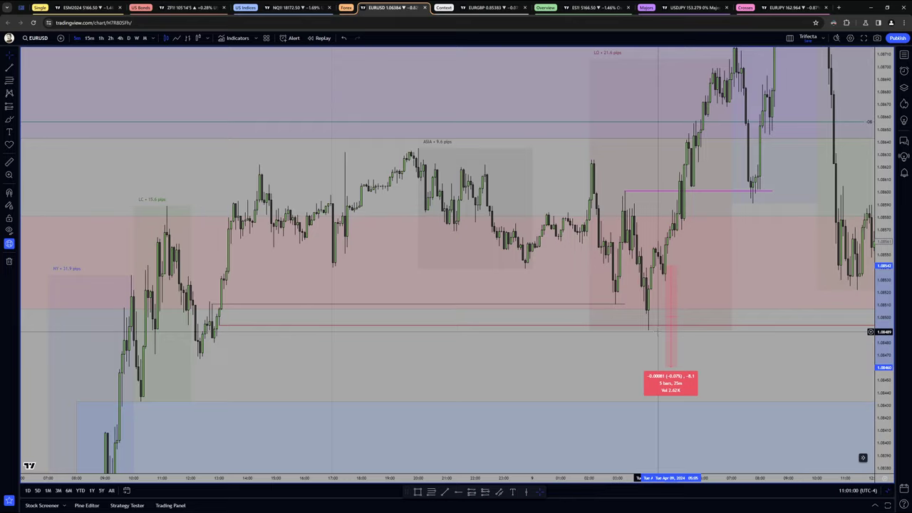
# Change the visual order of the EURUSD candles relative to the shaded zones and session boxes
pyautogui.moveTo(614, 359); pyautogui.dragTo(480, 391)
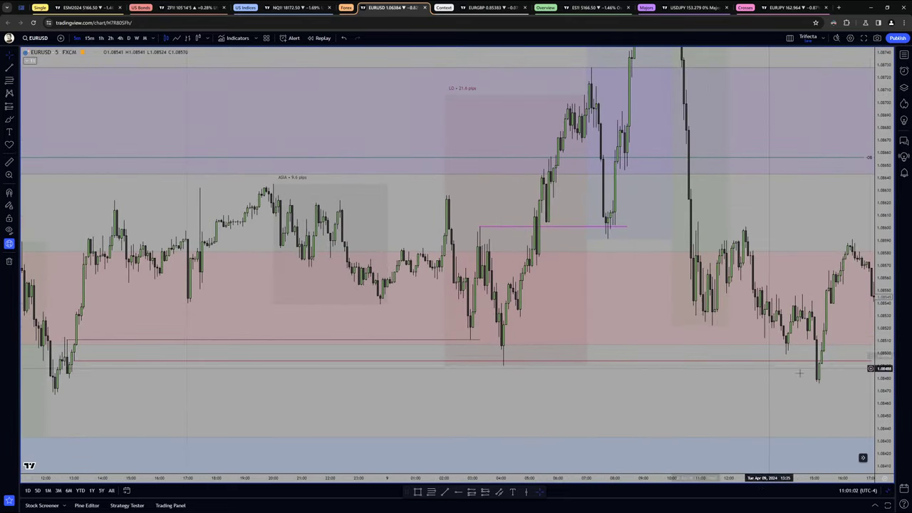
pyautogui.moveTo(884, 370); pyautogui.dragTo(883, 410)
pyautogui.moveTo(637, 382); pyautogui.dragTo(584, 451)
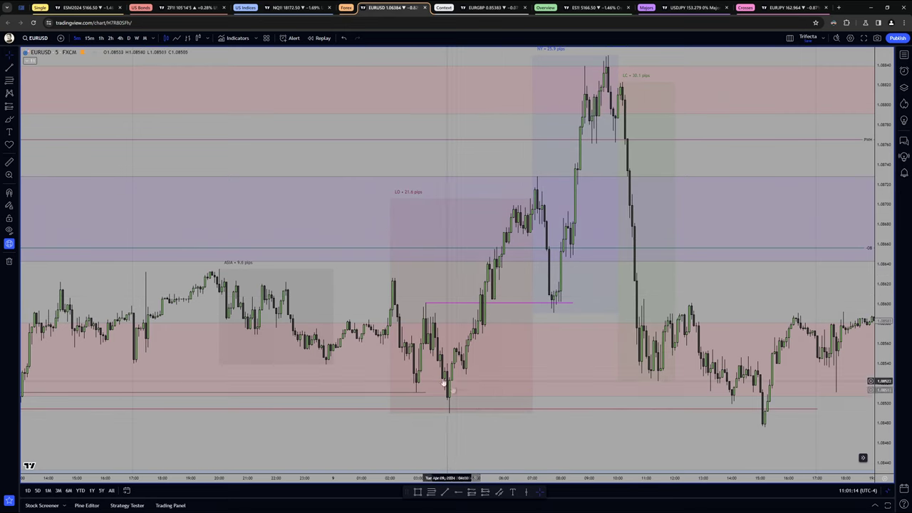
pyautogui.rightClick(428, 382)
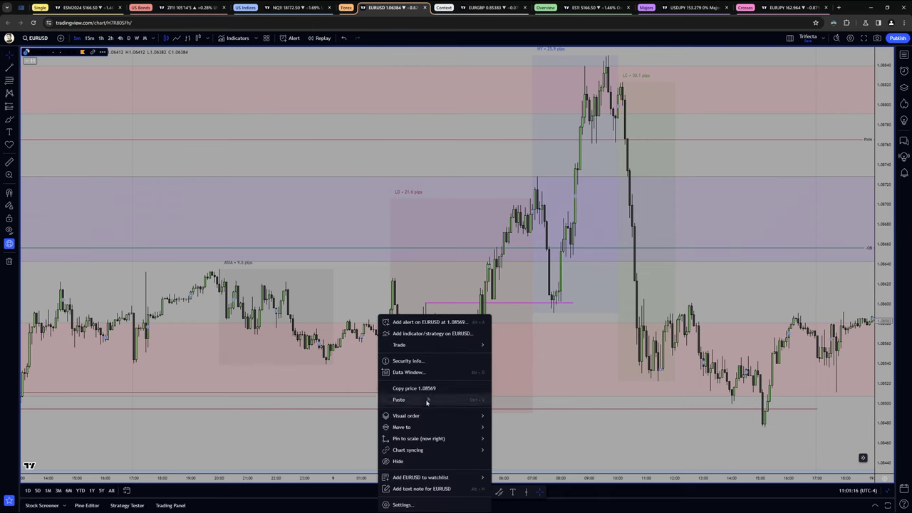
pyautogui.moveTo(427, 415)
pyautogui.click(515, 417)
pyautogui.click(597, 436)
pyautogui.moveTo(580, 427); pyautogui.dragTo(561, 434)
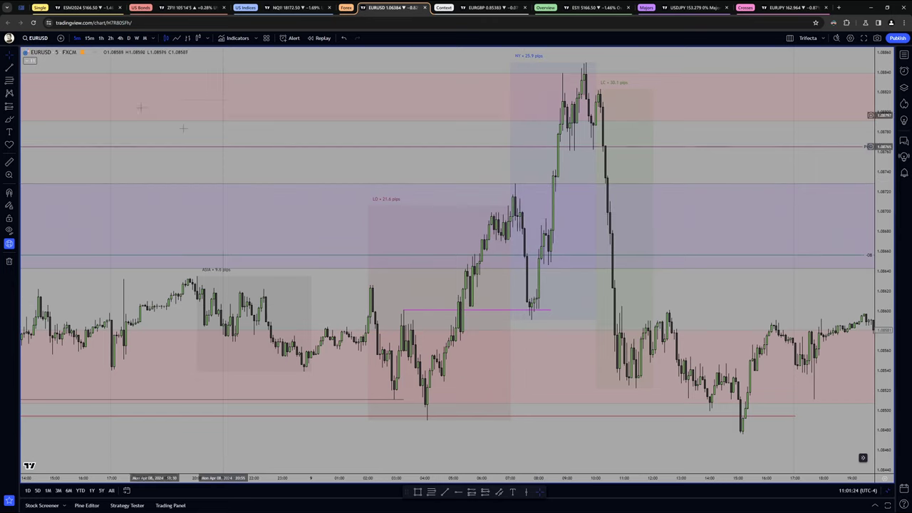
# Switch EURUSD to 15 minutes and on to 30 minutes, and examine the price action from 4 to 12 April
pyautogui.click(89, 38)
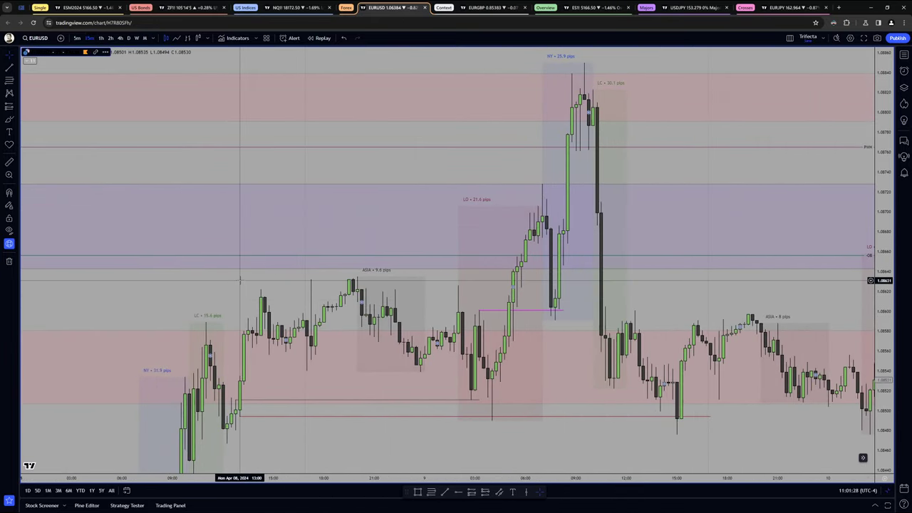
pyautogui.write('30')
pyautogui.press('Return')
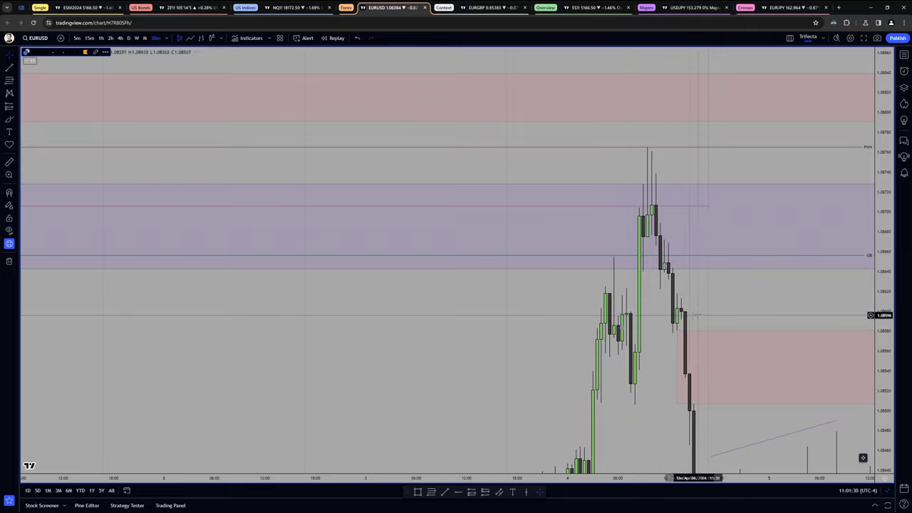
pyautogui.scroll(-9, 693, 380)
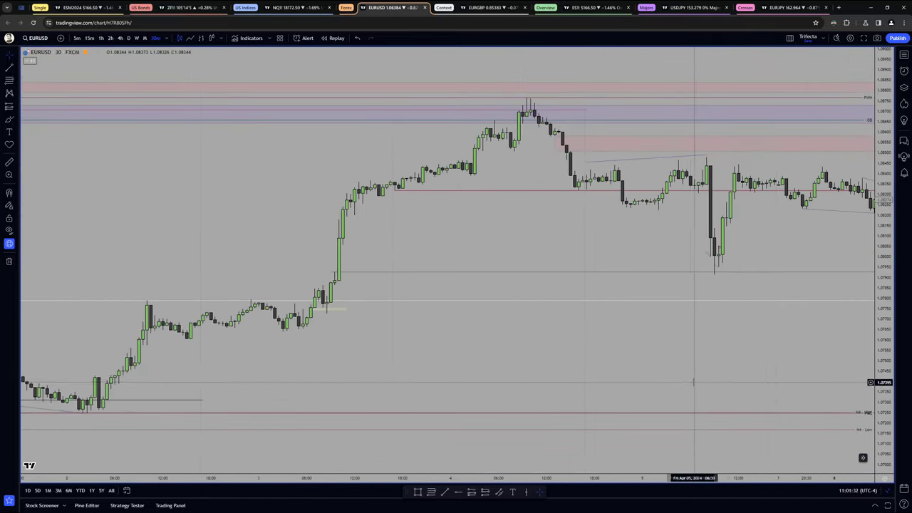
pyautogui.moveTo(693, 382); pyautogui.dragTo(342, 385)
pyautogui.moveTo(576, 364); pyautogui.dragTo(82, 369)
pyautogui.scroll(3, 345, 377)
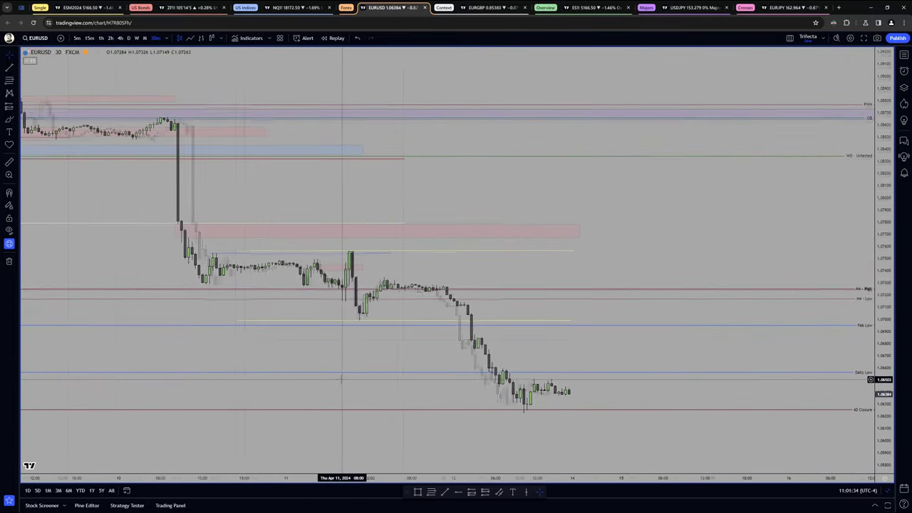
pyautogui.moveTo(105, 223); pyautogui.dragTo(763, 250)
pyautogui.moveTo(792, 353); pyautogui.dragTo(749, 362)
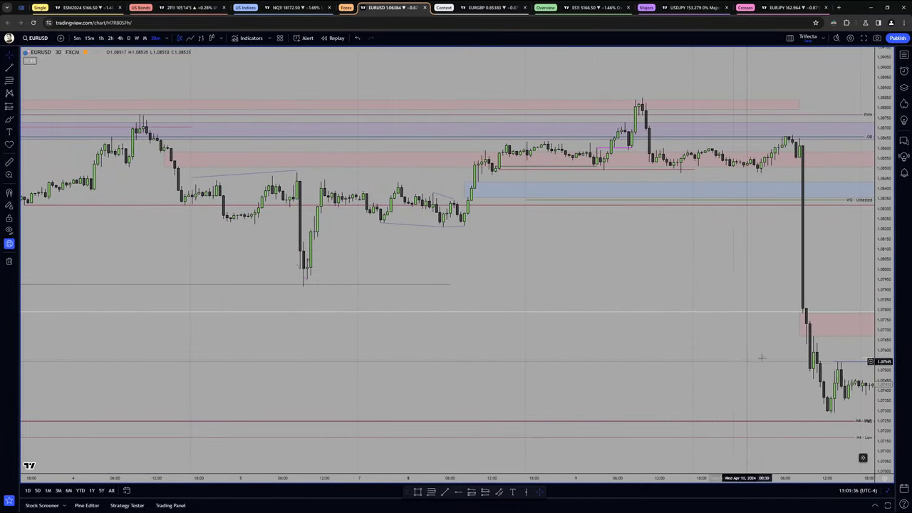
# Measure the EURUSD rise on 9 April from the short magenta line at about 1.08604 to just under the PWH level
pyautogui.moveTo(884, 313); pyautogui.dragTo(882, 186)
pyautogui.scroll(2, 612, 257)
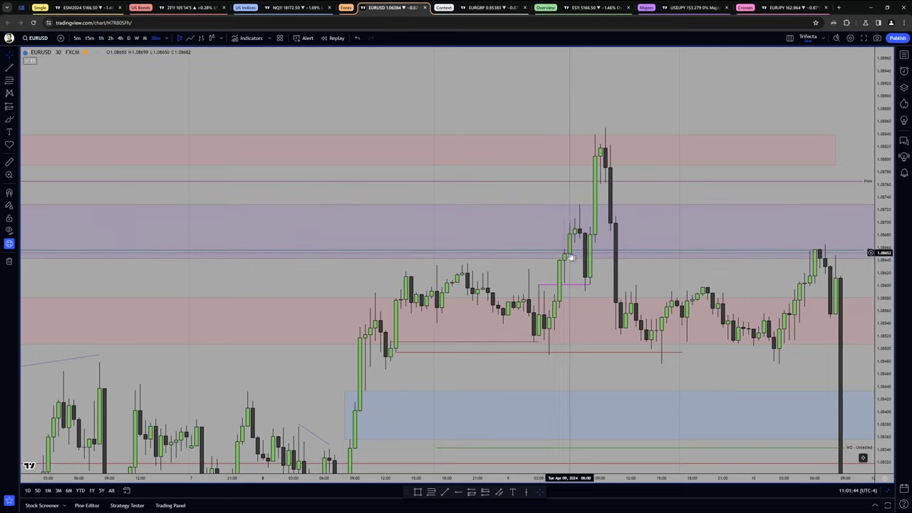
pyautogui.moveTo(880, 357); pyautogui.dragTo(881, 273)
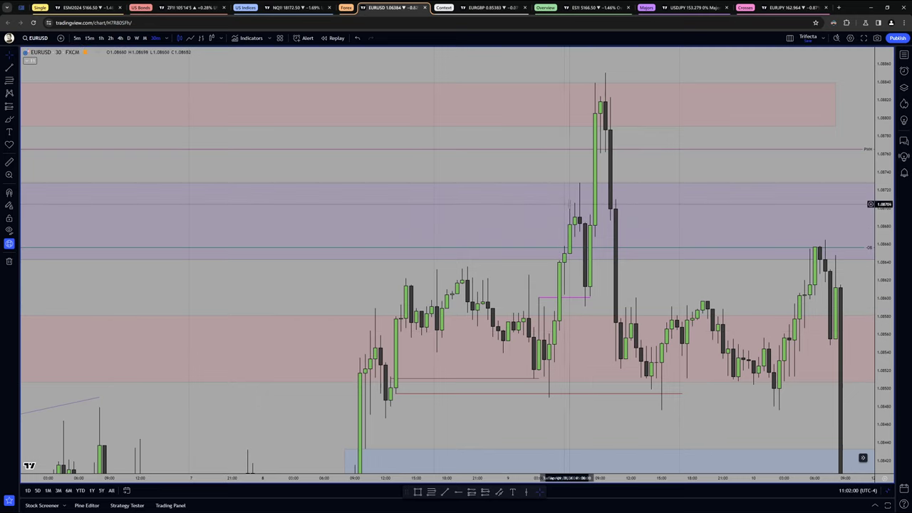
pyautogui.keyDown('shift'); pyautogui.click(586, 299); pyautogui.keyUp('shift')
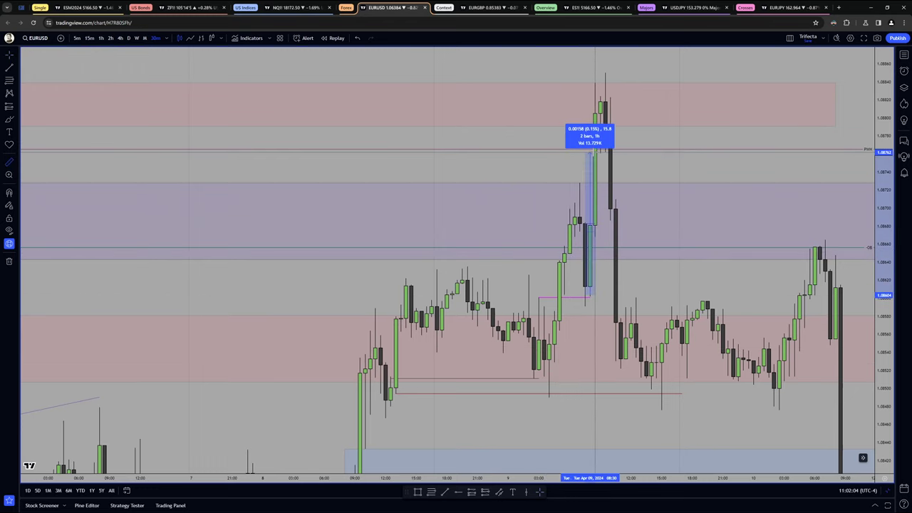
pyautogui.click(591, 152)
pyautogui.click(531, 156)
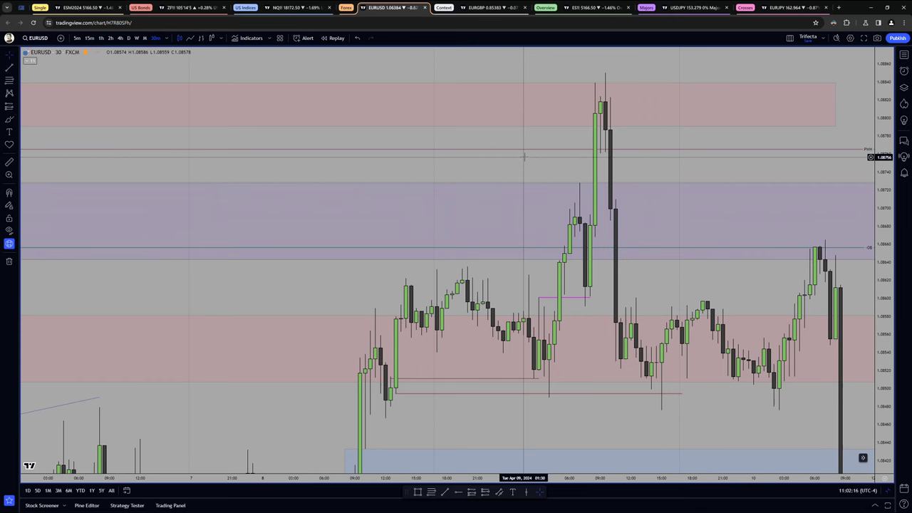
# Examine the 9 April candles around the purple, red and blue zones on the 30-minute EURUSD chart
pyautogui.moveTo(522, 159); pyautogui.dragTo(517, 161)
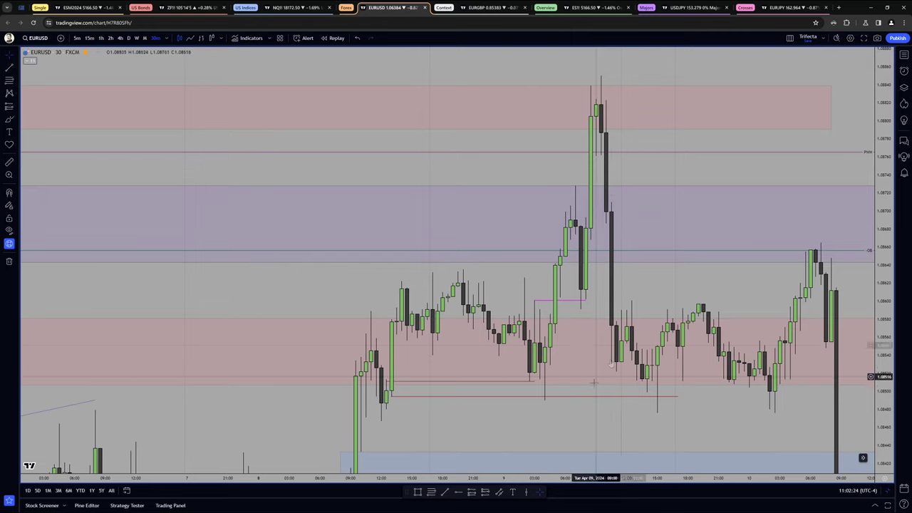
pyautogui.scroll(5, 580, 414)
pyautogui.moveTo(580, 412); pyautogui.dragTo(563, 390)
pyautogui.moveTo(783, 399); pyautogui.dragTo(774, 333)
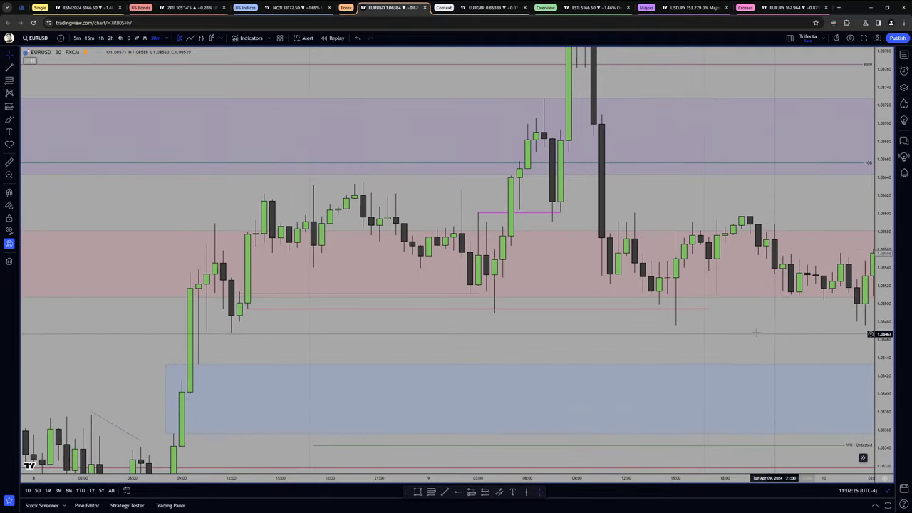
pyautogui.moveTo(661, 354); pyautogui.dragTo(651, 391)
pyautogui.moveTo(850, 401); pyautogui.dragTo(843, 336)
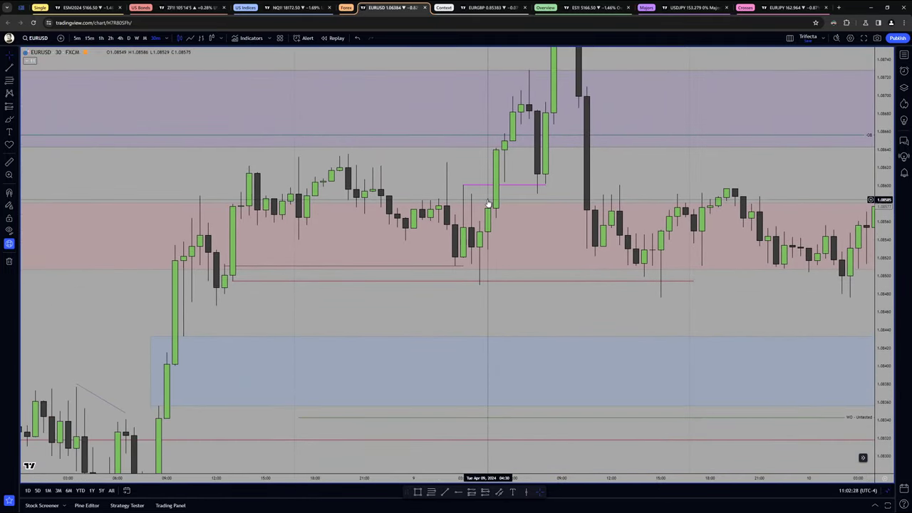
pyautogui.moveTo(557, 195); pyautogui.dragTo(558, 244)
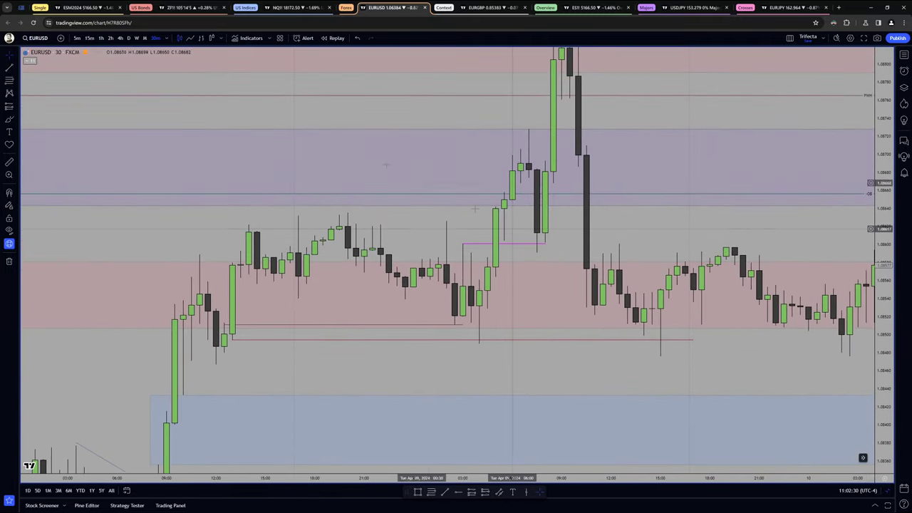
# Change EURUSD to the 5-minute timeframe and examine the London and New York sessions of 9 April closely
pyautogui.click(77, 37)
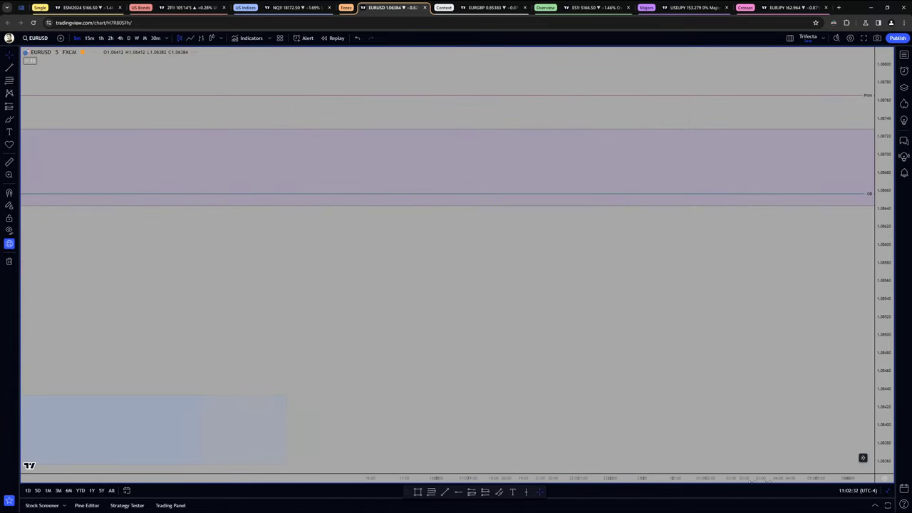
pyautogui.moveTo(767, 482); pyautogui.dragTo(772, 481)
pyautogui.doubleClick(879, 408)
pyautogui.scroll(-15, 654, 433)
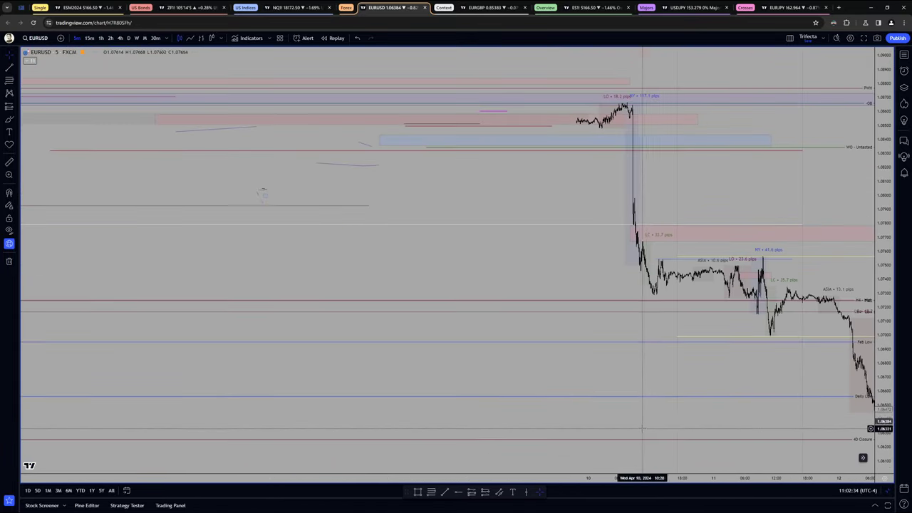
pyautogui.scroll(5, 580, 307)
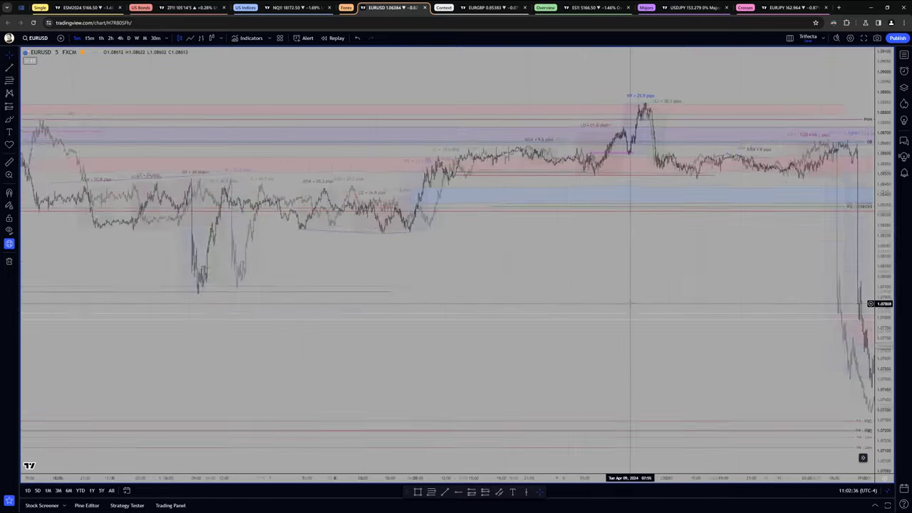
pyautogui.scroll(5, 630, 304)
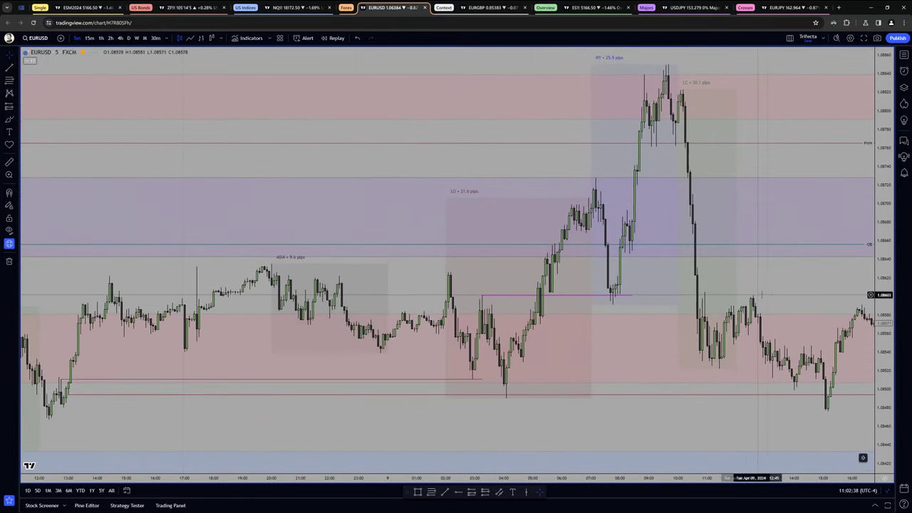
pyautogui.scroll(5, 761, 294)
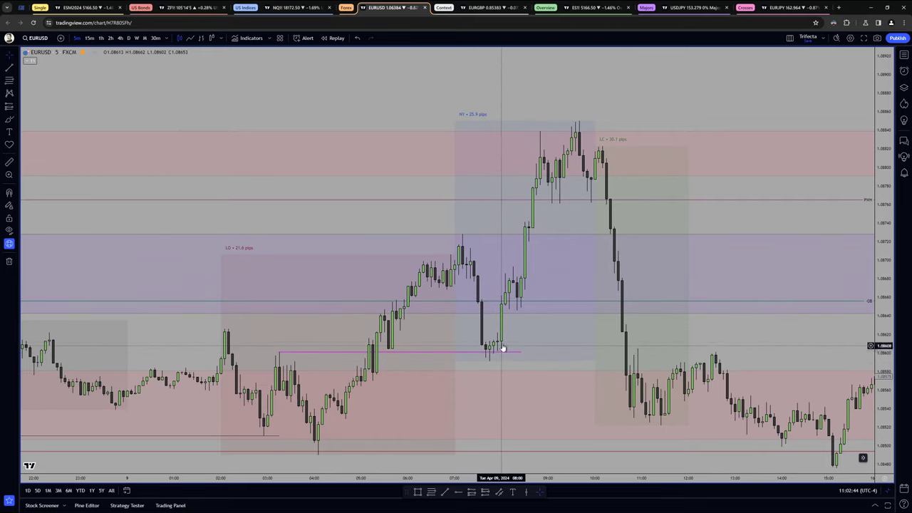
pyautogui.scroll(3, 652, 305)
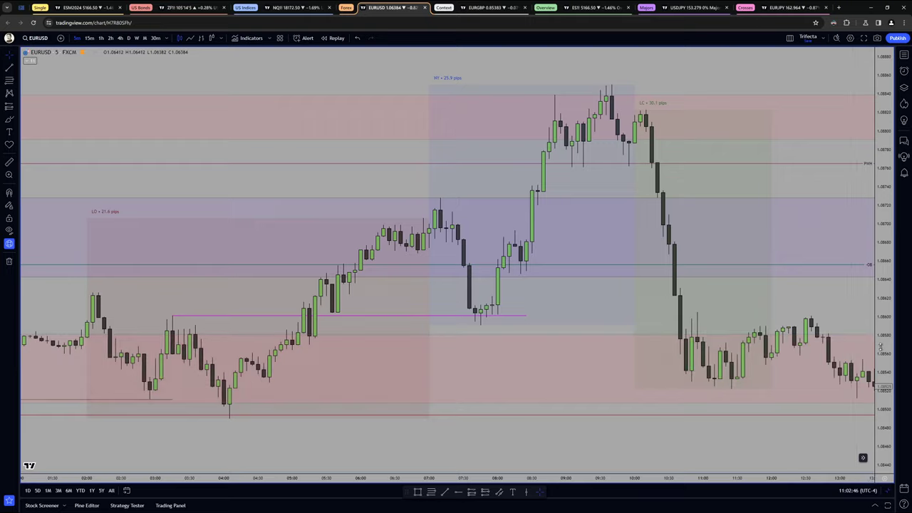
pyautogui.moveTo(883, 382); pyautogui.dragTo(817, 335)
pyautogui.moveTo(883, 362); pyautogui.dragTo(846, 381)
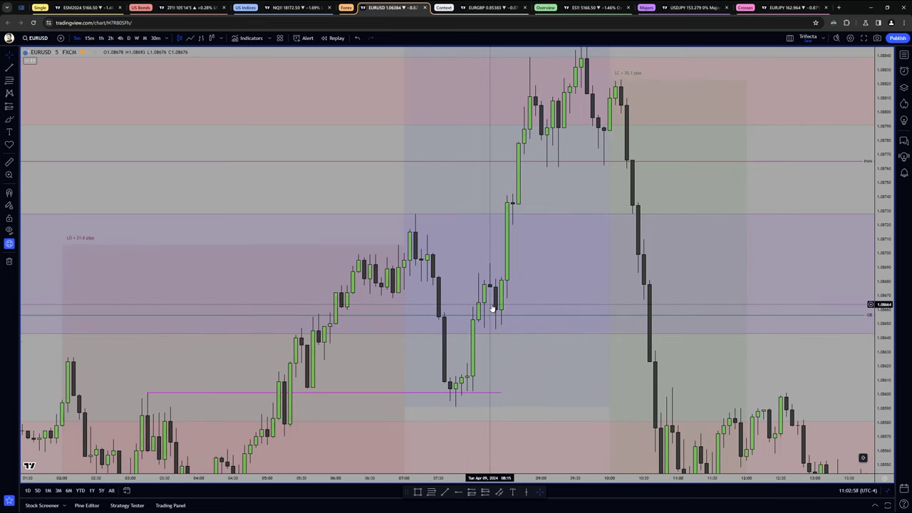
# Measure the narrow price band from about 1.08677 to 1.08658 between 07:25 and 09:55 on 9 April, then clear the measurement
pyautogui.keyDown('shift'); pyautogui.click(434, 286); pyautogui.keyUp('shift')
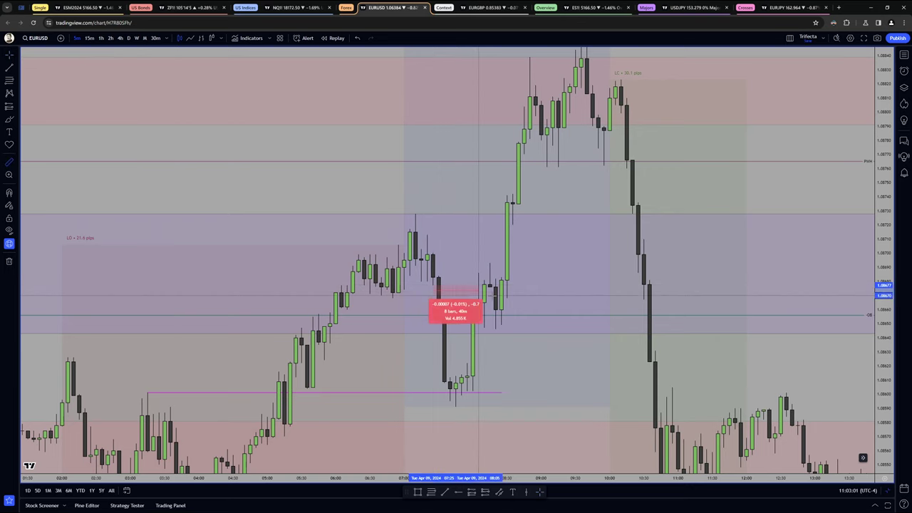
pyautogui.click(605, 313)
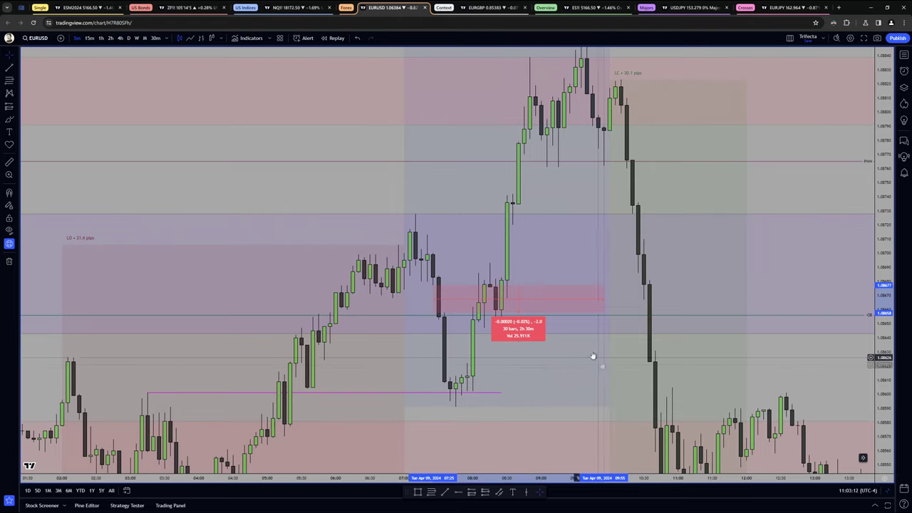
pyautogui.click(773, 357)
pyautogui.moveTo(774, 357); pyautogui.dragTo(772, 323)
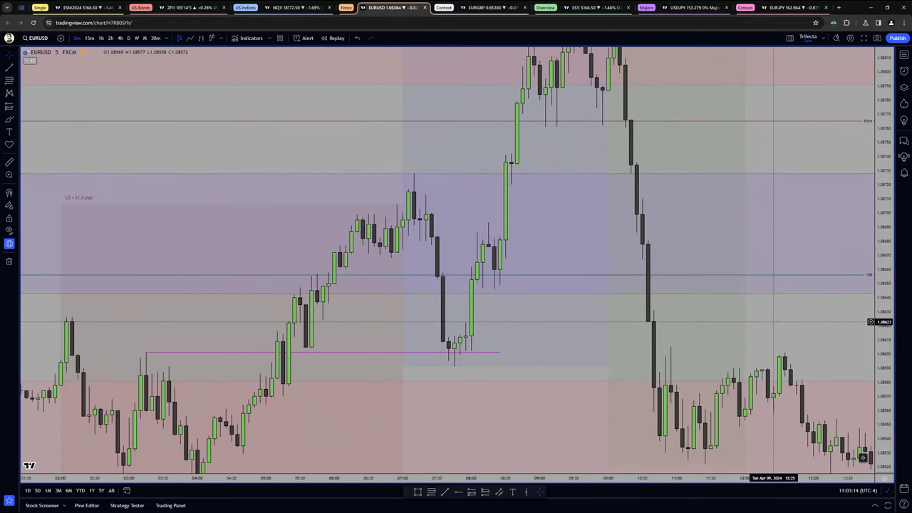
pyautogui.scroll(-3, 591, 323)
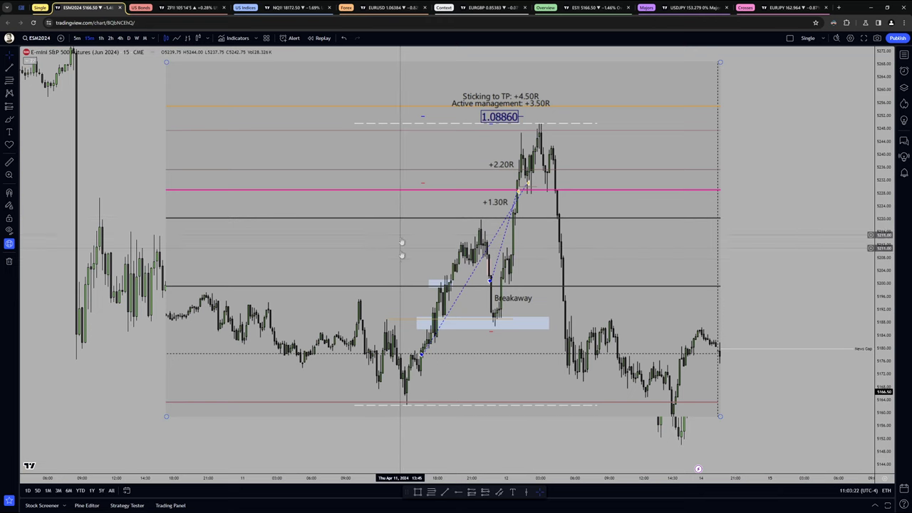
# Return to the EURUSD chart and measure from about 1.08621 to 1.08590 between 07:25 and 08:25 around the session low
pyautogui.click(388, 8)
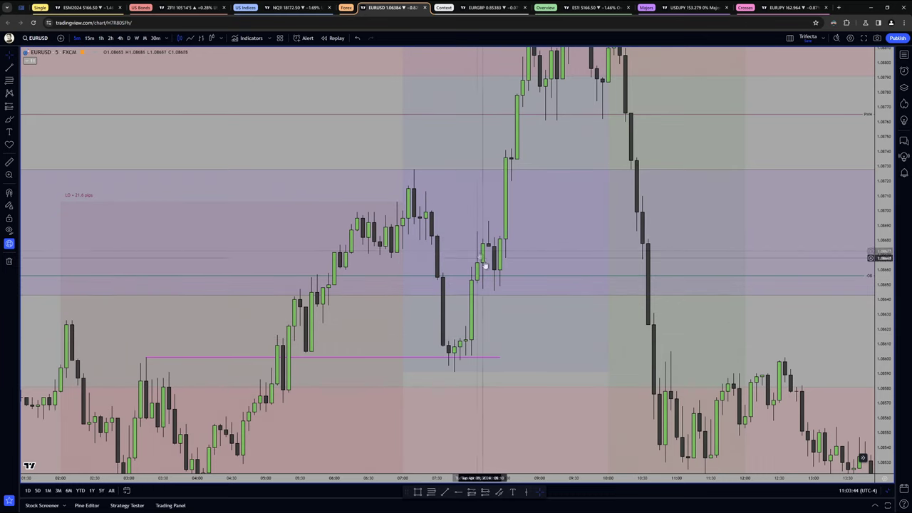
pyautogui.keyDown('shift'); pyautogui.click(432, 328); pyautogui.keyUp('shift')
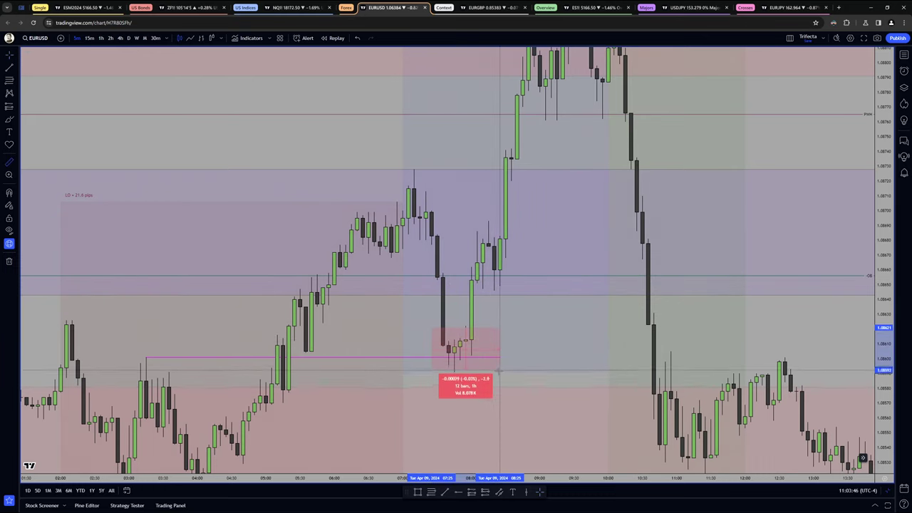
pyautogui.click(500, 371)
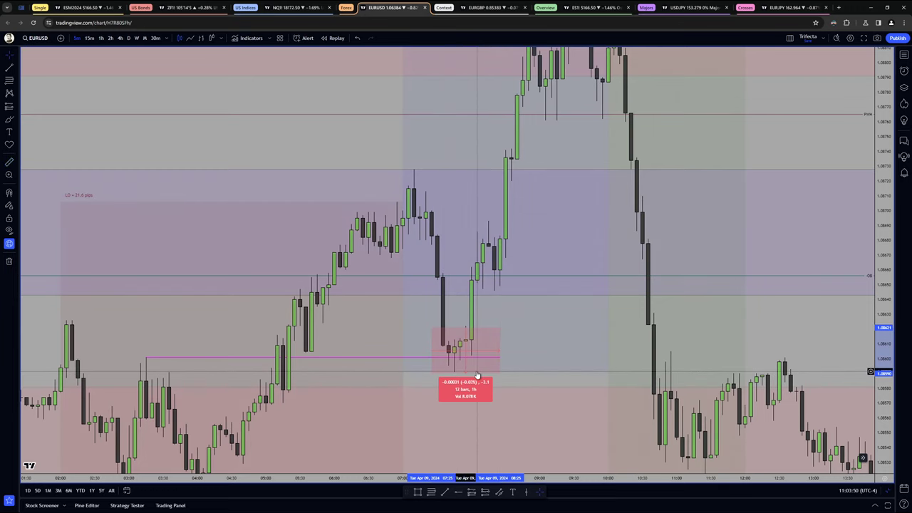
pyautogui.click(506, 311)
# Set the timeframe to 1 hour, restore the three-chart layout with DXY and GBPUSD, and reset the EURUSD chart's view
pyautogui.scroll(-2, 840, 249)
pyautogui.moveTo(883, 258); pyautogui.dragTo(882, 334)
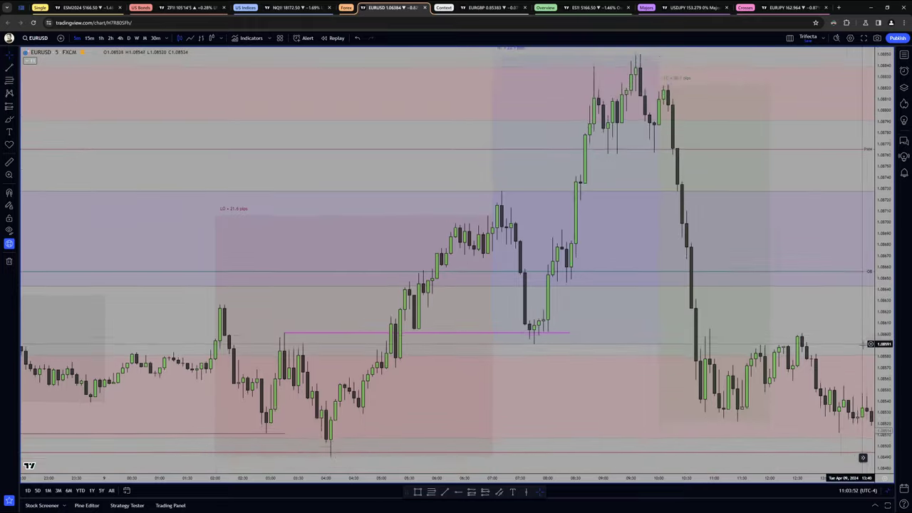
pyautogui.scroll(-5, 847, 344)
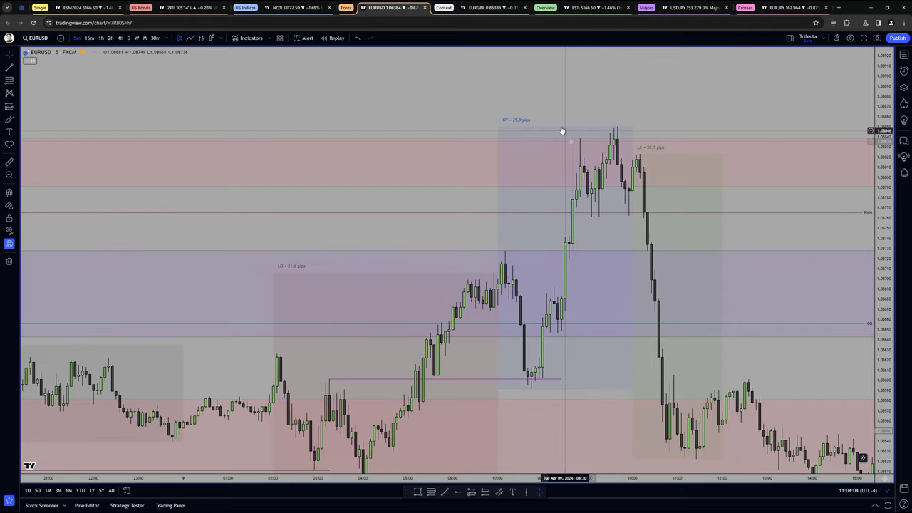
pyautogui.moveTo(512, 113); pyautogui.dragTo(507, 145)
pyautogui.click(101, 38)
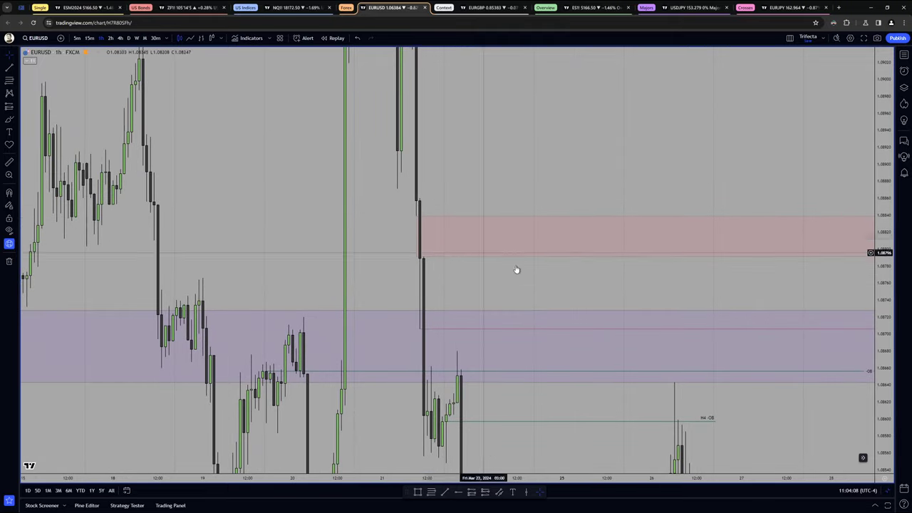
pyautogui.moveTo(719, 287); pyautogui.dragTo(356, 287)
pyautogui.keyDown('alt'); pyautogui.click(401, 129); pyautogui.keyUp('alt')
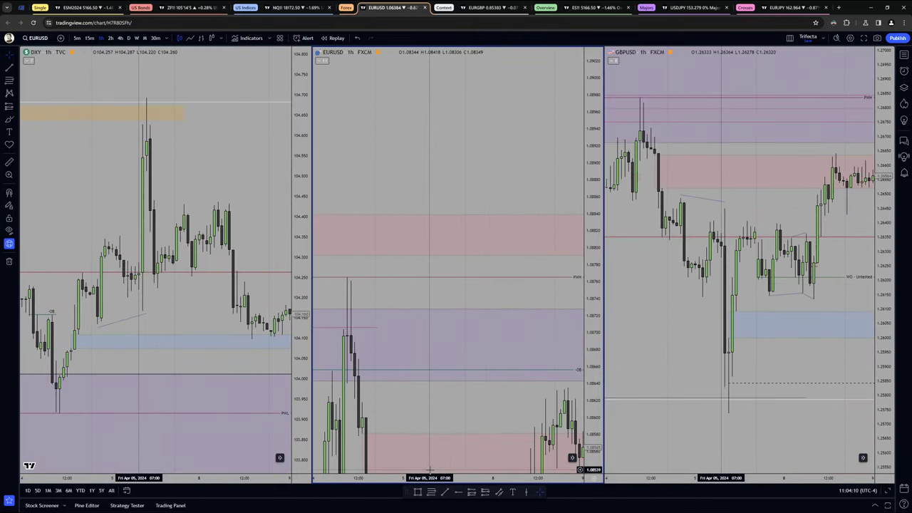
pyautogui.doubleClick(440, 478)
pyautogui.doubleClick(593, 456)
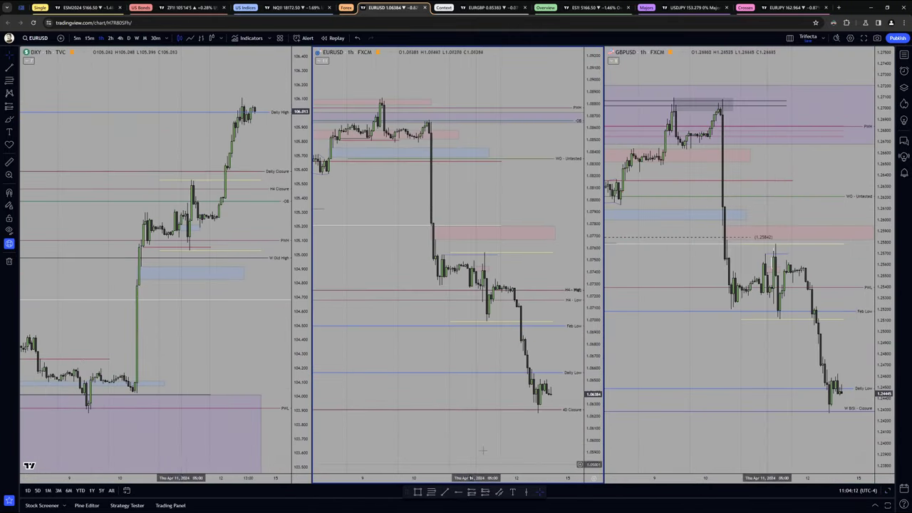
# Change the charts to 5 minutes and compare DXY, EURUSD and GBPUSD during the 9 April New York session
pyautogui.click(77, 38)
pyautogui.doubleClick(156, 480)
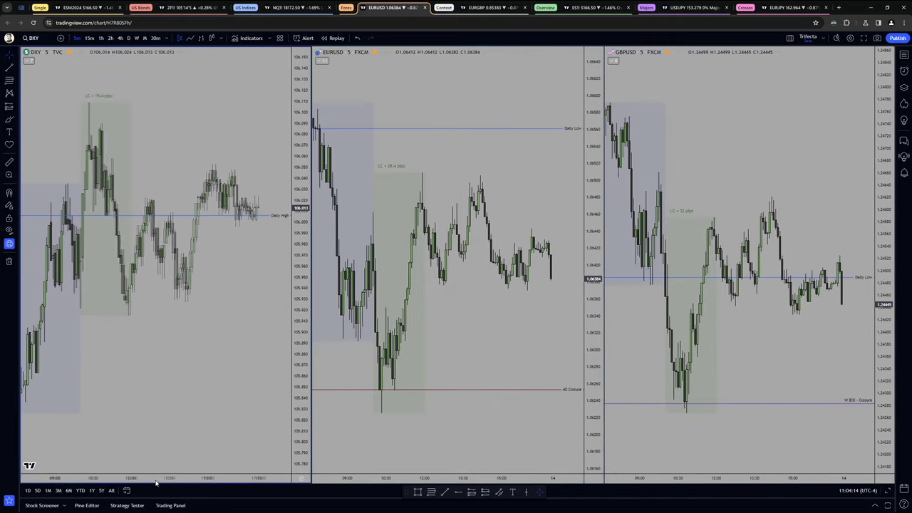
pyautogui.moveTo(156, 481); pyautogui.dragTo(278, 479)
pyautogui.moveTo(136, 363); pyautogui.dragTo(208, 262)
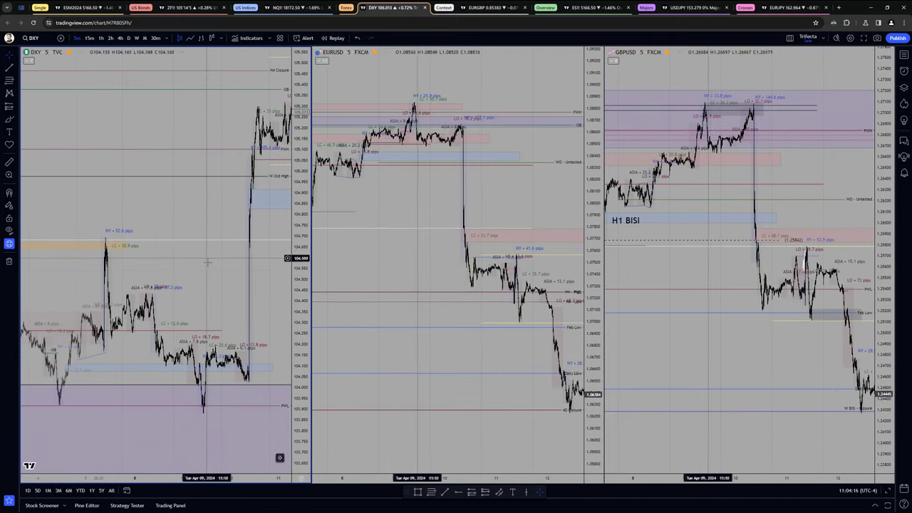
pyautogui.scroll(5, 204, 403)
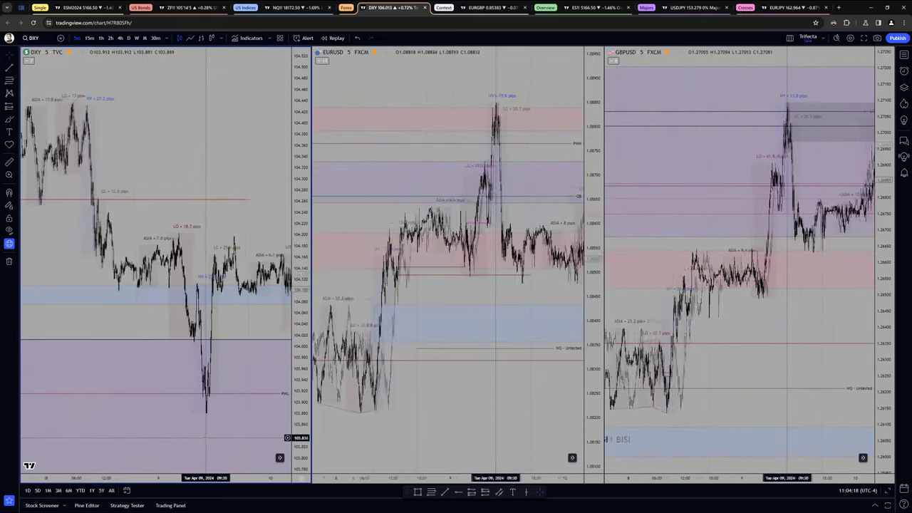
pyautogui.scroll(5, 205, 438)
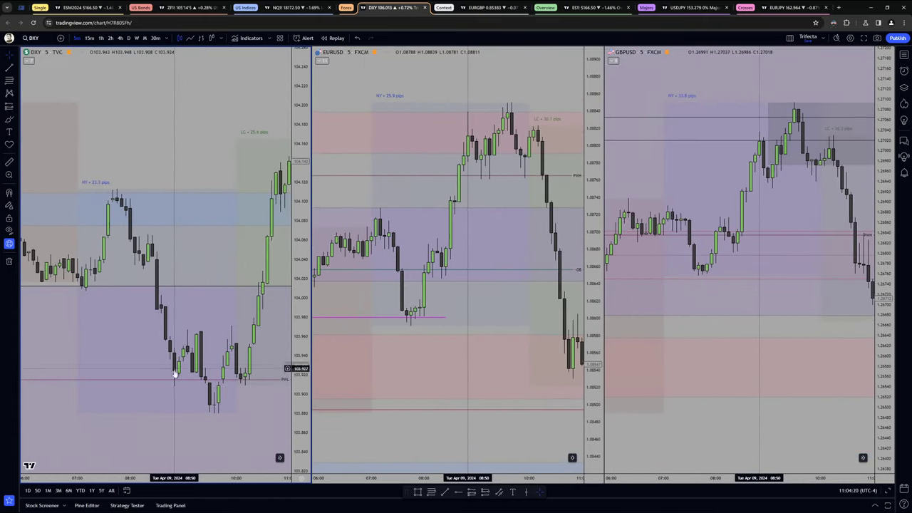
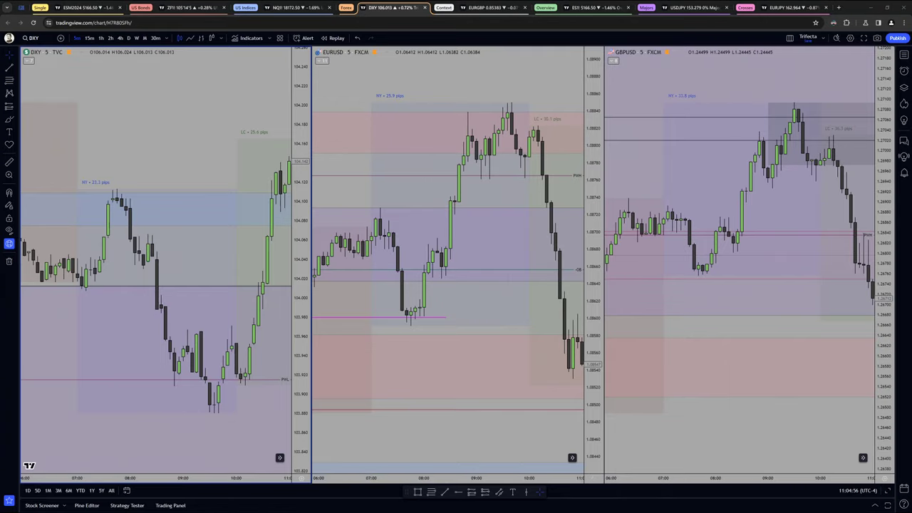
# Set the three charts to the 1-hour timeframe and bring the 10 to 12 April price action into view
pyautogui.scroll(-3, 788, 442)
pyautogui.moveTo(785, 445); pyautogui.dragTo(706, 431)
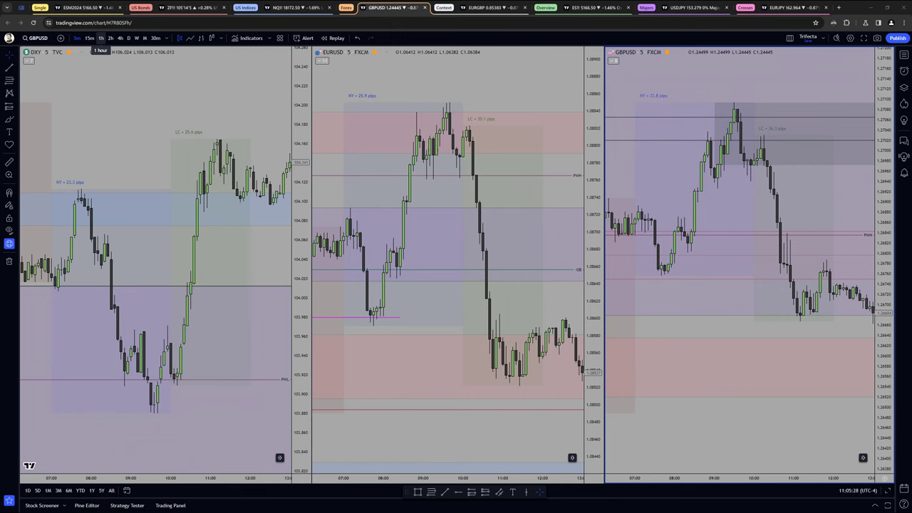
pyautogui.click(100, 38)
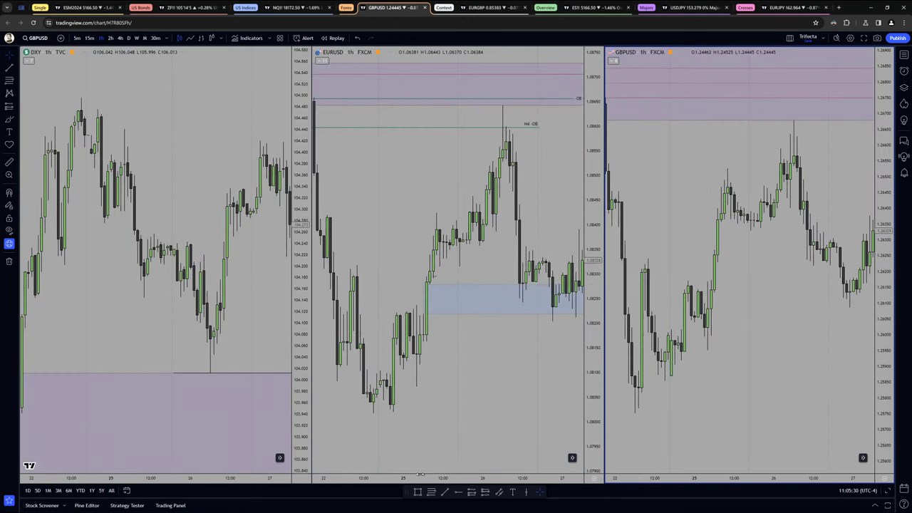
pyautogui.click(427, 479)
pyautogui.moveTo(428, 478); pyautogui.dragTo(378, 477)
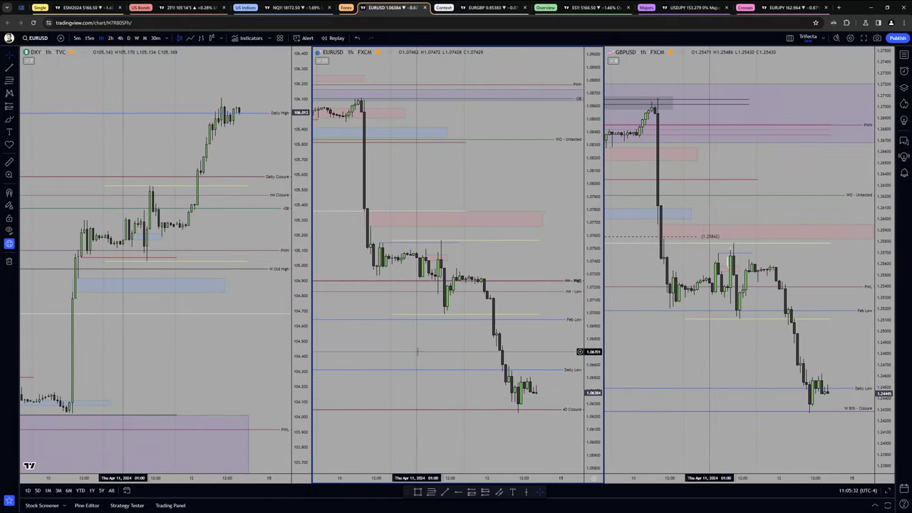
# Compare DXY, EURUSD and GBPUSD on the 1-hour timeframe from 12 April back to mid-March
pyautogui.moveTo(417, 350); pyautogui.dragTo(460, 362)
pyautogui.scroll(5, 500, 359)
pyautogui.scroll(-6, 460, 360)
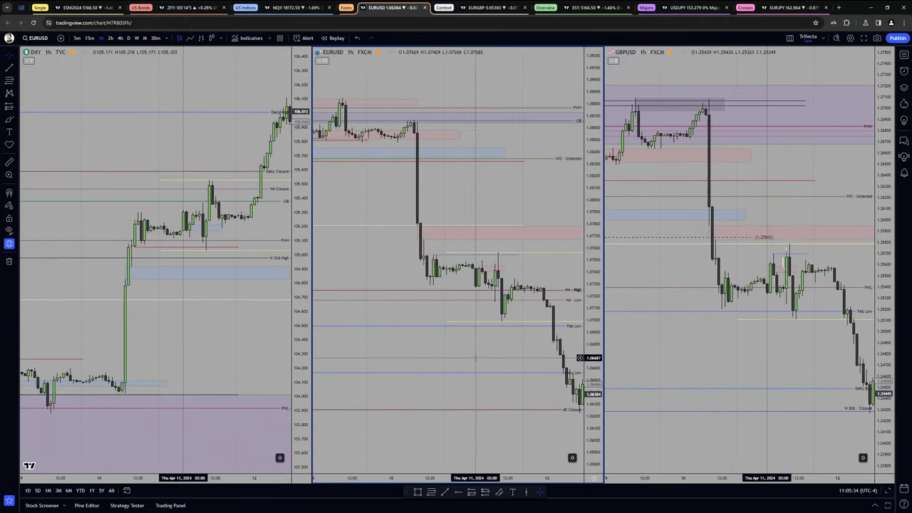
pyautogui.moveTo(430, 250); pyautogui.dragTo(478, 223)
pyautogui.hscroll(-2, 477, 223)
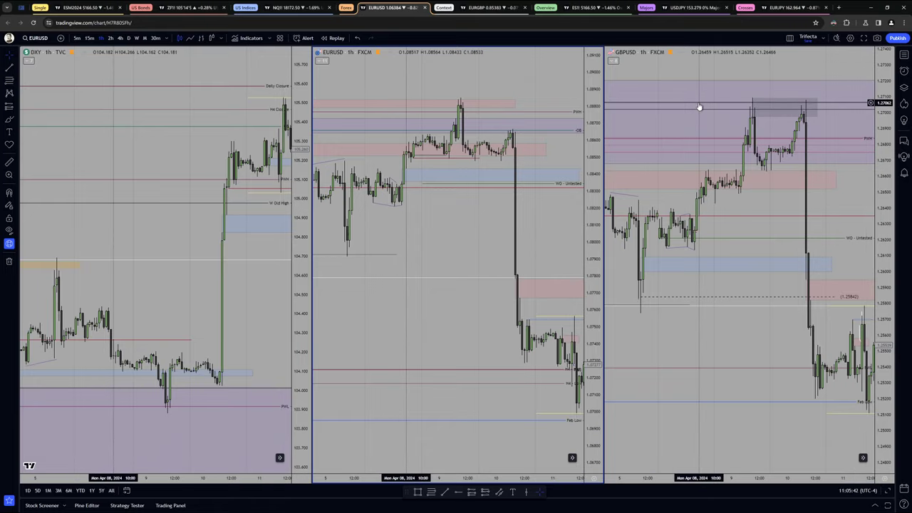
pyautogui.scroll(-5, 734, 214)
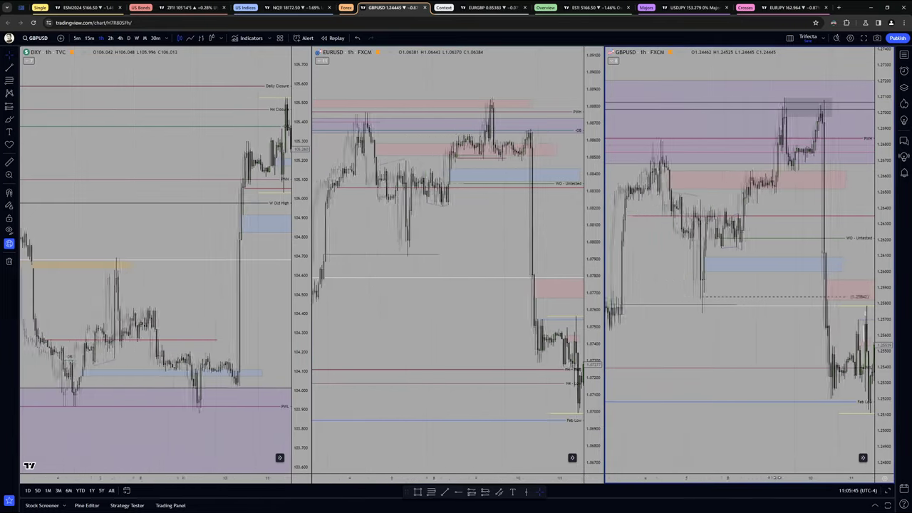
pyautogui.scroll(5, 651, 228)
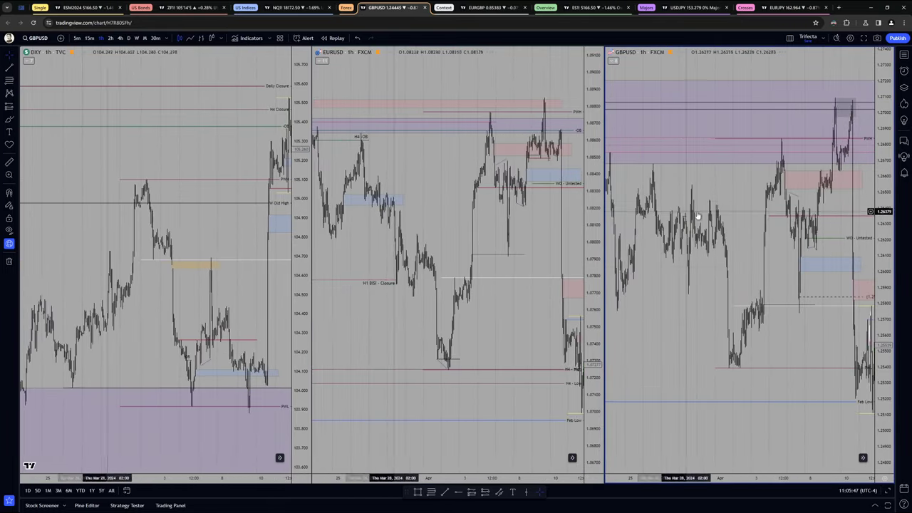
pyautogui.scroll(-3, 729, 181)
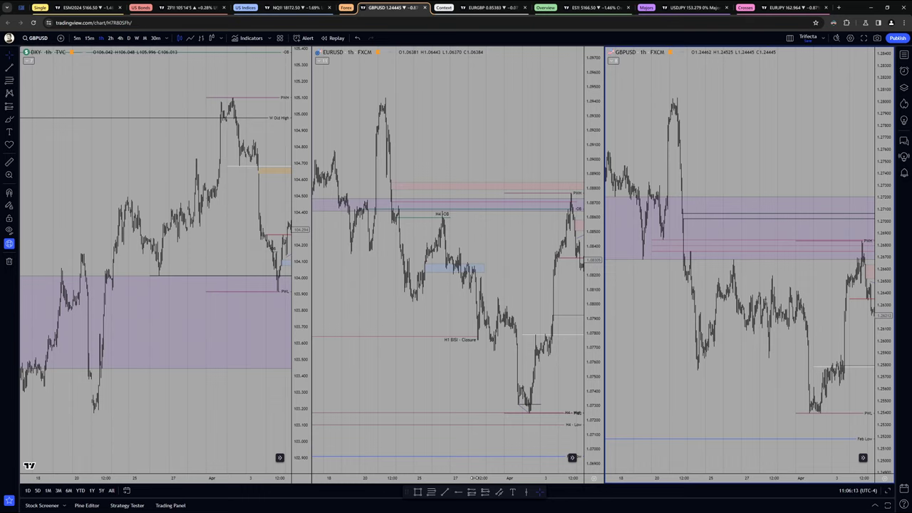
# Reset the time axis, maximize the EURUSD chart and frame the early-April highs around the purple order block zone
pyautogui.doubleClick(481, 478)
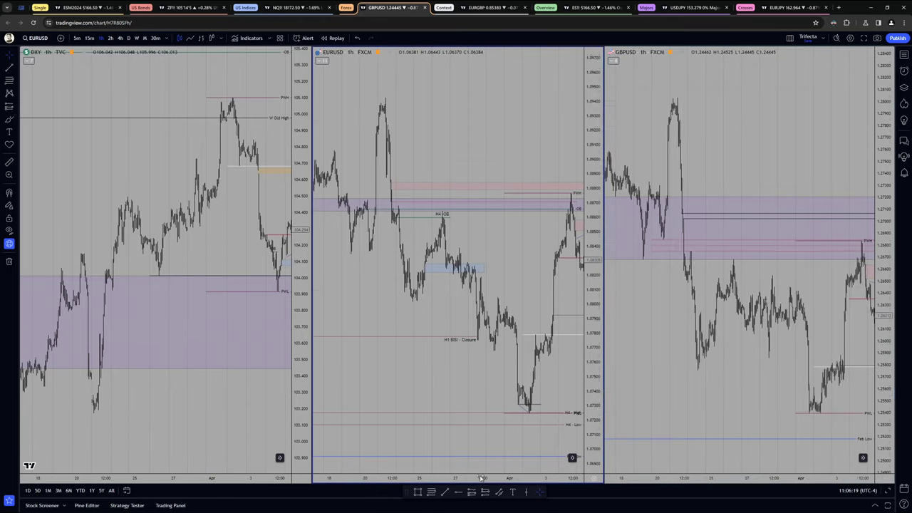
pyautogui.moveTo(459, 184); pyautogui.dragTo(494, 184)
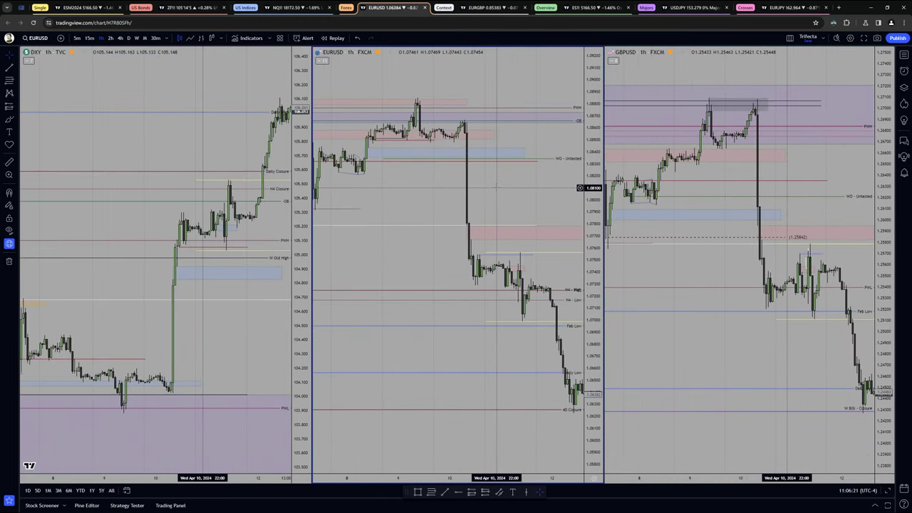
pyautogui.keyDown('alt'); pyautogui.click(497, 187); pyautogui.keyUp('alt')
pyautogui.moveTo(883, 299); pyautogui.dragTo(744, 325)
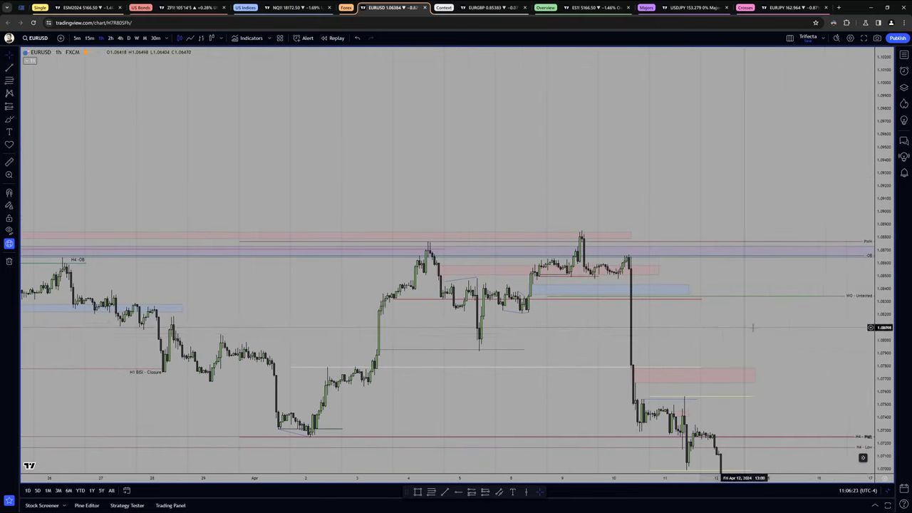
pyautogui.moveTo(883, 353); pyautogui.dragTo(790, 264)
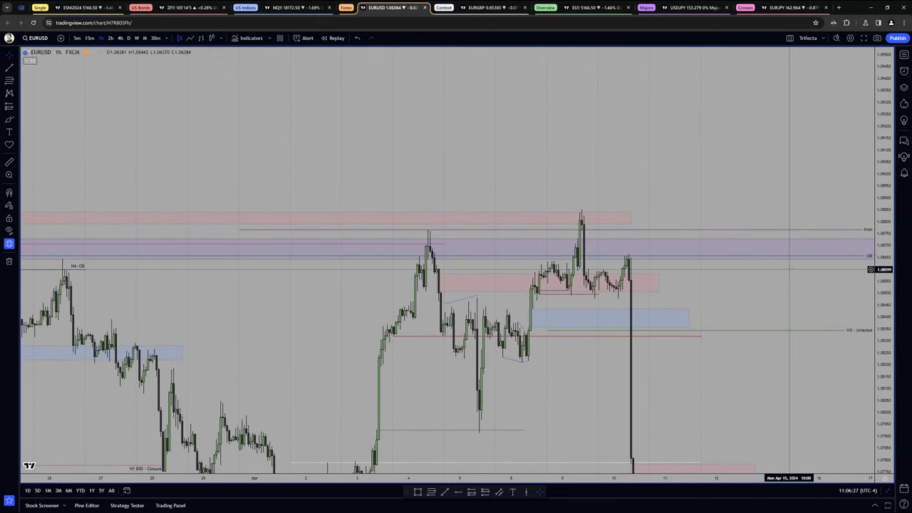
pyautogui.moveTo(704, 287); pyautogui.dragTo(708, 279)
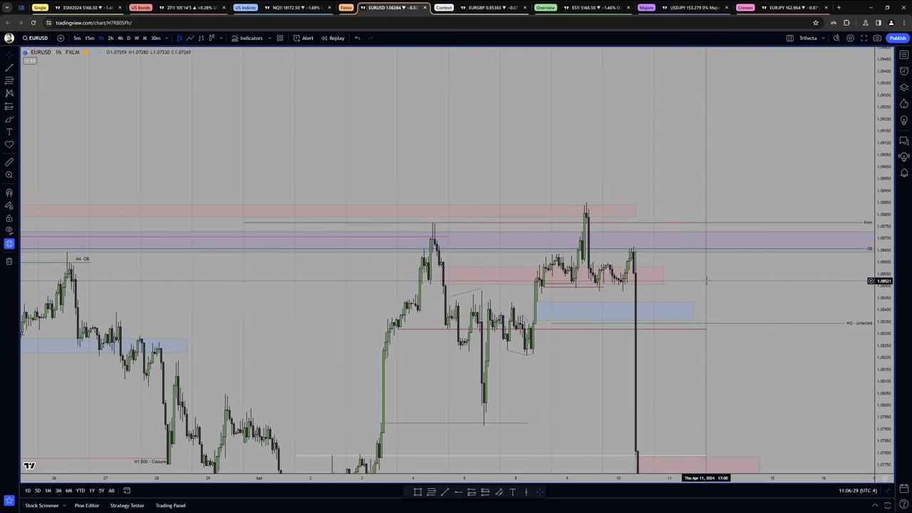
pyautogui.scroll(1, 706, 280)
# Inspect the purple order block zone on the weekly timeframe and return the EURUSD chart to 1 hour
pyautogui.click(655, 238)
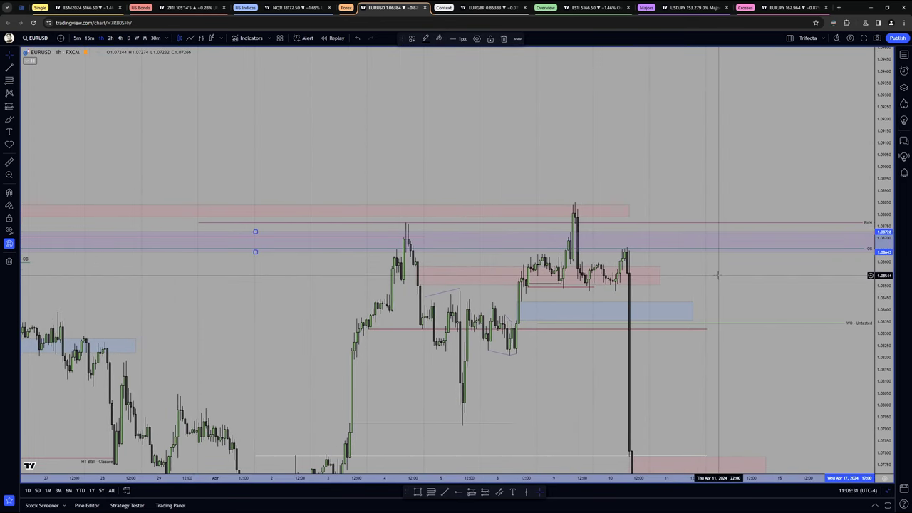
pyautogui.click(137, 38)
pyautogui.scroll(3, 787, 280)
pyautogui.click(786, 277)
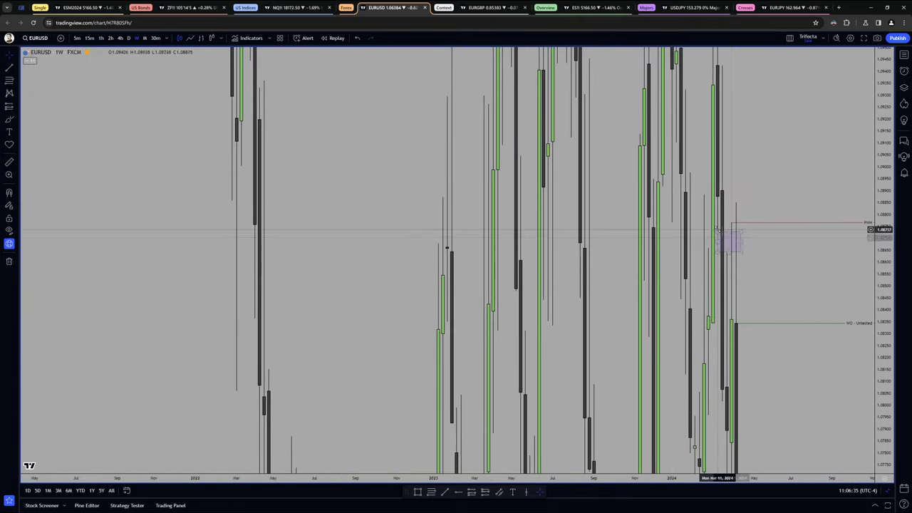
pyautogui.click(101, 38)
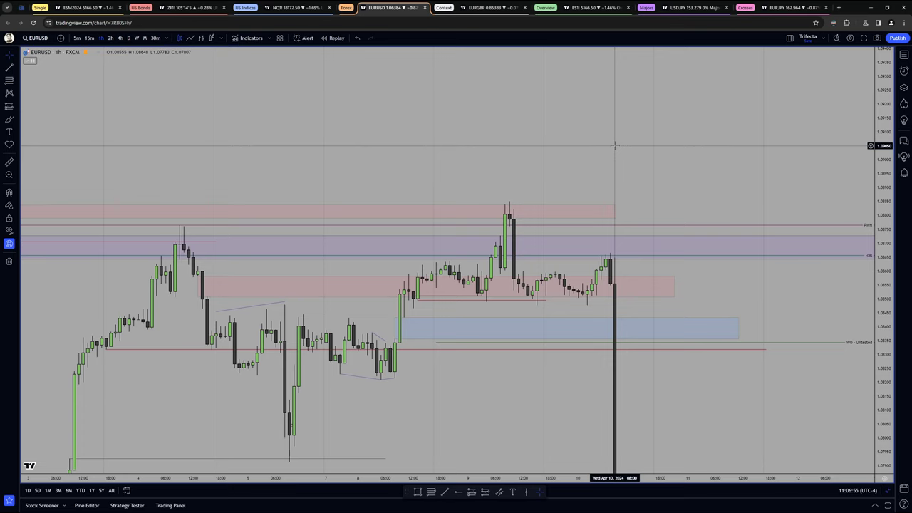
# Examine the 9 and 10 April EURUSD highs against the red zones and the purple order block
pyautogui.moveTo(680, 289); pyautogui.dragTo(688, 267)
pyautogui.moveTo(883, 320); pyautogui.dragTo(883, 264)
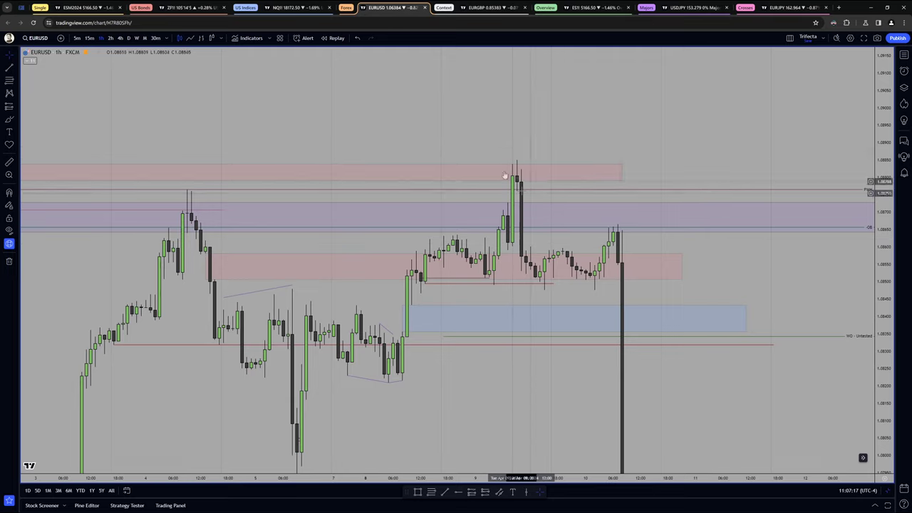
pyautogui.moveTo(550, 142); pyautogui.dragTo(515, 112)
pyautogui.scroll(3, 646, 225)
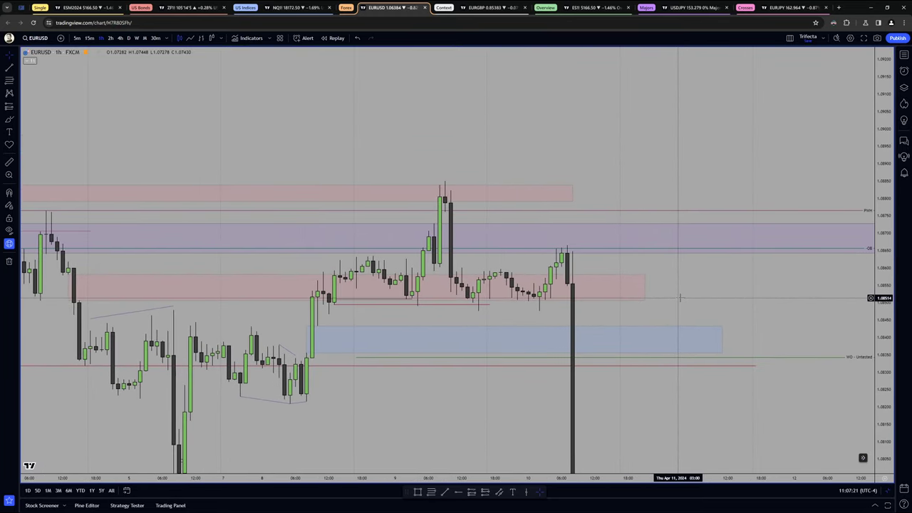
pyautogui.moveTo(881, 319); pyautogui.dragTo(880, 287)
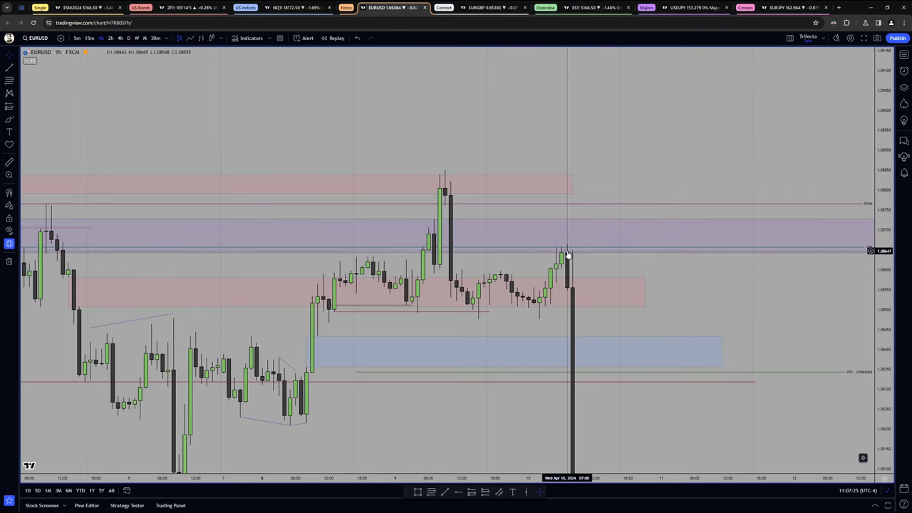
pyautogui.scroll(-5, 506, 165)
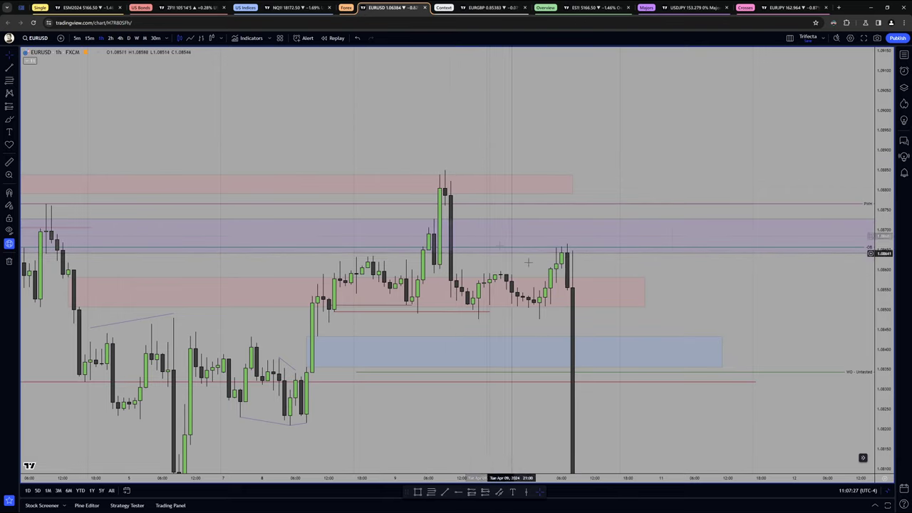
pyautogui.scroll(-2, 792, 289)
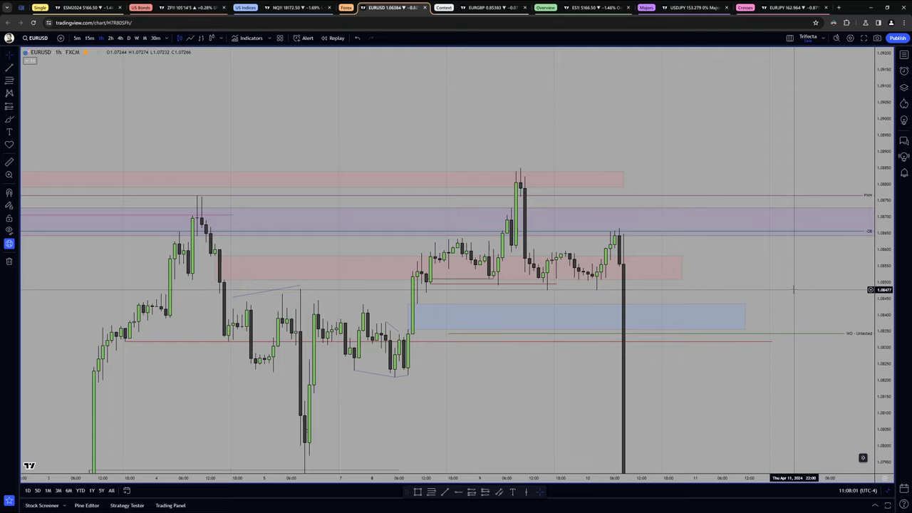
pyautogui.scroll(5, 793, 289)
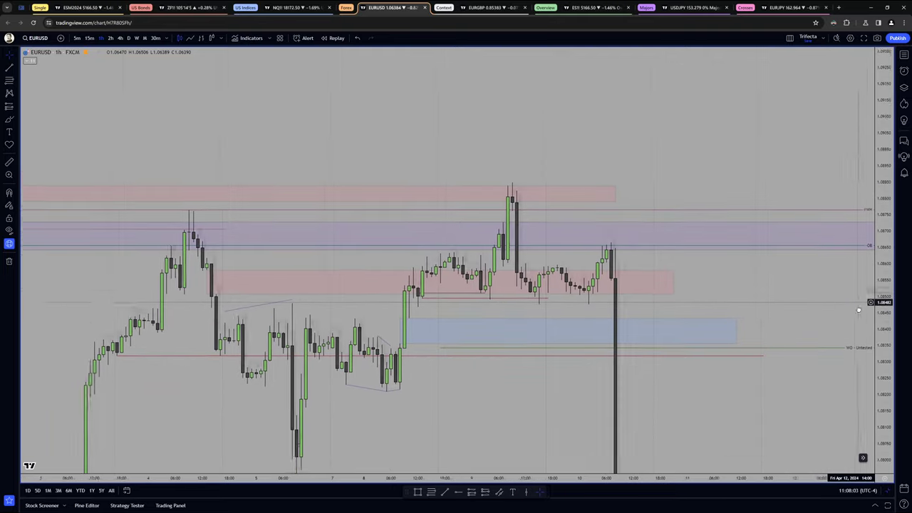
pyautogui.scroll(4, 722, 326)
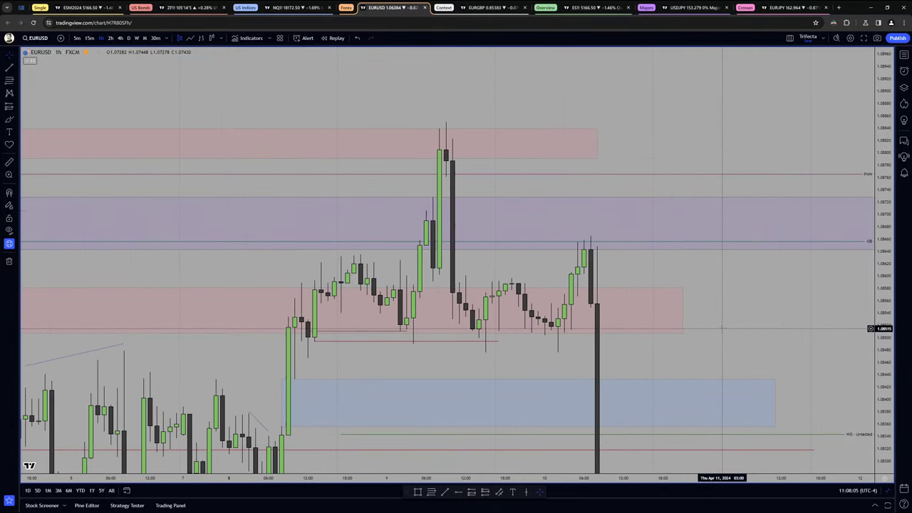
pyautogui.scroll(3, 728, 325)
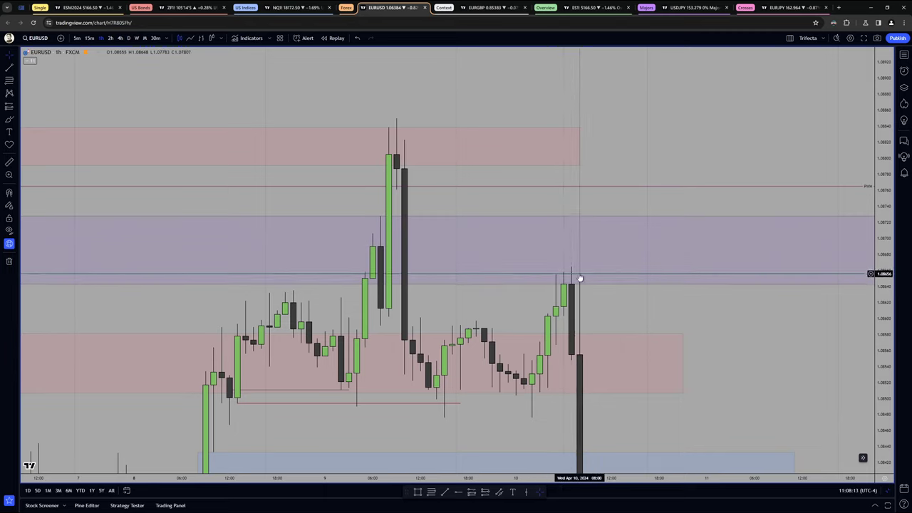
# Reset the EURUSD price scale and examine the 10 April sell-off from the purple order block alongside the early-April rally
pyautogui.moveTo(634, 312); pyautogui.dragTo(628, 183)
pyautogui.moveTo(889, 244); pyautogui.dragTo(892, 412)
pyautogui.doubleClick(892, 412)
pyautogui.scroll(-5, 728, 367)
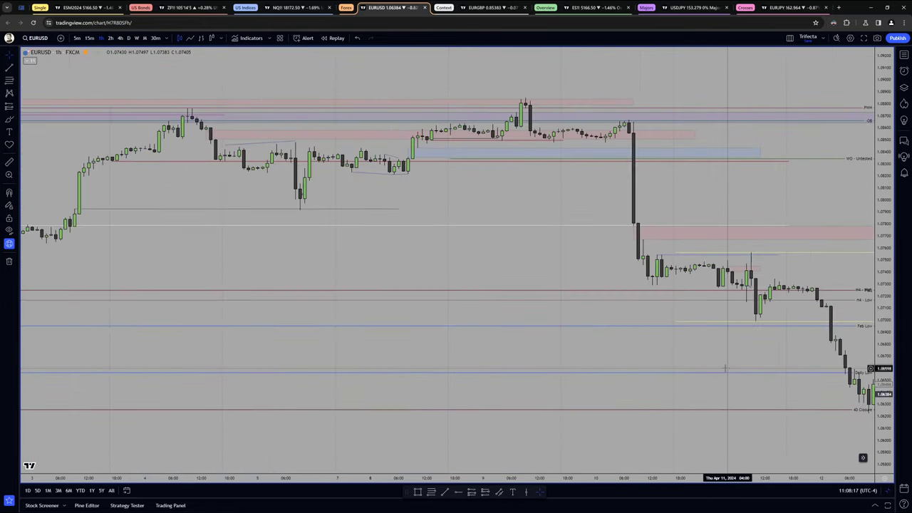
pyautogui.moveTo(883, 372); pyautogui.dragTo(882, 340)
pyautogui.scroll(-4, 855, 324)
pyautogui.moveTo(789, 194); pyautogui.dragTo(739, 368)
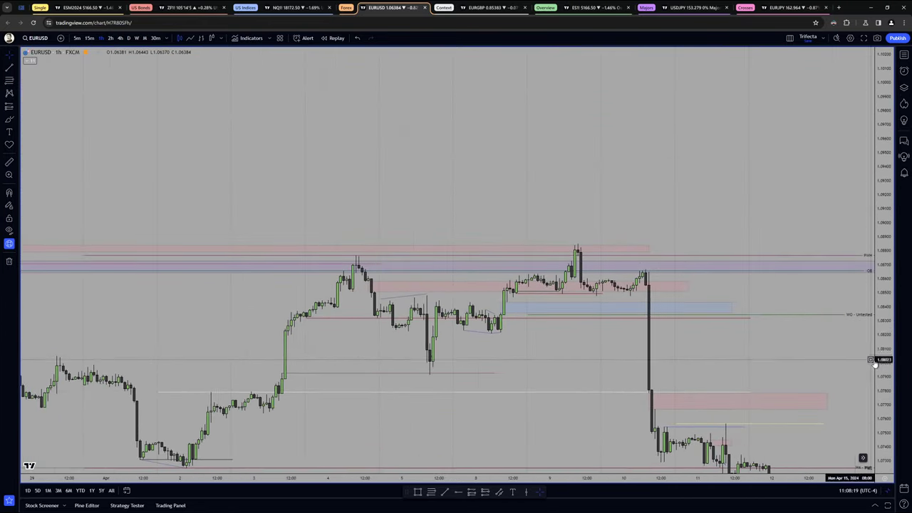
pyautogui.moveTo(884, 396); pyautogui.dragTo(883, 341)
pyautogui.moveTo(795, 379); pyautogui.dragTo(728, 324)
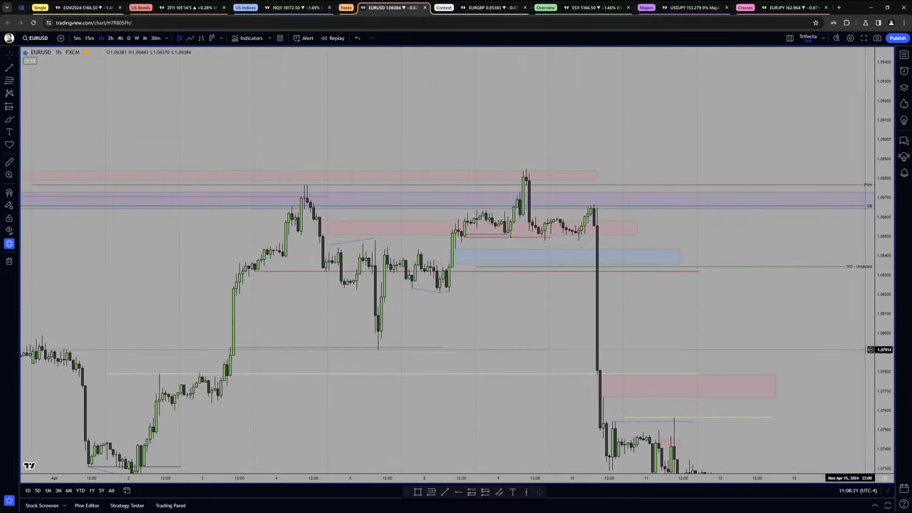
pyautogui.moveTo(883, 351); pyautogui.dragTo(884, 293)
pyautogui.moveTo(825, 305); pyautogui.dragTo(812, 315)
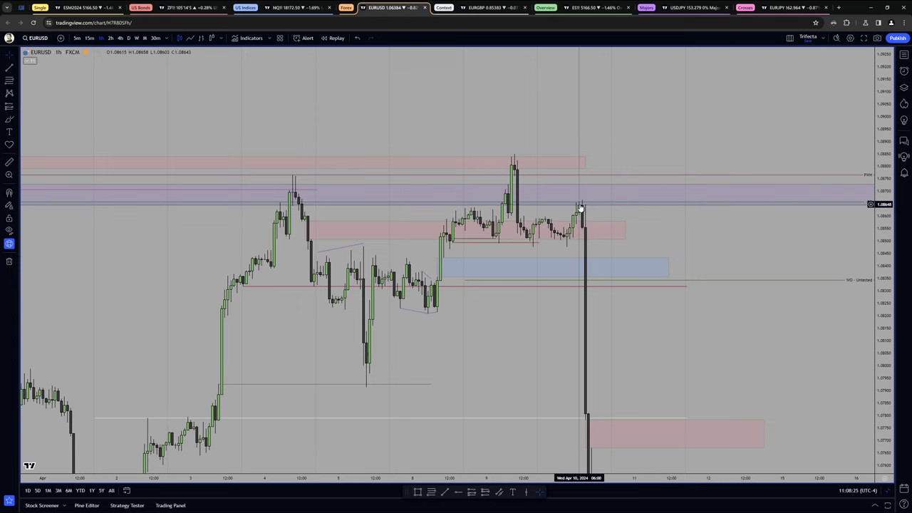
# Highlight the blue zone that starts on 8 April and examine the price swings between 2 and 12 April around it
pyautogui.click(452, 261)
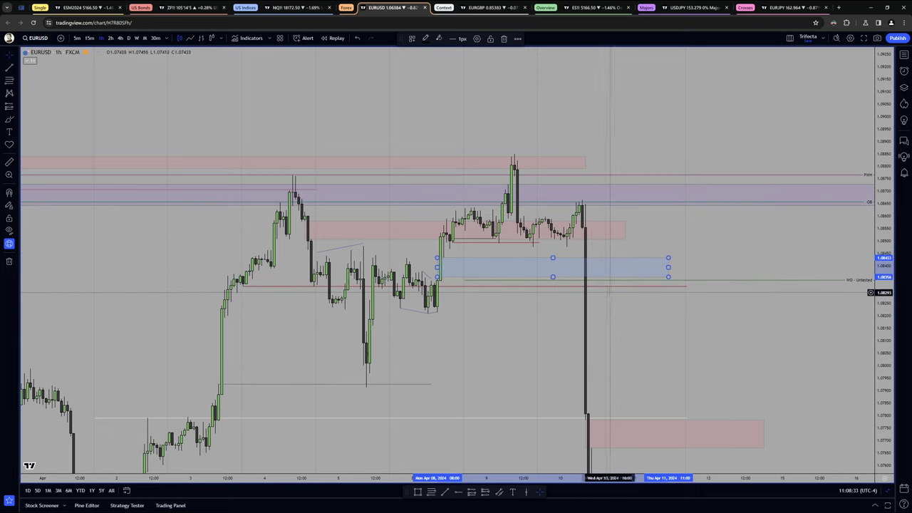
pyautogui.moveTo(375, 386); pyautogui.dragTo(369, 320)
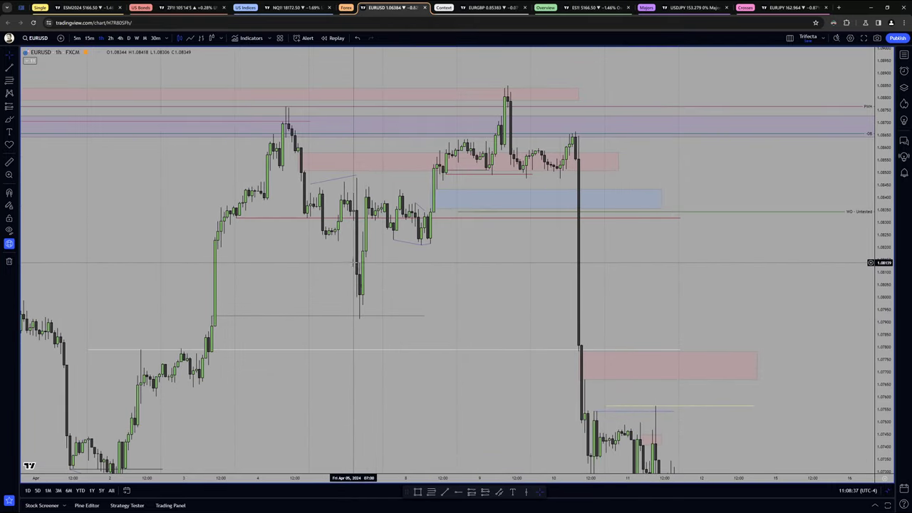
pyautogui.scroll(-2, 855, 313)
pyautogui.moveTo(882, 315); pyautogui.dragTo(882, 373)
pyautogui.moveTo(838, 311); pyautogui.dragTo(786, 303)
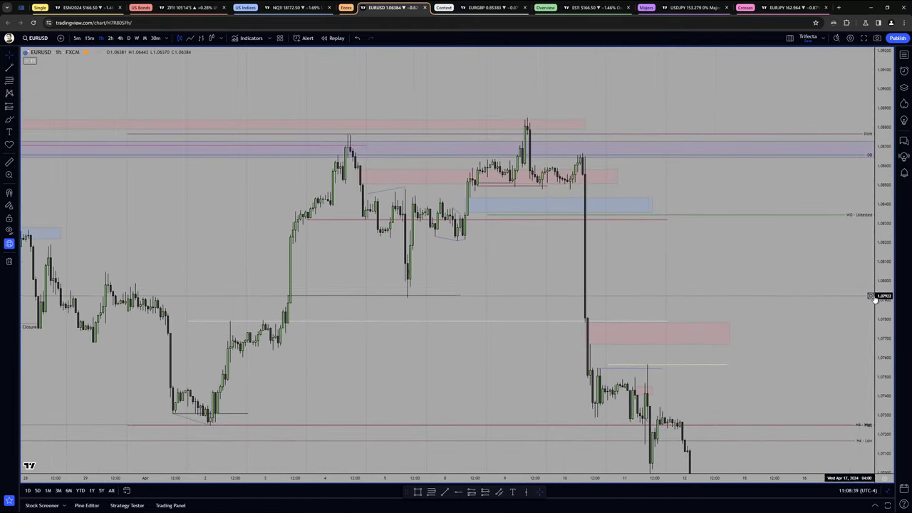
pyautogui.moveTo(882, 297); pyautogui.dragTo(882, 308)
pyautogui.moveTo(819, 295); pyautogui.dragTo(819, 288)
pyautogui.moveTo(884, 302); pyautogui.dragTo(883, 316)
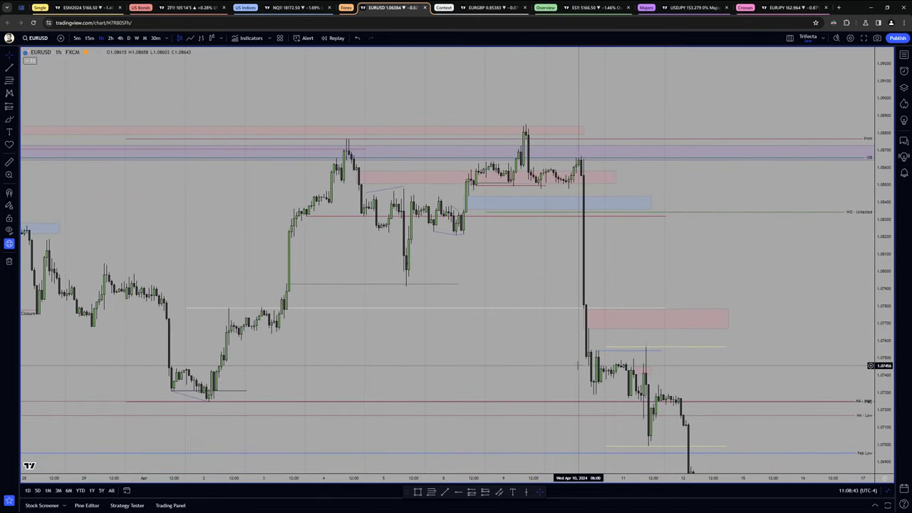
pyautogui.moveTo(739, 258); pyautogui.dragTo(747, 298)
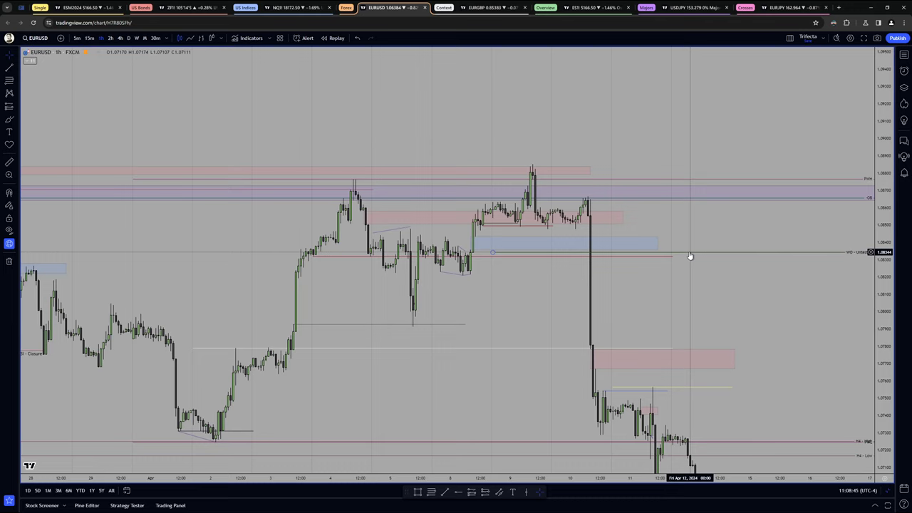
# Highlight the WO - Untested line and examine the 10 April drop through it and the highs before it
pyautogui.click(689, 253)
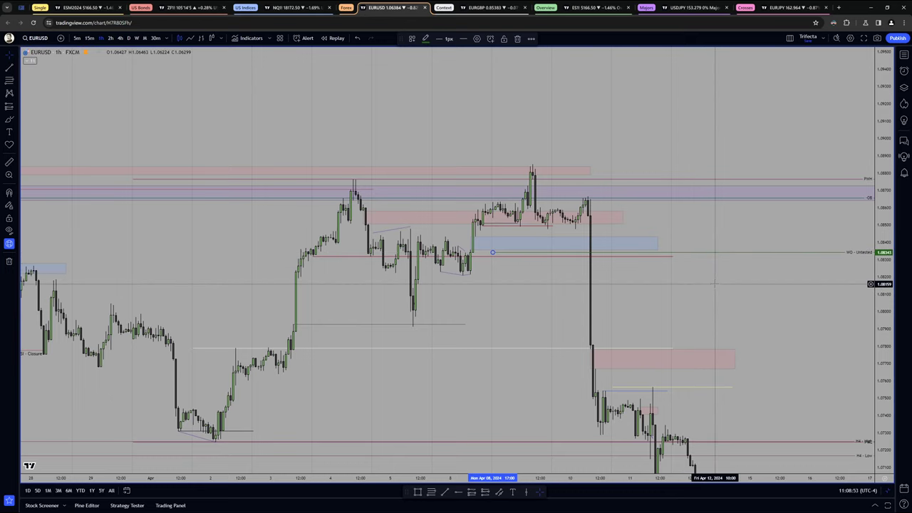
pyautogui.click(602, 237)
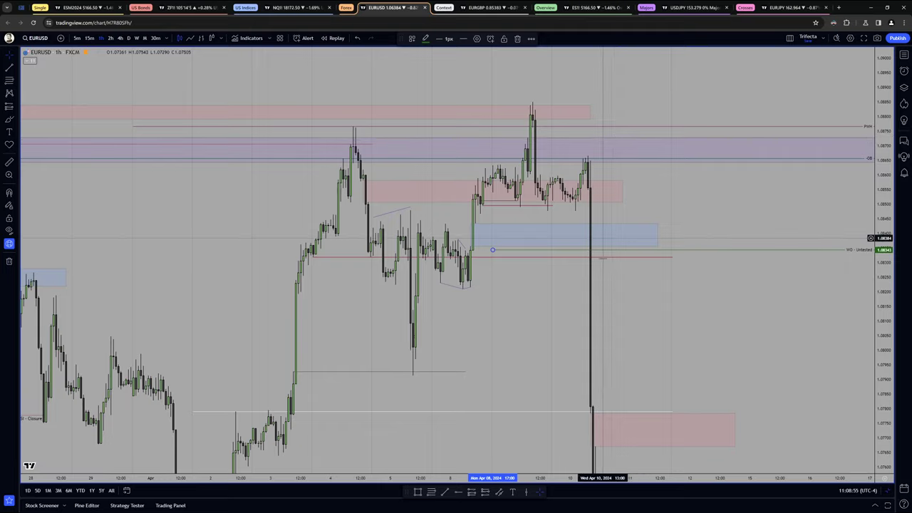
pyautogui.moveTo(619, 345); pyautogui.dragTo(632, 327)
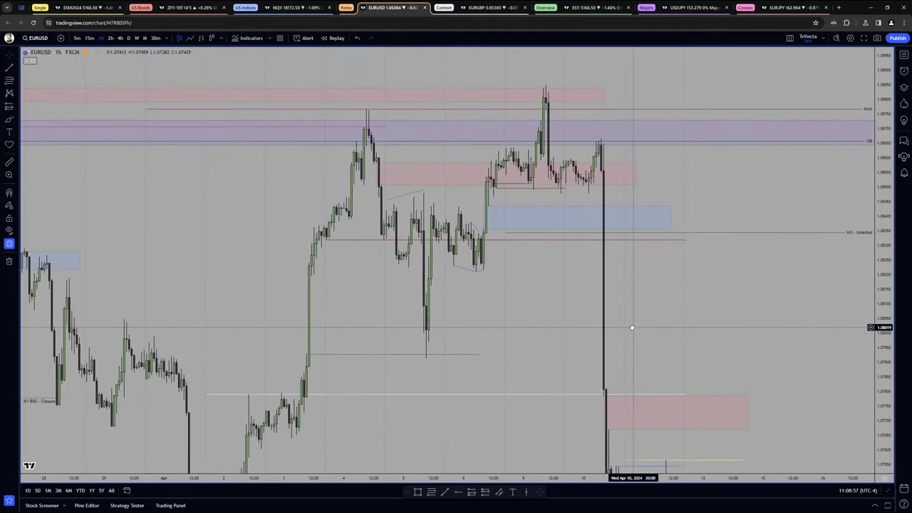
pyautogui.moveTo(652, 180); pyautogui.dragTo(665, 220)
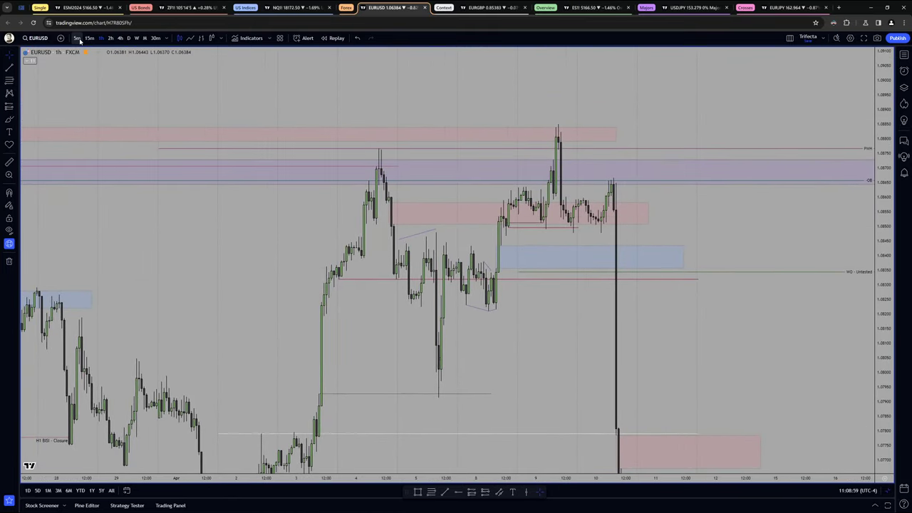
pyautogui.moveTo(720, 216); pyautogui.dragTo(667, 261)
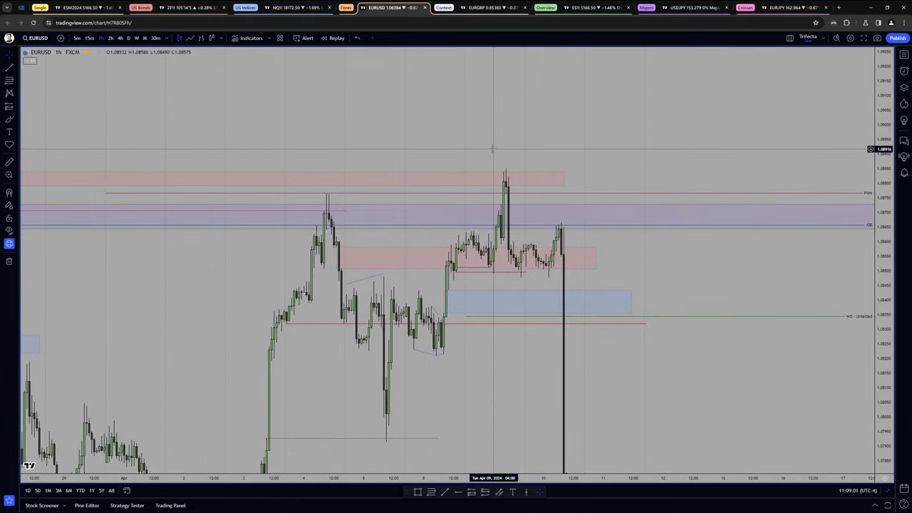
# Restore the three-chart layout and extend the grey box over the 9 and 10 April GBPUSD highs slightly further along 10 April
pyautogui.keyDown('alt'); pyautogui.click(608, 168); pyautogui.keyUp('alt')
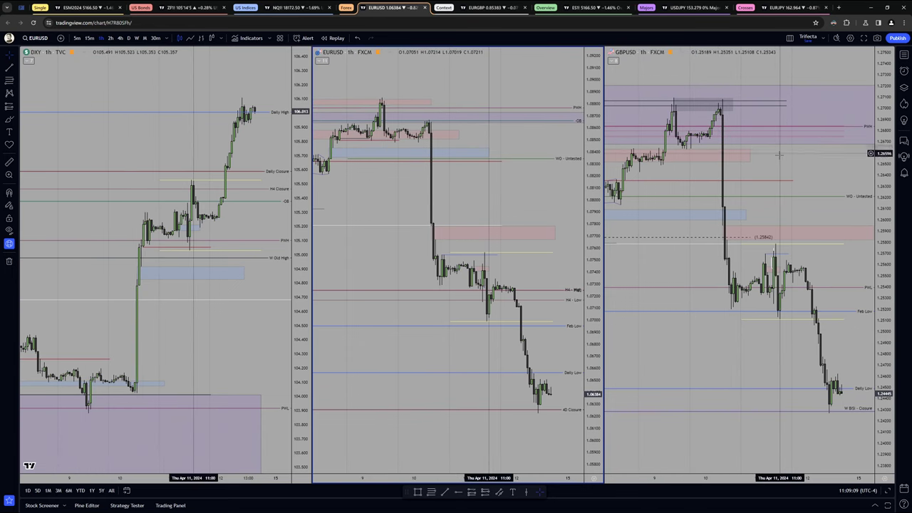
pyautogui.moveTo(779, 154); pyautogui.dragTo(833, 150)
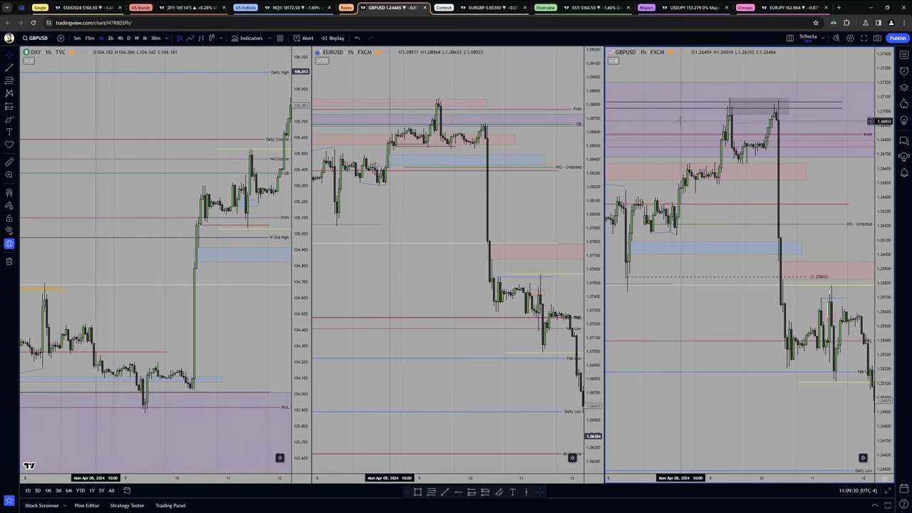
pyautogui.click(789, 105)
pyautogui.moveTo(790, 104); pyautogui.dragTo(798, 106)
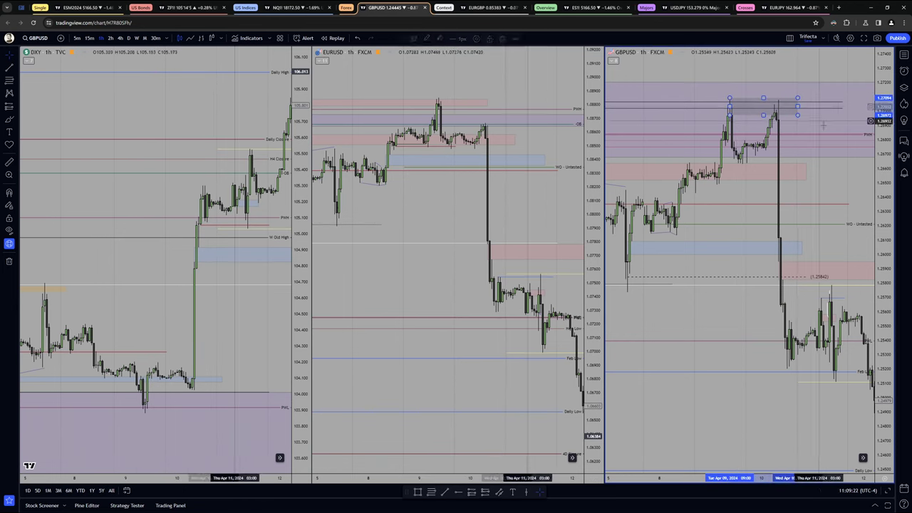
pyautogui.click(847, 176)
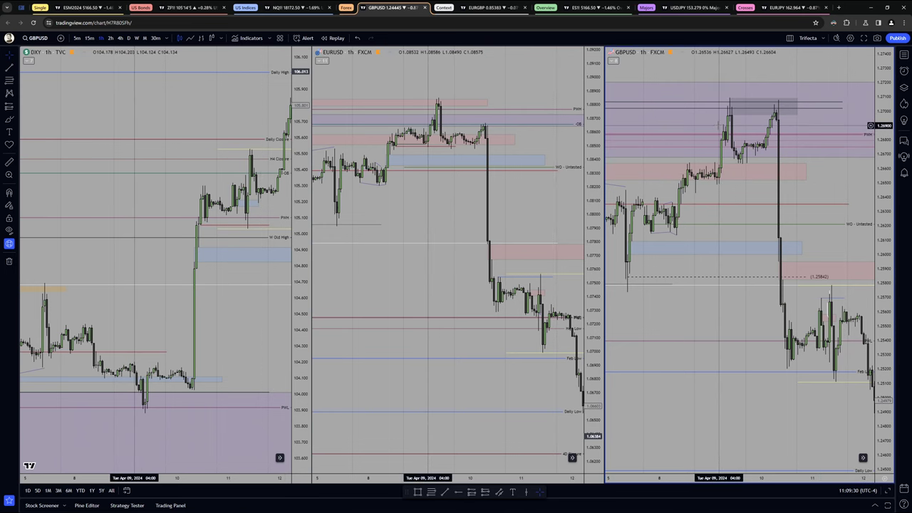
pyautogui.click(730, 112)
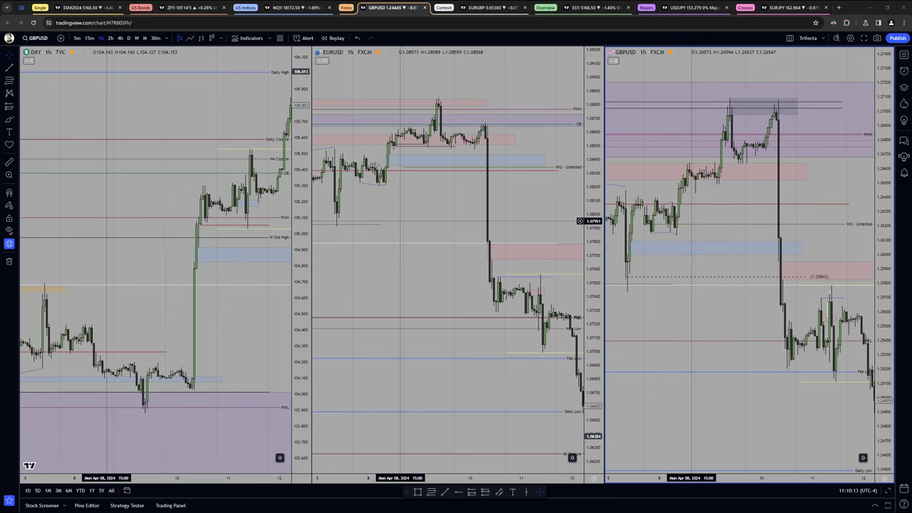
# On the ESM2024 chart, replace the existing drawing with the copied 0.50R Exposure trade screenshot, enlarged over the 11 April price action
pyautogui.hotkey('ctrl', '1')
pyautogui.click(346, 149)
pyautogui.press('Delete')
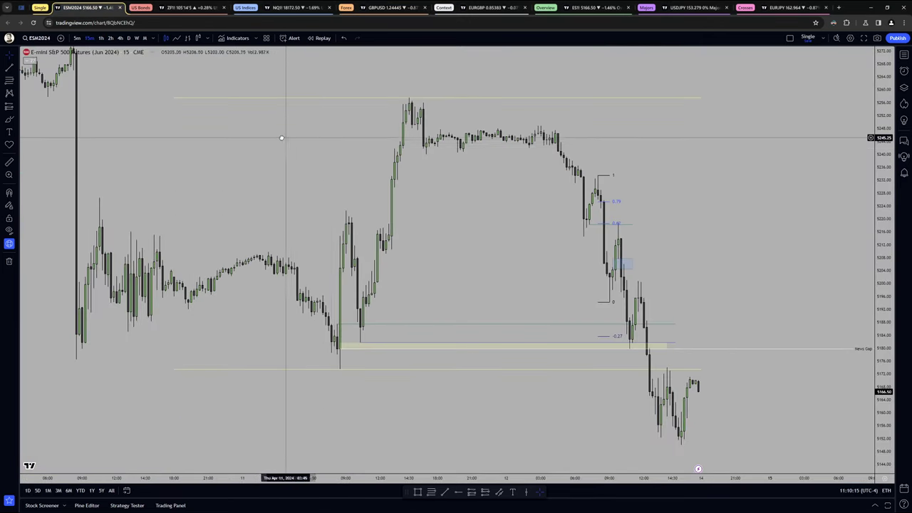
pyautogui.hotkey('ctrl', 'v')
pyautogui.moveTo(413, 220); pyautogui.dragTo(213, 104)
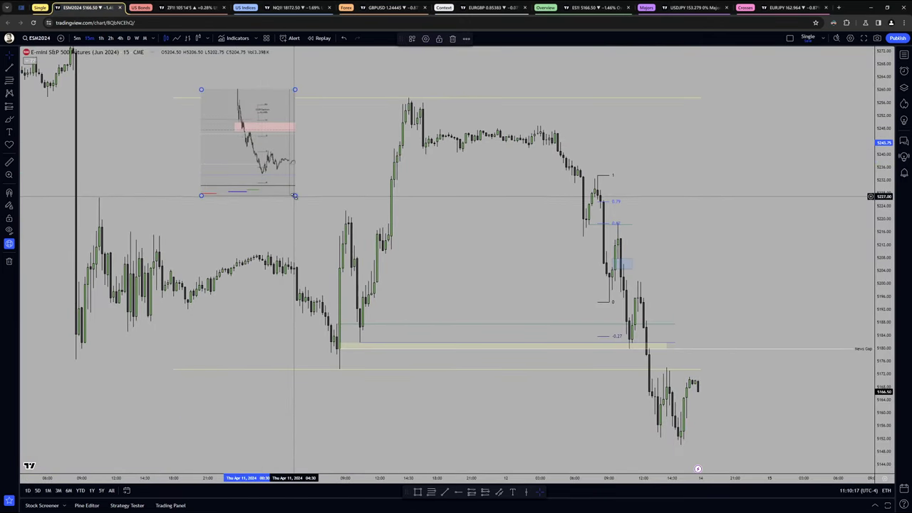
pyautogui.moveTo(295, 193); pyautogui.dragTo(494, 417)
pyautogui.moveTo(430, 297); pyautogui.dragTo(467, 303)
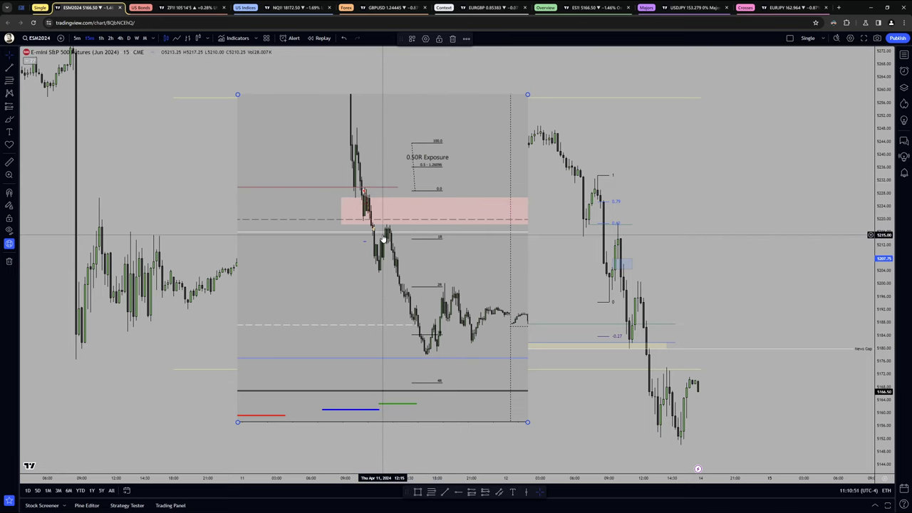
# Return to the forex layout and maximize the GBPUSD chart with its view reset to show April's price action
pyautogui.click(389, 8)
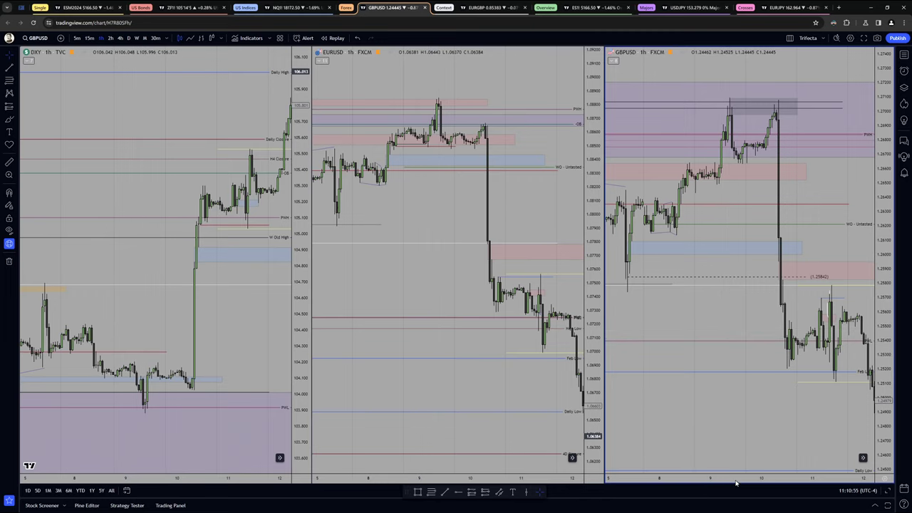
pyautogui.hotkey('alt', 'r')
pyautogui.keyDown('alt'); pyautogui.click(736, 369); pyautogui.keyUp('alt')
pyautogui.moveTo(729, 363); pyautogui.dragTo(652, 364)
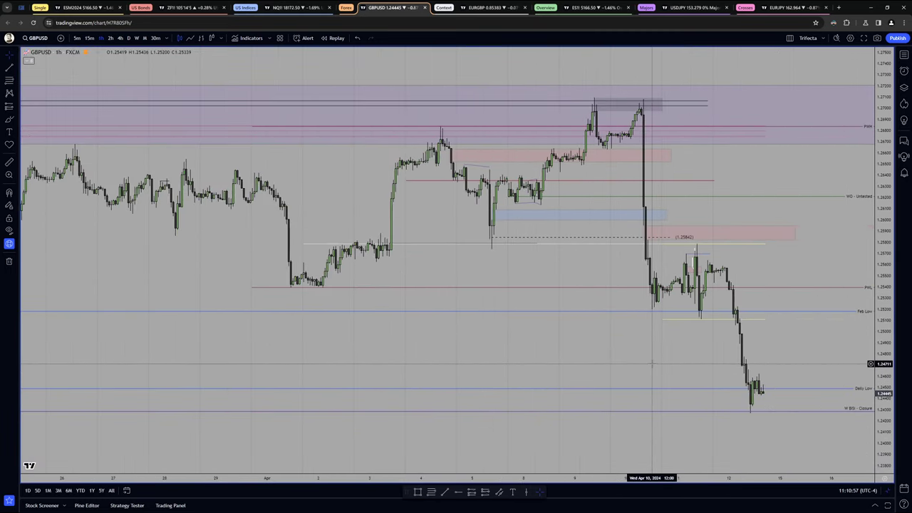
pyautogui.scroll(3, 652, 363)
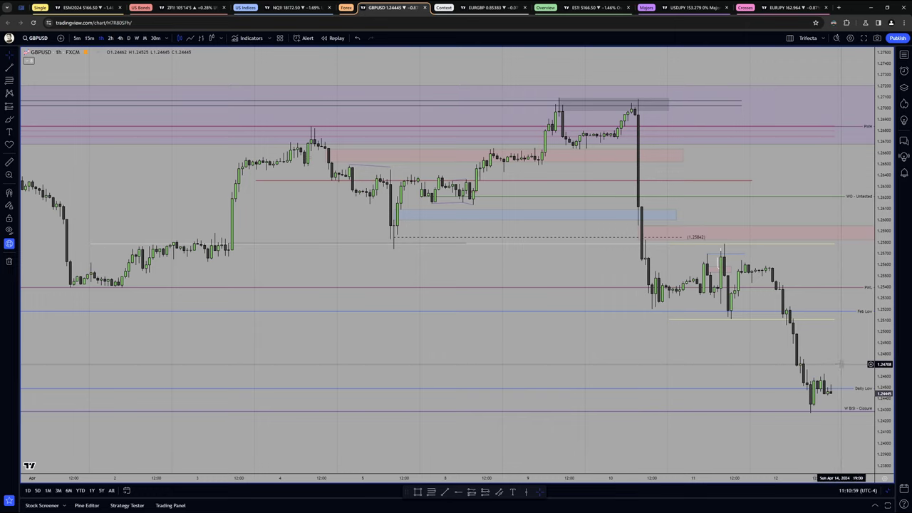
pyautogui.moveTo(883, 368); pyautogui.dragTo(883, 344)
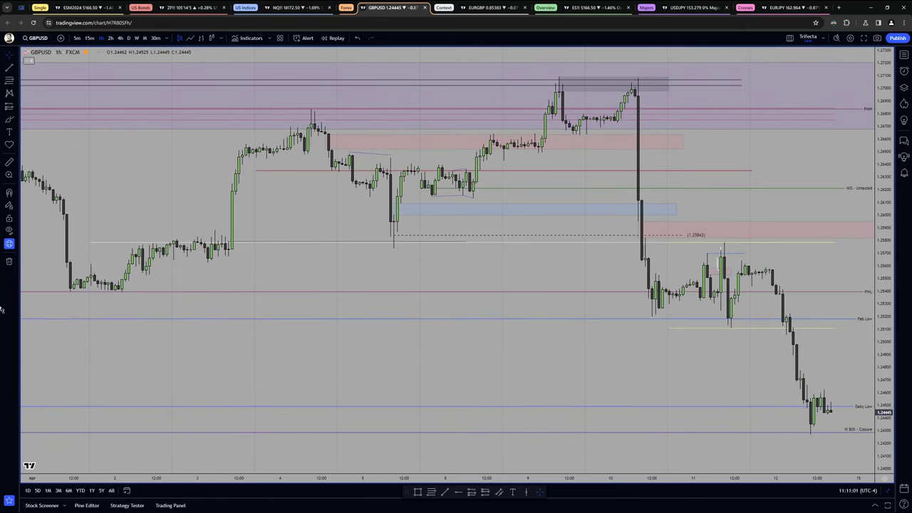
# Examine the 10 April GBPUSD sell-off against the blue zone, the WO - Untested line and the dashed 1.25842 level
pyautogui.click(401, 204)
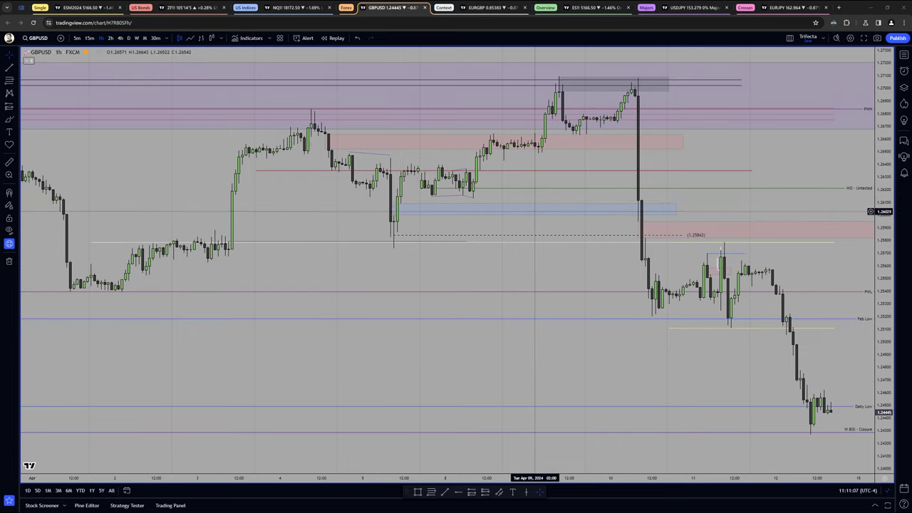
pyautogui.click(540, 211)
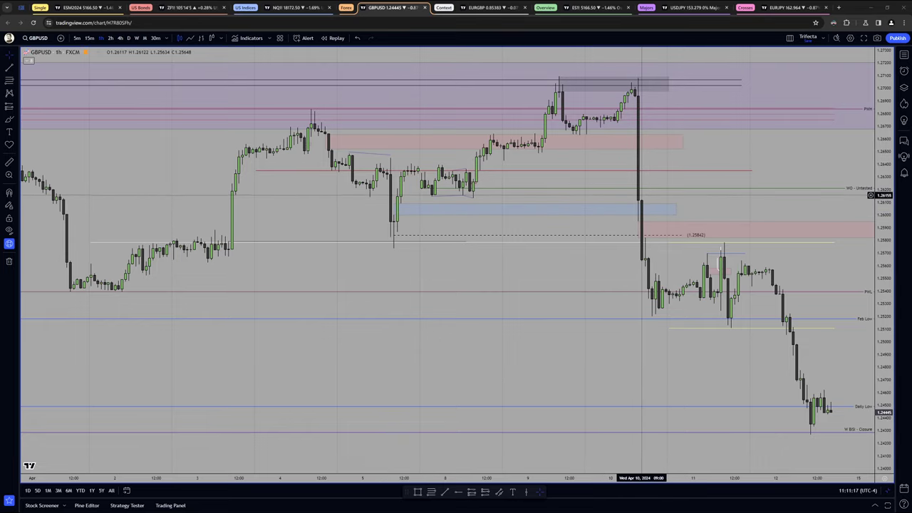
pyautogui.moveTo(855, 215); pyautogui.dragTo(812, 305)
pyautogui.moveTo(883, 299); pyautogui.dragTo(881, 258)
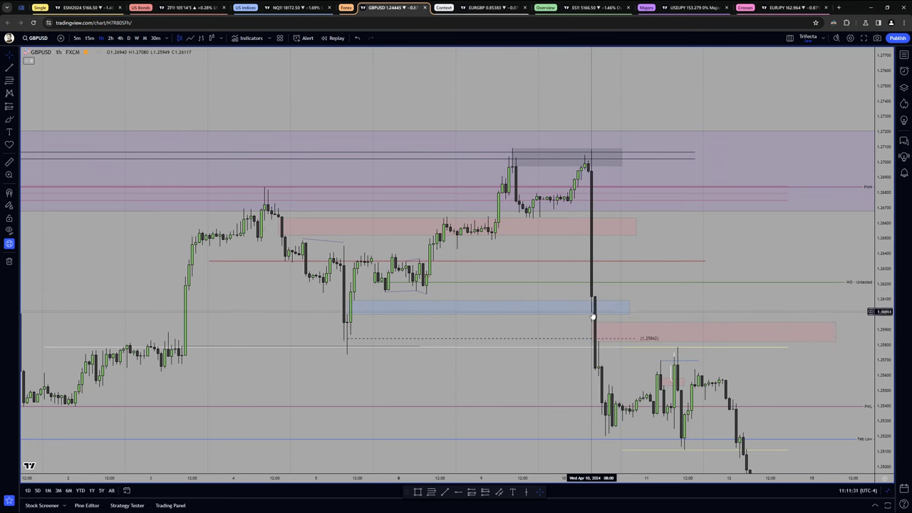
pyautogui.moveTo(607, 293); pyautogui.dragTo(618, 277)
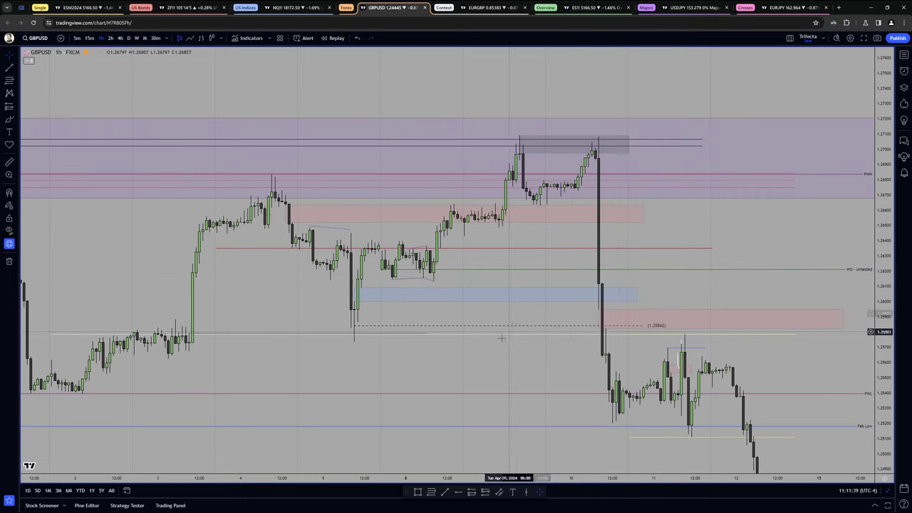
pyautogui.moveTo(485, 353); pyautogui.dragTo(497, 315)
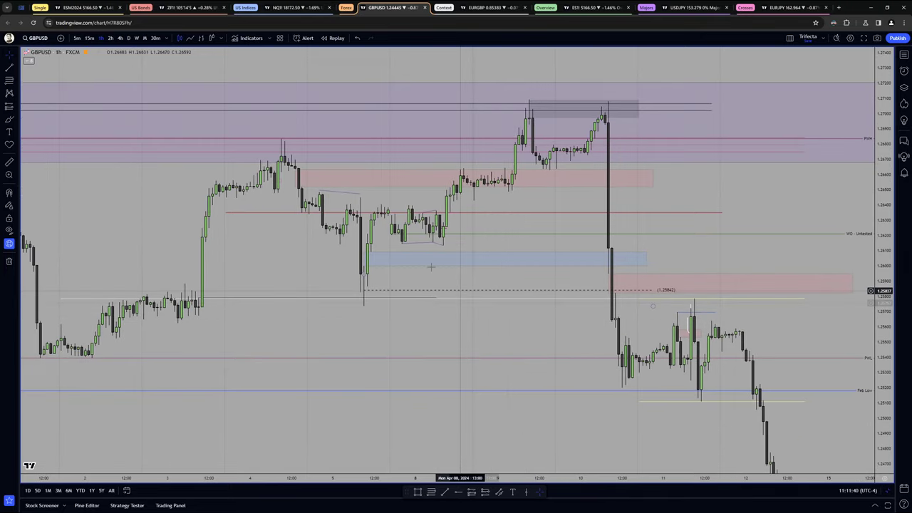
# Set GBPUSD to the 5-minute timeframe and examine the 10 April New York drop through the H1 BISI and red zone
pyautogui.click(77, 39)
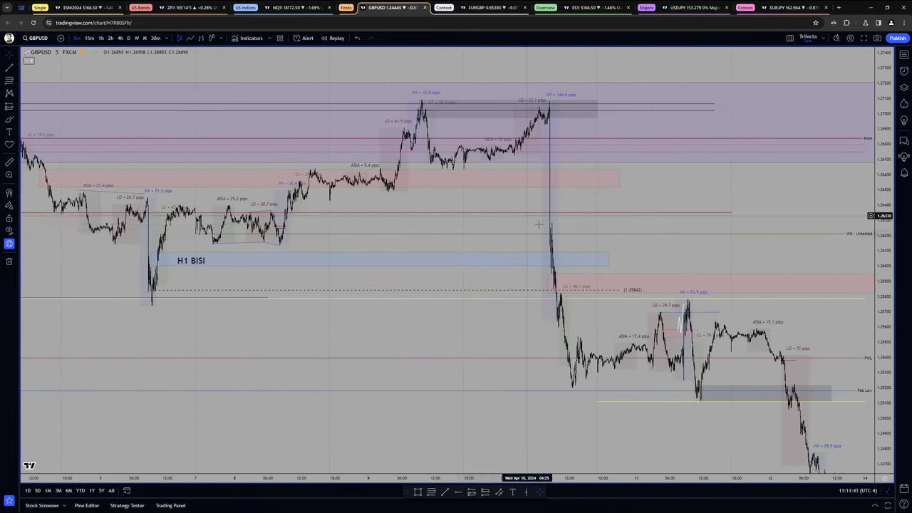
pyautogui.scroll(1, 463, 285)
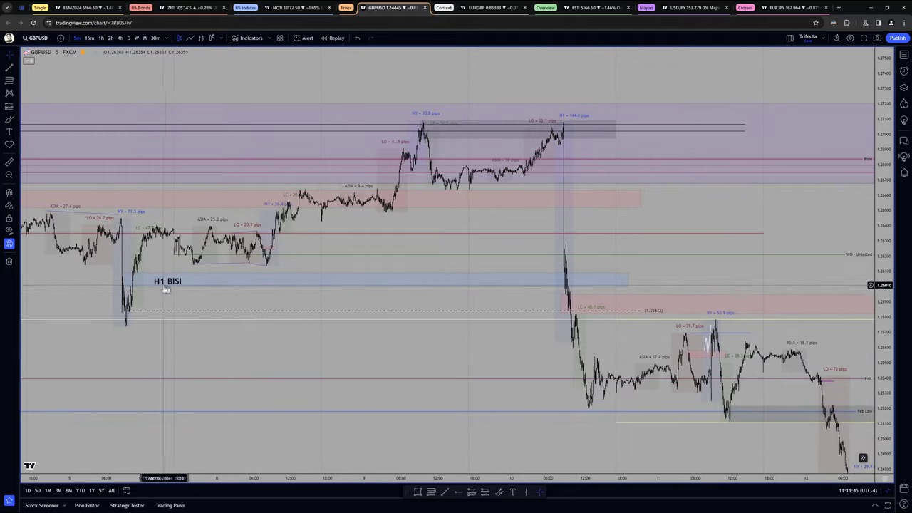
pyautogui.scroll(10, 584, 342)
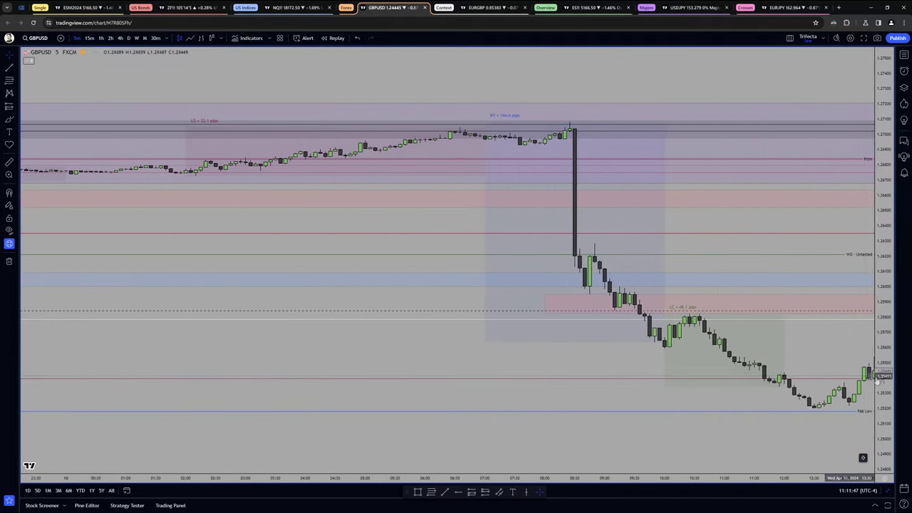
pyautogui.scroll(3, 745, 321)
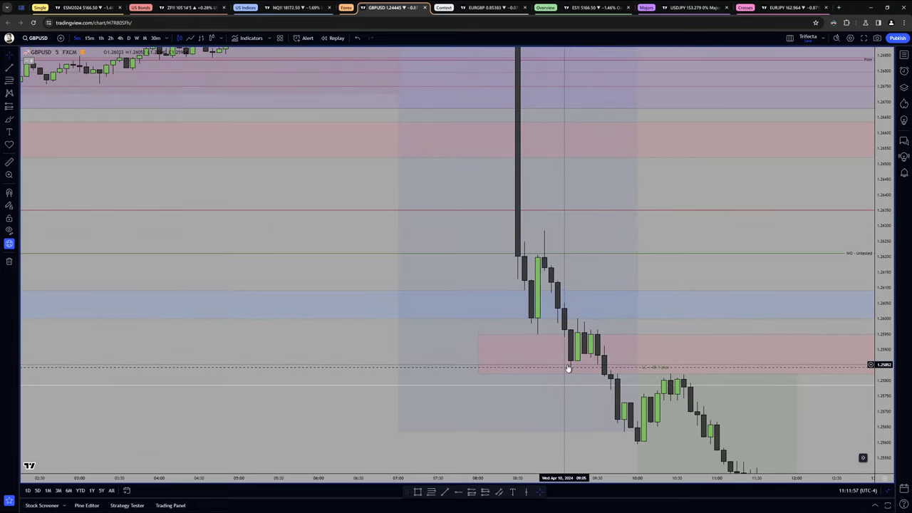
pyautogui.moveTo(566, 368); pyautogui.dragTo(444, 328)
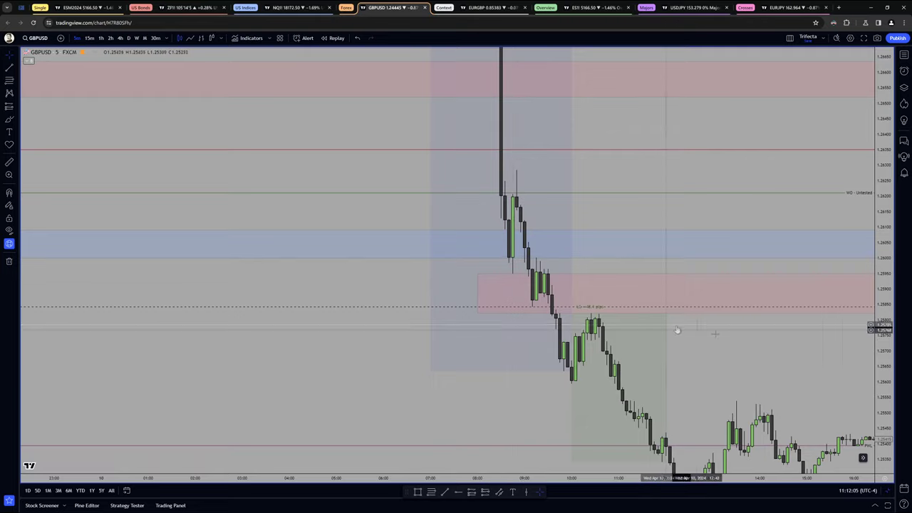
pyautogui.moveTo(880, 381); pyautogui.dragTo(876, 270)
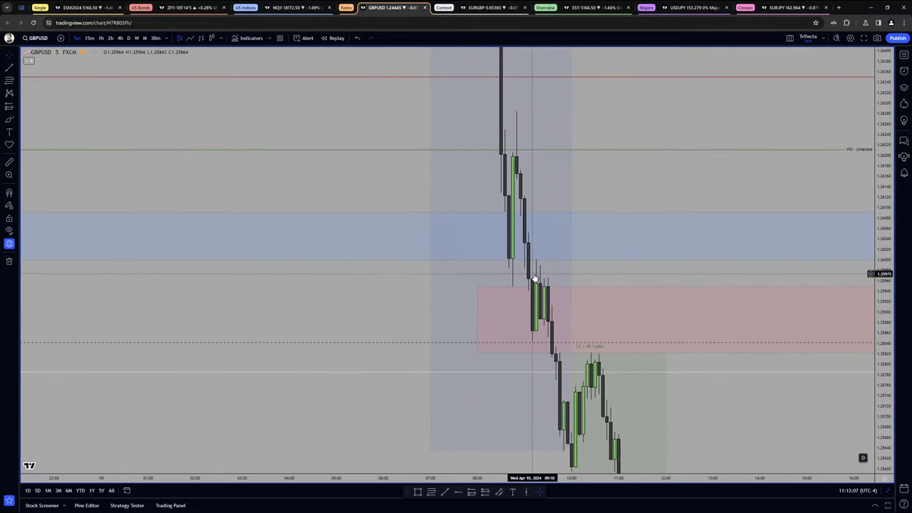
# Highlight the blue H1 BISI zone and trace it and the dashed 1.25842 level back to the 5 April low
pyautogui.click(555, 261)
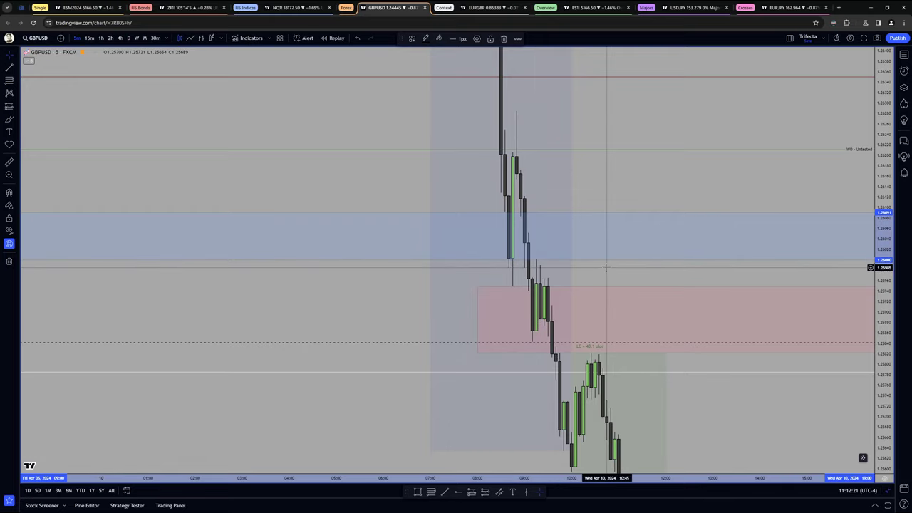
pyautogui.click(608, 268)
pyautogui.scroll(-3, 547, 255)
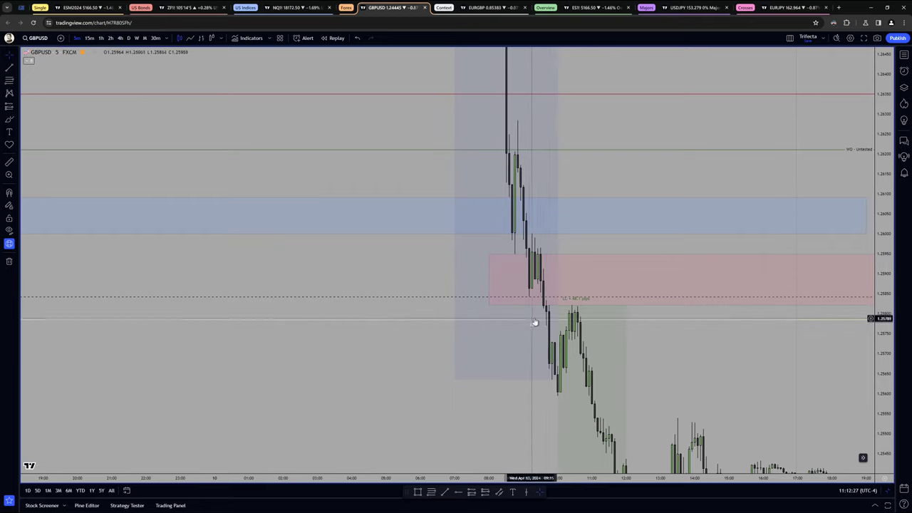
pyautogui.hscroll(-5, 456, 352)
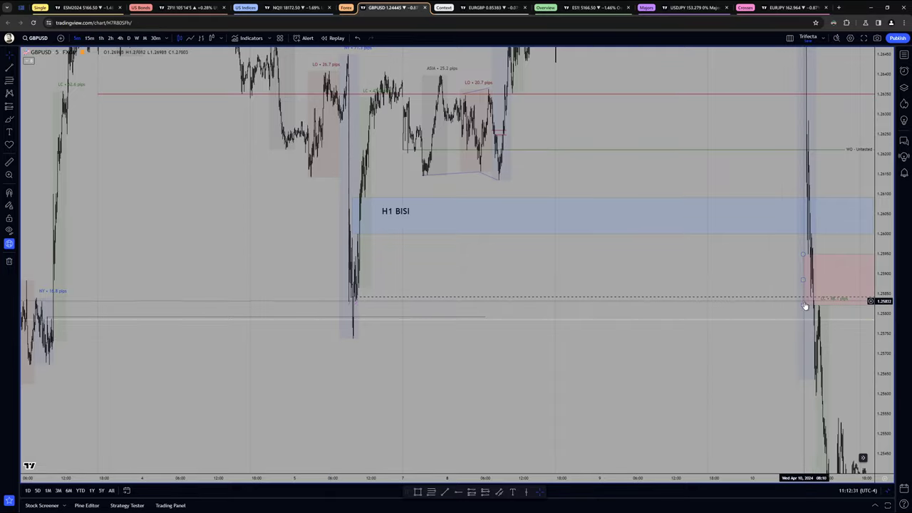
pyautogui.moveTo(753, 476); pyautogui.dragTo(654, 474)
pyautogui.scroll(8, 653, 474)
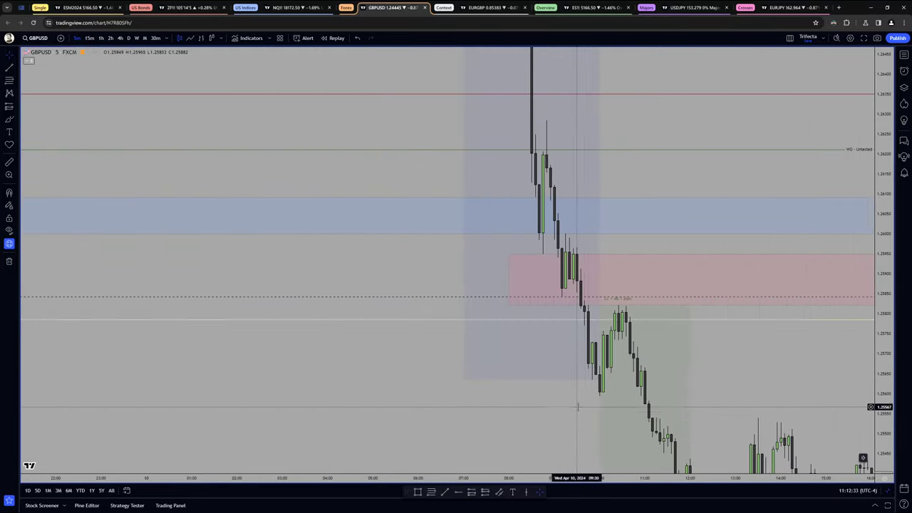
# Examine the 10 April retracement up to the red zone after 10:00 and the decline from it towards the Feb Low line
pyautogui.moveTo(833, 376); pyautogui.dragTo(833, 326)
pyautogui.scroll(1, 833, 326)
pyautogui.moveTo(882, 369); pyautogui.dragTo(883, 320)
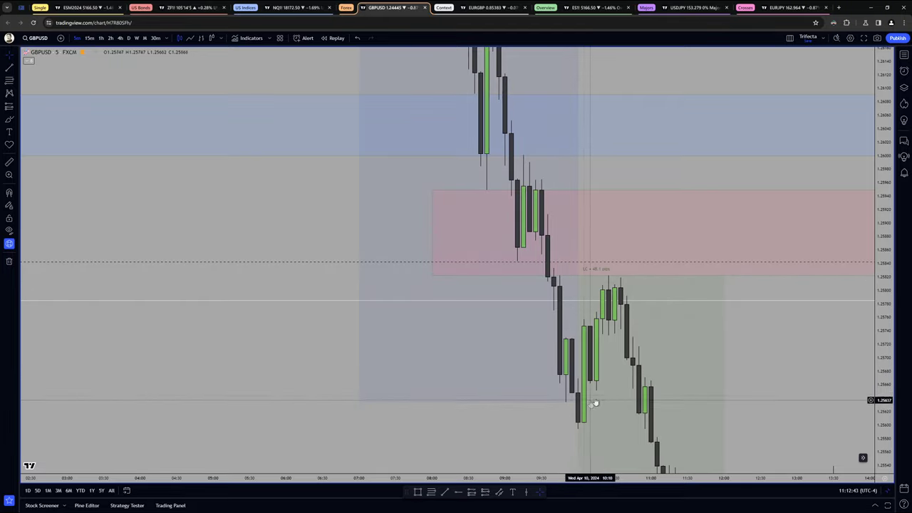
pyautogui.scroll(-4, 624, 398)
pyautogui.moveTo(792, 382); pyautogui.dragTo(676, 310)
pyautogui.moveTo(883, 317); pyautogui.dragTo(882, 433)
pyautogui.scroll(-2, 861, 415)
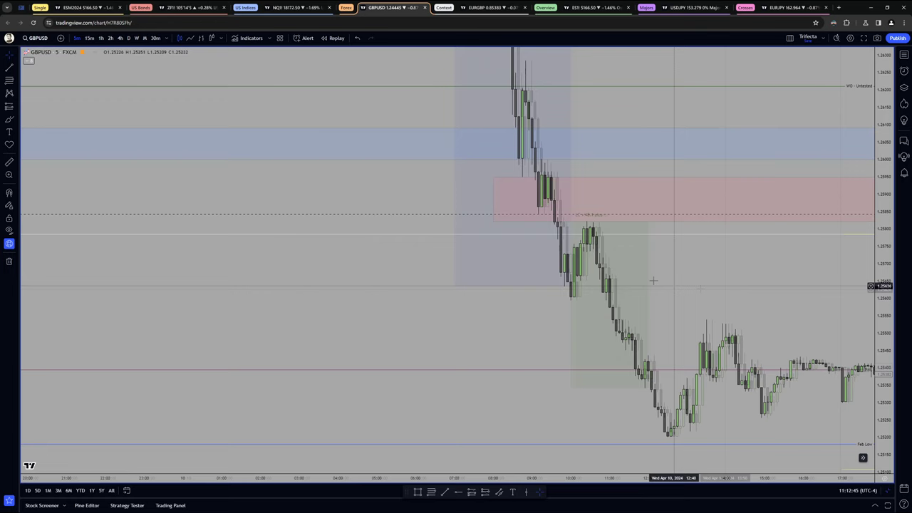
pyautogui.moveTo(476, 307); pyautogui.dragTo(426, 313)
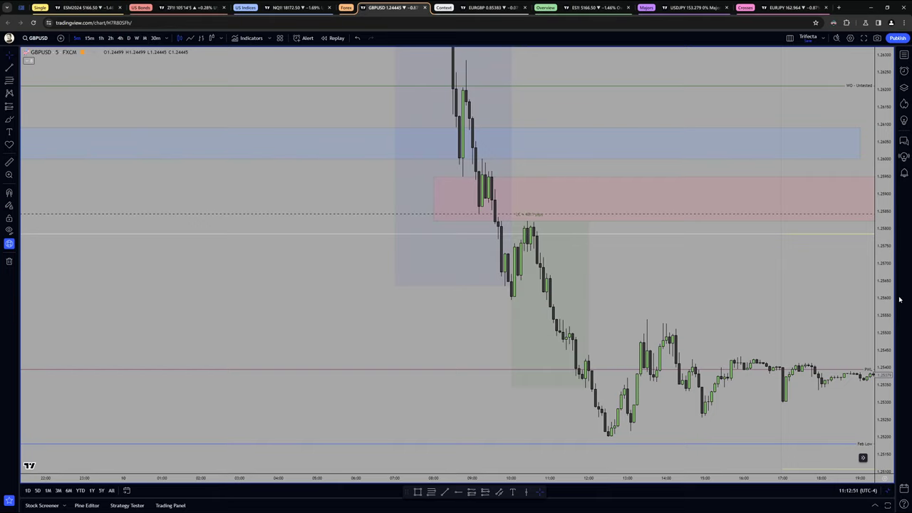
# Paste the copied 0.50R Exposure trade screenshot onto the 5-minute GBPUSD chart, enlarge it to review the trade, and delete it
pyautogui.scroll(-6, 656, 346)
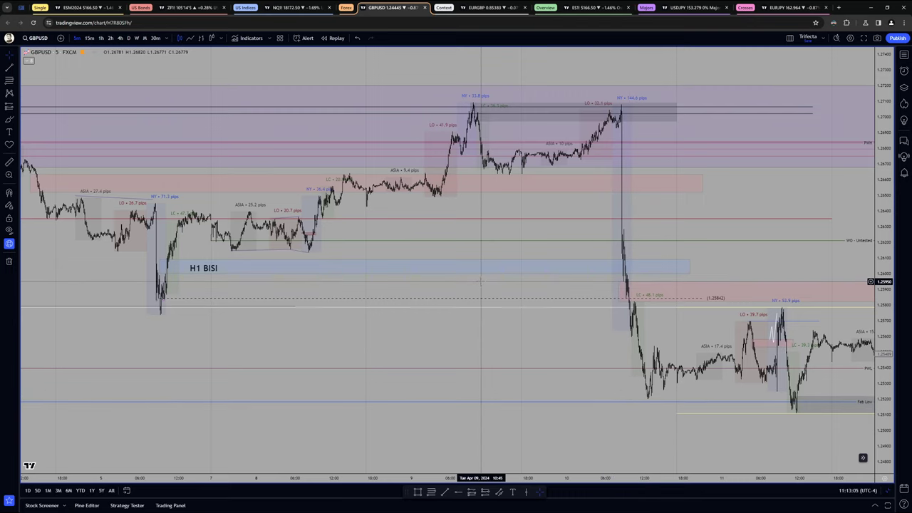
pyautogui.scroll(3, 442, 343)
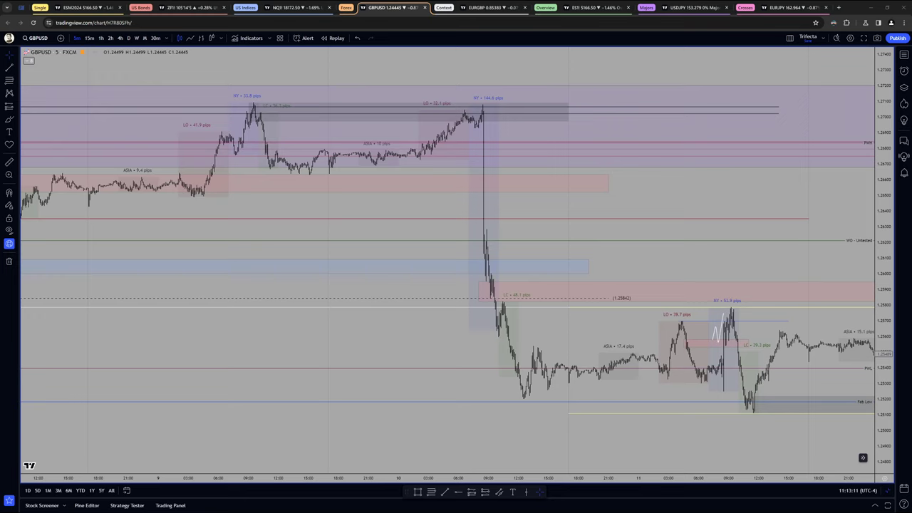
pyautogui.hotkey('ctrl', 'v')
pyautogui.moveTo(421, 293); pyautogui.dragTo(156, 188)
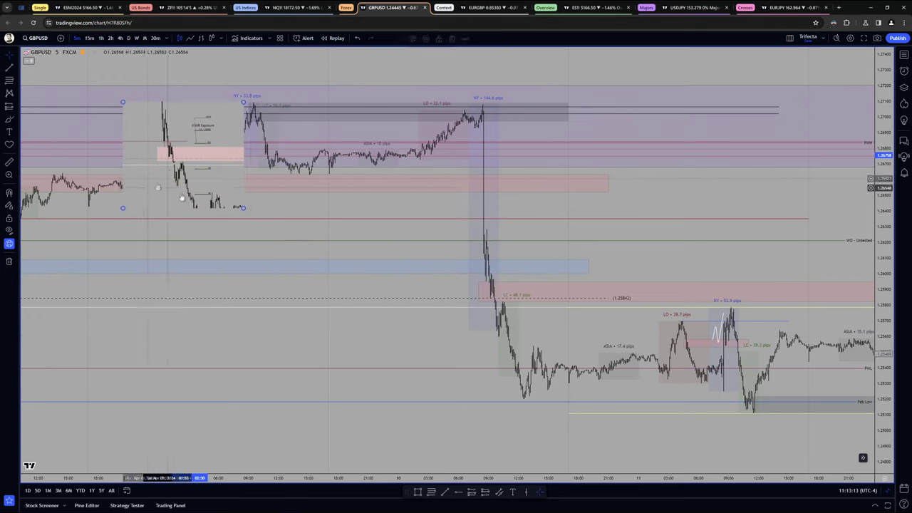
pyautogui.moveTo(243, 208); pyautogui.dragTo(419, 364)
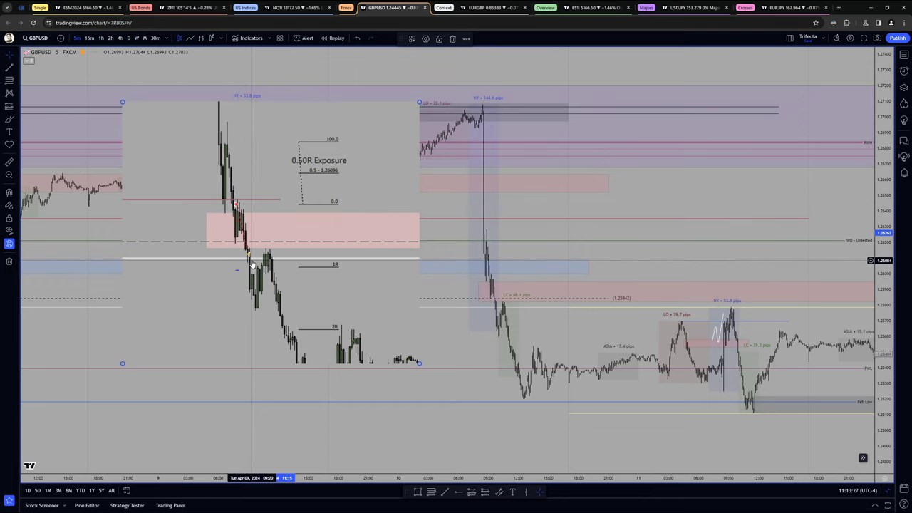
pyautogui.press('Delete')
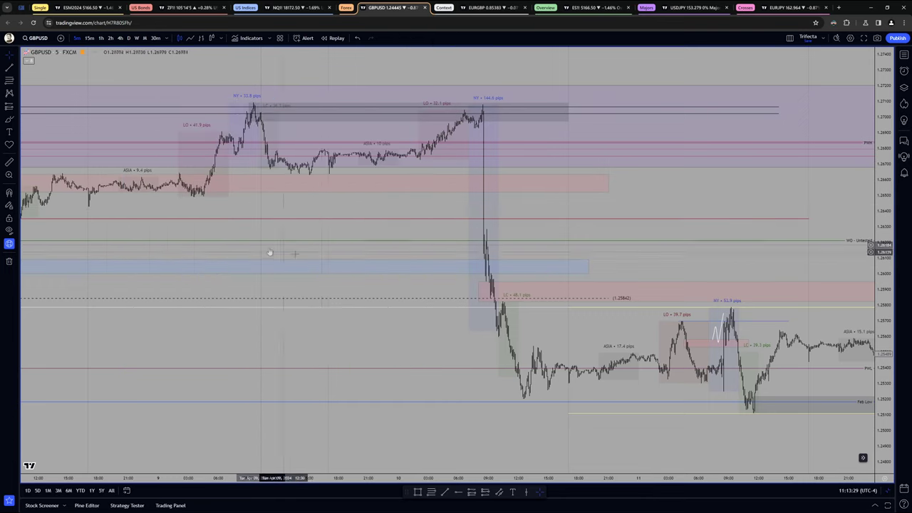
# Examine the 10 April New York decline around 09:15 between the blue and red zones on the 5-minute GBPUSD chart
pyautogui.scroll(4, 508, 310)
pyautogui.scroll(5, 508, 309)
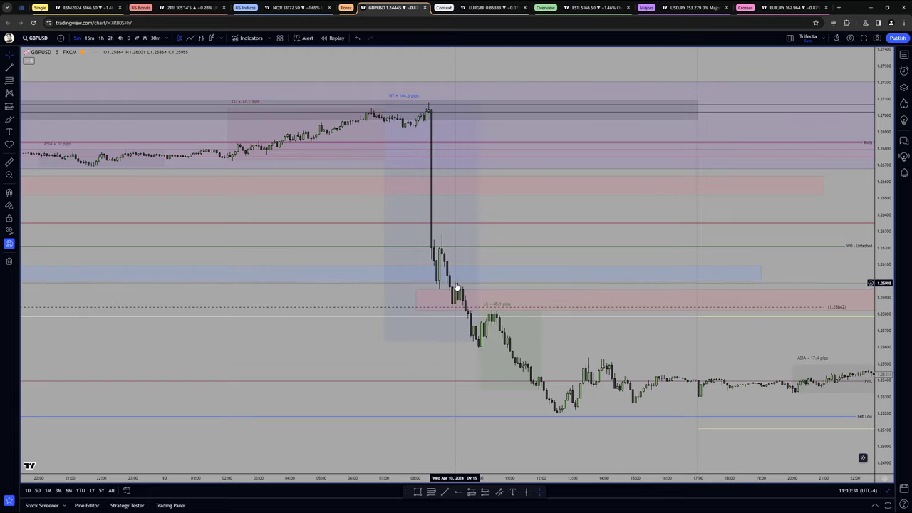
pyautogui.keyDown('shift'); pyautogui.click(455, 283); pyautogui.keyUp('shift')
pyautogui.click(473, 315)
pyautogui.scroll(-3, 463, 335)
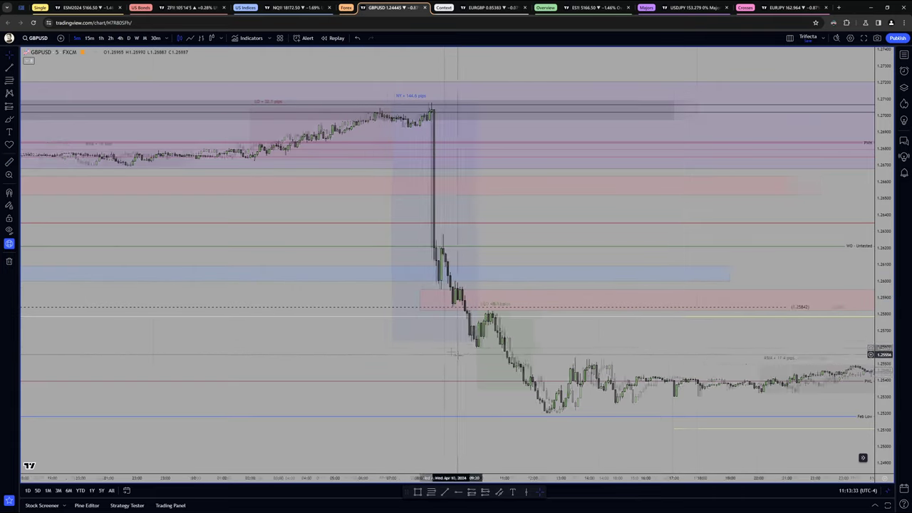
pyautogui.moveTo(572, 299); pyautogui.dragTo(453, 294)
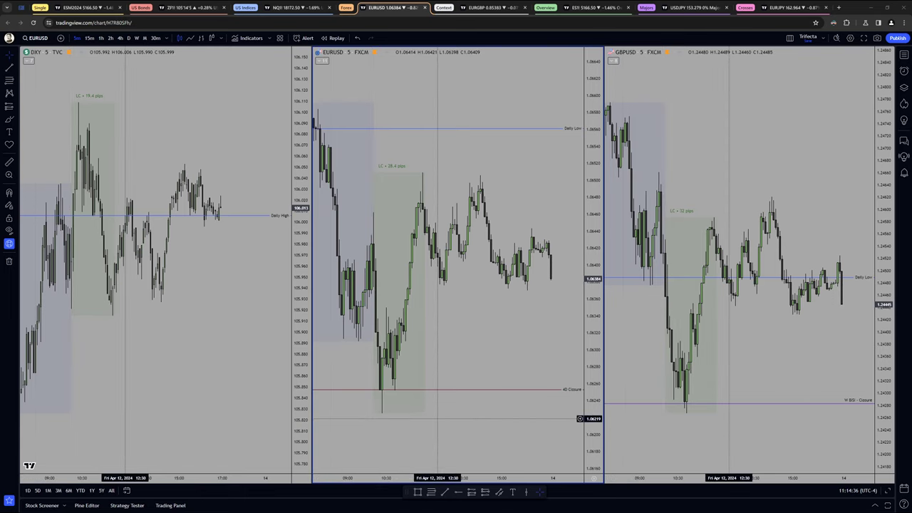
# Compare the 11 April London and New York sessions across the DXY, EURUSD and GBPUSD 5-minute charts
pyautogui.moveTo(434, 479); pyautogui.dragTo(553, 480)
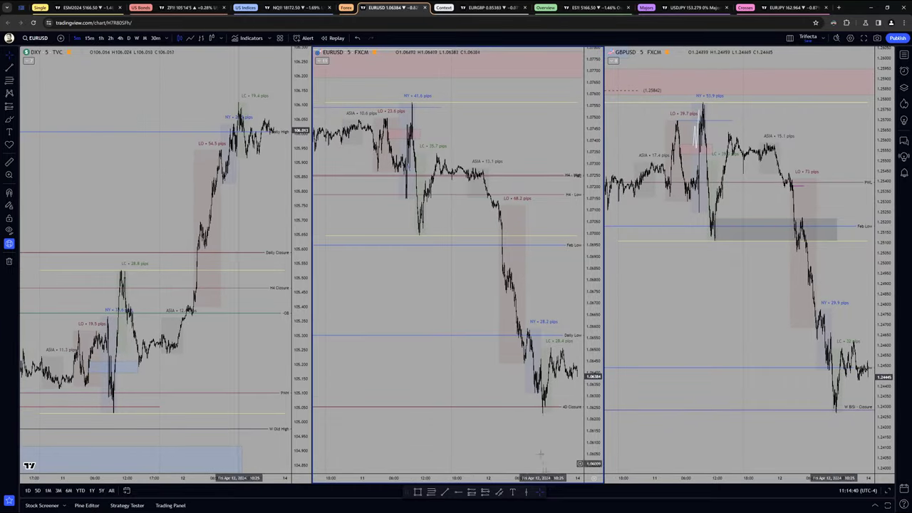
pyautogui.moveTo(402, 307); pyautogui.dragTo(488, 300)
pyautogui.scroll(5, 488, 299)
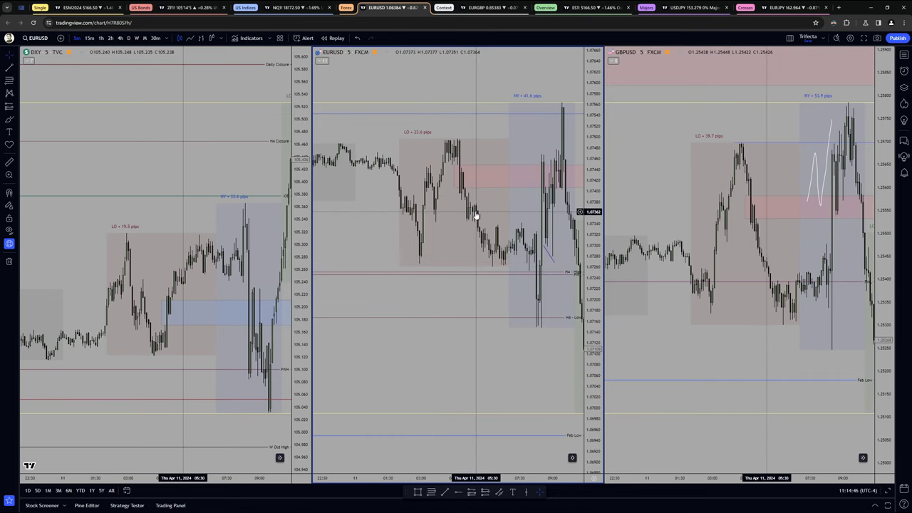
pyautogui.moveTo(471, 364); pyautogui.dragTo(417, 364)
# Maximize the GBPUSD chart and examine the 10 April low near the Feb Low line against the 11 April sessions
pyautogui.keyDown('alt'); pyautogui.click(666, 126); pyautogui.keyUp('alt')
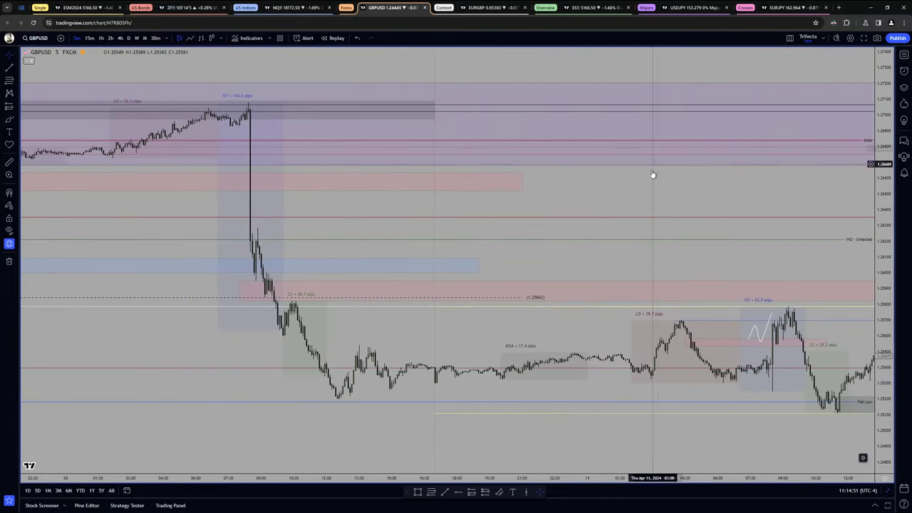
pyautogui.moveTo(635, 268); pyautogui.dragTo(438, 258)
pyautogui.moveTo(883, 384); pyautogui.dragTo(883, 320)
pyautogui.moveTo(681, 362); pyautogui.dragTo(675, 261)
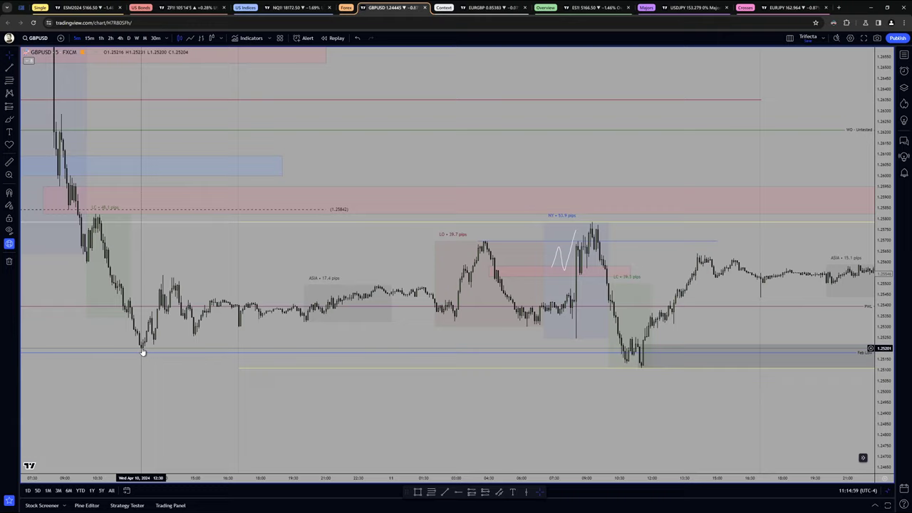
pyautogui.scroll(-3, 142, 351)
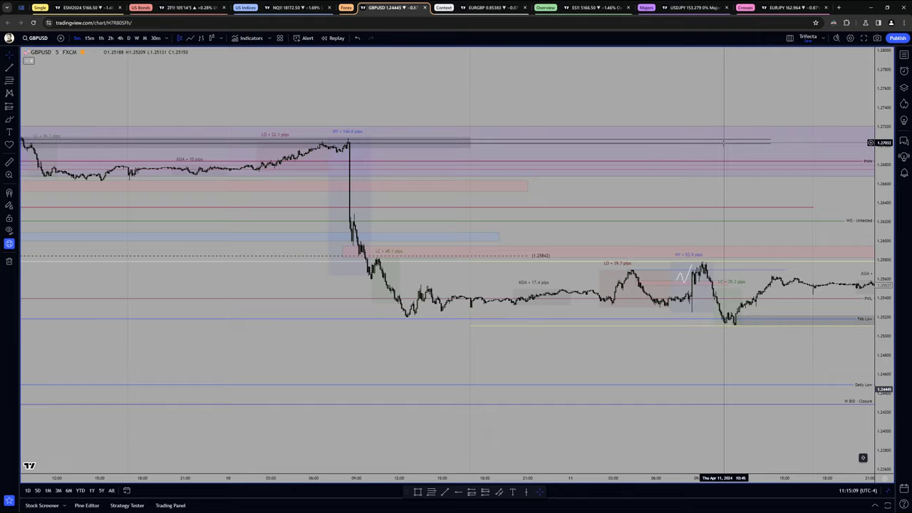
# Examine the 11 April GBPUSD London high and the New York move above it below the red zone
pyautogui.moveTo(881, 338); pyautogui.dragTo(820, 125)
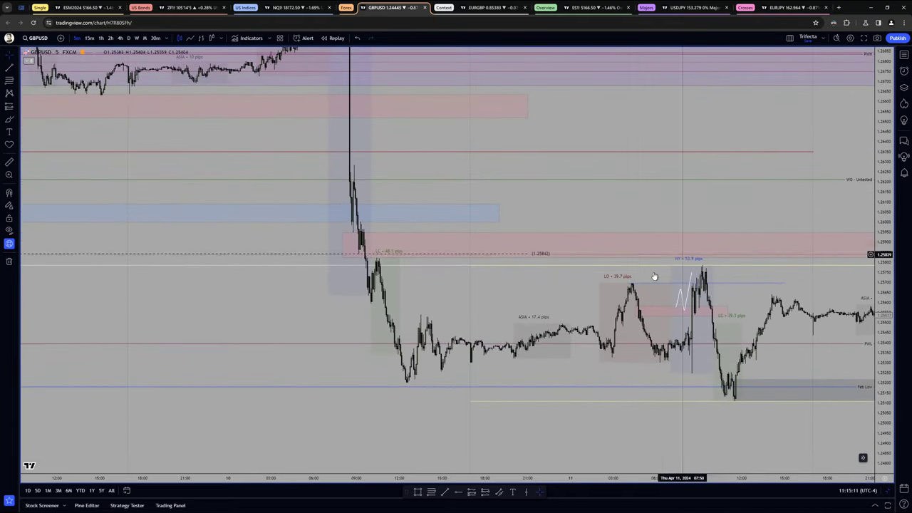
pyautogui.moveTo(523, 292); pyautogui.dragTo(455, 292)
pyautogui.scroll(5, 637, 368)
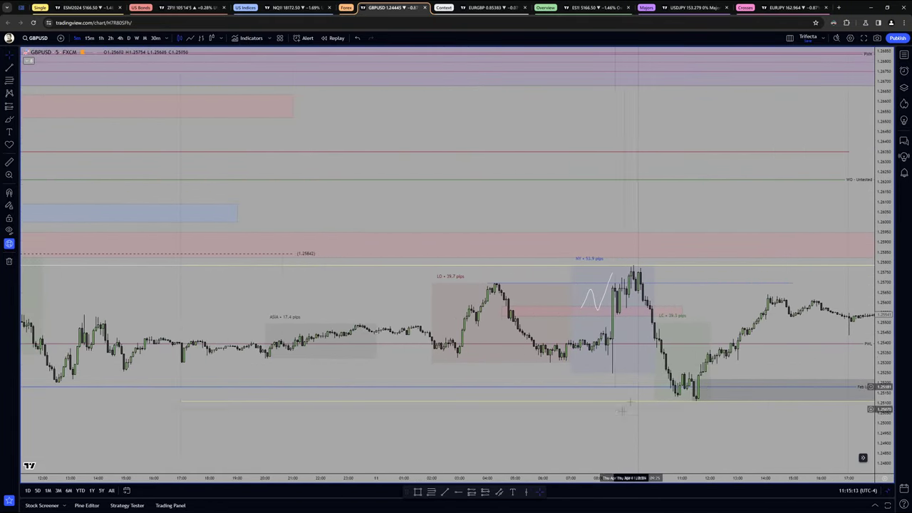
pyautogui.moveTo(844, 391); pyautogui.dragTo(883, 303)
pyautogui.moveTo(751, 307); pyautogui.dragTo(725, 340)
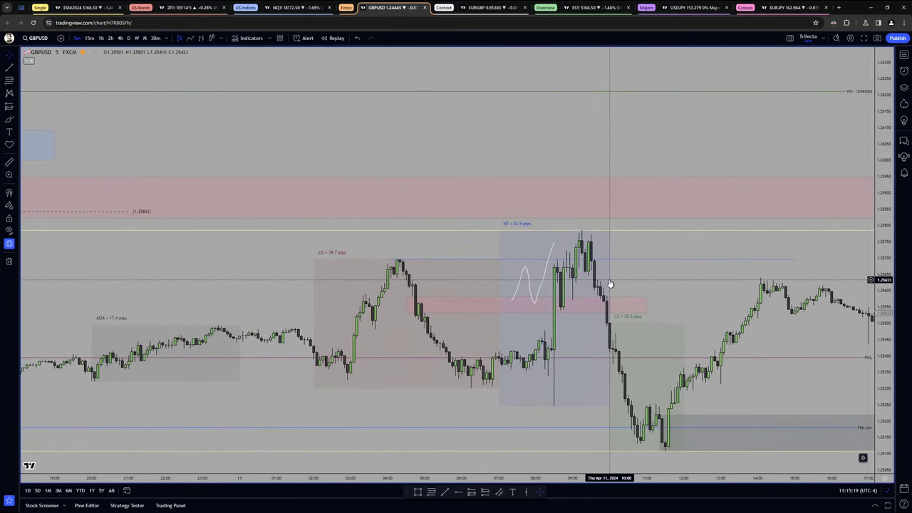
pyautogui.click(401, 261)
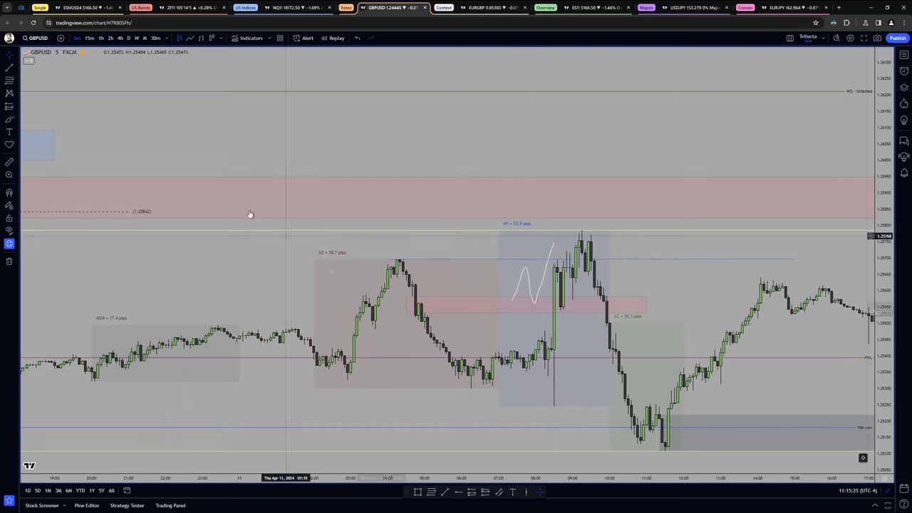
# Check the 11 April news events on the Forex Factory calendar and return to the GBPUSD chart
pyautogui.click(22, 7)
pyautogui.scroll(-1, 401, 303)
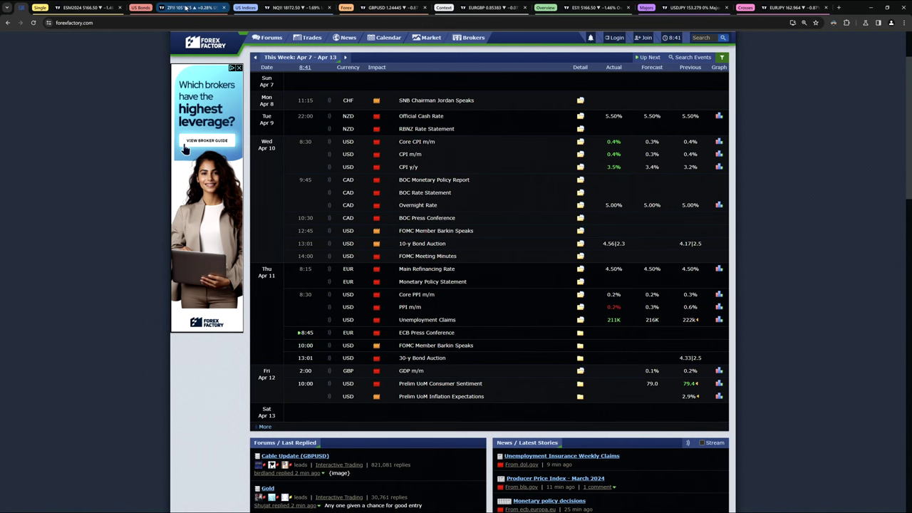
pyautogui.click(402, 10)
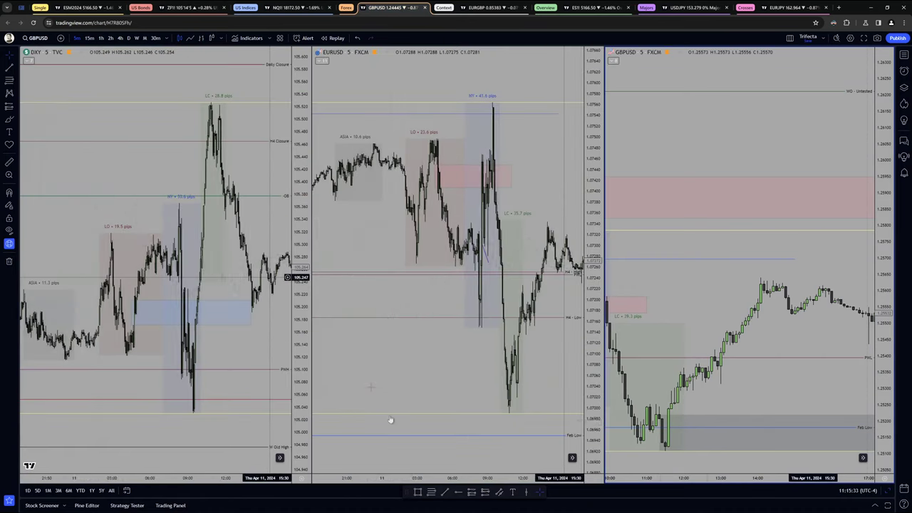
# Trace price from 10 to 12 April in the three-chart layout and compare DXY, EURUSD and GBPUSD during 11 April's New York session
pyautogui.doubleClick(390, 478)
pyautogui.scroll(-10, 559, 427)
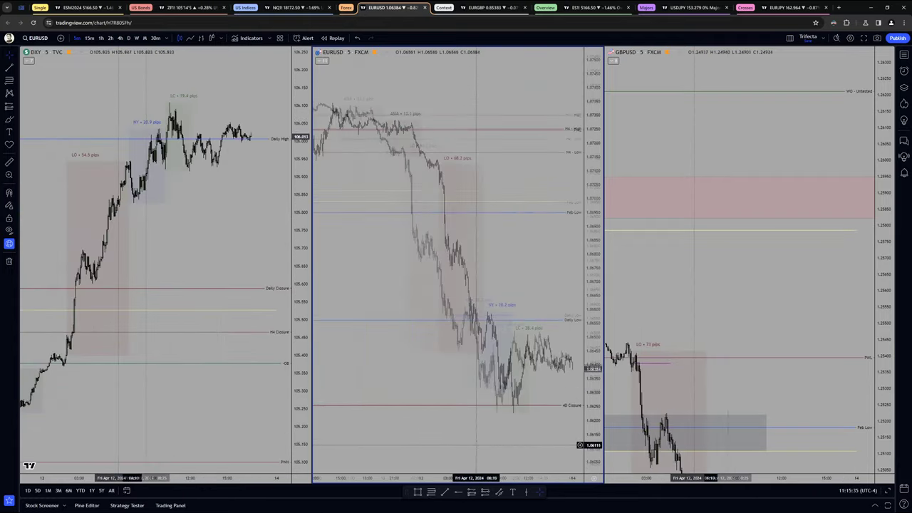
pyautogui.scroll(-5, 459, 345)
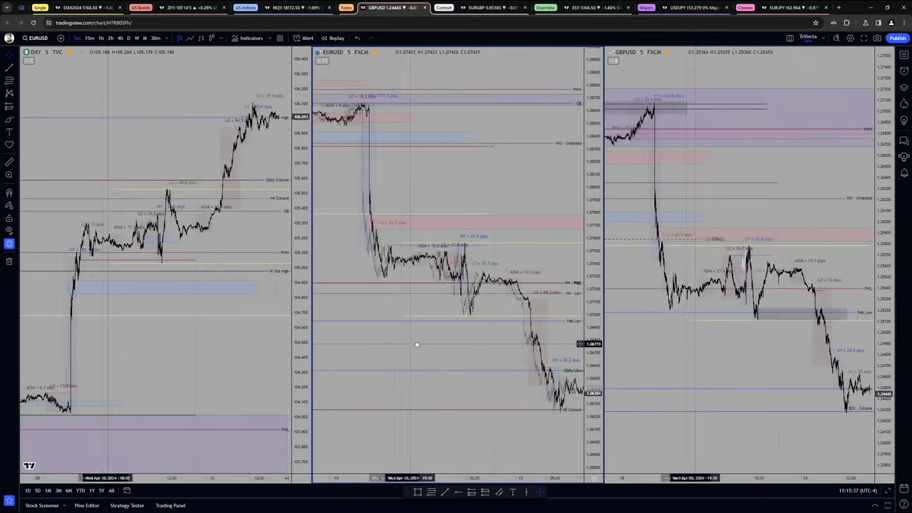
pyautogui.scroll(8, 779, 266)
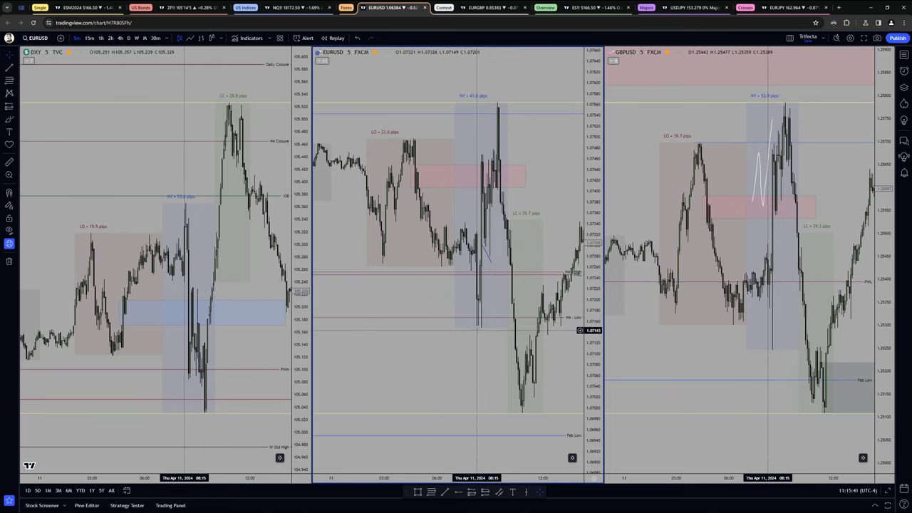
pyautogui.scroll(5, 785, 369)
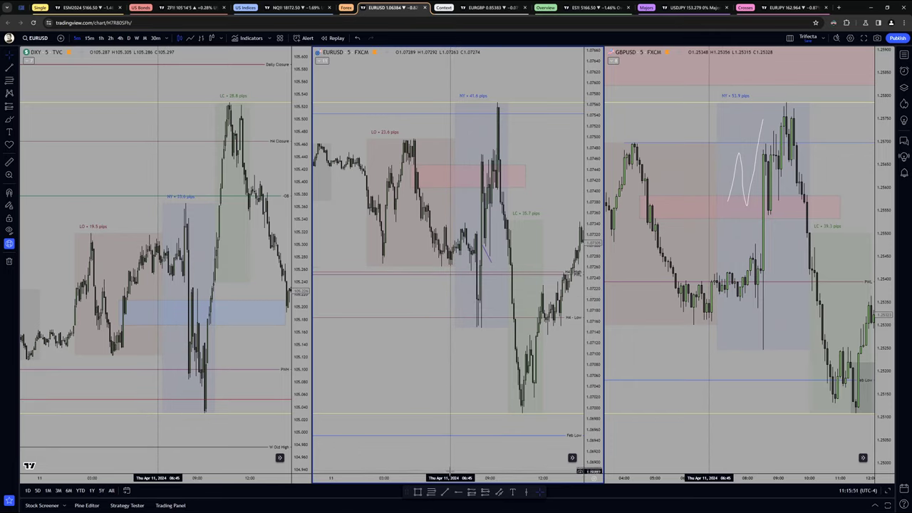
pyautogui.moveTo(451, 477); pyautogui.dragTo(445, 476)
pyautogui.scroll(3, 445, 476)
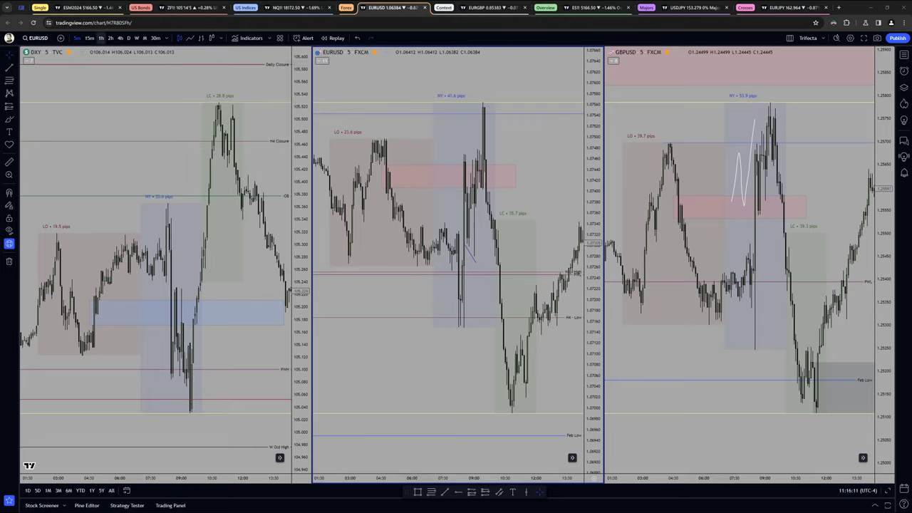
# Paste the copied chart screenshot onto the 15-minute ESM2024 chart, enlarge it to review the price action, and delete it
pyautogui.click(89, 8)
pyautogui.press('Delete')
pyautogui.moveTo(430, 263); pyautogui.dragTo(238, 147)
pyautogui.moveTo(322, 211); pyautogui.dragTo(612, 396)
pyautogui.moveTo(495, 266); pyautogui.dragTo(514, 257)
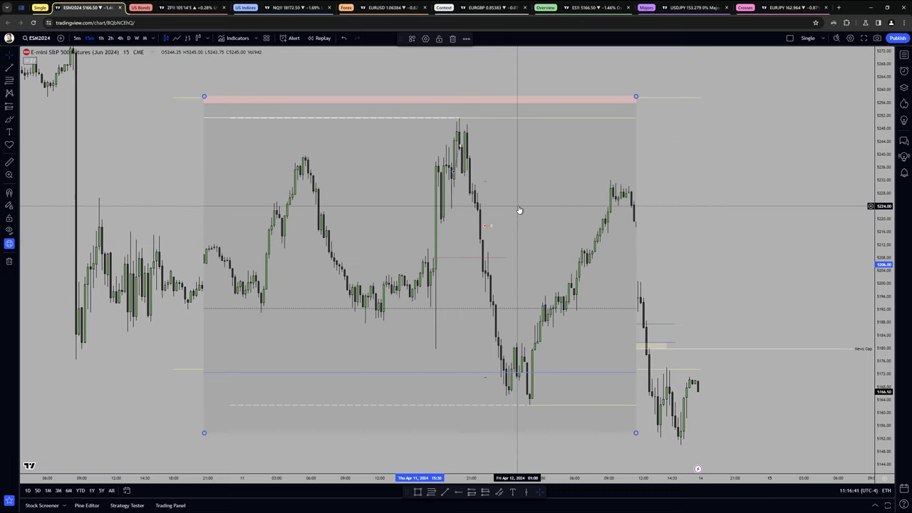
pyautogui.press('Delete')
pyautogui.moveTo(525, 256); pyautogui.dragTo(527, 262)
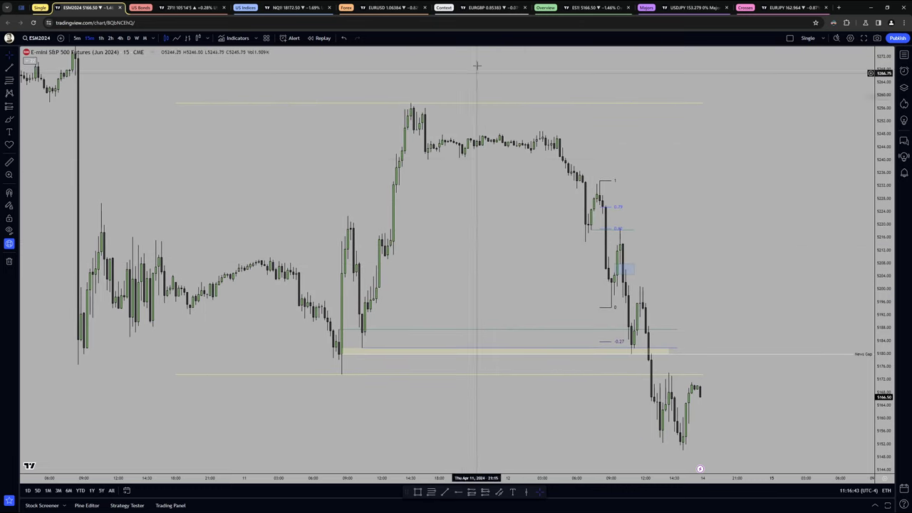
# Maximize GBPUSD, set it to the 1-hour timeframe and examine the April decline from the purple zone to the W BISI closure line
pyautogui.click(423, 12)
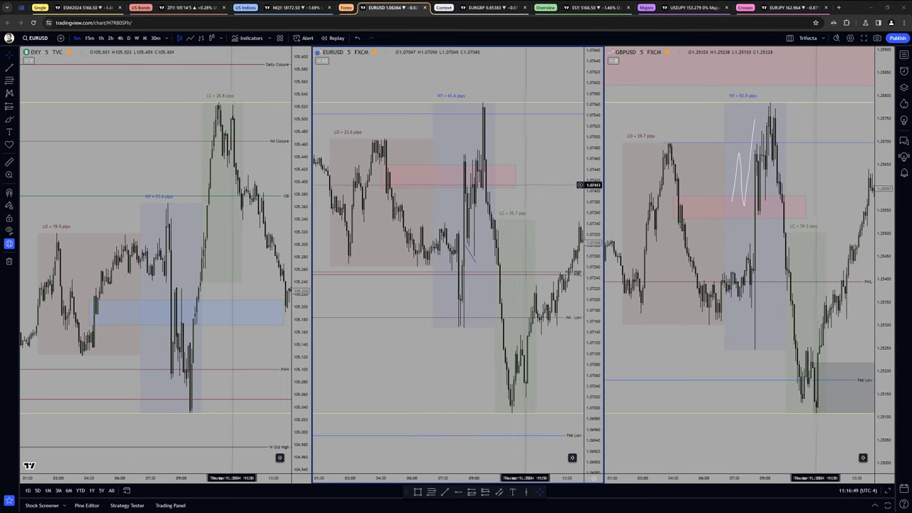
pyautogui.keyDown('alt'); pyautogui.click(817, 180); pyautogui.keyUp('alt')
pyautogui.moveTo(679, 481); pyautogui.dragTo(315, 477)
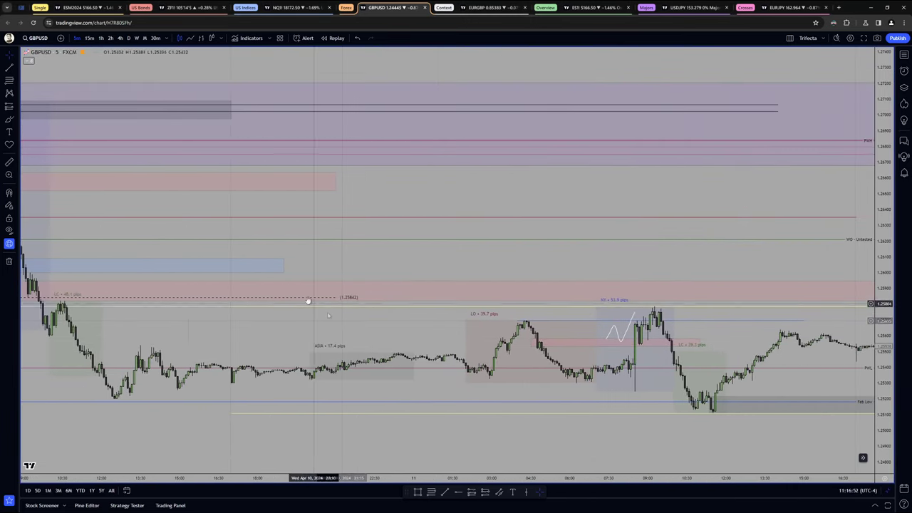
pyautogui.click(101, 38)
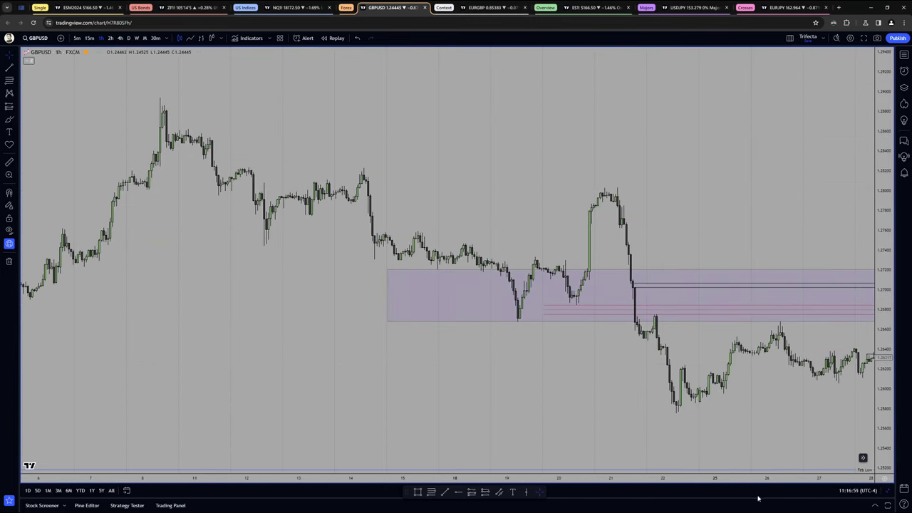
pyautogui.doubleClick(765, 481)
pyautogui.moveTo(766, 389); pyautogui.dragTo(579, 362)
pyautogui.scroll(3, 578, 361)
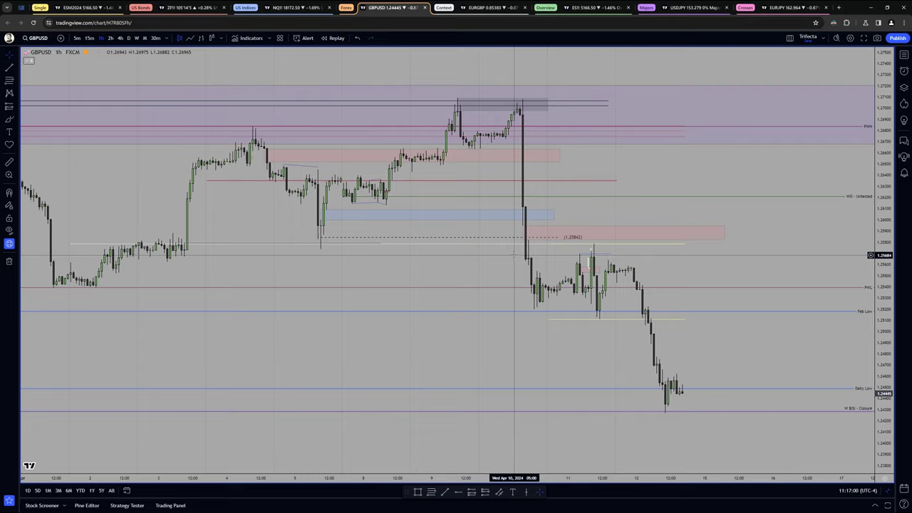
# Set GBPUSD to the 4-hour timeframe and examine the April decline around the dashed 1.25842 level and the Feb Low line
pyautogui.click(120, 38)
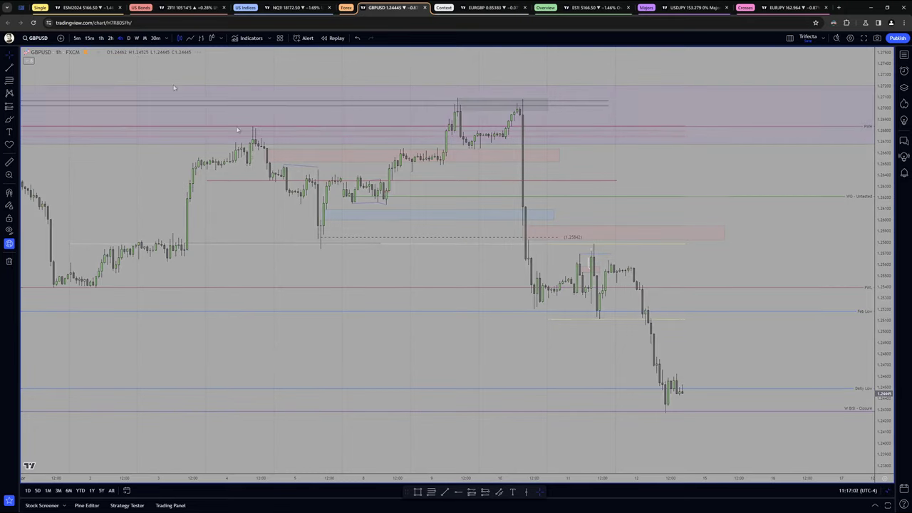
pyautogui.scroll(5, 723, 369)
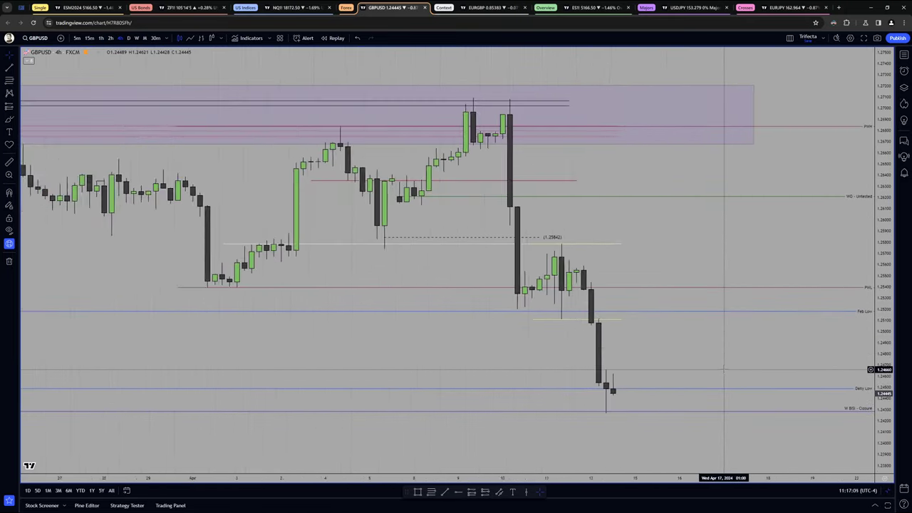
pyautogui.scroll(2, 724, 369)
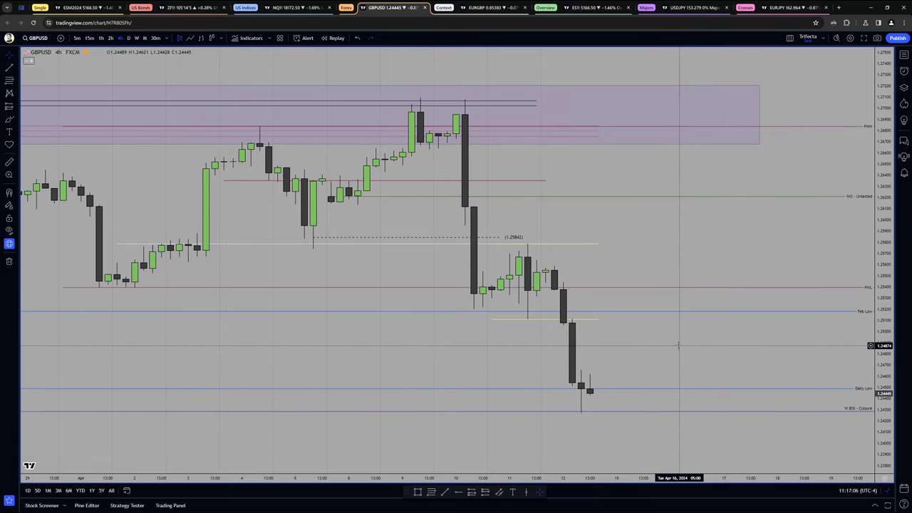
pyautogui.moveTo(883, 355); pyautogui.dragTo(884, 340)
pyautogui.moveTo(755, 356); pyautogui.dragTo(753, 385)
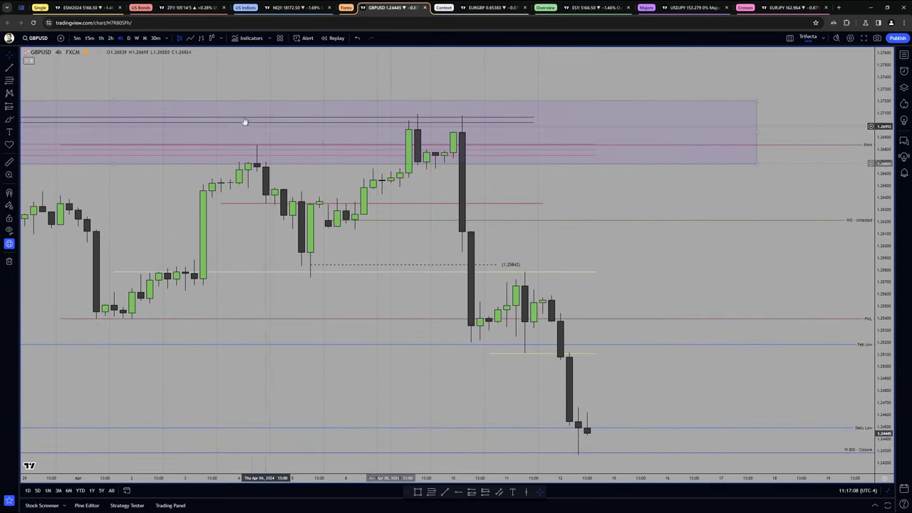
# Set GBPUSD to the daily timeframe and highlight the level line from the 2 April candle to the 11 April high
pyautogui.click(128, 38)
pyautogui.scroll(3, 440, 291)
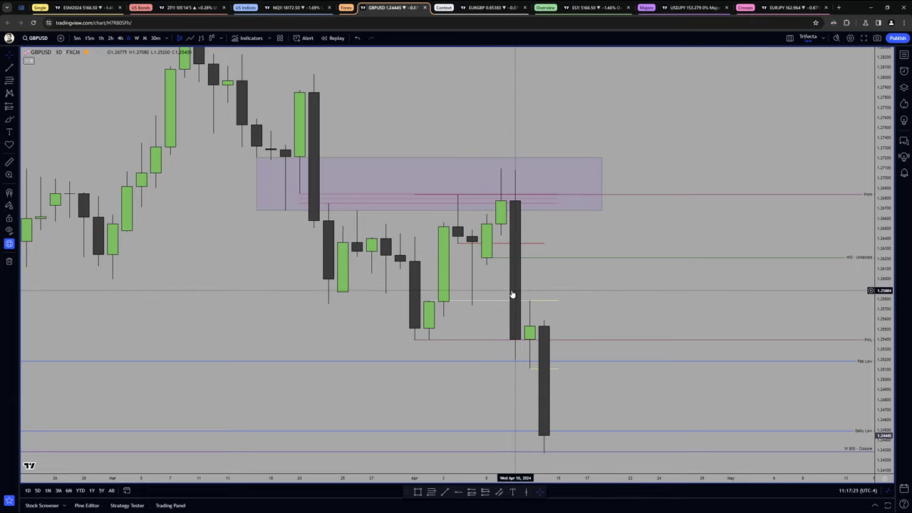
pyautogui.click(450, 301)
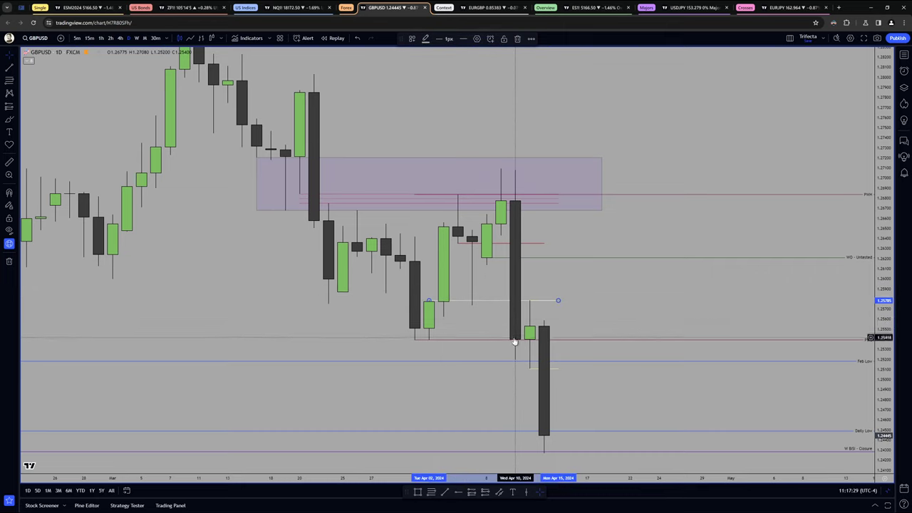
pyautogui.click(529, 300)
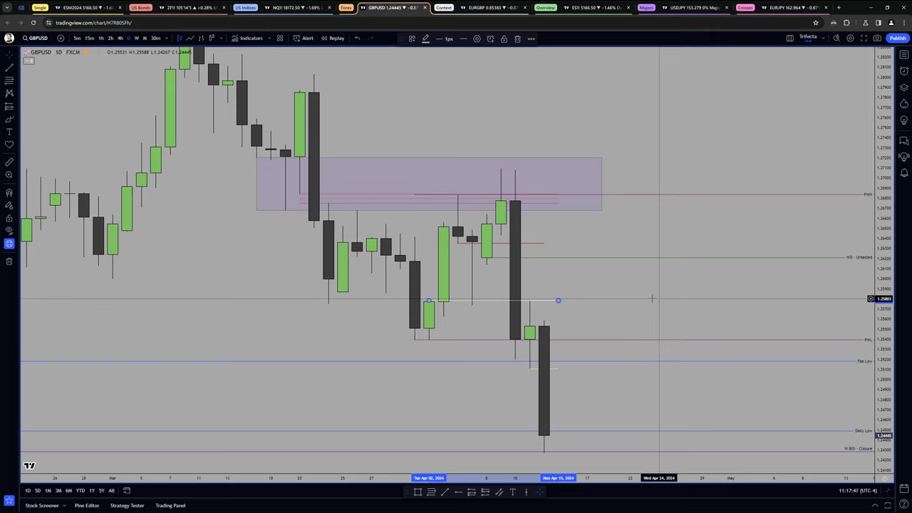
pyautogui.click(651, 298)
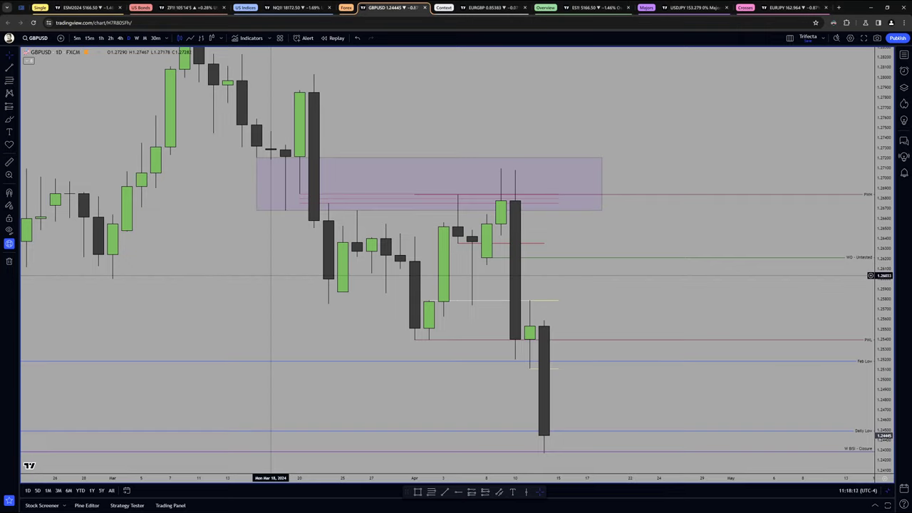
# Paste the copied chart screenshot onto the daily GBPUSD chart, enlarge it for review, and return to the 5-minute timeframe
pyautogui.hotkey('ctrl', 'v')
pyautogui.moveTo(372, 300); pyautogui.dragTo(128, 188)
pyautogui.moveTo(285, 202)
pyautogui.mouseDown()
pyautogui.moveTo(354, 228)
pyautogui.moveTo(577, 391)
pyautogui.mouseUp()
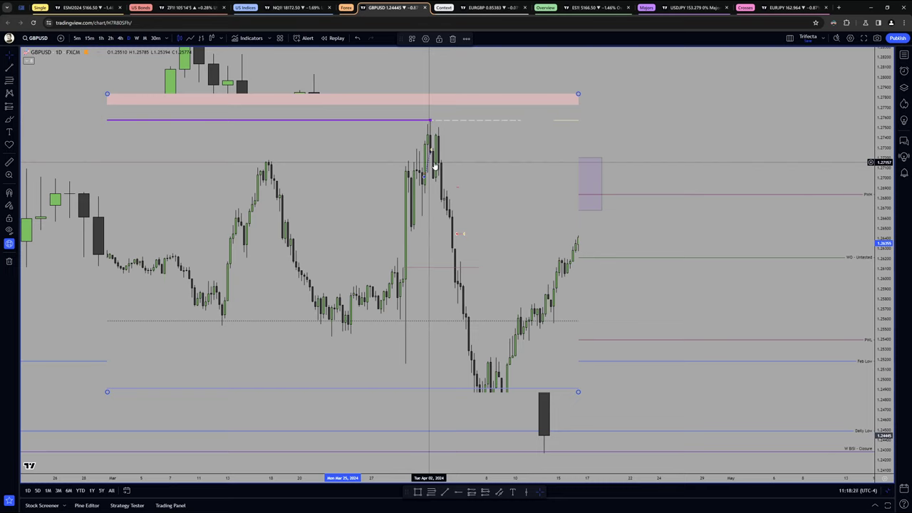
pyautogui.scroll(5, 473, 224)
pyautogui.click(77, 38)
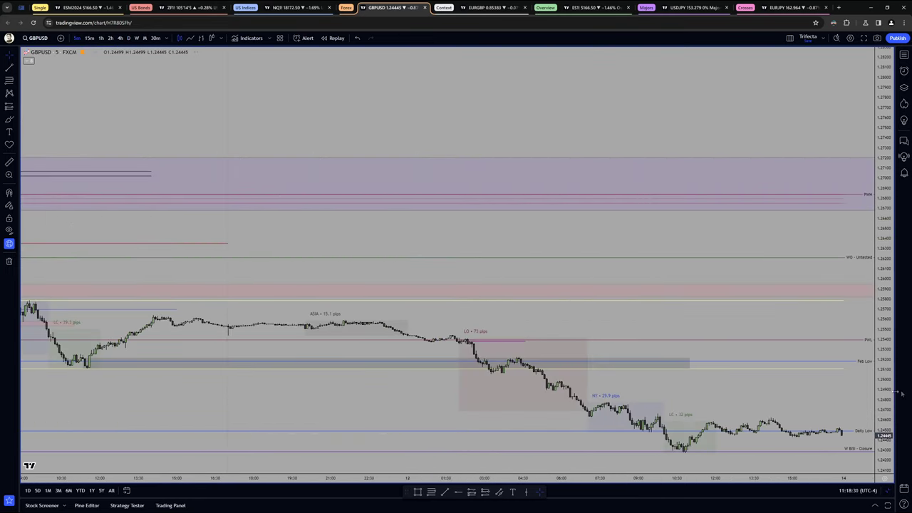
# Delete the white freehand W drawing over the 11 April NY session on GBPUSD and select the small pink zone beneath it
pyautogui.scroll(3, 533, 332)
pyautogui.scroll(5, 534, 332)
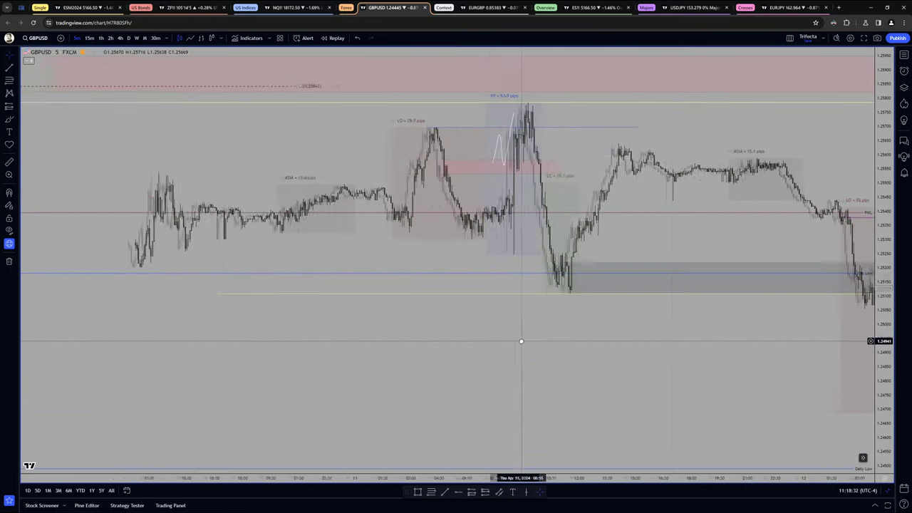
pyautogui.click(495, 178)
pyautogui.press('Delete')
pyautogui.moveTo(624, 183); pyautogui.dragTo(649, 183)
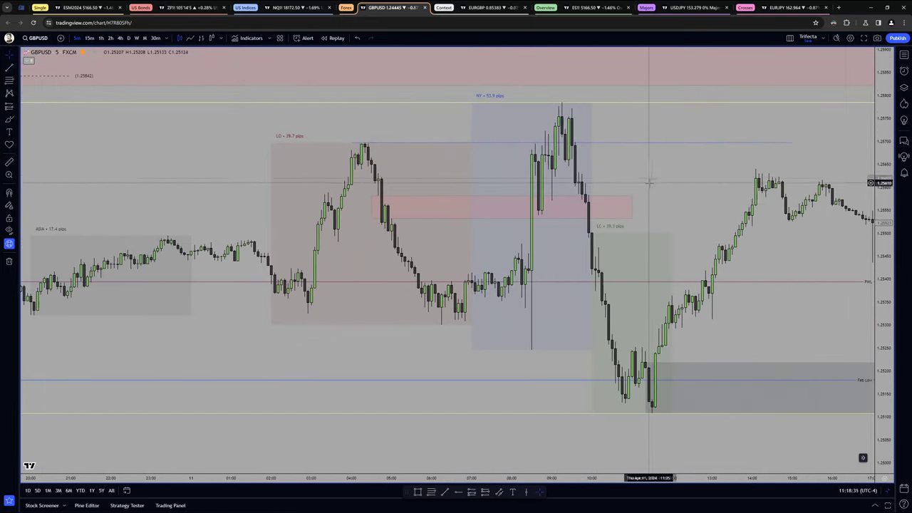
pyautogui.scroll(2, 649, 183)
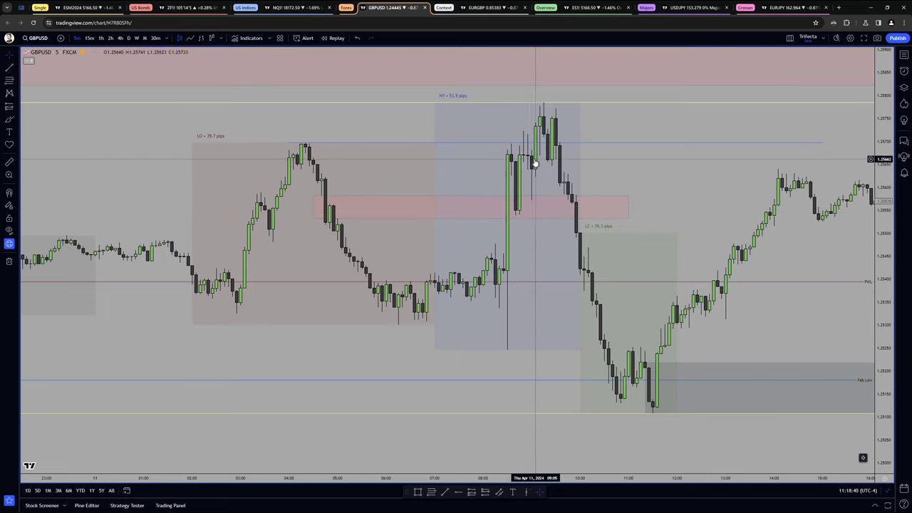
pyautogui.click(334, 201)
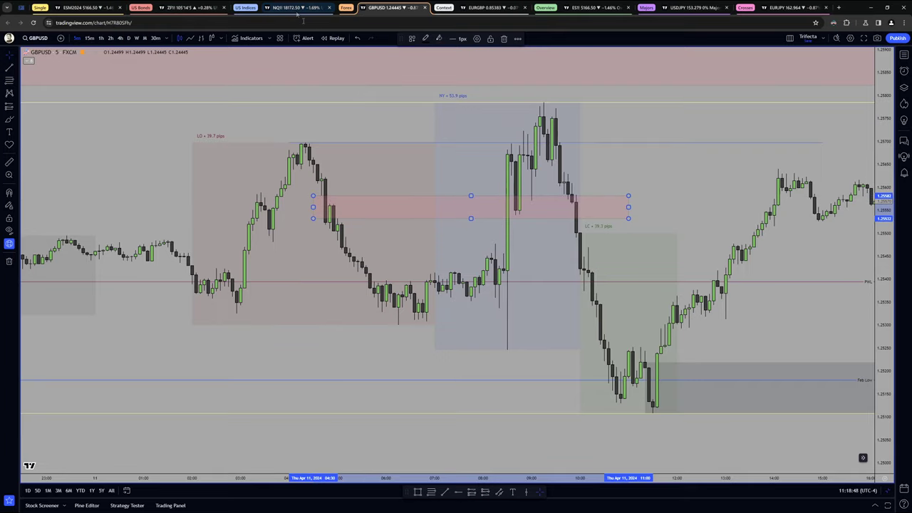
# Compare the 11 April NY session on DXY, EURUSD and GBPUSD, and measure GBPUSD's final push through the session high
pyautogui.hotkey('alt', 'Return')
pyautogui.doubleClick(452, 480)
pyautogui.moveTo(452, 480); pyautogui.dragTo(524, 479)
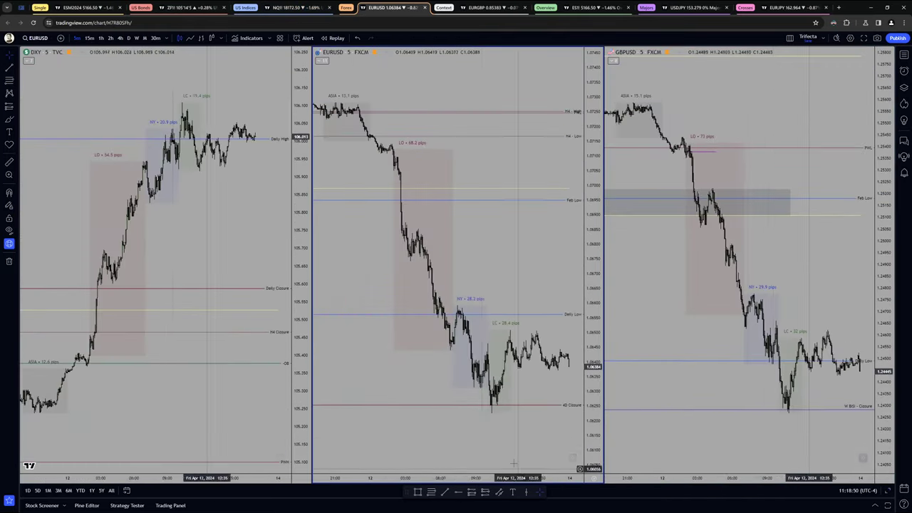
pyautogui.scroll(-4, 385, 372)
pyautogui.moveTo(380, 372); pyautogui.dragTo(499, 370)
pyautogui.moveTo(444, 336); pyautogui.dragTo(500, 342)
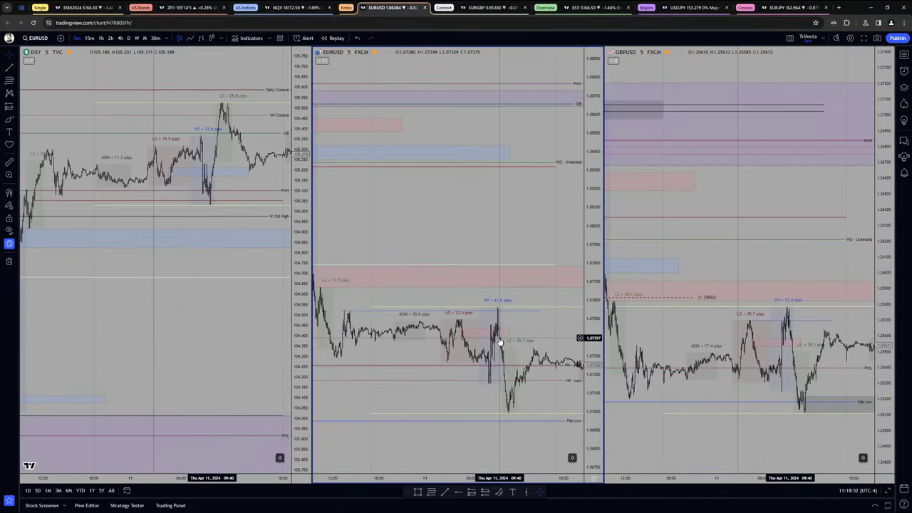
pyautogui.scroll(5, 502, 342)
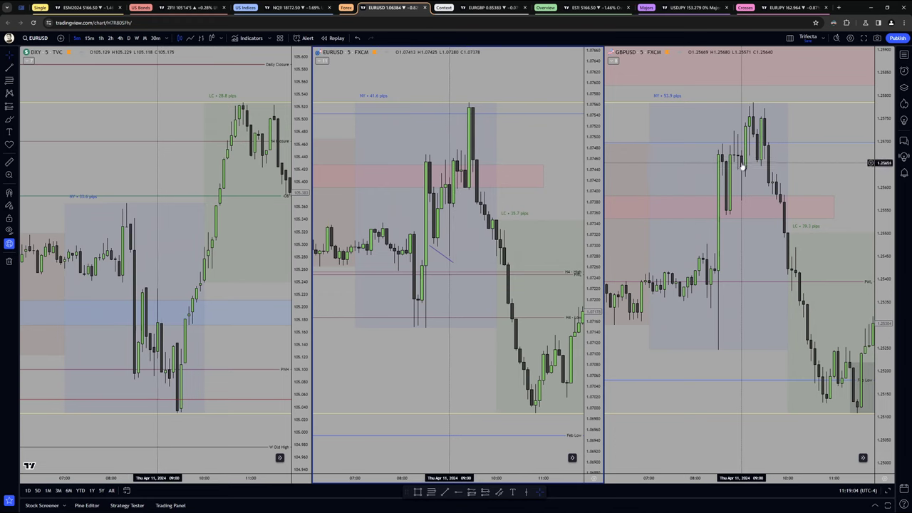
pyautogui.moveTo(743, 161); pyautogui.dragTo(757, 89)
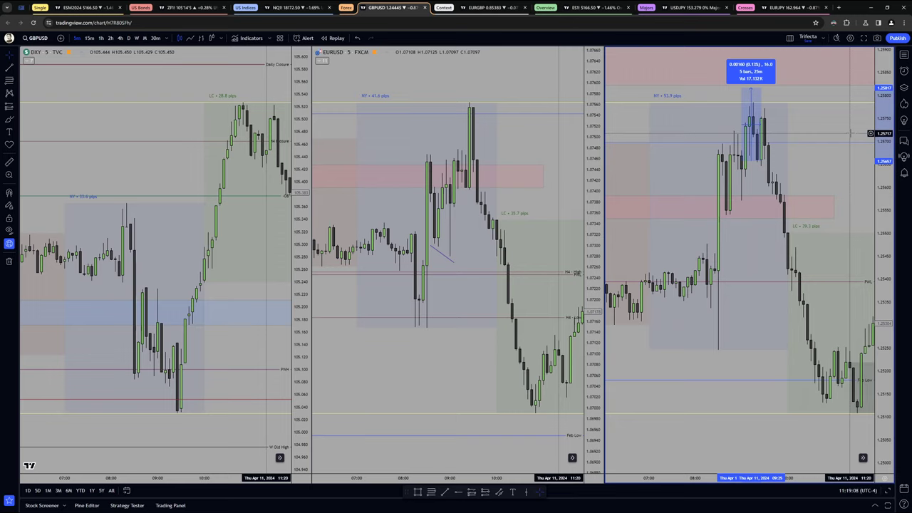
pyautogui.click(857, 181)
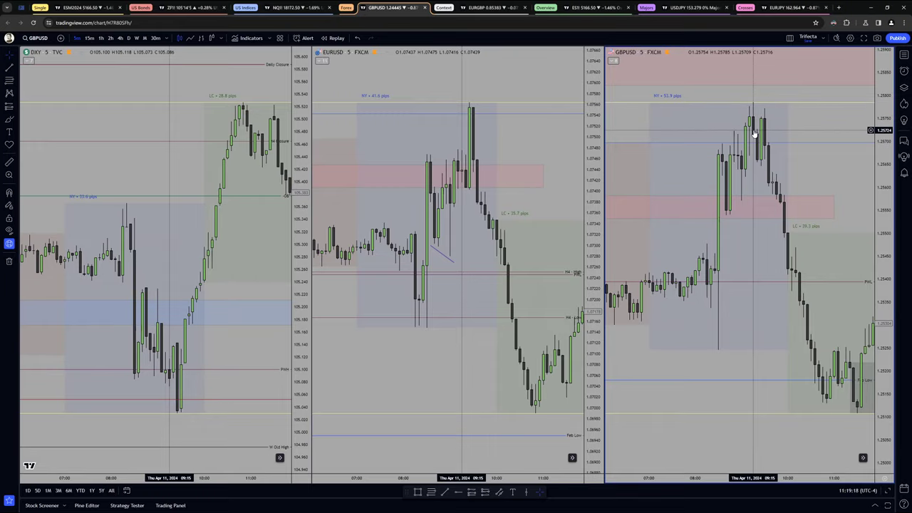
# Maximize GBPUSD and measure the decline from the 11 April NY high to the 12 April low at the W BISI closure line
pyautogui.scroll(-5, 753, 132)
pyautogui.hotkey('alt', 'Return')
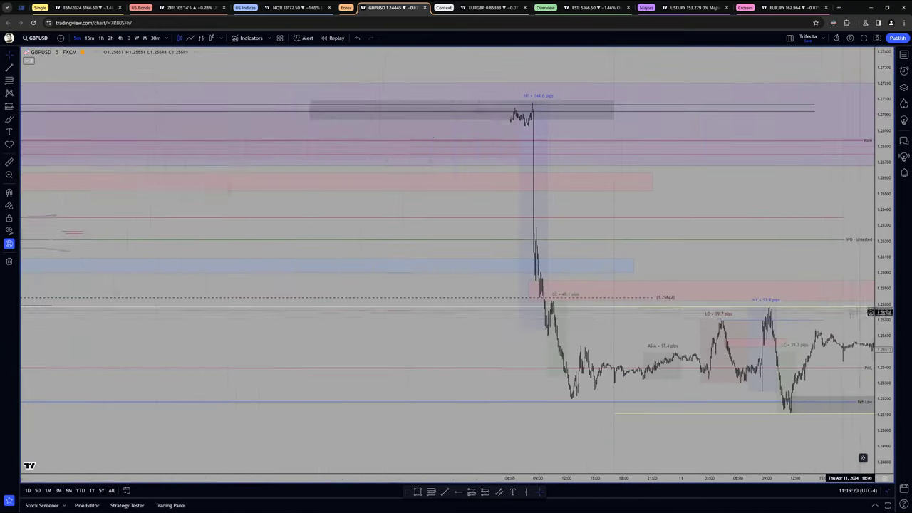
pyautogui.moveTo(819, 319); pyautogui.dragTo(386, 309)
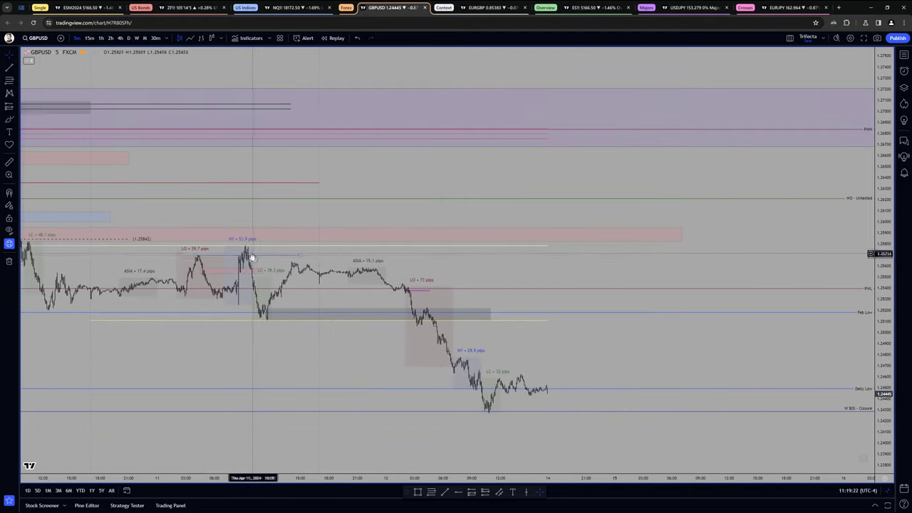
pyautogui.keyDown('shift'); pyautogui.click(246, 247); pyautogui.keyUp('shift')
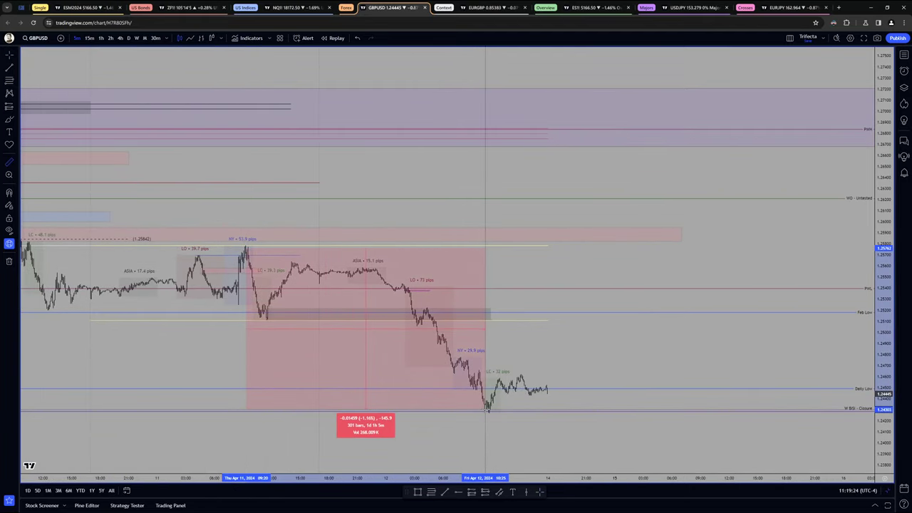
pyautogui.click(486, 409)
# Examine GBPUSD's 11 April NY high against the yellow line and large pink zone, and the 10 April low against the Feb Low line
pyautogui.moveTo(577, 371); pyautogui.dragTo(784, 338)
pyautogui.hotkey('alt', 'Return')
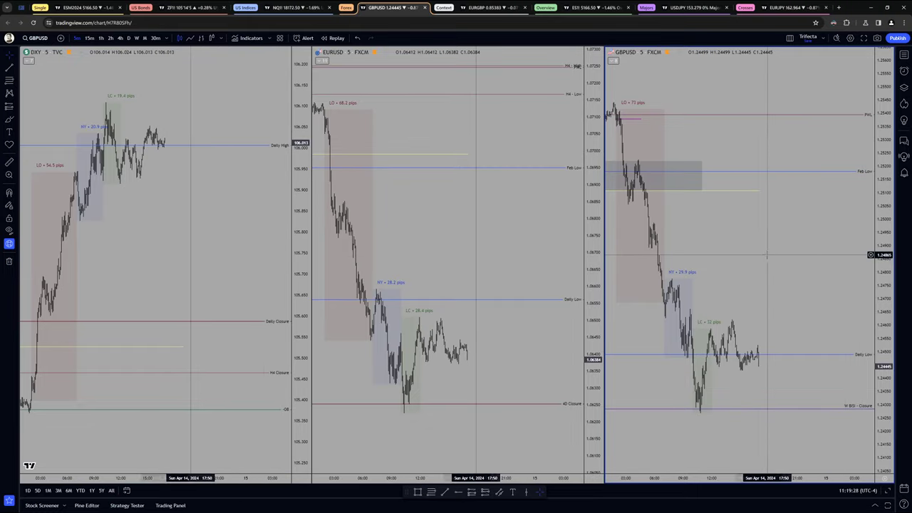
pyautogui.hotkey('alt', 'Return')
pyautogui.moveTo(540, 344); pyautogui.dragTo(506, 352)
pyautogui.moveTo(883, 370); pyautogui.dragTo(883, 267)
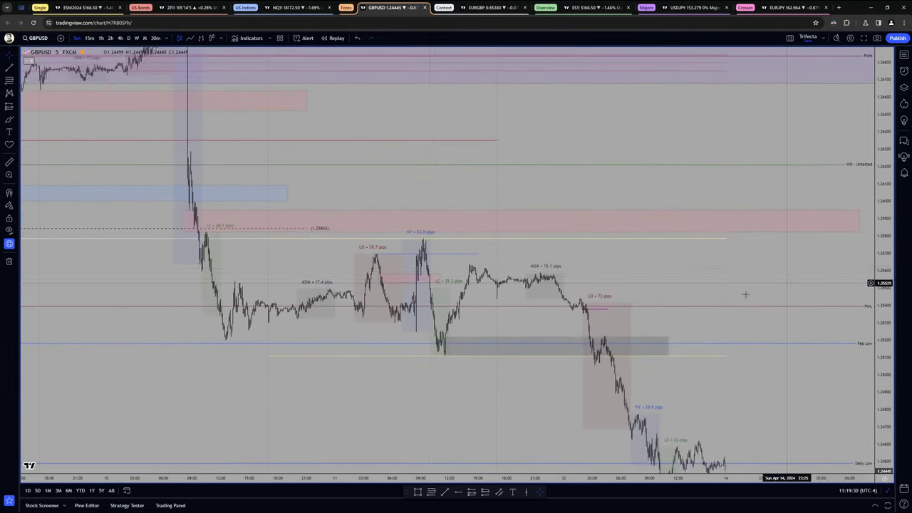
pyautogui.moveTo(473, 368); pyautogui.dragTo(611, 358)
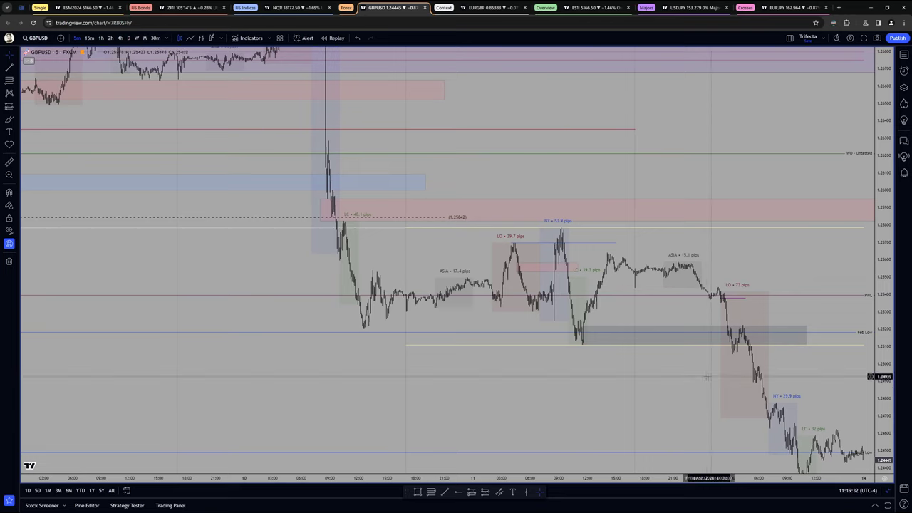
pyautogui.moveTo(883, 394); pyautogui.dragTo(883, 326)
pyautogui.moveTo(558, 408); pyautogui.dragTo(546, 414)
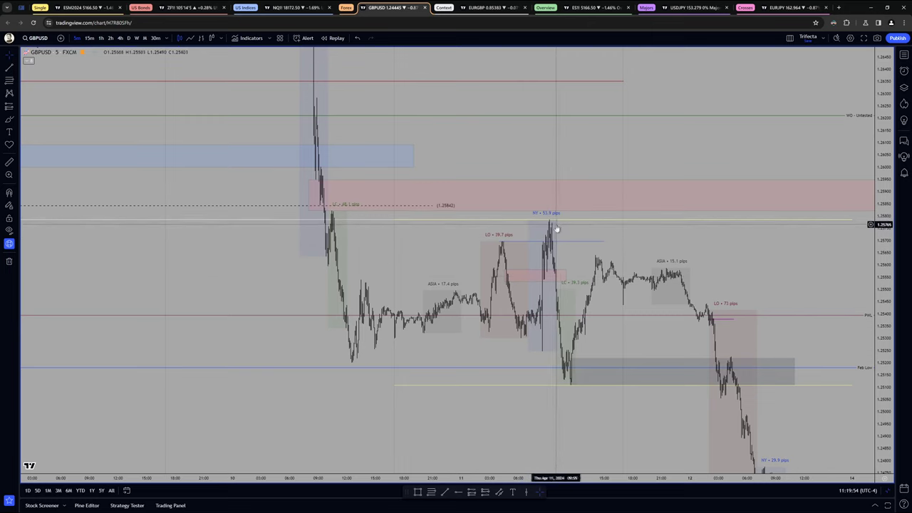
pyautogui.moveTo(566, 226); pyautogui.dragTo(583, 208)
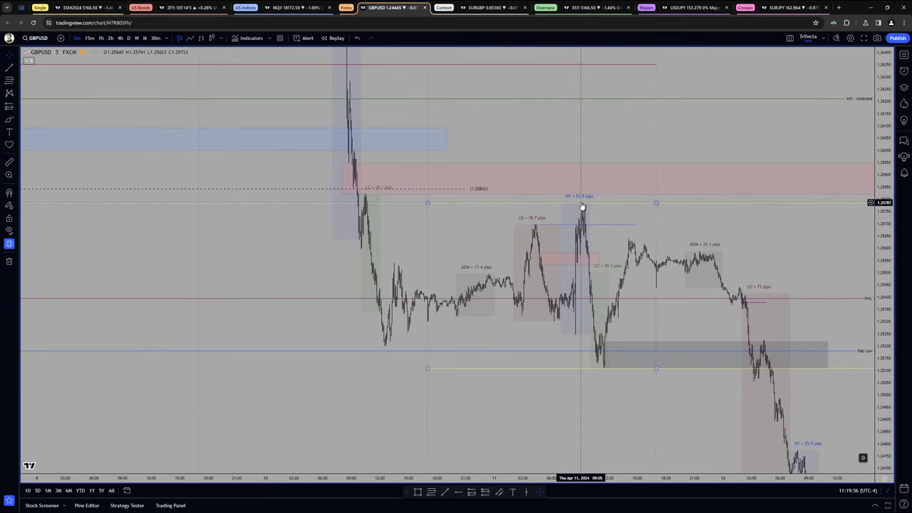
pyautogui.click(582, 205)
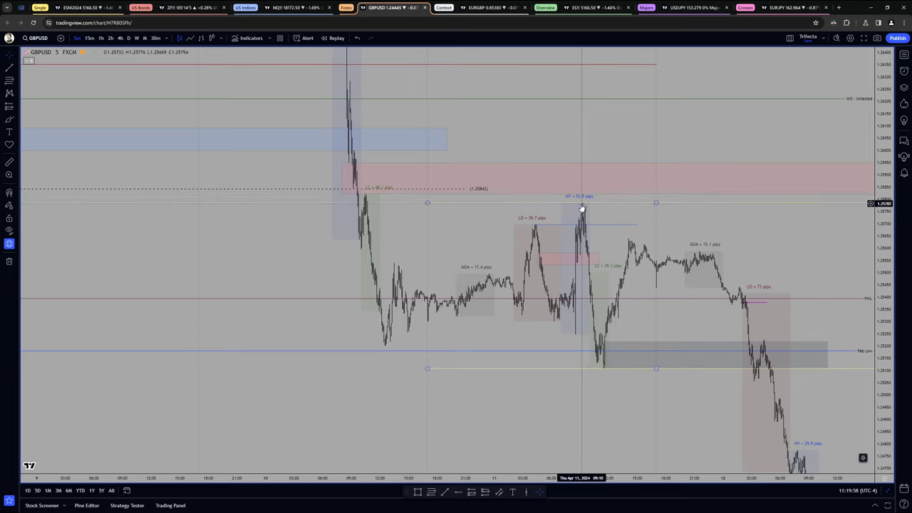
pyautogui.click(592, 276)
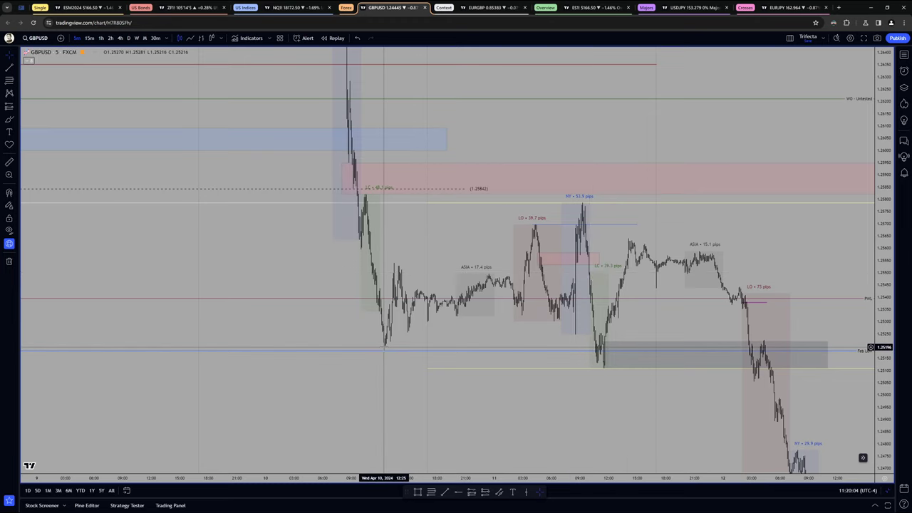
pyautogui.moveTo(384, 348); pyautogui.dragTo(385, 352)
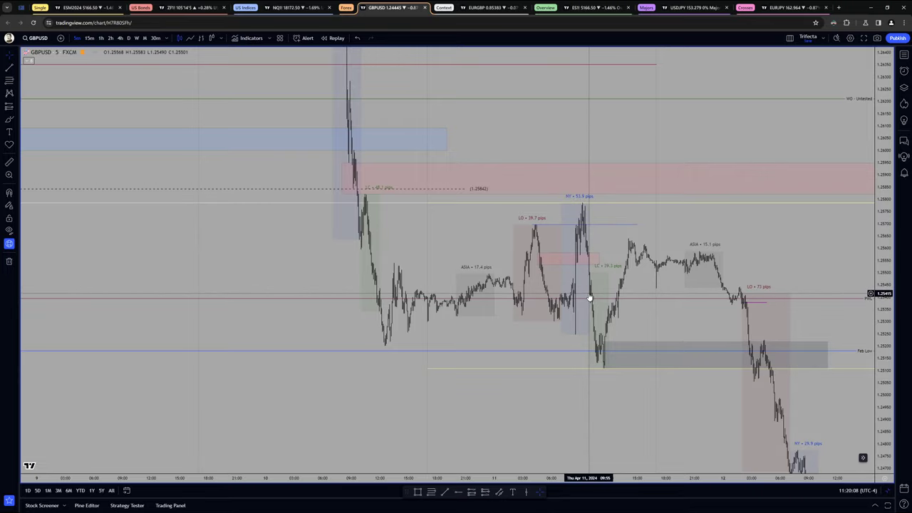
# Examine GBPUSD's 11 April NY session up close and measure horizontally at 1.25455 from the 08:25 candle to 15:05
pyautogui.scroll(5, 588, 342)
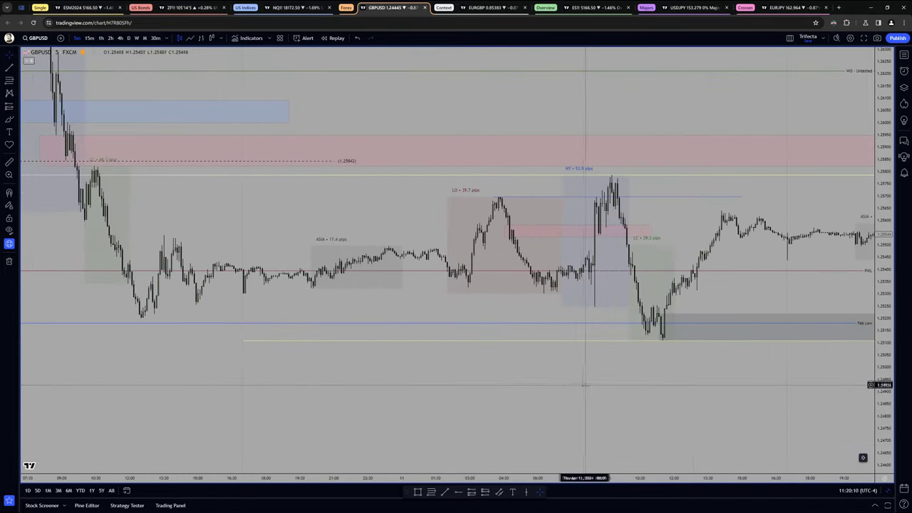
pyautogui.scroll(5, 584, 385)
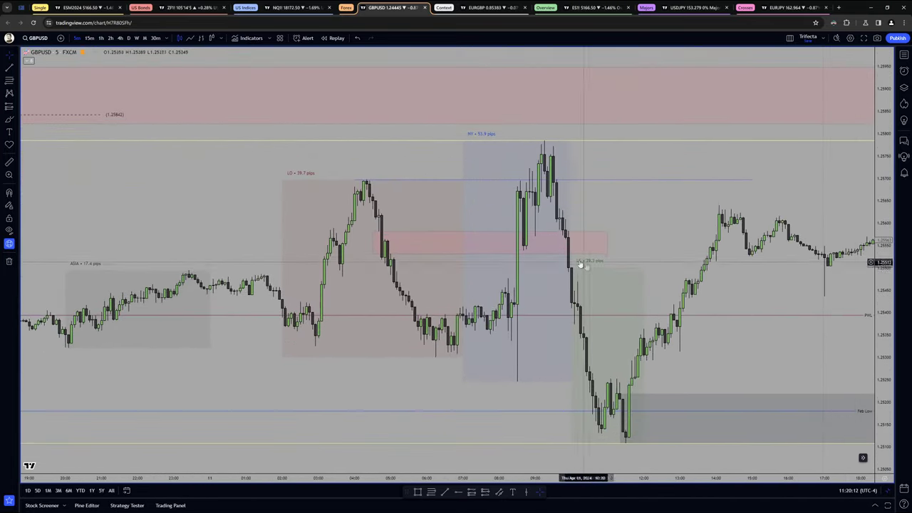
pyautogui.scroll(3, 434, 360)
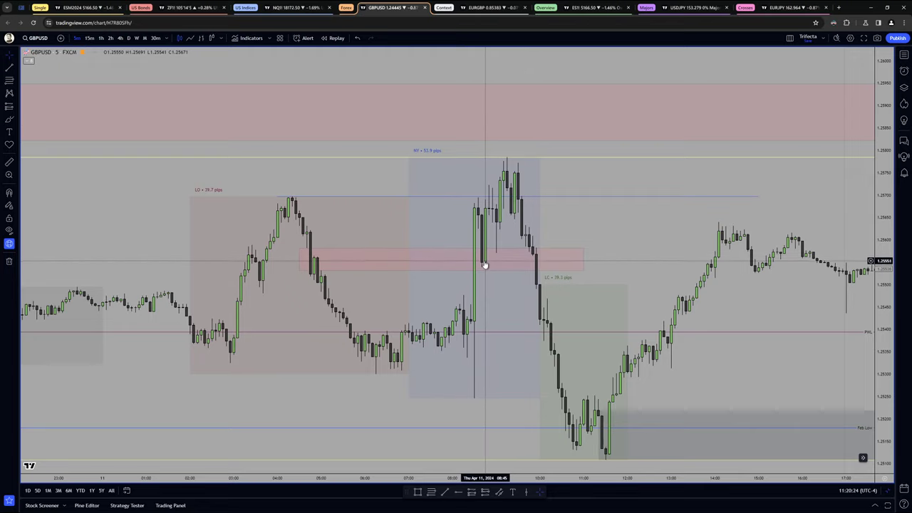
pyautogui.moveTo(627, 274); pyautogui.dragTo(622, 229)
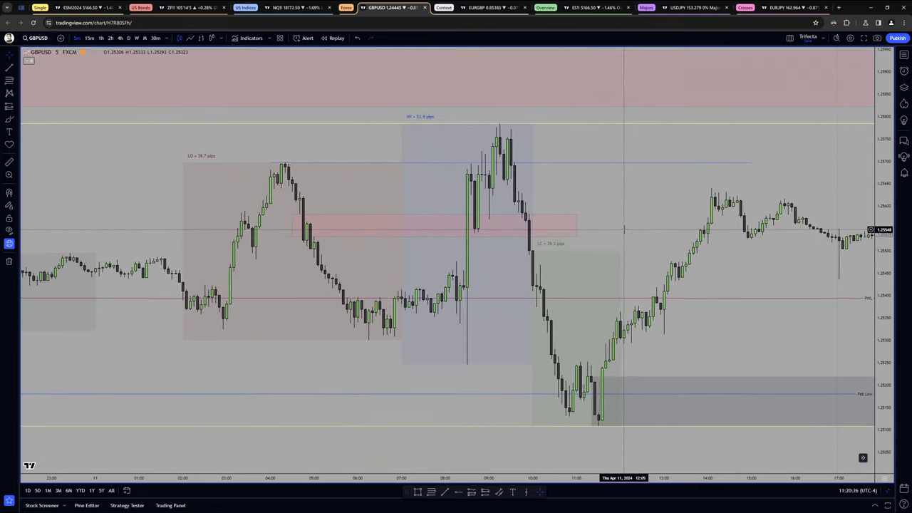
pyautogui.moveTo(545, 239); pyautogui.dragTo(535, 247)
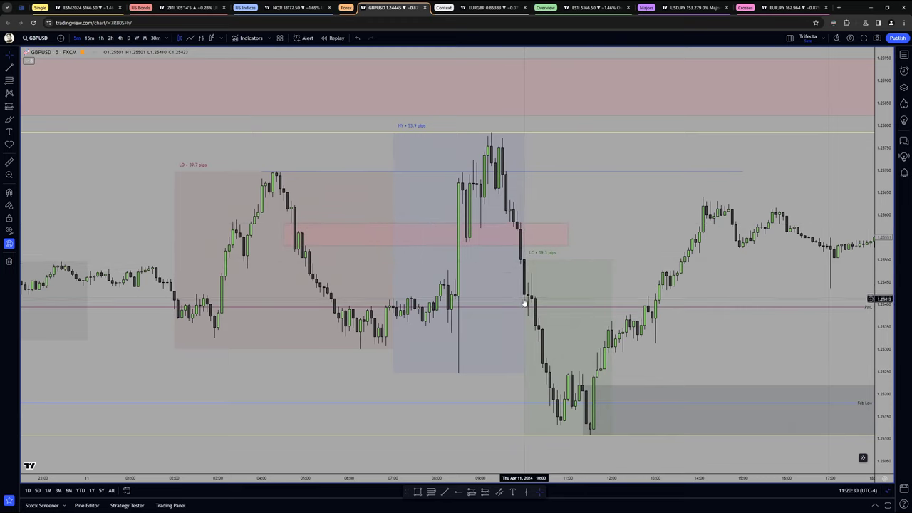
pyautogui.keyDown('shift'); pyautogui.click(456, 284); pyautogui.keyUp('shift')
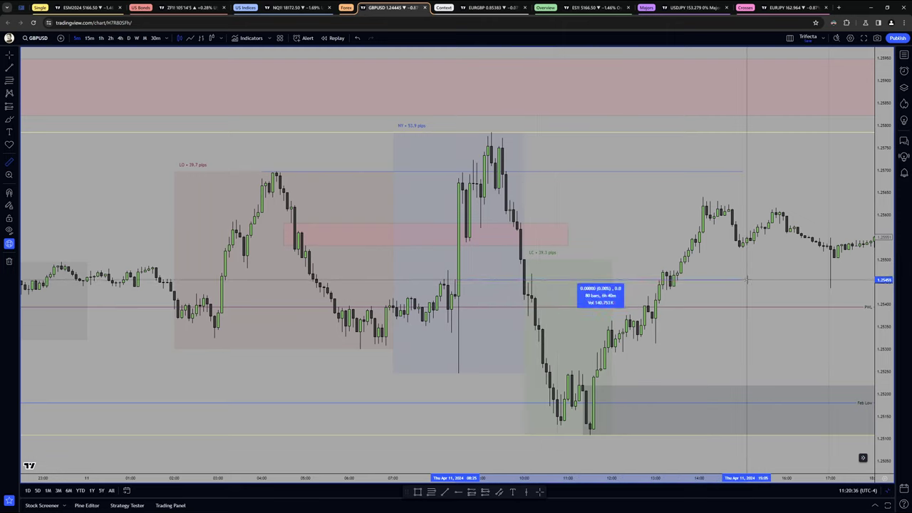
pyautogui.click(746, 280)
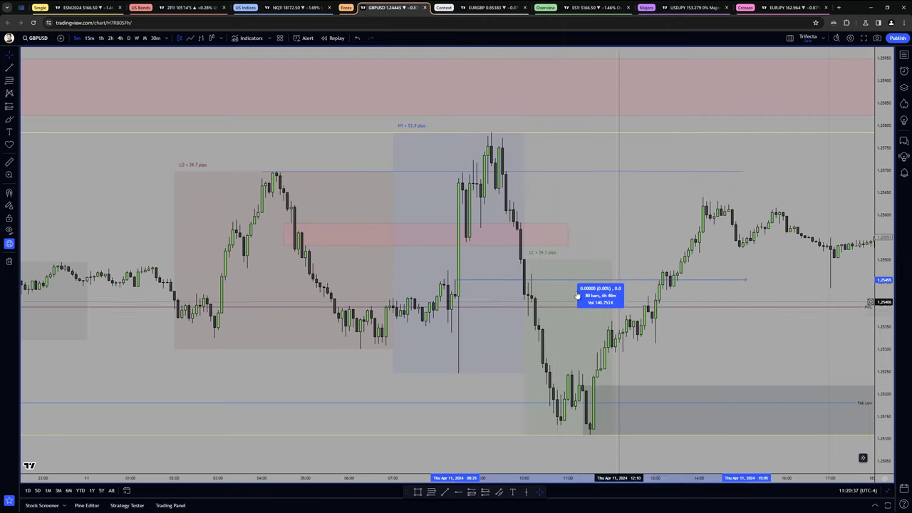
pyautogui.click(532, 284)
# Place a short position at the 10:10 candle high on 11 April, with the stop 0.00161 away and the target 0.00273 away near Feb Low
pyautogui.click(484, 492)
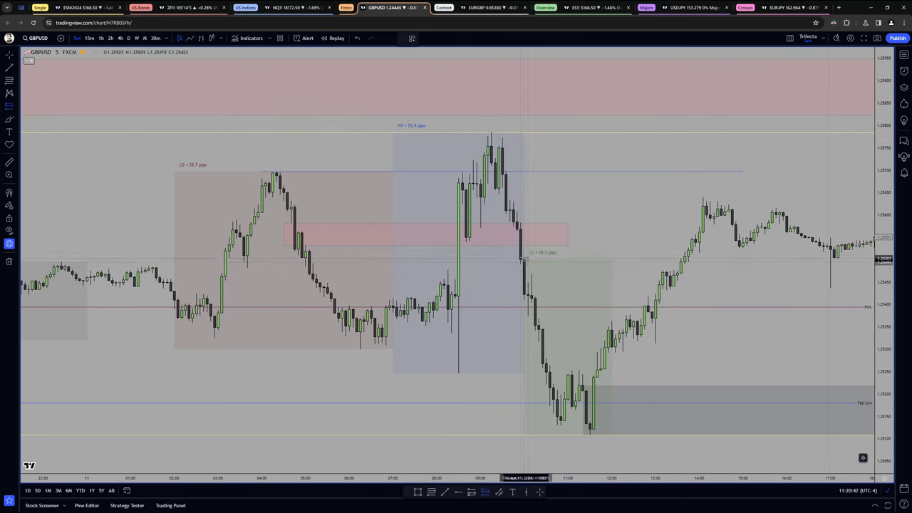
pyautogui.click(531, 284)
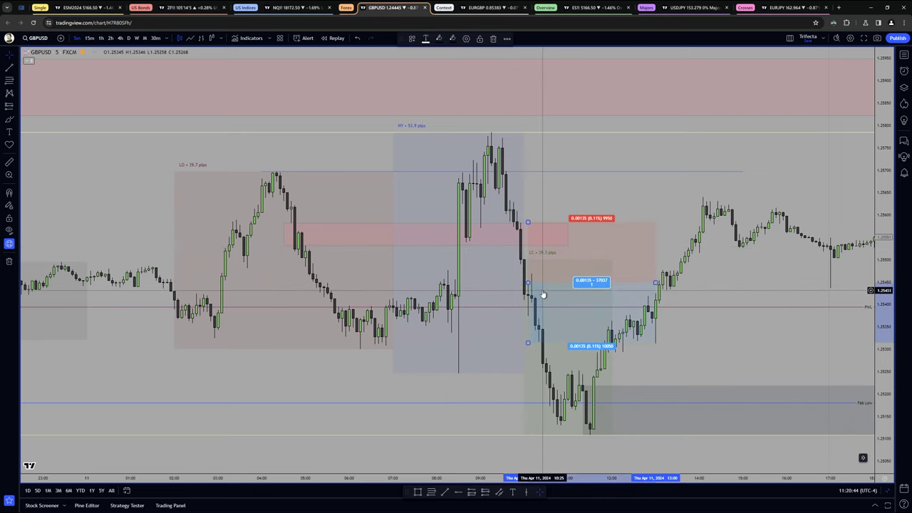
pyautogui.moveTo(530, 222); pyautogui.dragTo(533, 211)
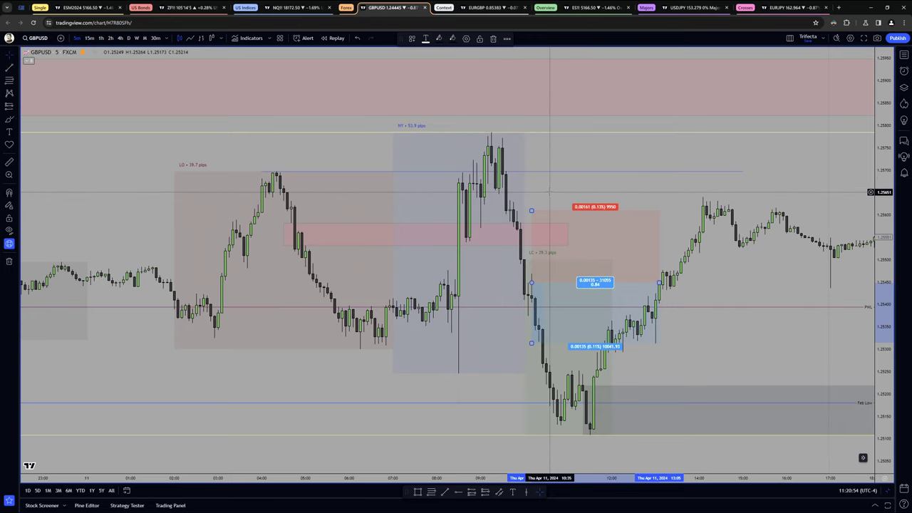
pyautogui.moveTo(549, 192); pyautogui.dragTo(564, 165)
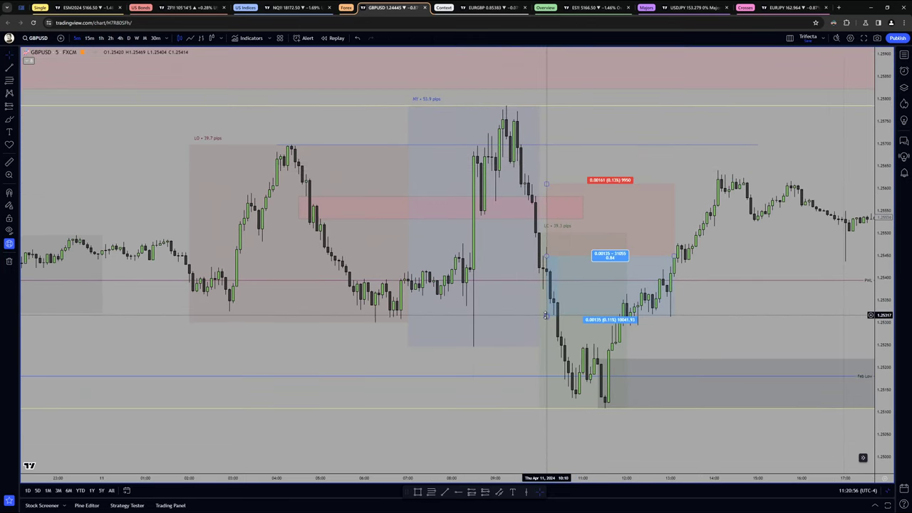
pyautogui.scroll(-3, 546, 338)
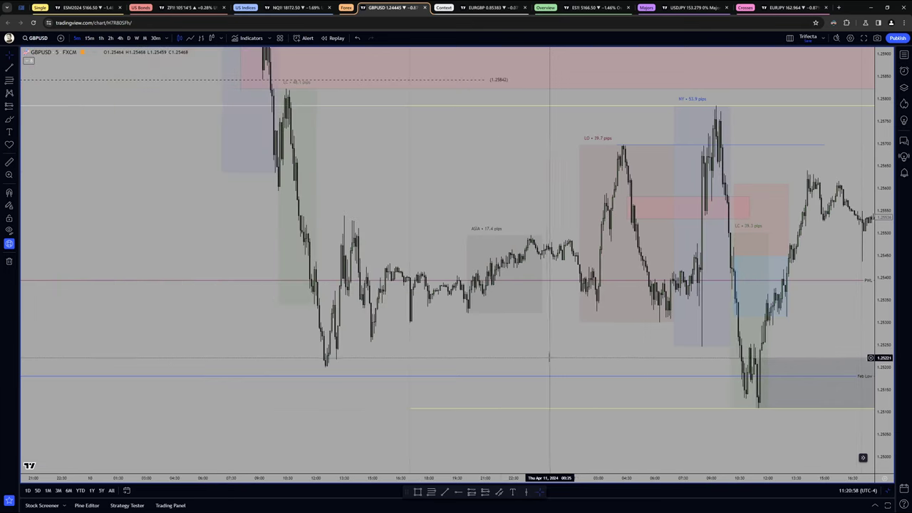
pyautogui.moveTo(733, 315); pyautogui.dragTo(733, 378)
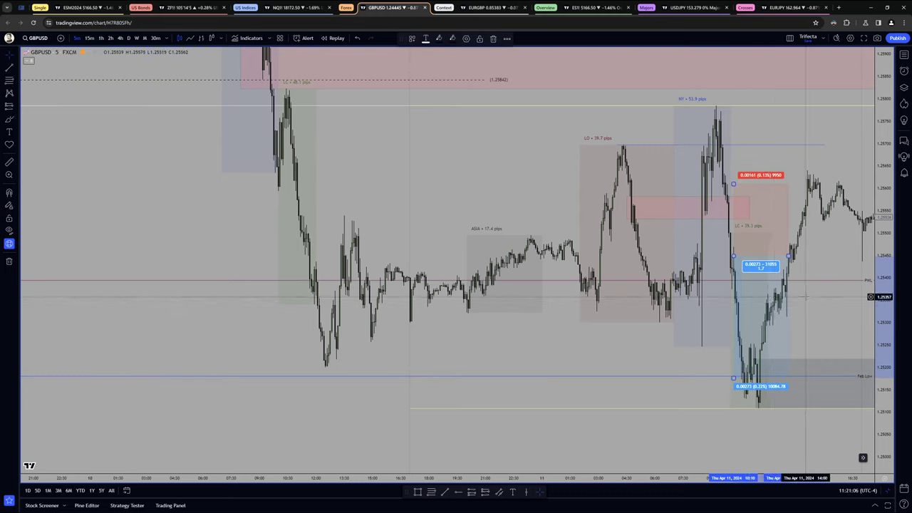
# Move the short position's entry up to the small pink zone's lower edge, with the stop 0.00110 away and the target 0.00333 away
pyautogui.scroll(5, 806, 297)
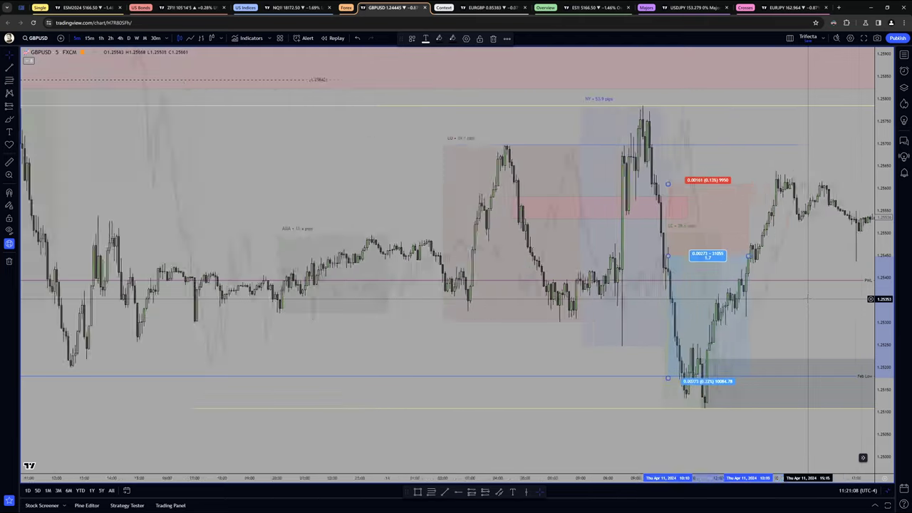
pyautogui.moveTo(589, 268); pyautogui.dragTo(589, 226)
pyautogui.moveTo(540, 148); pyautogui.dragTo(542, 171)
pyautogui.moveTo(541, 343); pyautogui.dragTo(543, 370)
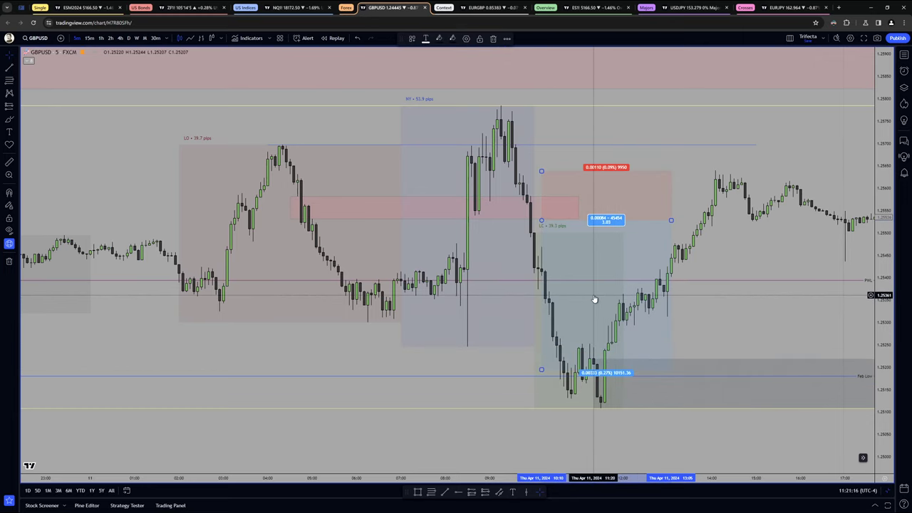
# Delete the short position from GBPUSD's 11 April session and follow price into the 12 April London session
pyautogui.press('Delete')
pyautogui.scroll(-5, 741, 327)
pyautogui.moveTo(794, 328); pyautogui.dragTo(351, 330)
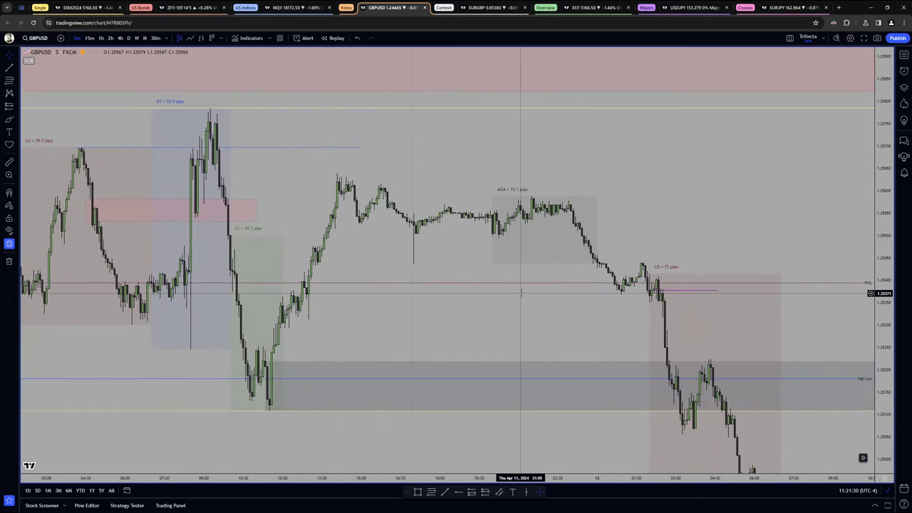
pyautogui.hscroll(5, 499, 270)
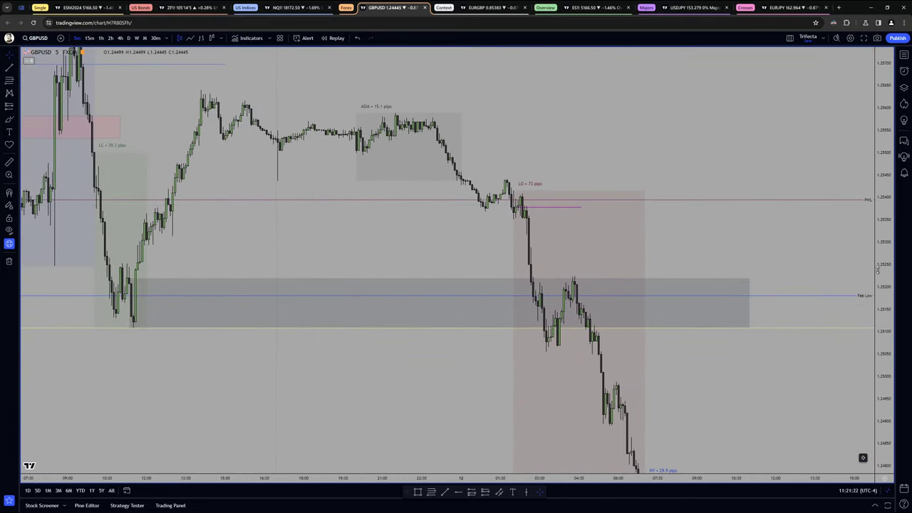
# Enlarge the EURUSD chart and examine the 4D Closure and Daily Low lines against the daily candles since late October 2023
pyautogui.keyDown('alt'); pyautogui.click(764, 317); pyautogui.keyUp('alt')
pyautogui.click(572, 457)
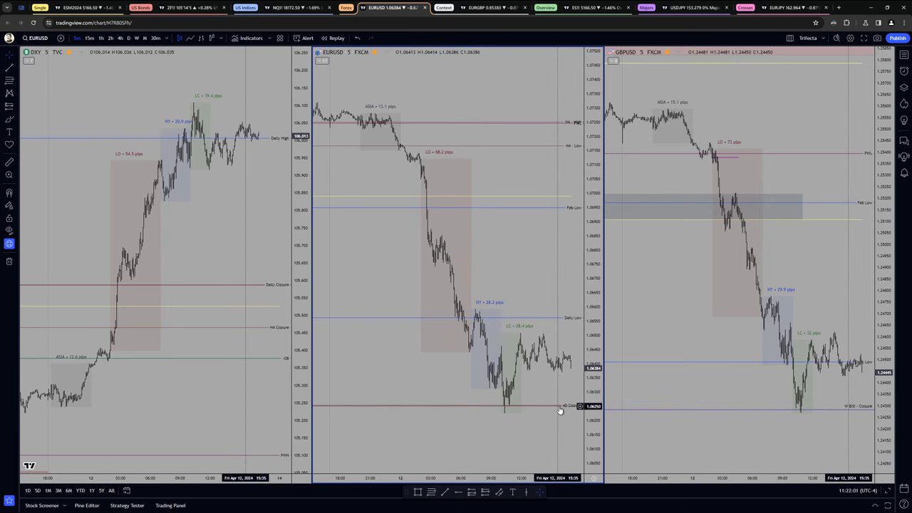
pyautogui.keyDown('alt'); pyautogui.click(490, 423); pyautogui.keyUp('alt')
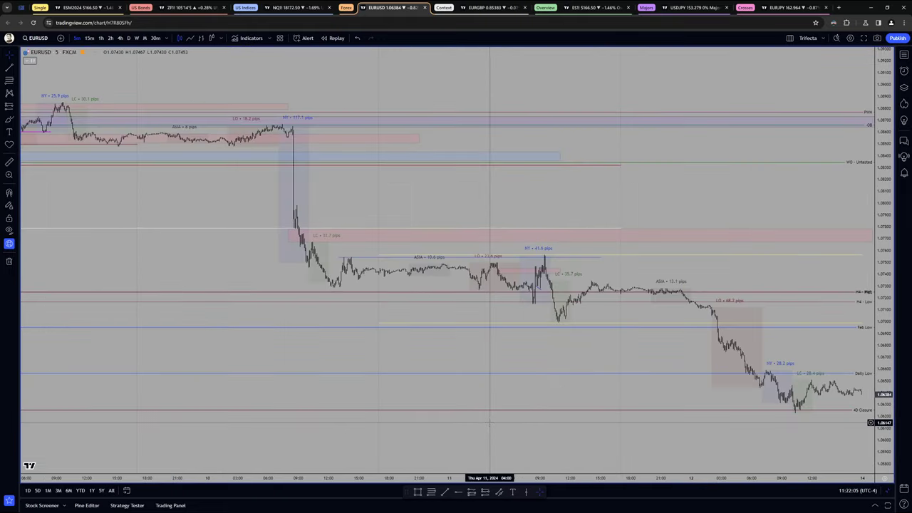
pyautogui.click(128, 39)
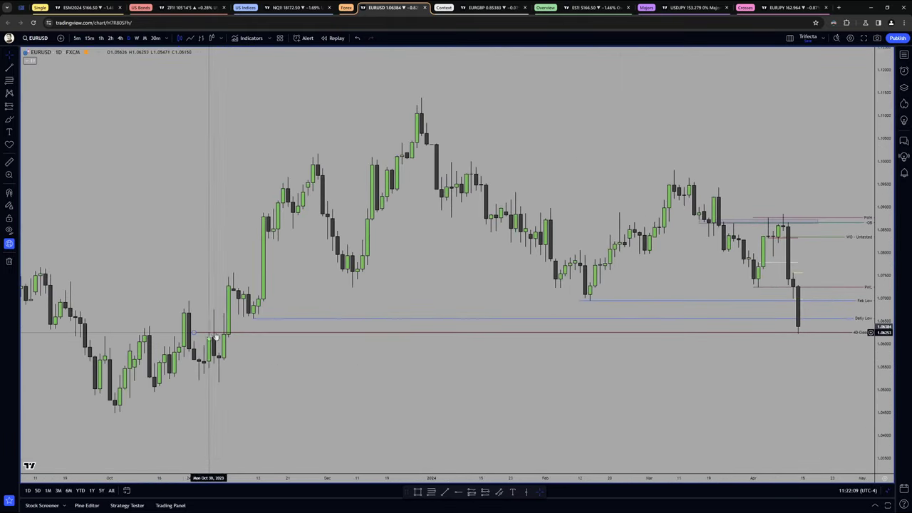
pyautogui.moveTo(882, 394); pyautogui.dragTo(882, 362)
pyautogui.moveTo(720, 377); pyautogui.dragTo(636, 373)
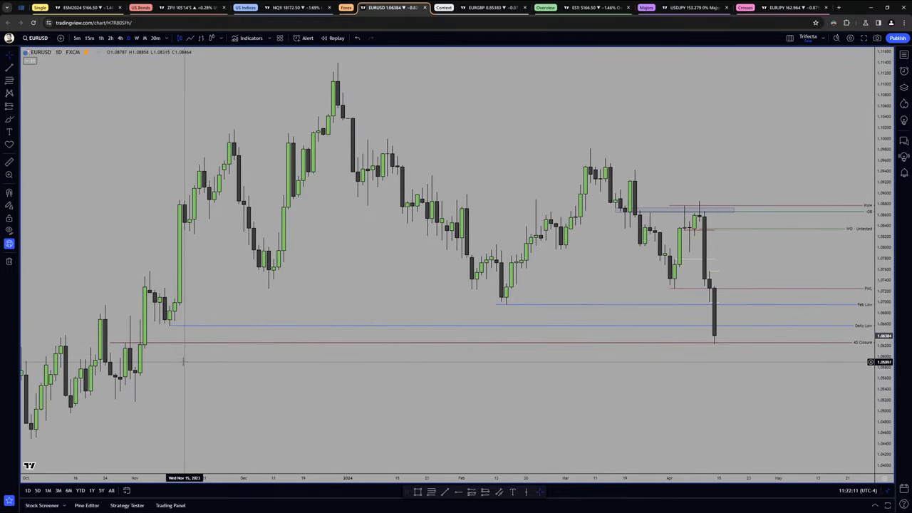
pyautogui.moveTo(184, 362); pyautogui.dragTo(207, 342)
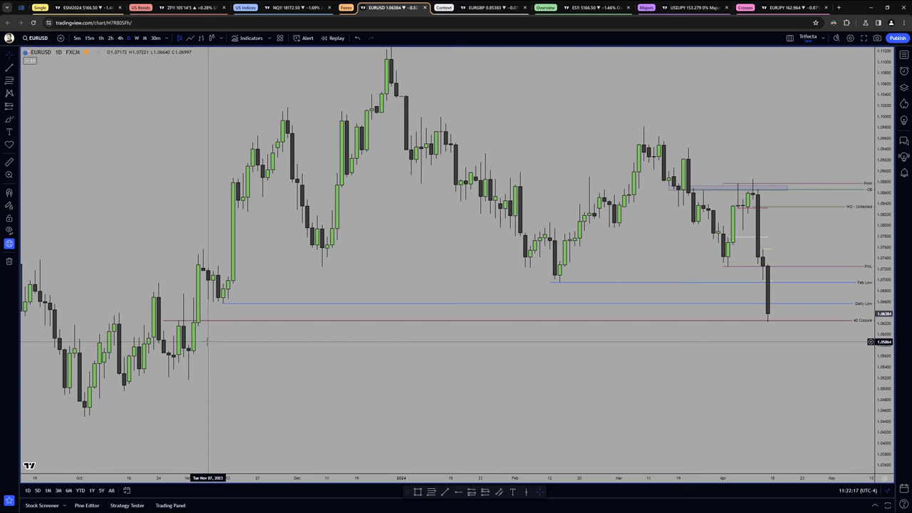
# Step EURUSD through the 2D, 3D and 4D intervals to examine the candle closures at the 4D Closure line
pyautogui.write('2D')
pyautogui.press('Return')
pyautogui.write('3D')
pyautogui.press('Return')
pyautogui.write('4')
pyautogui.press('Escape')
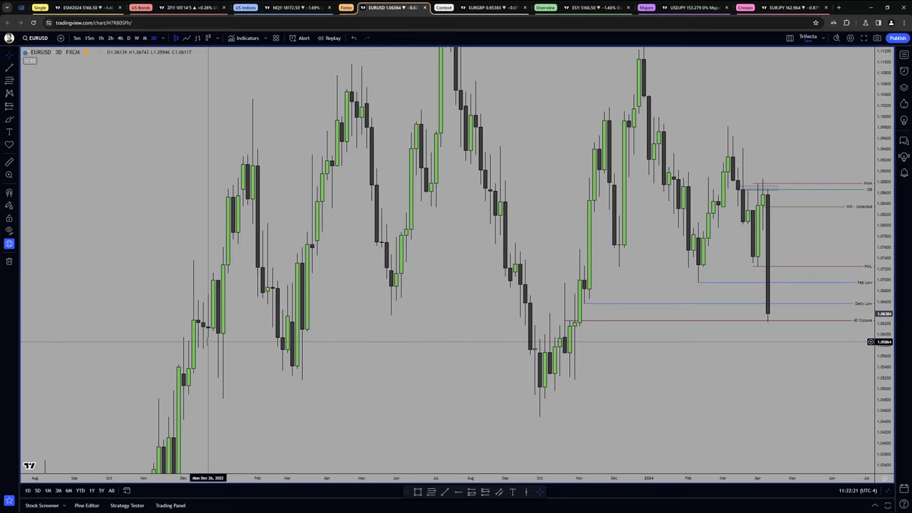
pyautogui.scroll(3, 563, 327)
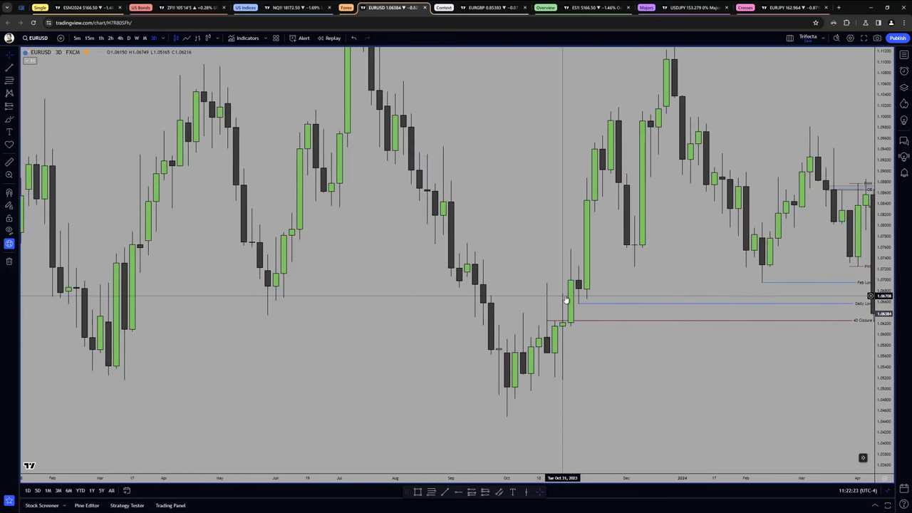
pyautogui.write('4D')
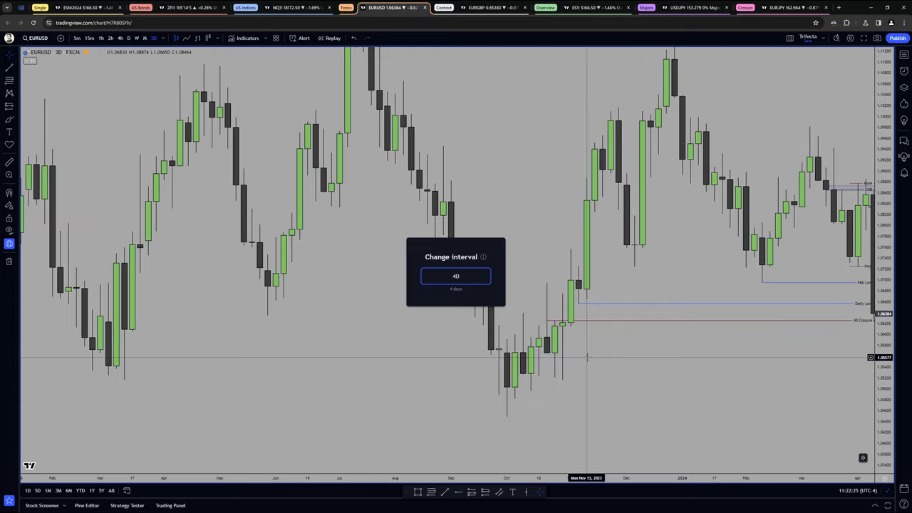
pyautogui.press('Return')
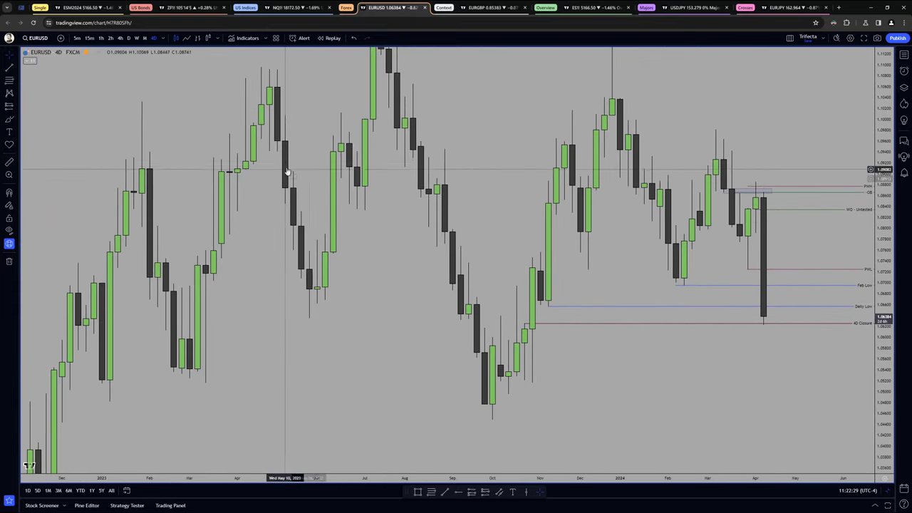
pyautogui.moveTo(639, 356); pyautogui.dragTo(495, 332)
# Set EURUSD to the 5-minute interval and examine the 12 April NY and LC sessions against the 4D Closure line
pyautogui.click(77, 39)
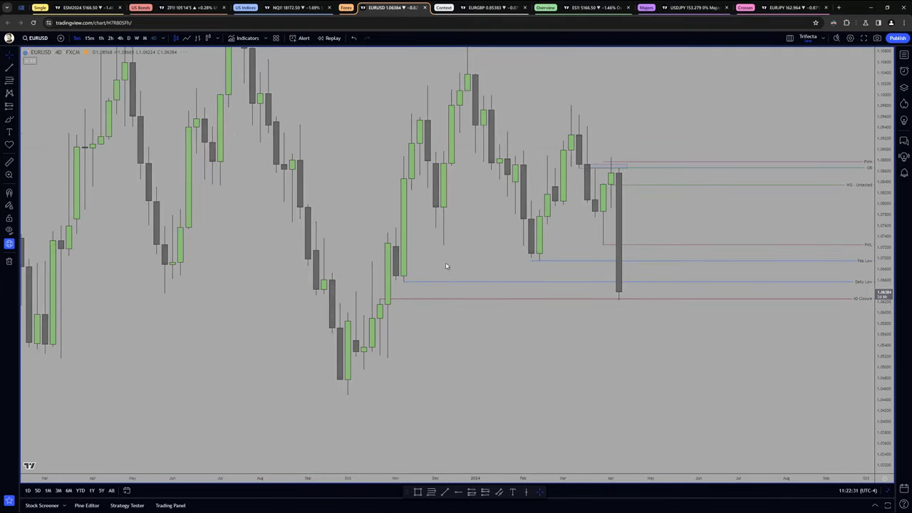
pyautogui.press('5')
pyautogui.press('Return')
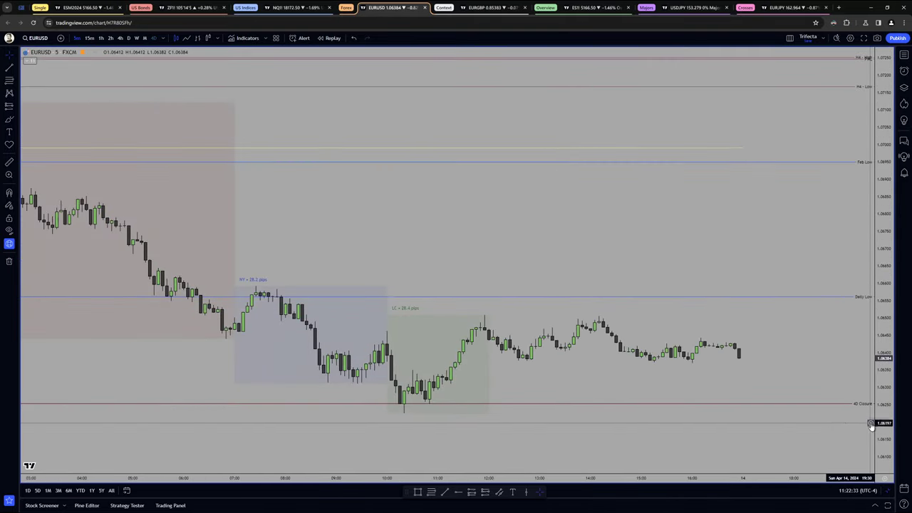
pyautogui.moveTo(884, 386); pyautogui.dragTo(884, 366)
pyautogui.scroll(-2, 820, 370)
pyautogui.moveTo(785, 367); pyautogui.dragTo(781, 251)
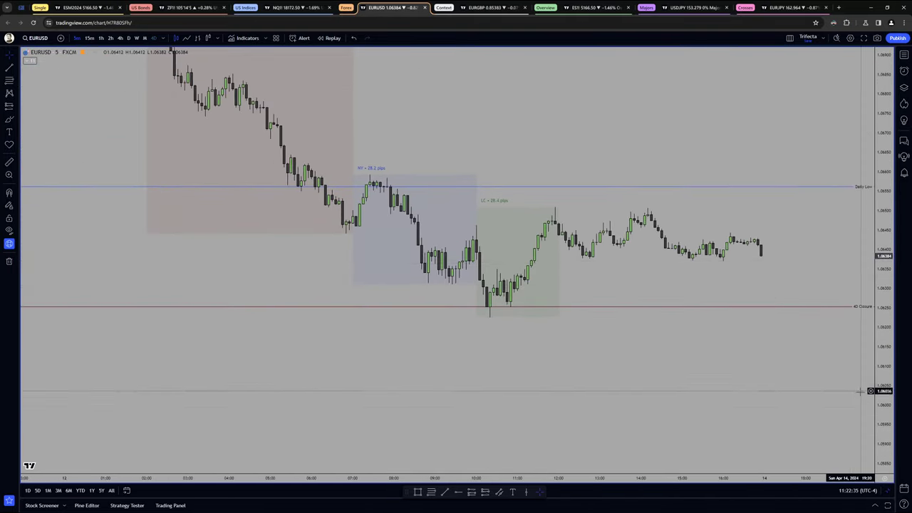
pyautogui.moveTo(884, 391); pyautogui.dragTo(884, 238)
pyautogui.moveTo(651, 399); pyautogui.dragTo(758, 368)
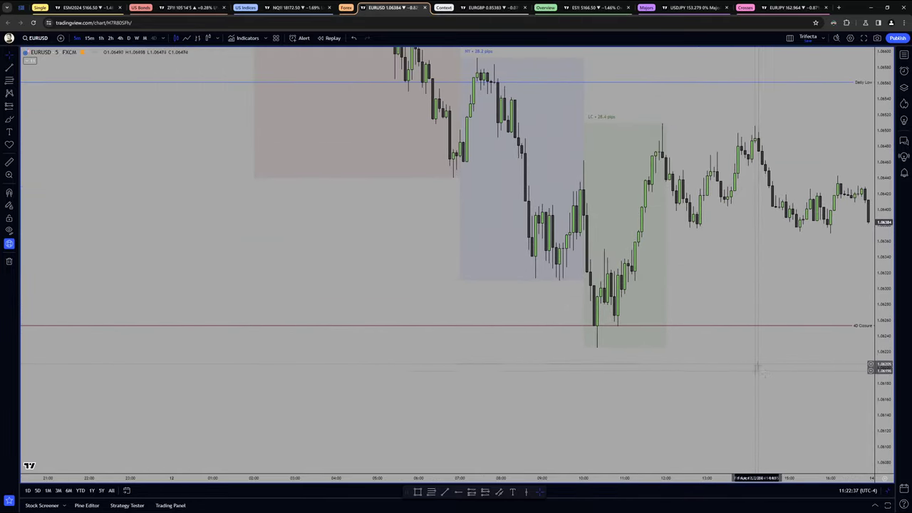
pyautogui.scroll(5, 758, 368)
pyautogui.moveTo(884, 413); pyautogui.dragTo(884, 339)
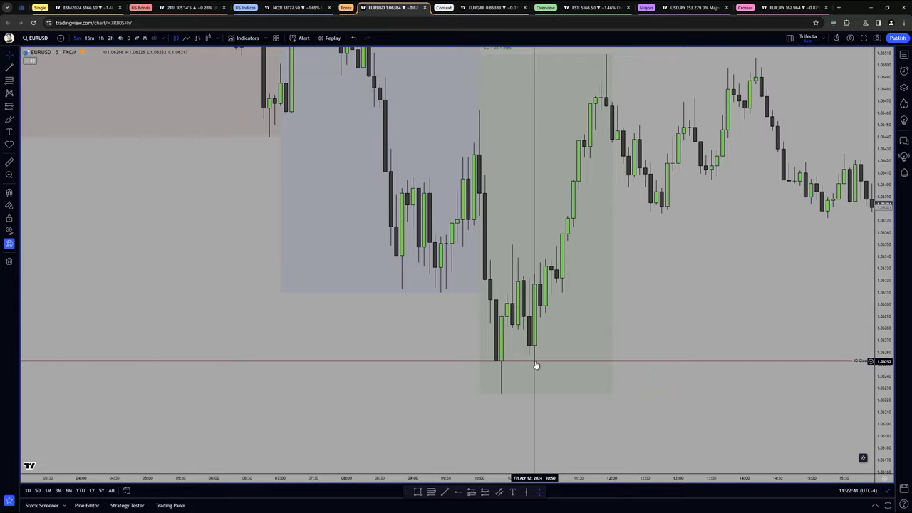
pyautogui.scroll(-5, 756, 371)
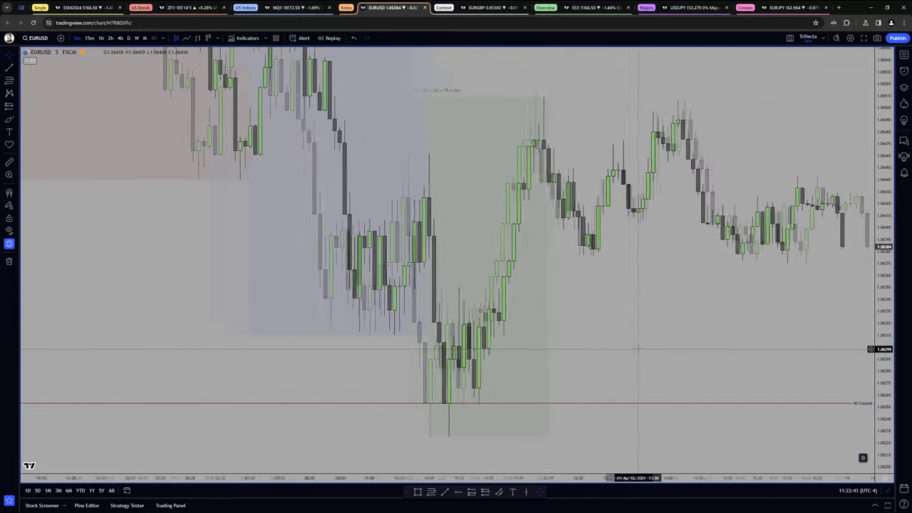
pyautogui.moveTo(756, 372); pyautogui.dragTo(678, 392)
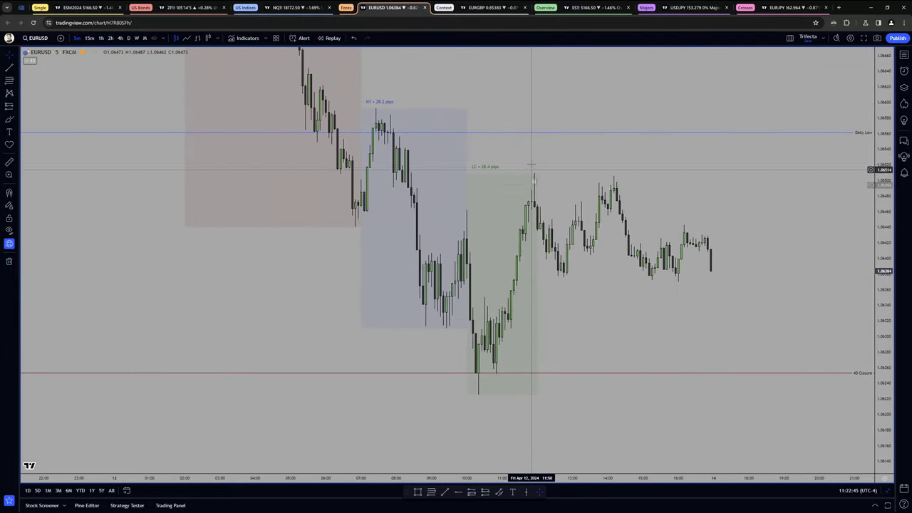
pyautogui.moveTo(605, 303); pyautogui.dragTo(661, 336)
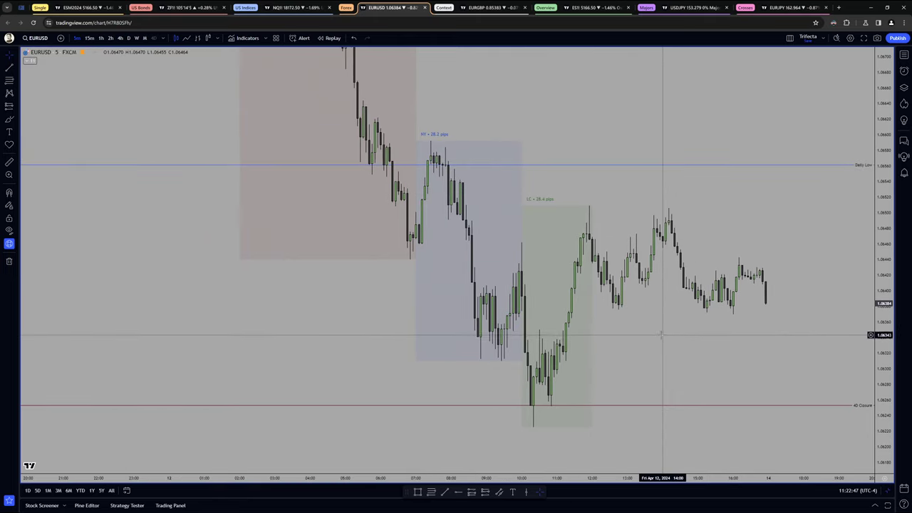
# Compare DXY, EURUSD and GBPUSD side by side, and enlarge GBPUSD to examine its 12 April NY and LC sessions
pyautogui.hotkey('alt', 'Return')
pyautogui.doubleClick(690, 477)
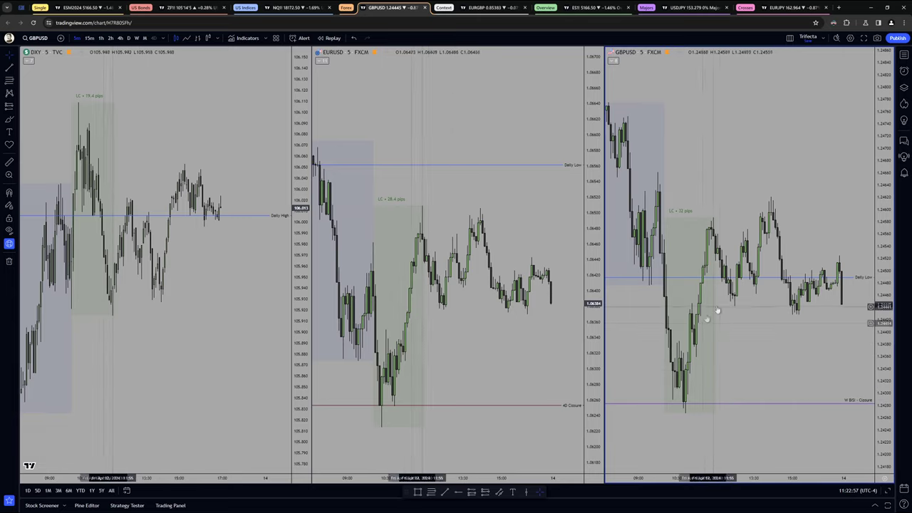
pyautogui.keyDown('alt'); pyautogui.click(746, 341); pyautogui.keyUp('alt')
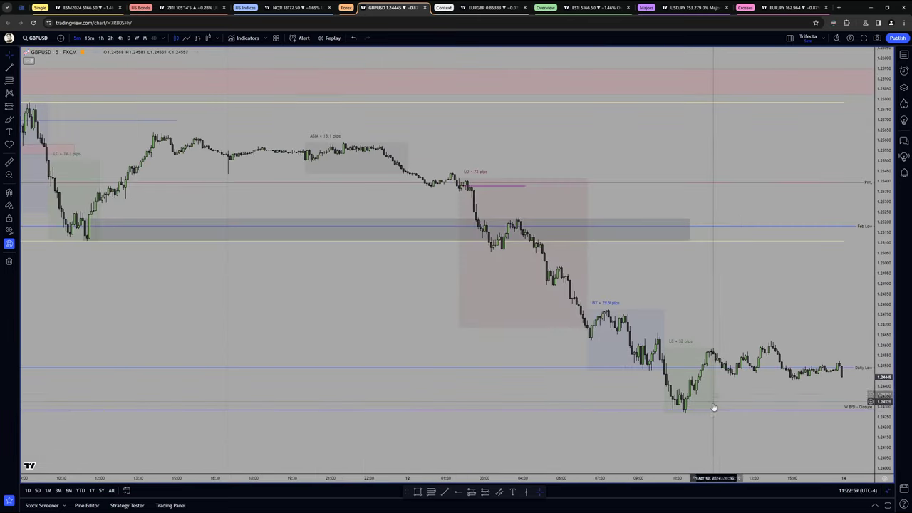
pyautogui.moveTo(668, 477); pyautogui.dragTo(738, 474)
pyautogui.moveTo(878, 380); pyautogui.dragTo(877, 374)
pyautogui.moveTo(818, 388); pyautogui.dragTo(800, 328)
pyautogui.moveTo(882, 386); pyautogui.dragTo(881, 333)
pyautogui.moveTo(597, 193); pyautogui.dragTo(559, 243)
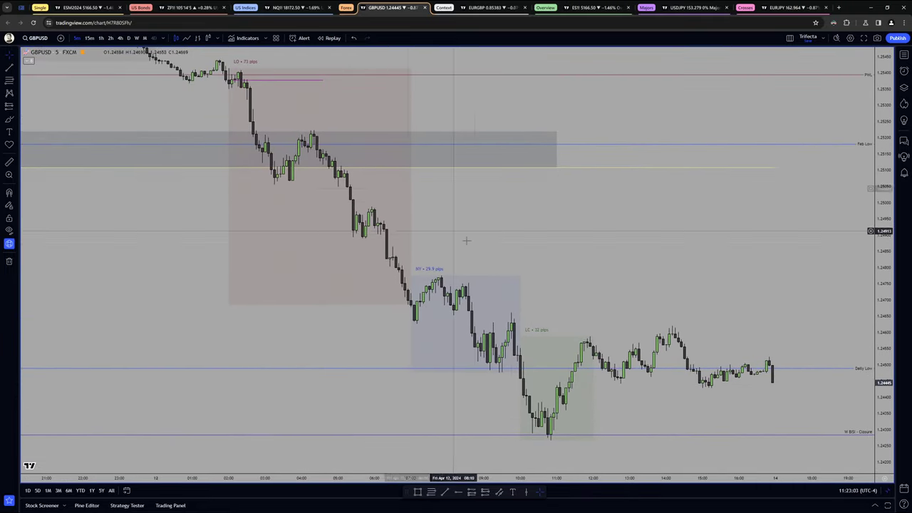
pyautogui.moveTo(467, 240); pyautogui.dragTo(470, 185)
pyautogui.moveTo(882, 348); pyautogui.dragTo(881, 249)
pyautogui.moveTo(655, 264); pyautogui.dragTo(632, 277)
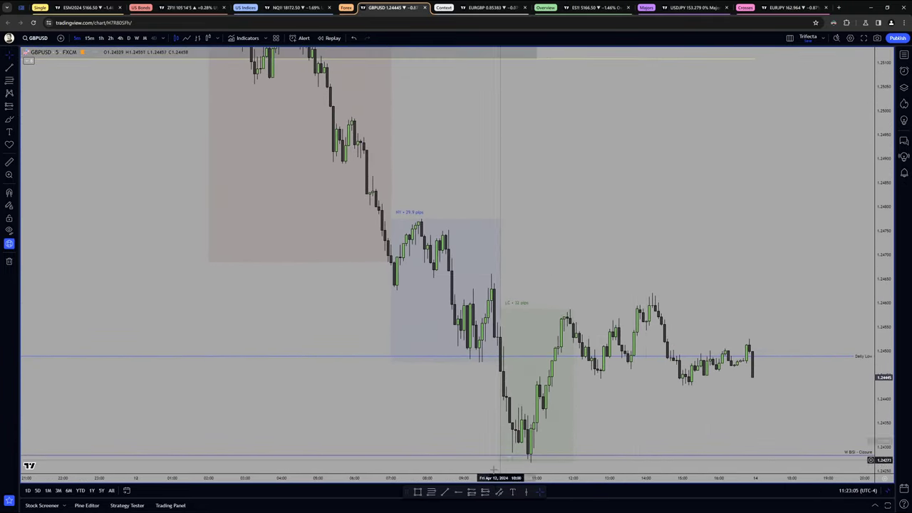
# Draw a Fib retracement on GBPUSD's 12 April NY session from 1.24751 down to 1.24476 using the ICT - OTE (Minimal) template
pyautogui.click(431, 493)
pyautogui.click(448, 230)
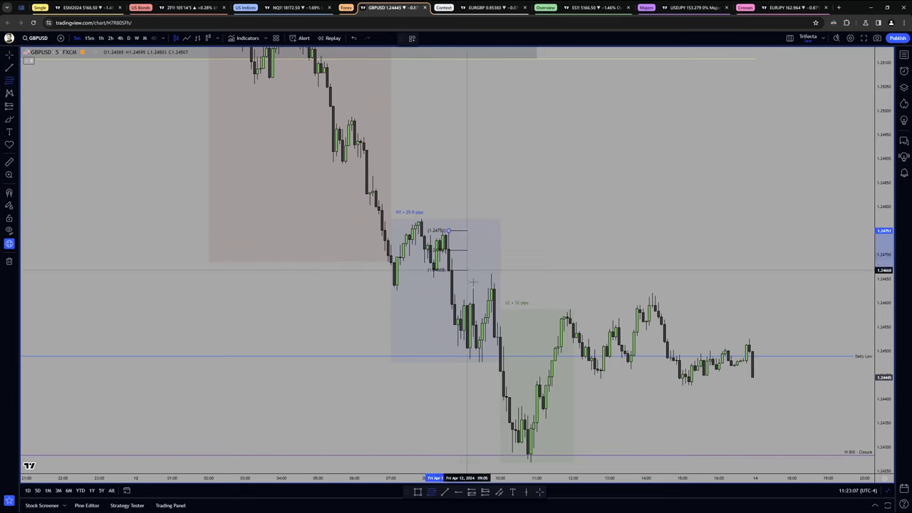
pyautogui.click(536, 362)
pyautogui.rightClick(537, 361)
pyautogui.moveTo(584, 349)
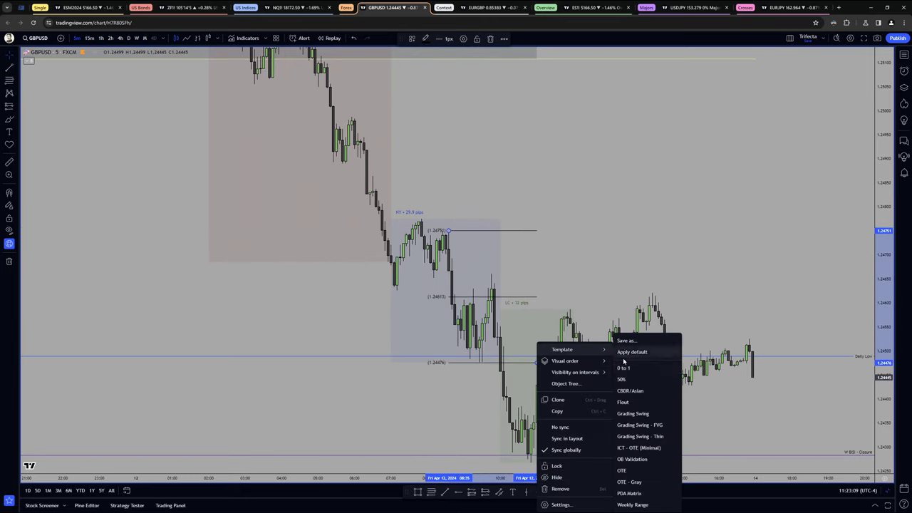
pyautogui.click(639, 447)
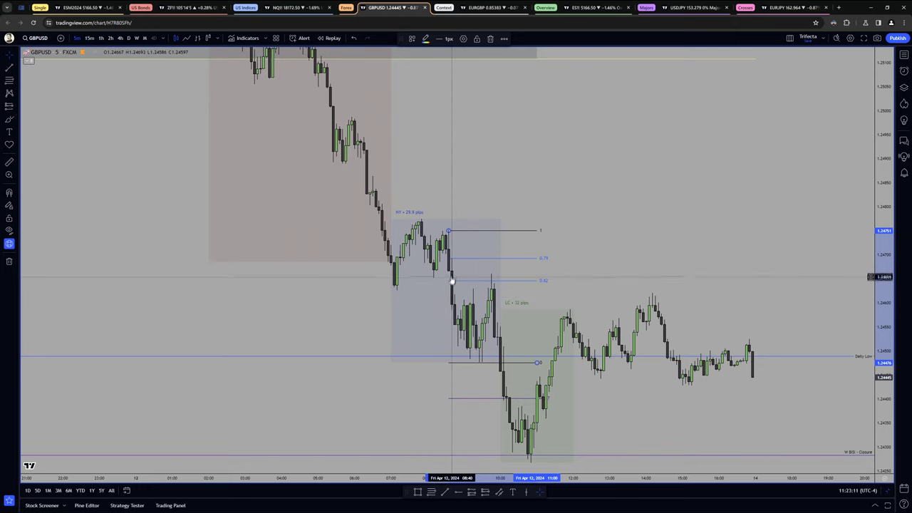
# Examine the NY session's pullback against the 0.62 level and delete the Fib retracement
pyautogui.click(491, 287)
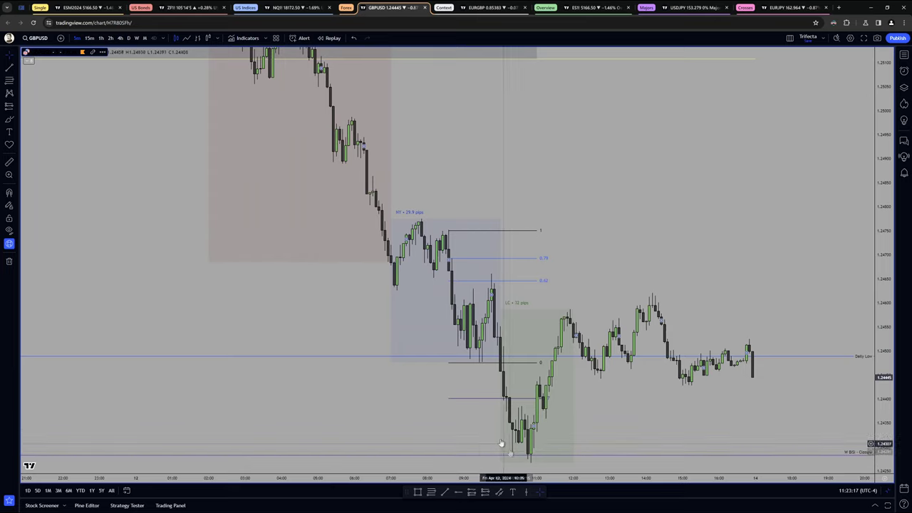
pyautogui.moveTo(501, 444); pyautogui.dragTo(499, 408)
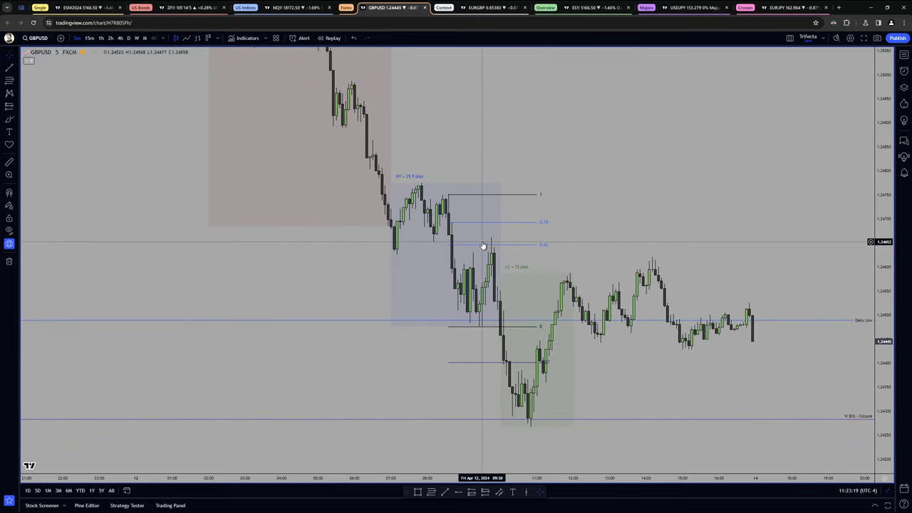
pyautogui.moveTo(552, 206); pyautogui.dragTo(577, 284)
pyautogui.moveTo(508, 218); pyautogui.dragTo(478, 138)
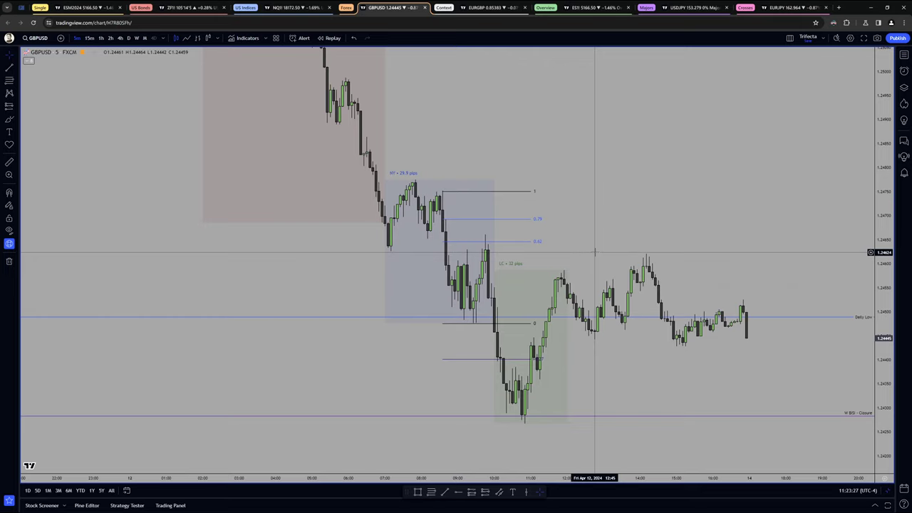
pyautogui.click(528, 242)
pyautogui.press('Delete')
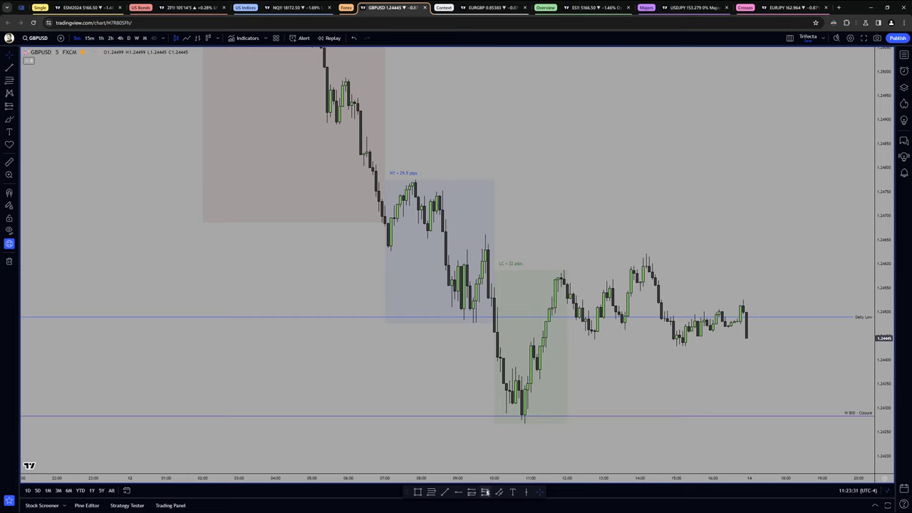
# Try a short position from the former 0.62 level, with the stop near the 08:35 high and target above W BISI - Closure, and delete it
pyautogui.click(486, 242)
pyautogui.moveTo(486, 115); pyautogui.dragTo(485, 189)
pyautogui.moveTo(485, 368); pyautogui.dragTo(488, 404)
pyautogui.press('Delete')
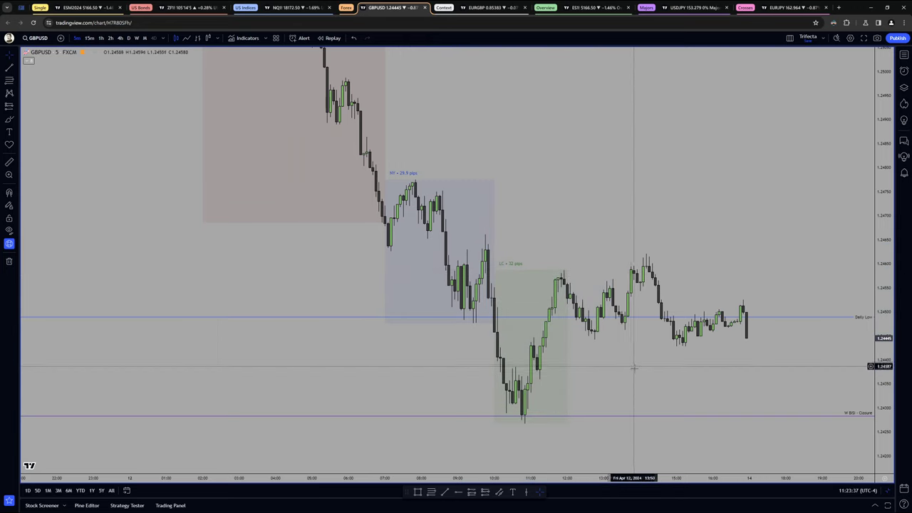
pyautogui.scroll(-3, 871, 375)
pyautogui.scroll(-5, 871, 375)
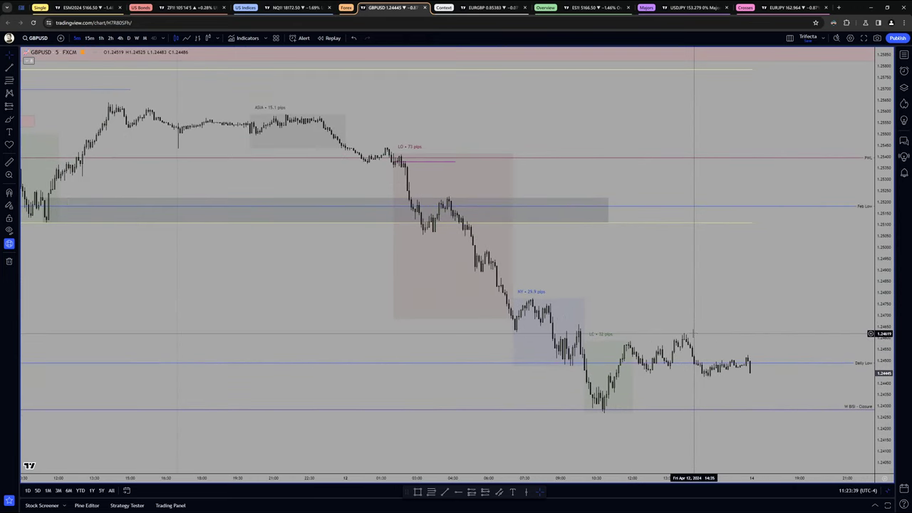